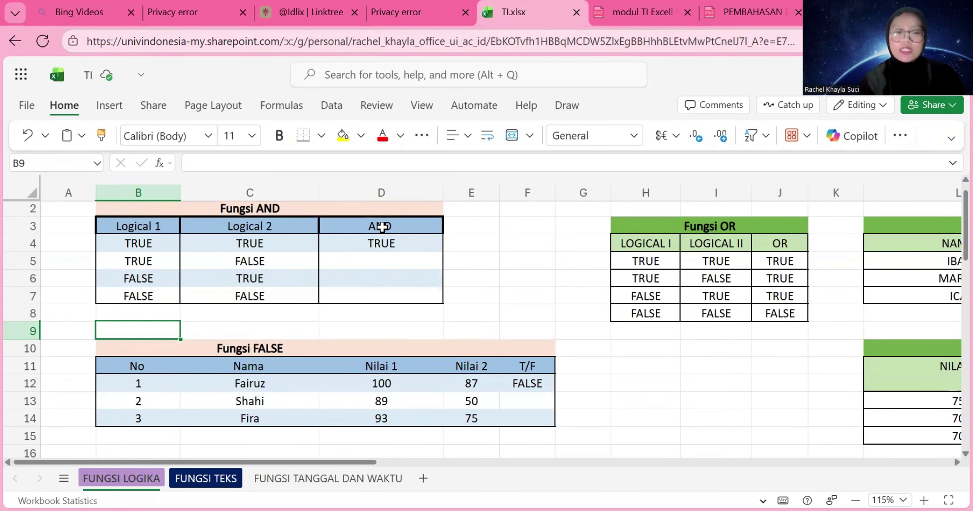
Enter =AND(B5,C5) in cell D5 of the Fungsi AND table.
scroll(382, 227, up, 1)
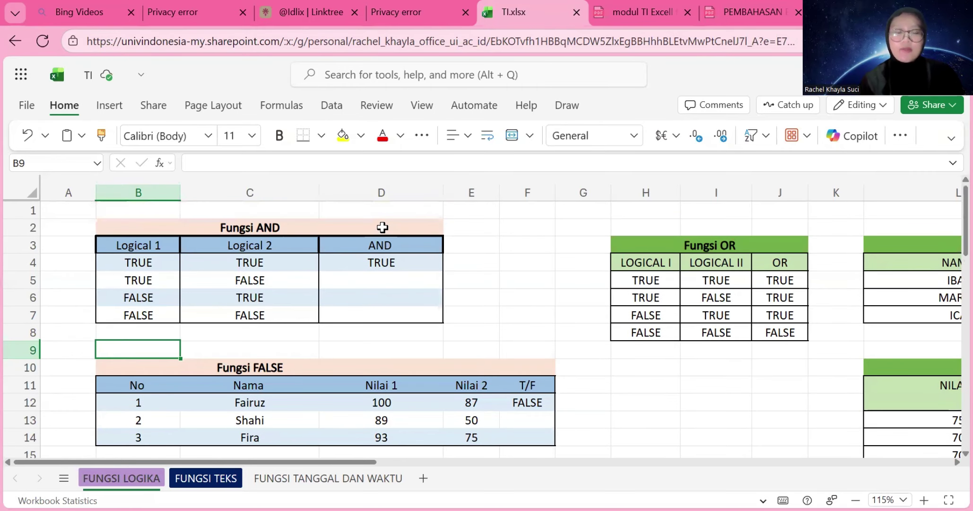
click(368, 285)
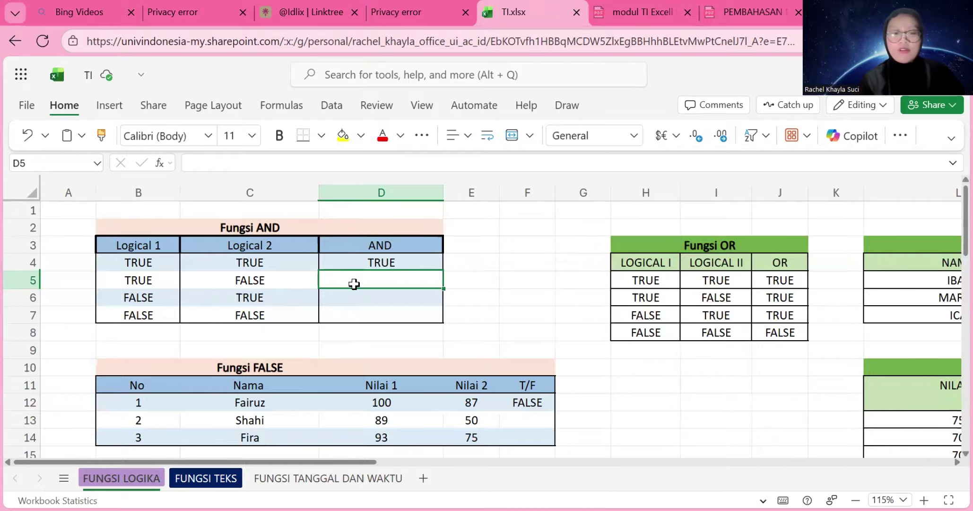
text(=)
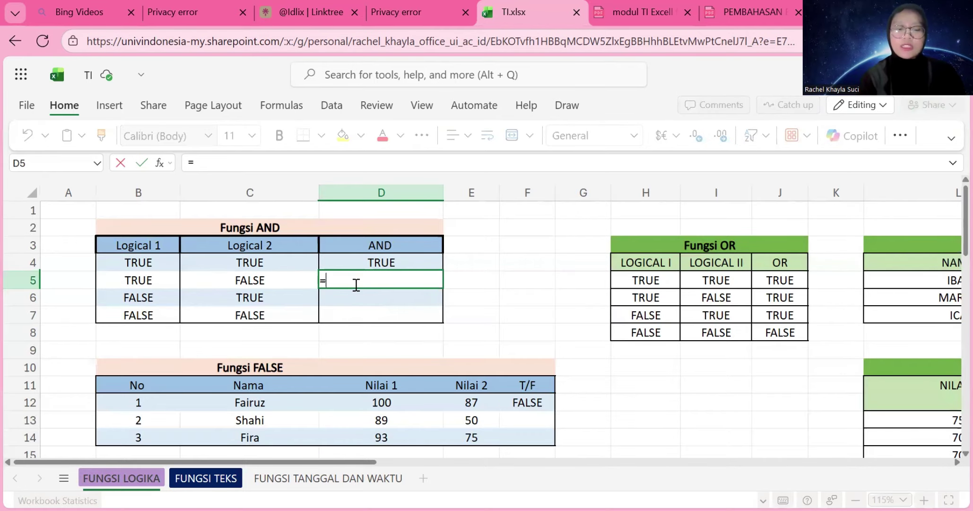
text(and)
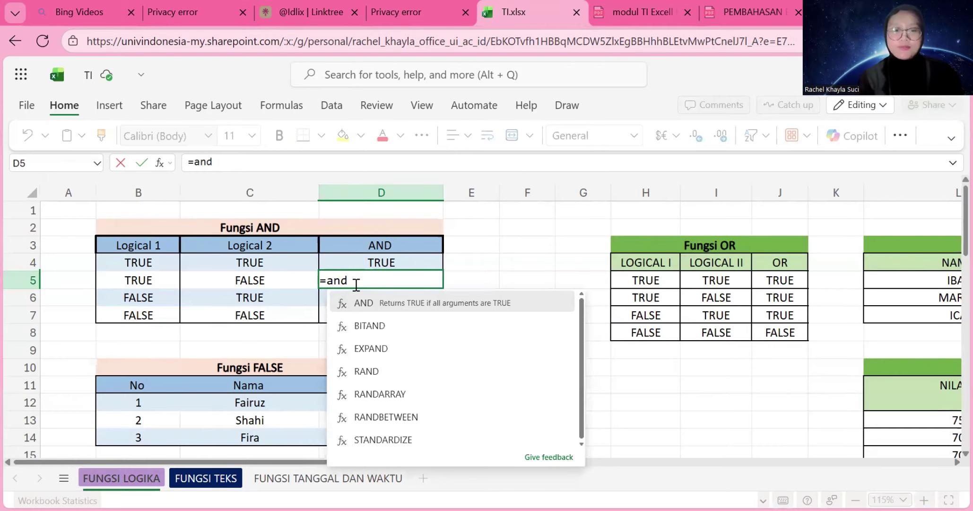
click(374, 302)
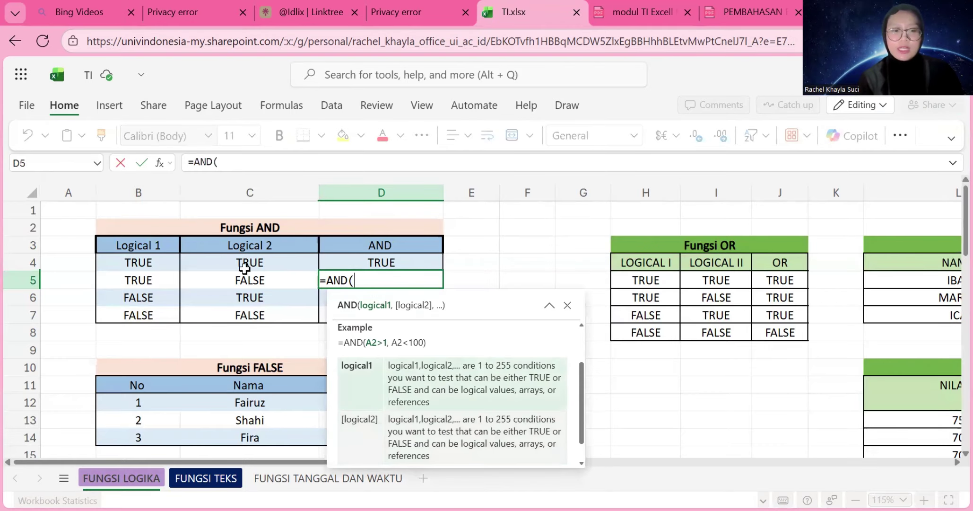
click(139, 282)
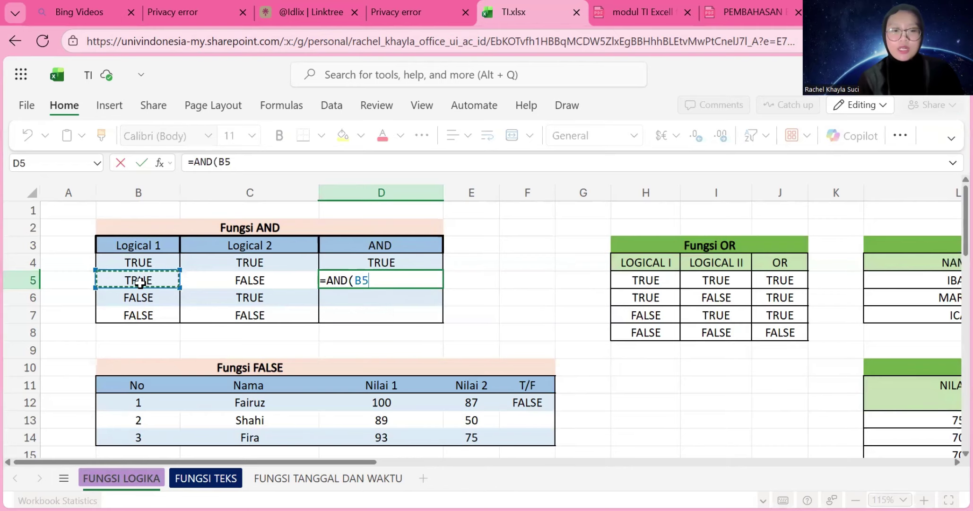
text(,)
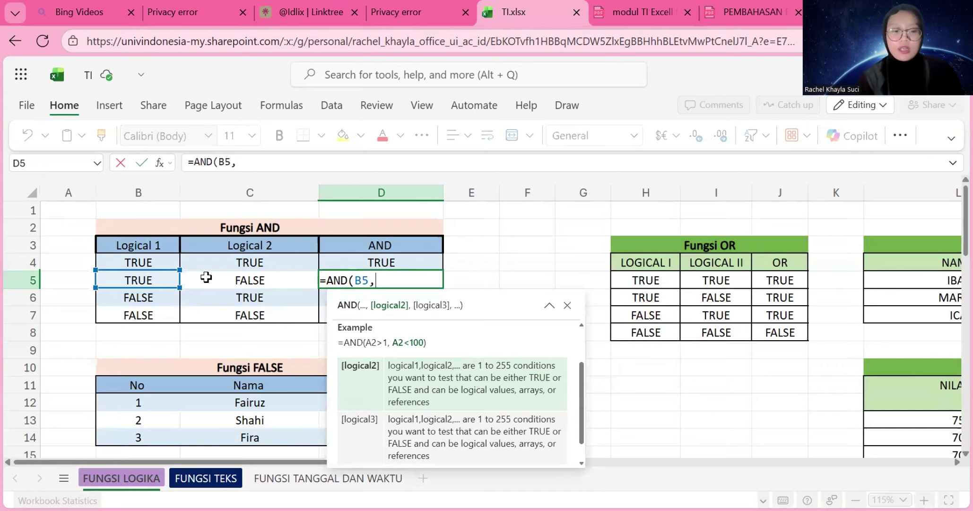
click(231, 277)
text())
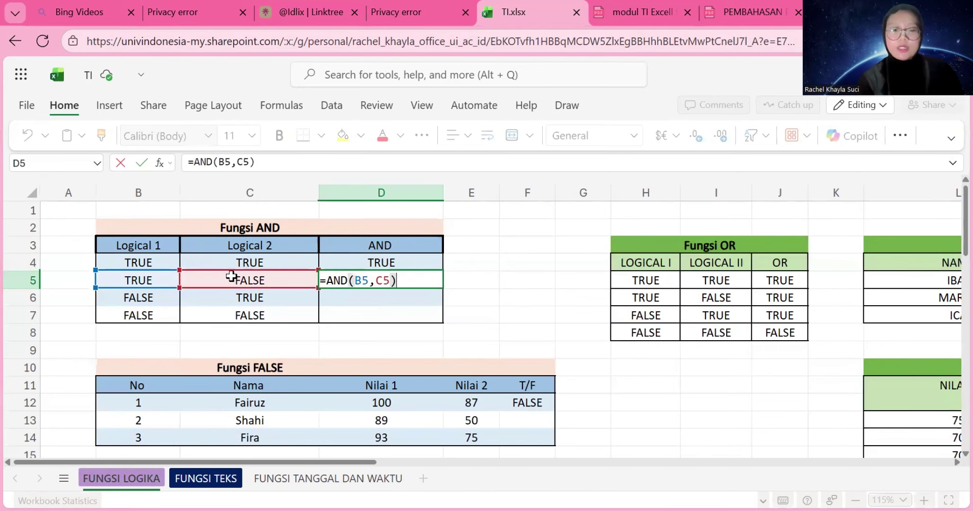
key(Return)
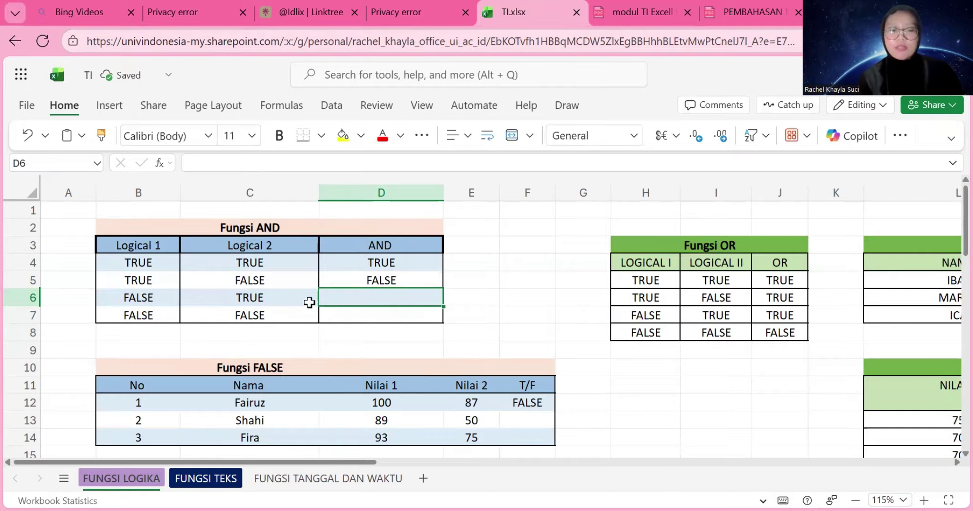
Enter an AND formula in cell D6 that tests B6 and C6.
text(=)
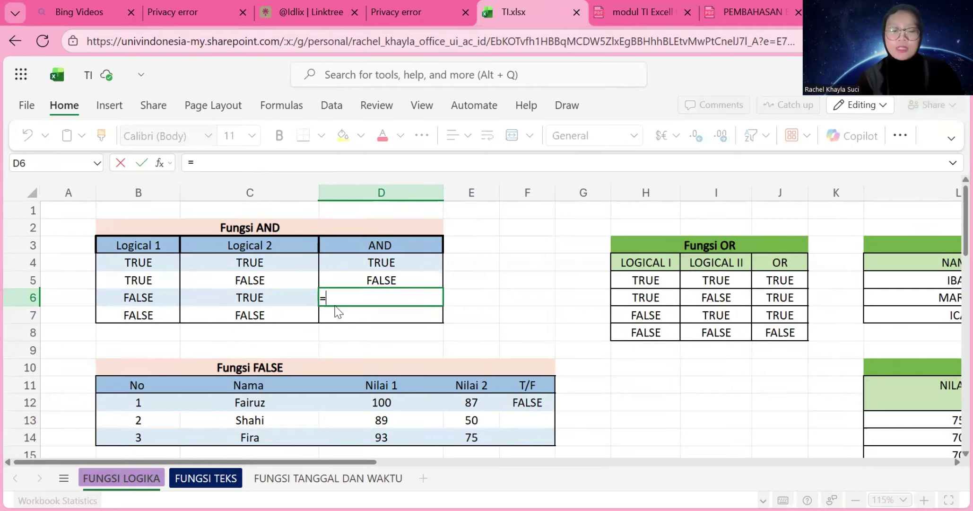
text(and)
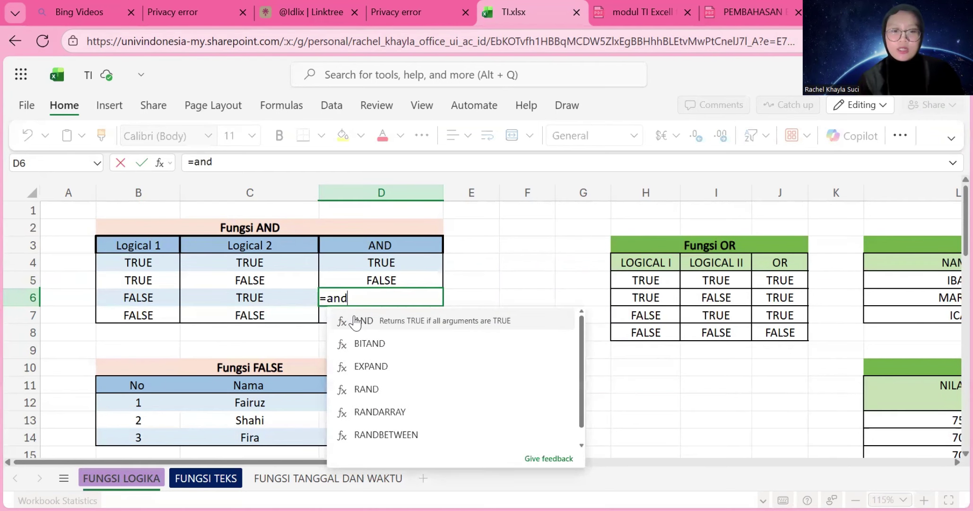
click(356, 321)
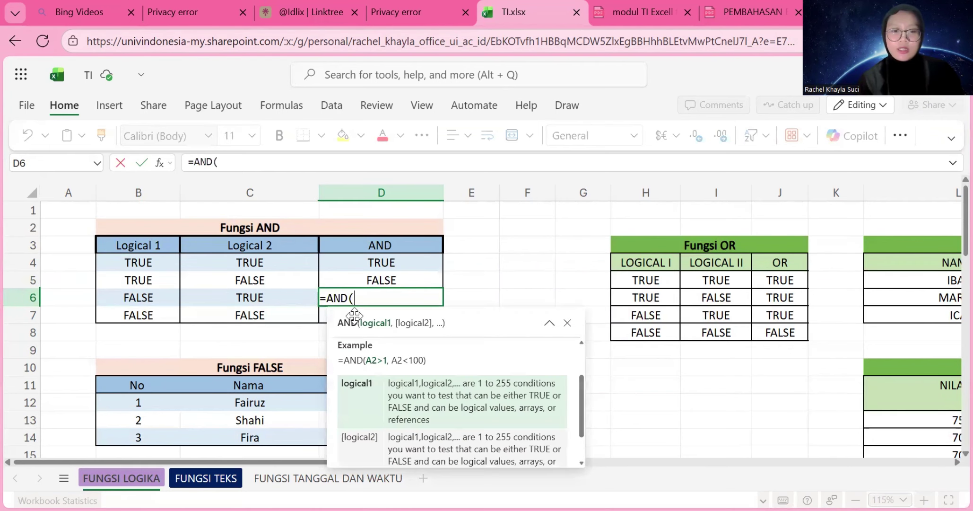
click(139, 298)
text(,)
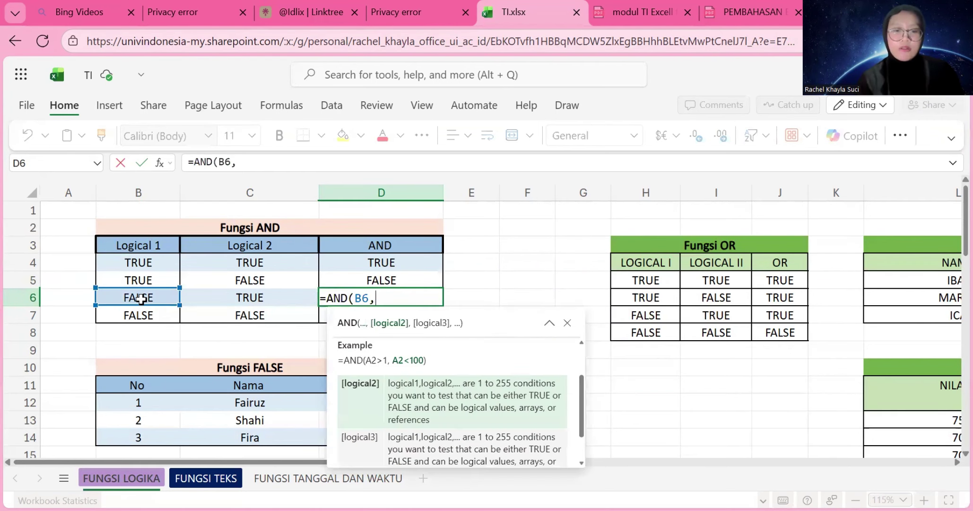
click(233, 299)
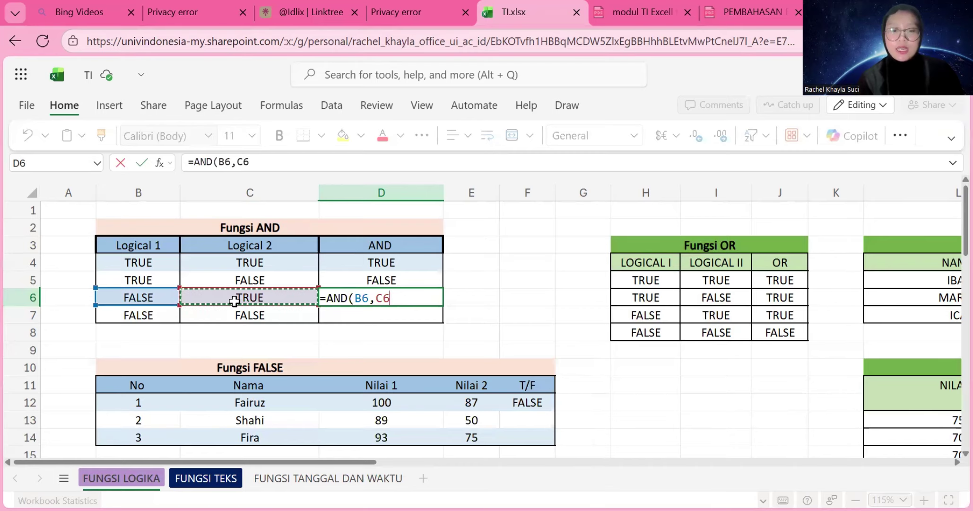
key(Return)
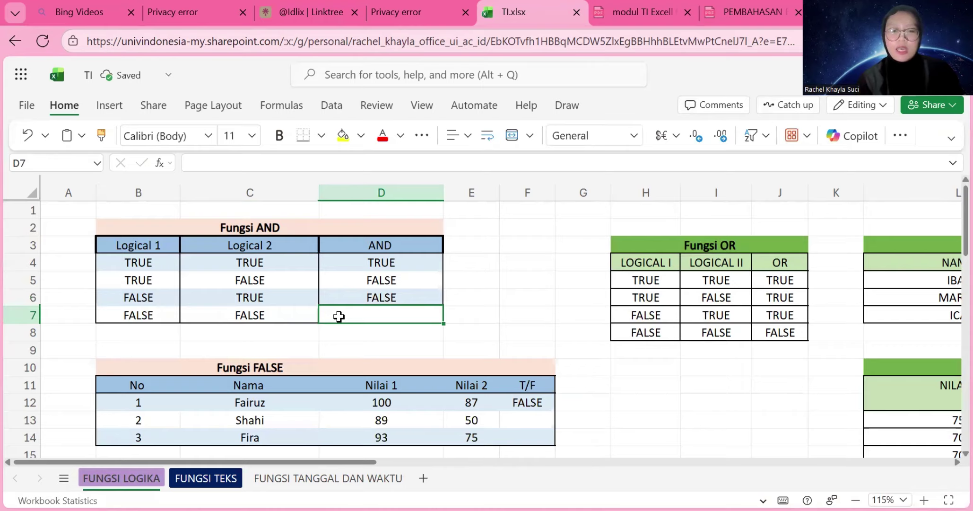
Enter an AND formula in cell D7 that tests B7 and C7.
text(=an)
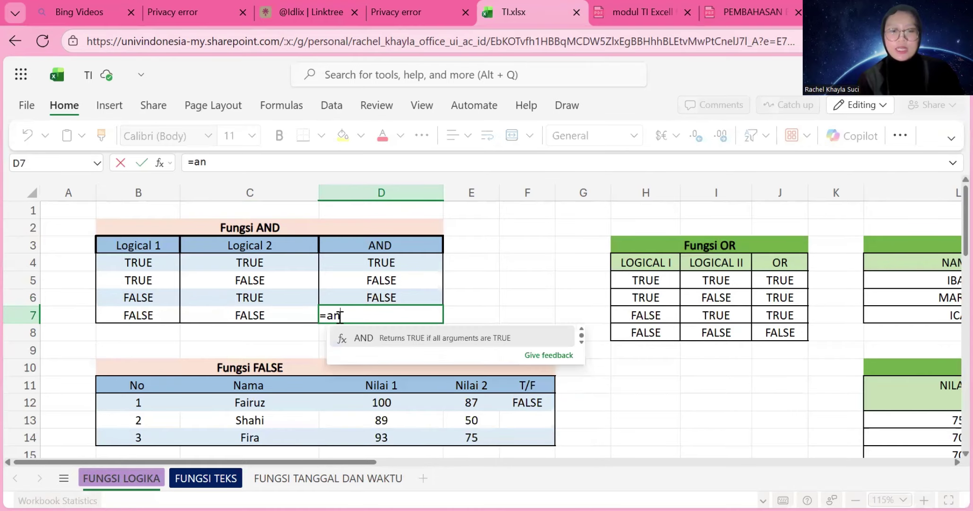
click(378, 336)
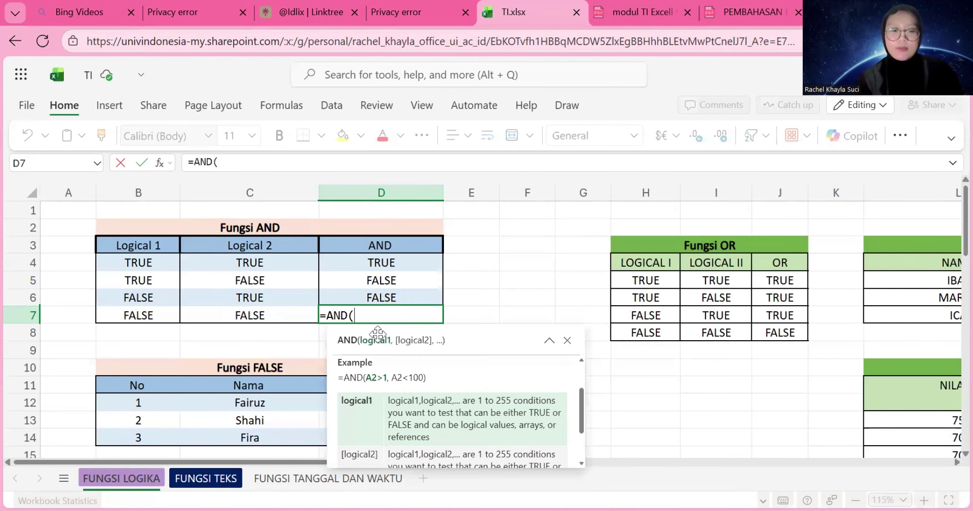
click(143, 316)
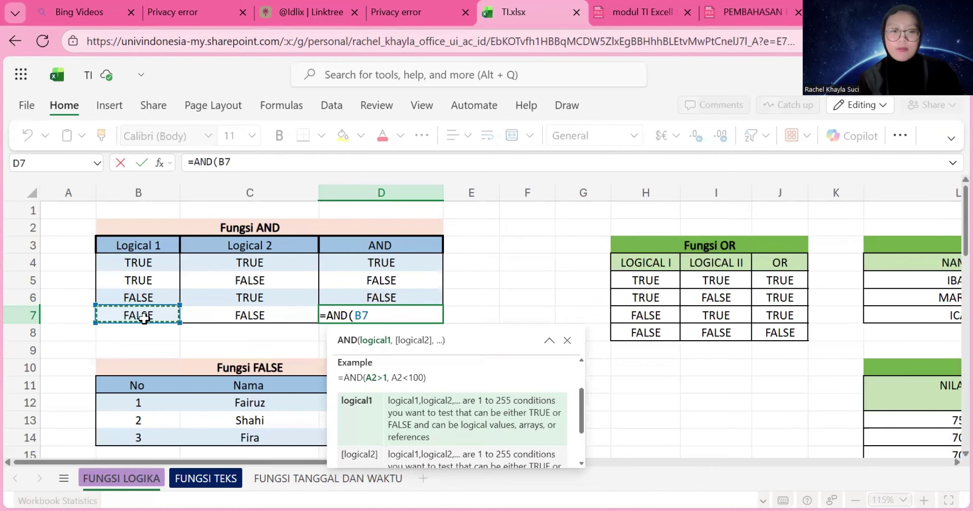
text(,)
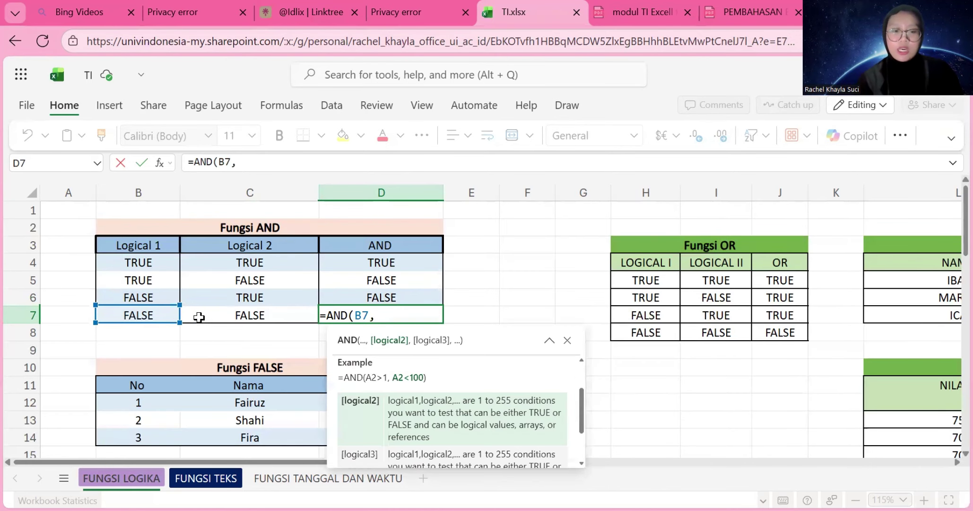
click(236, 315)
key(Return)
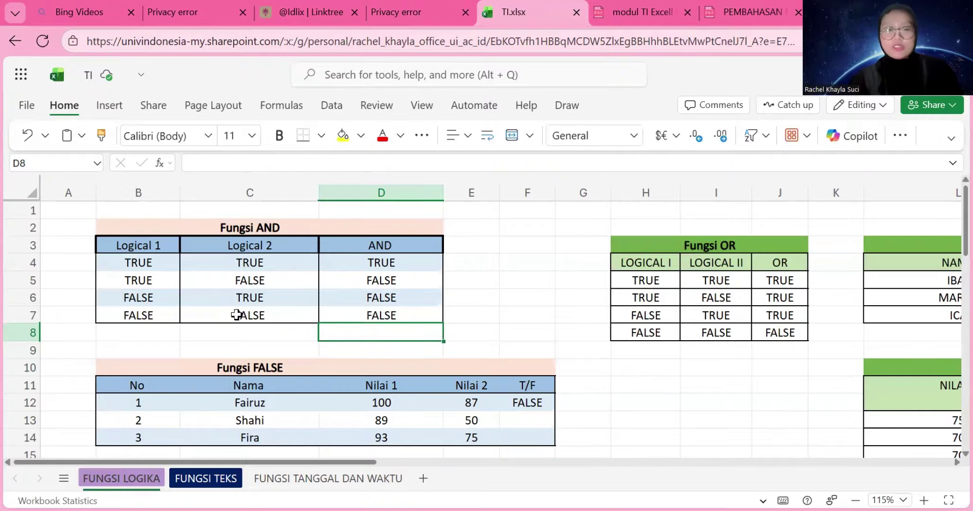
Look over the tables below Fungsi AND and examine the T/F formula in cell F12 of the Fungsi FALSE table.
scroll(311, 302, down, 1)
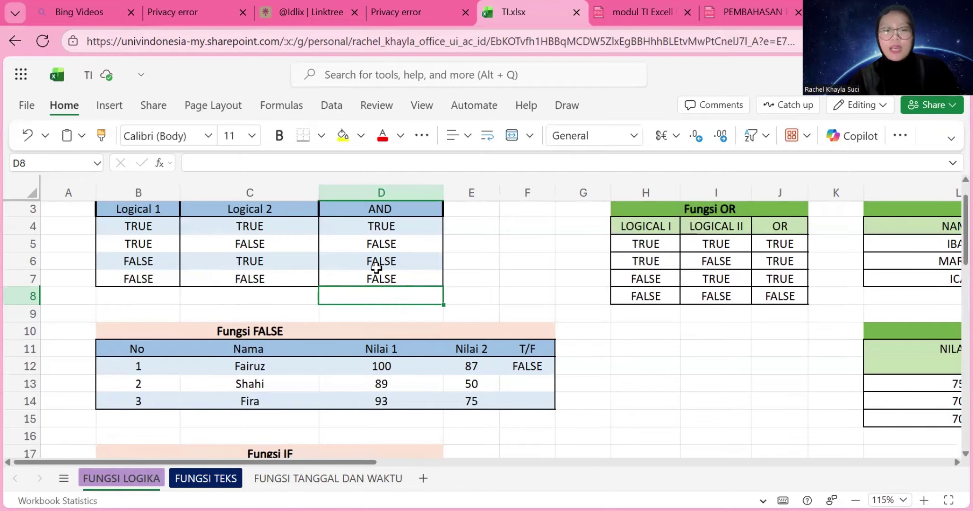
scroll(424, 261, down, 1)
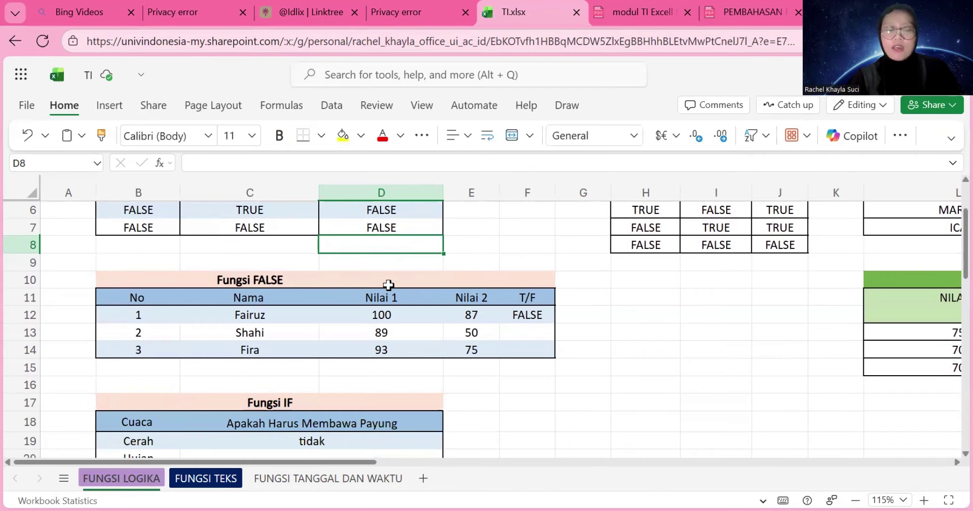
scroll(389, 284, down, 1)
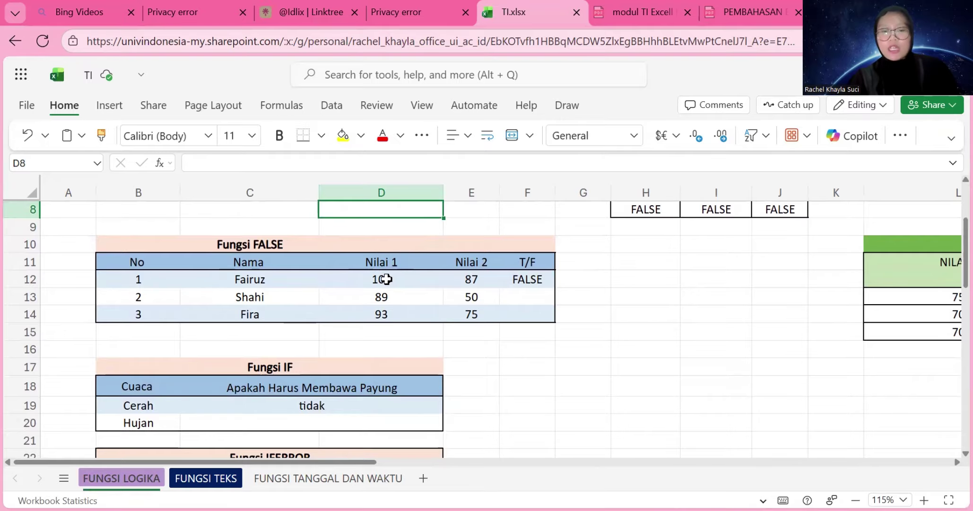
scroll(486, 273, down, 5)
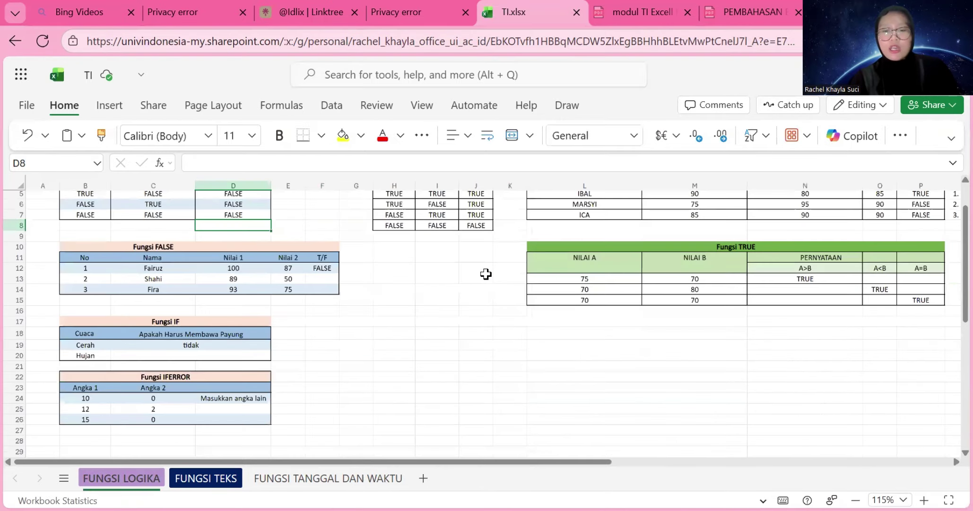
scroll(486, 274, up, 5)
scroll(486, 274, left, 5)
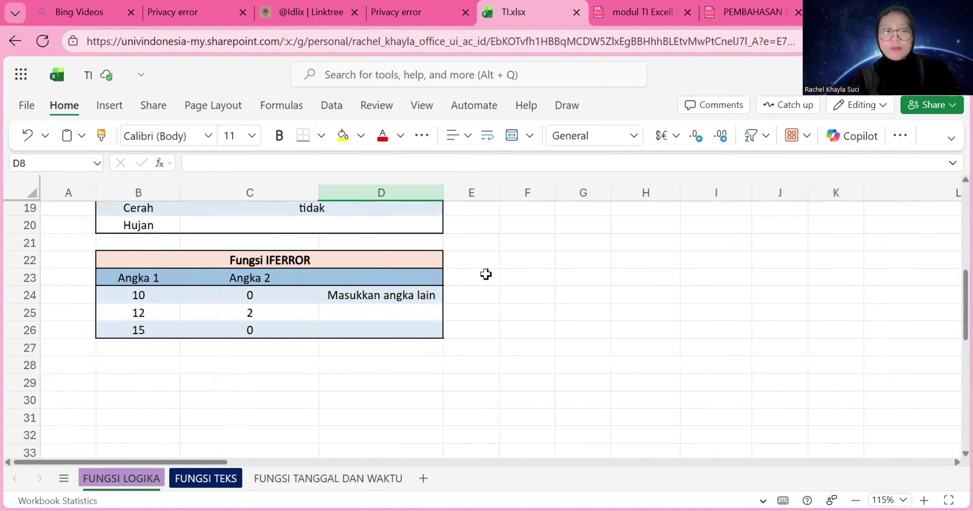
scroll(486, 274, up, 5)
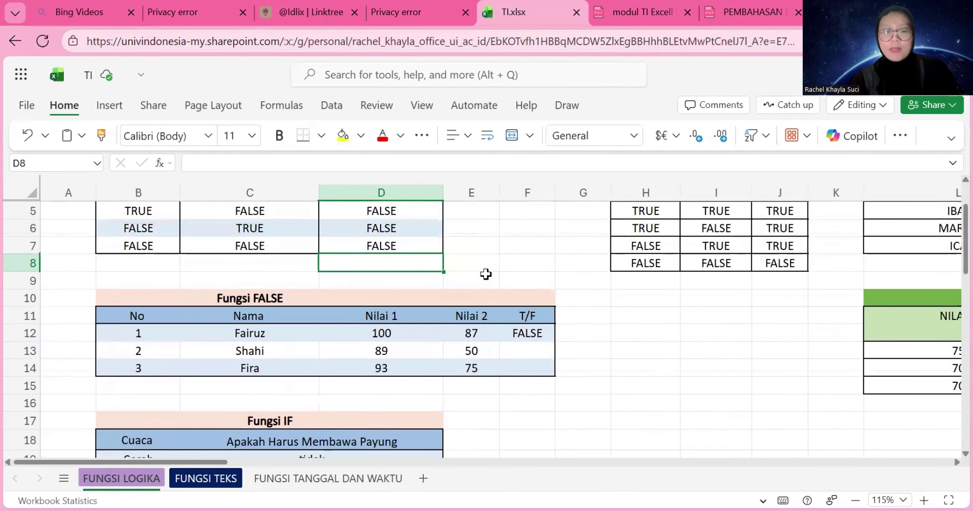
scroll(485, 273, down, 1)
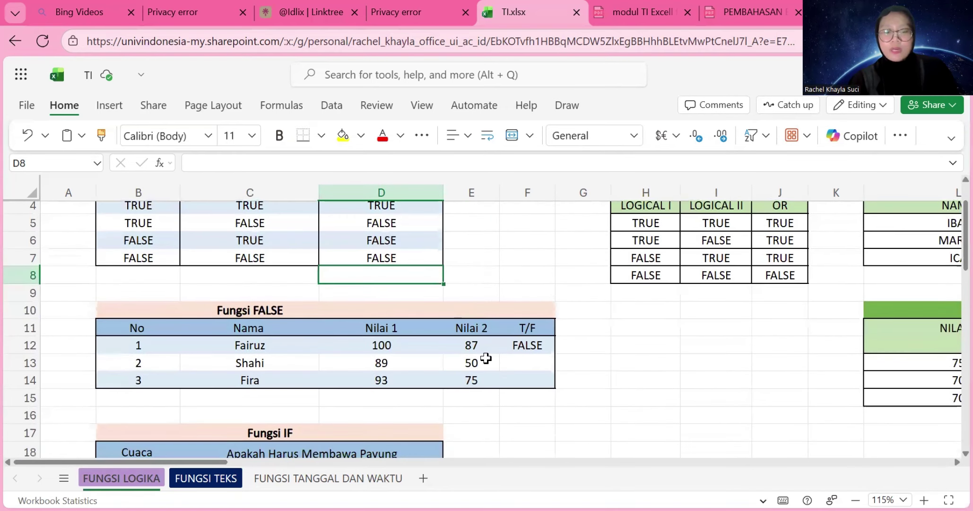
click(518, 346)
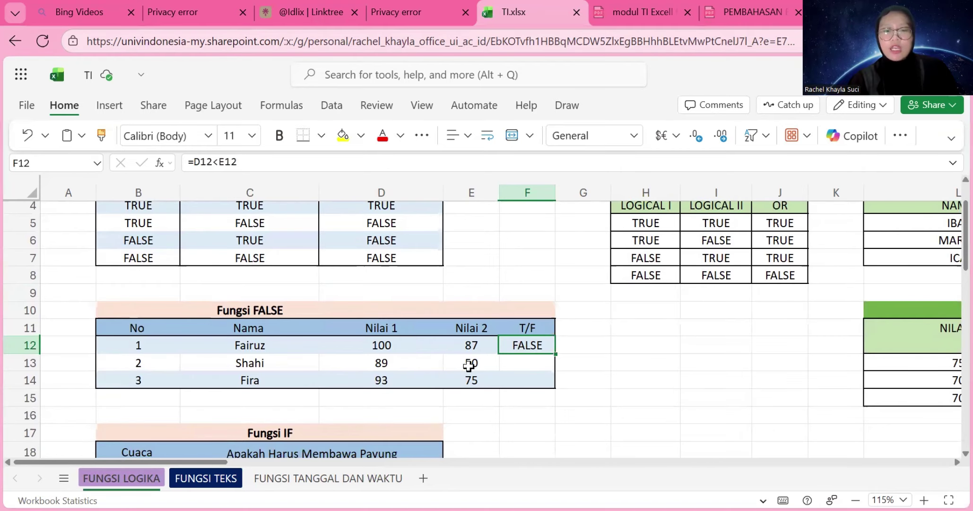
Enter =D13<E13 in cell F13 to compare Nilai 1 with Nilai 2 in the Fungsi FALSE table's second row.
click(528, 356)
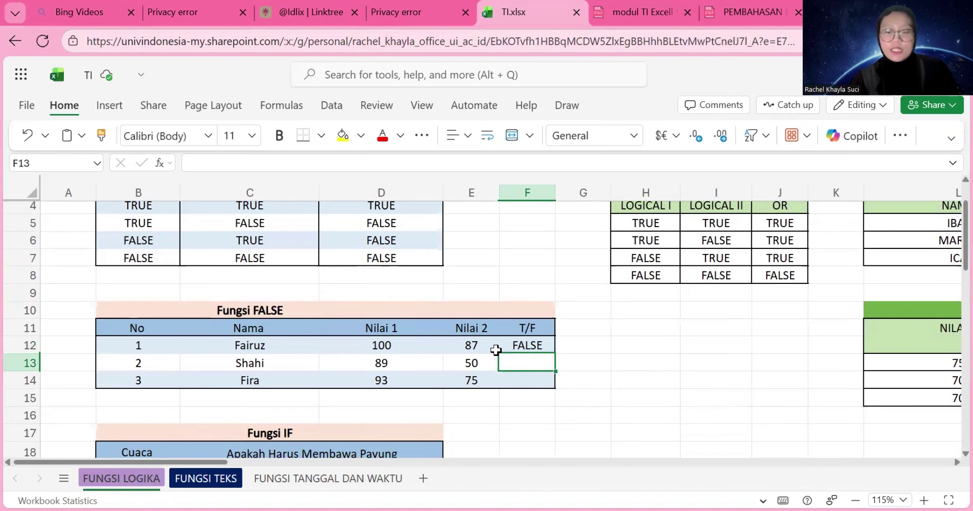
text(=)
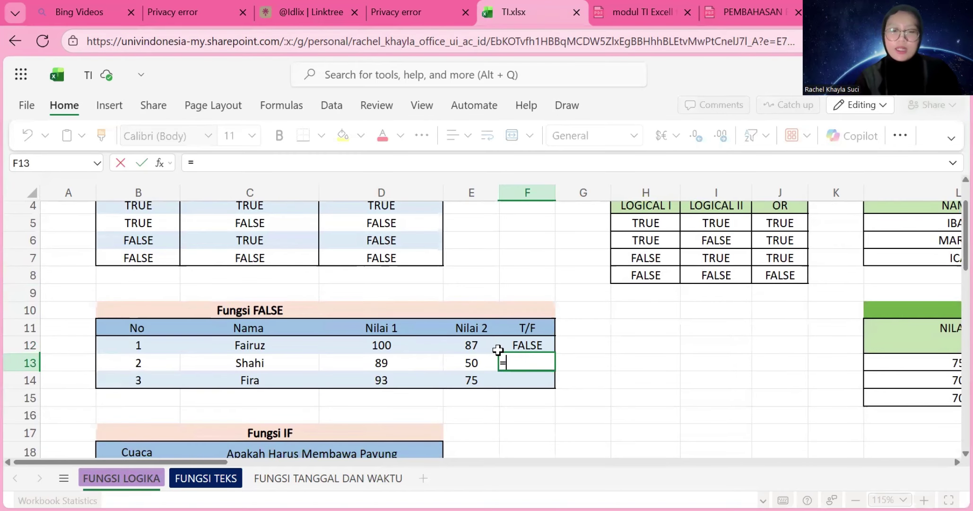
click(382, 361)
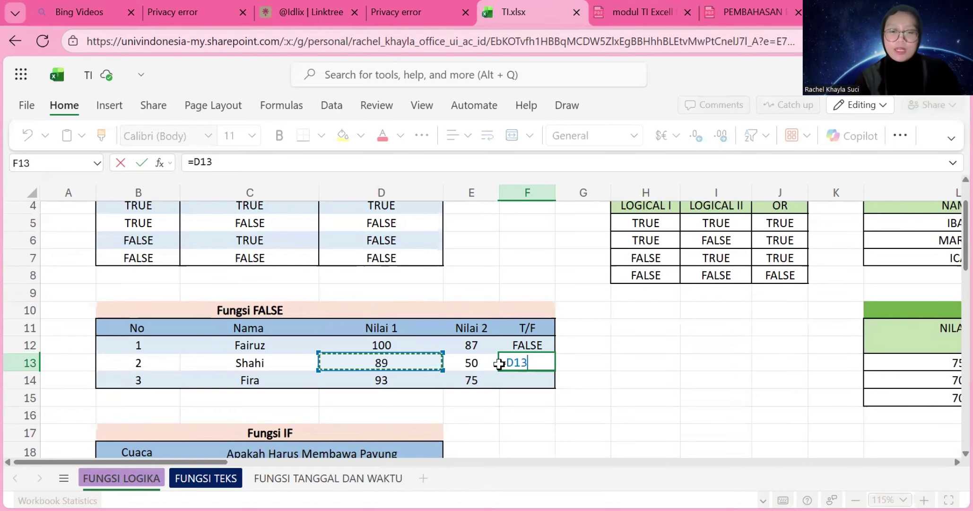
double_click(521, 363)
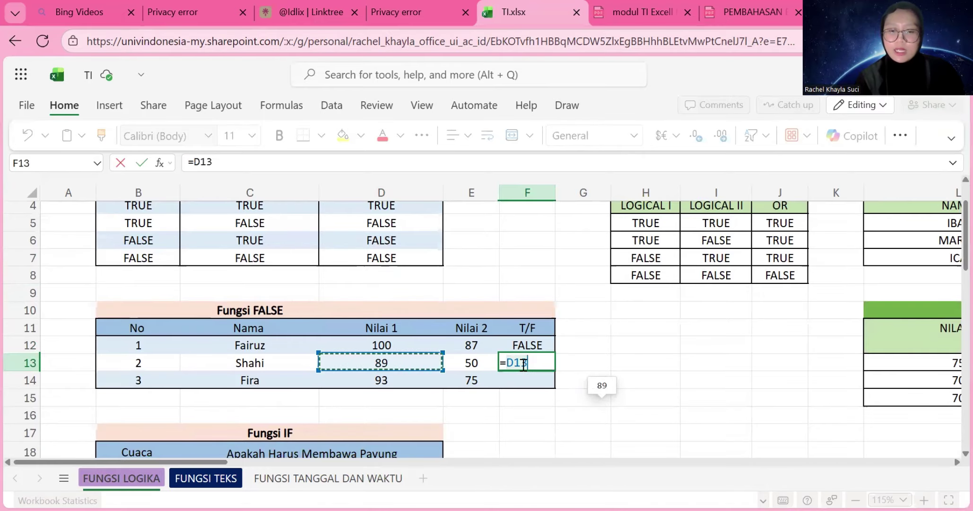
text(<)
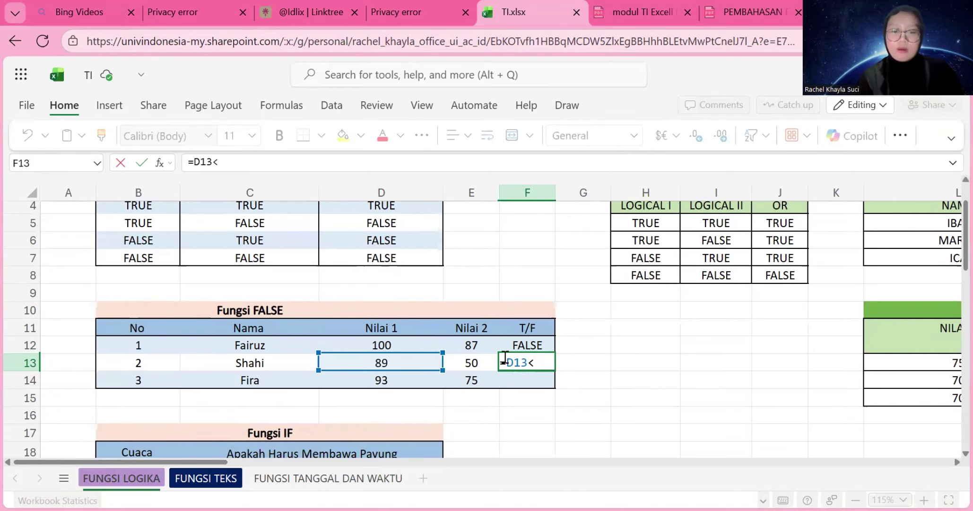
click(456, 363)
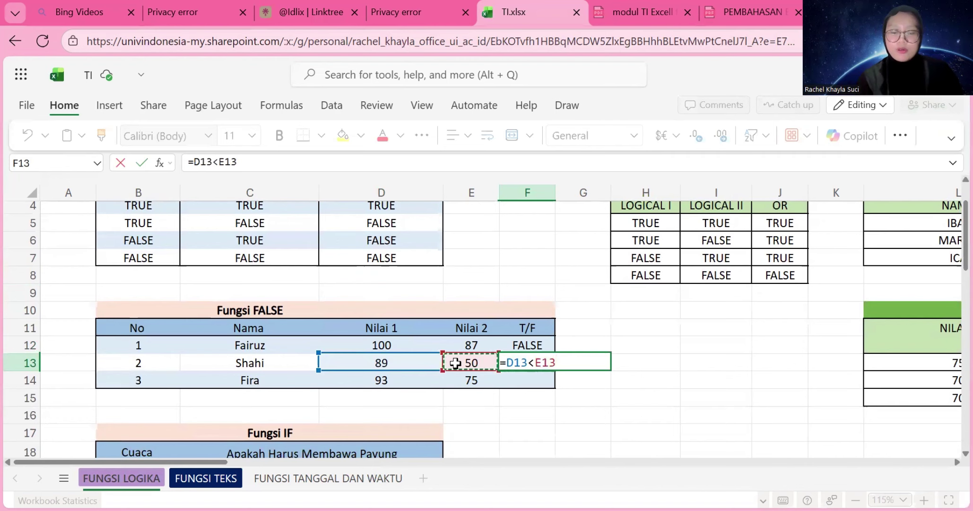
key(Return)
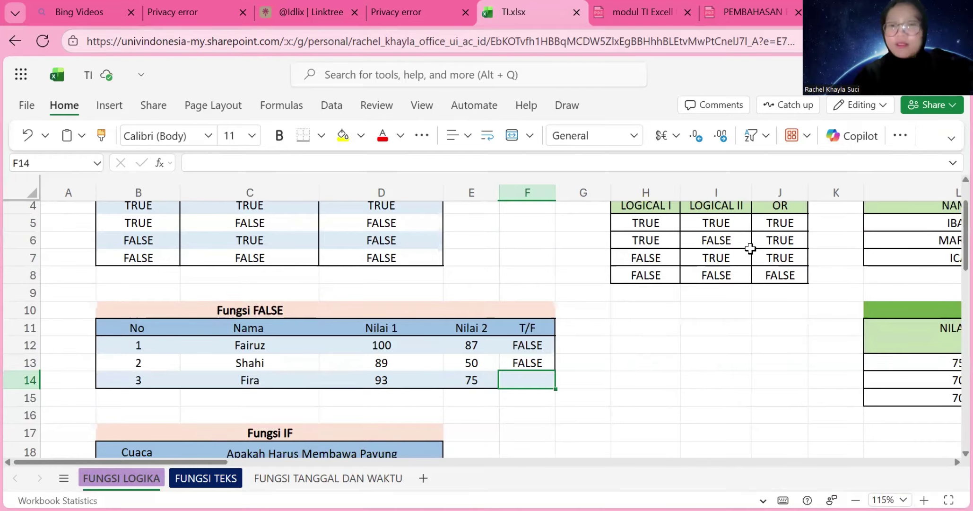
Examine the example row of the Fungsi AND table, from inputs B4 and C4 to the AND formula in D4.
click(646, 449)
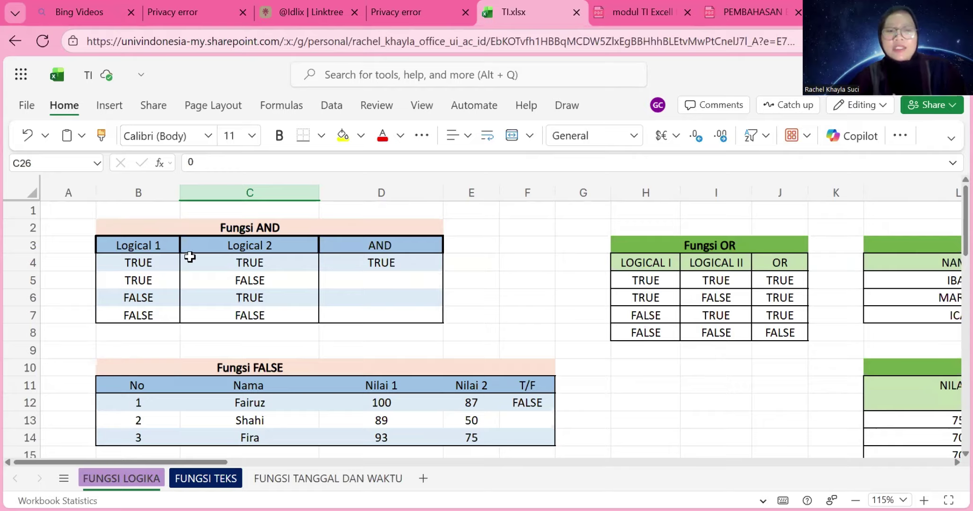
click(161, 261)
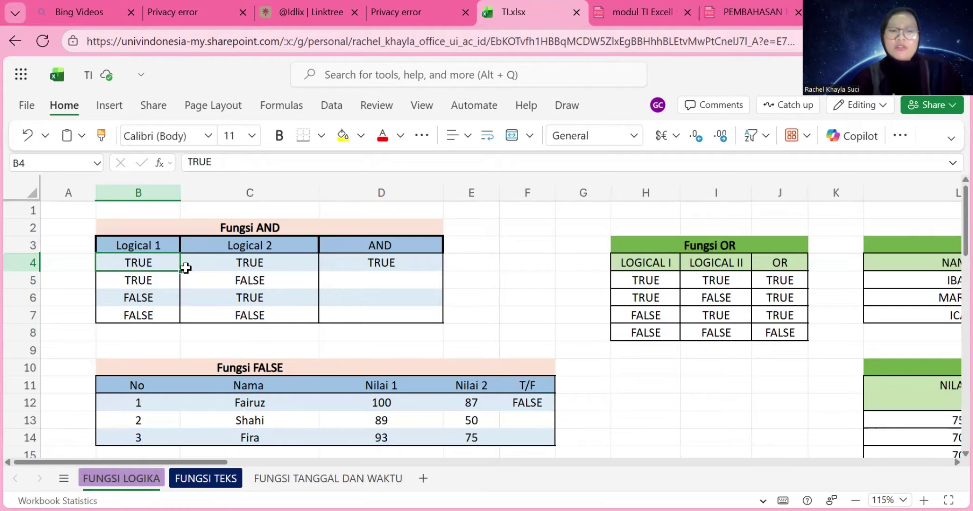
click(248, 242)
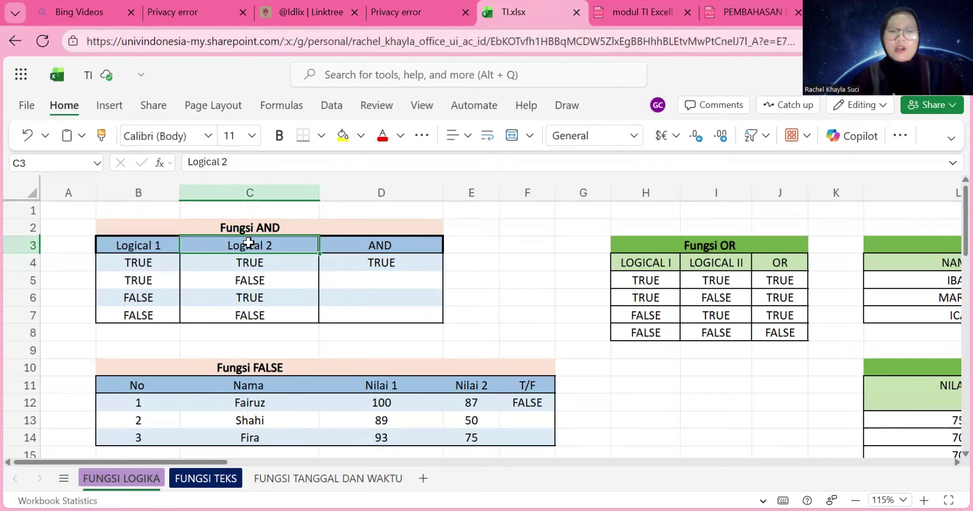
click(244, 260)
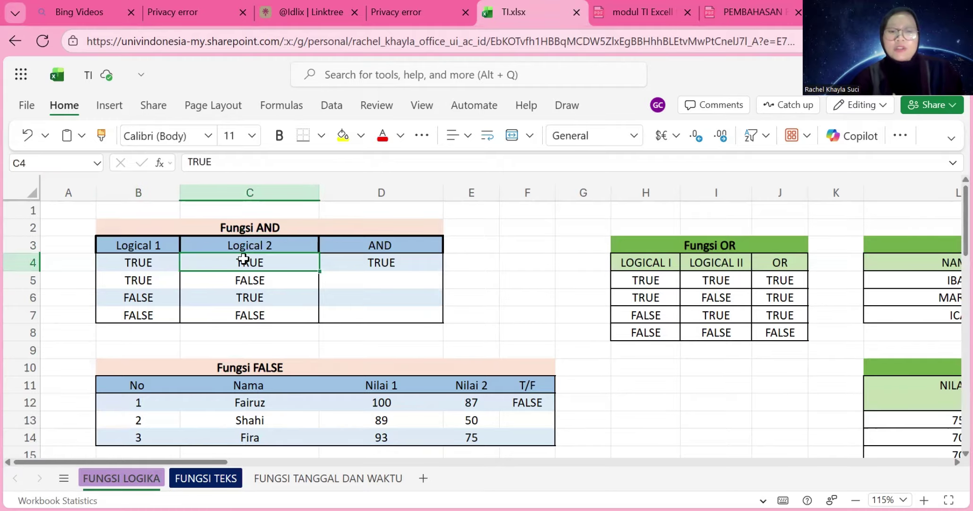
click(376, 260)
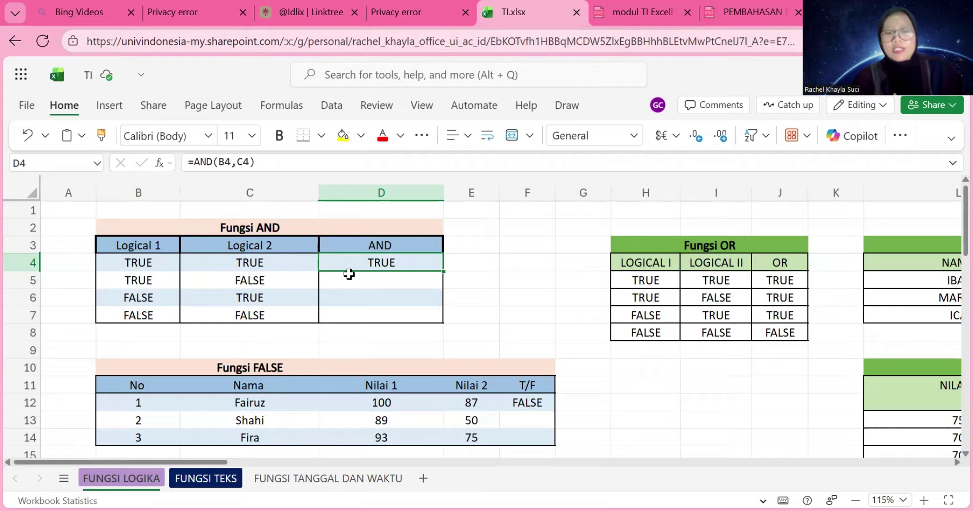
Enter =AND(B5,C5) in cell D5 to test the second row of the Fungsi AND table.
click(360, 279)
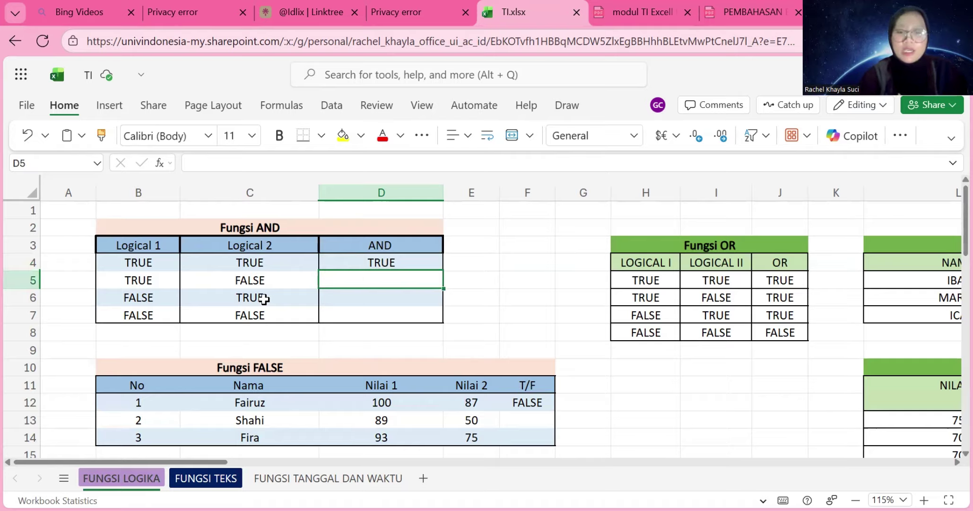
text(=)
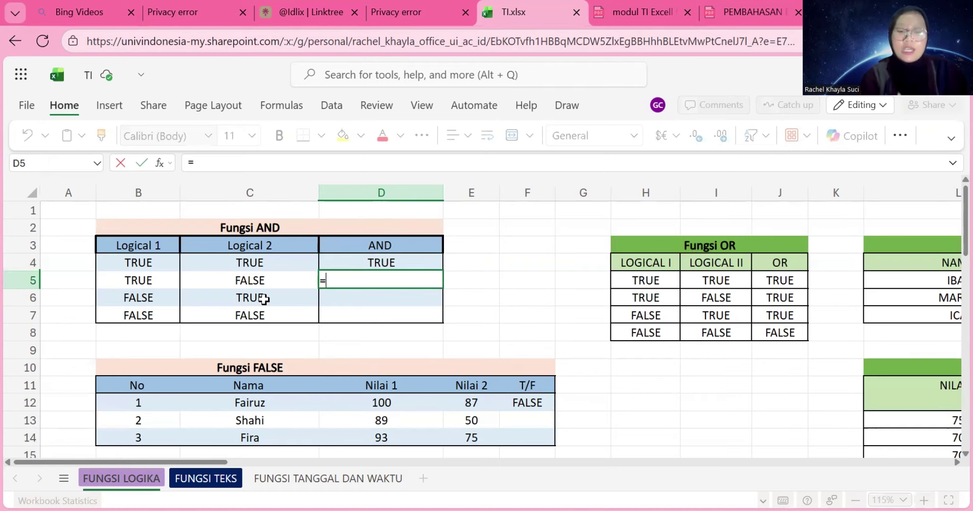
text(and)
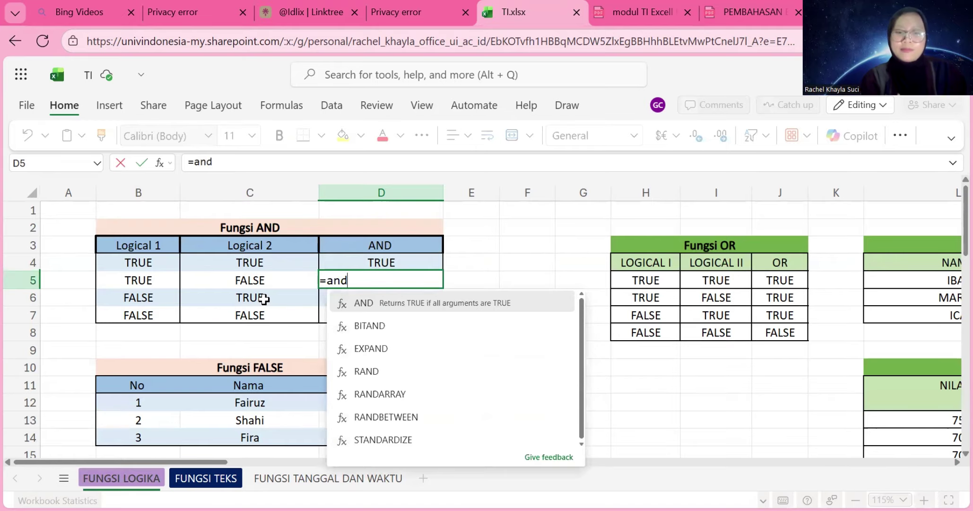
click(398, 301)
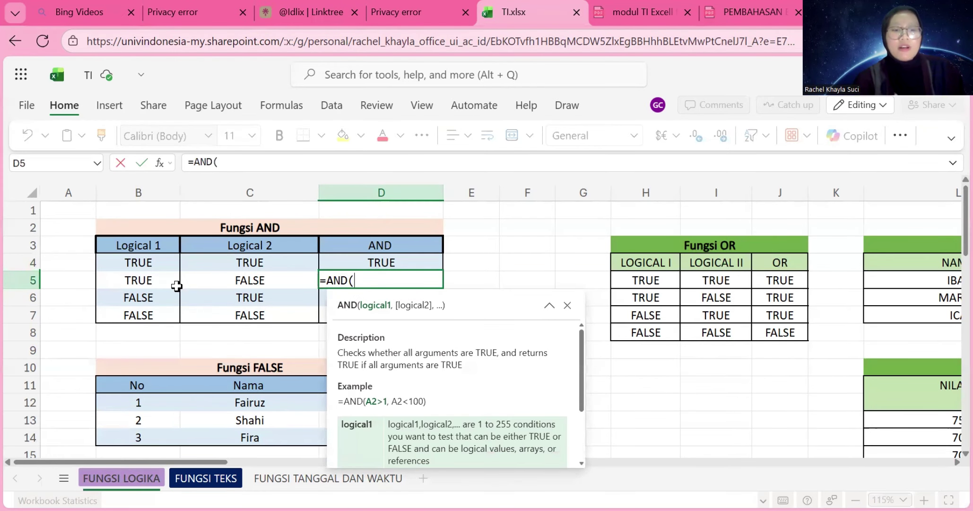
click(158, 282)
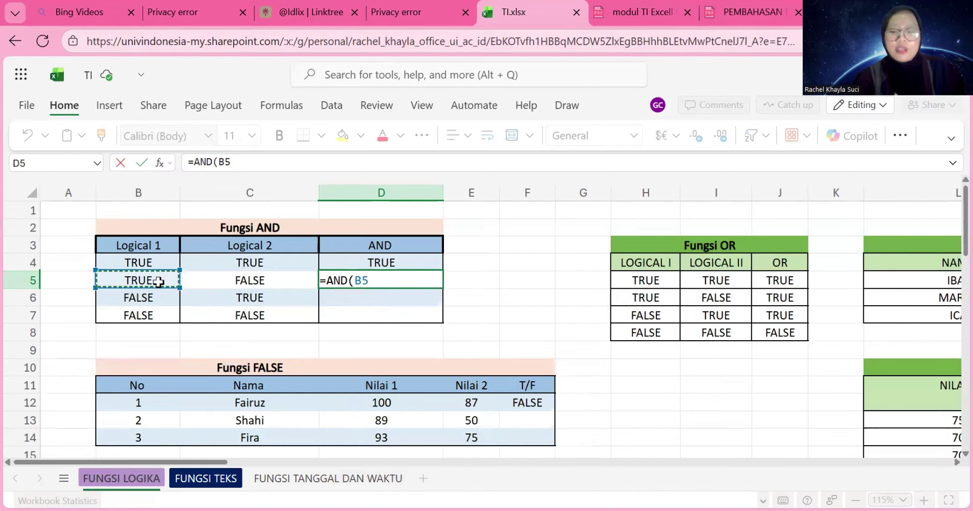
text(,)
click(239, 281)
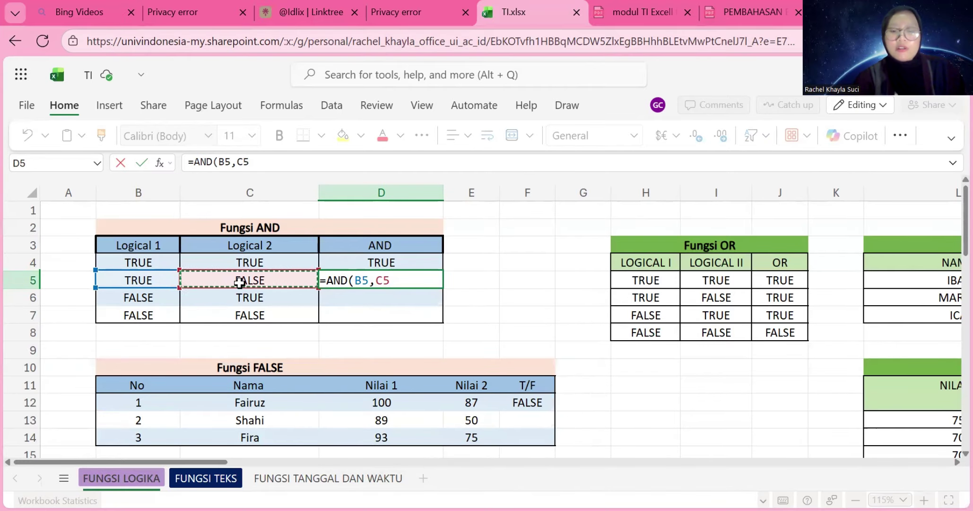
key(Return)
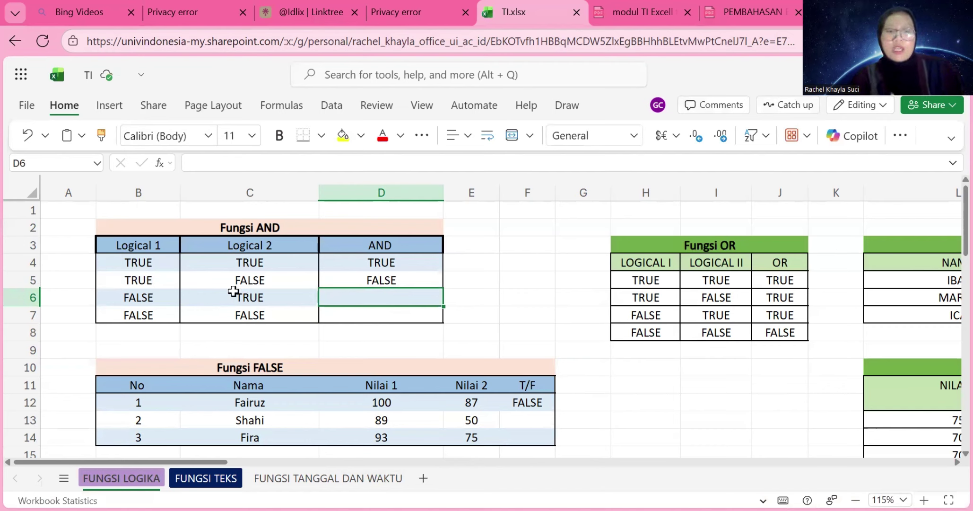
Enter =AND(B6,C6) in cell D6 to test the third row of the Fungsi AND table.
text(=and)
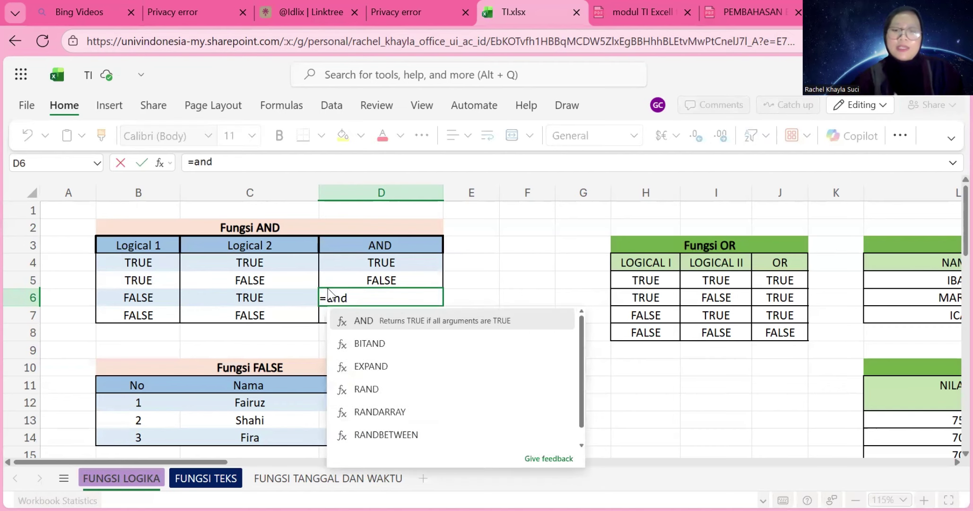
click(376, 320)
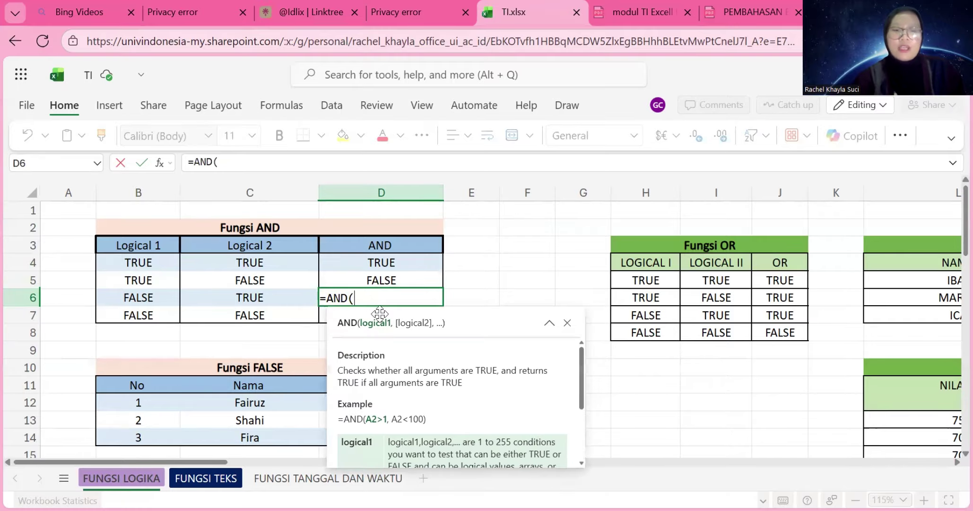
click(130, 298)
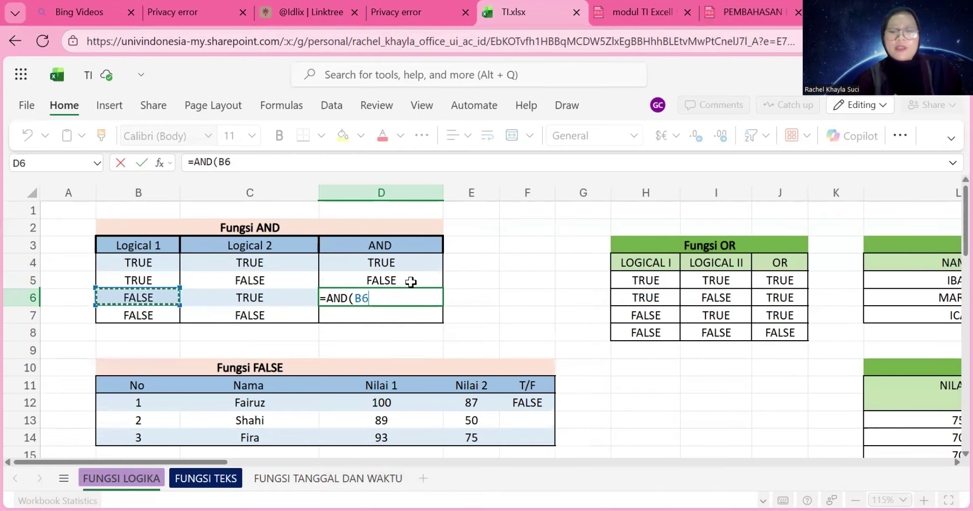
text(,)
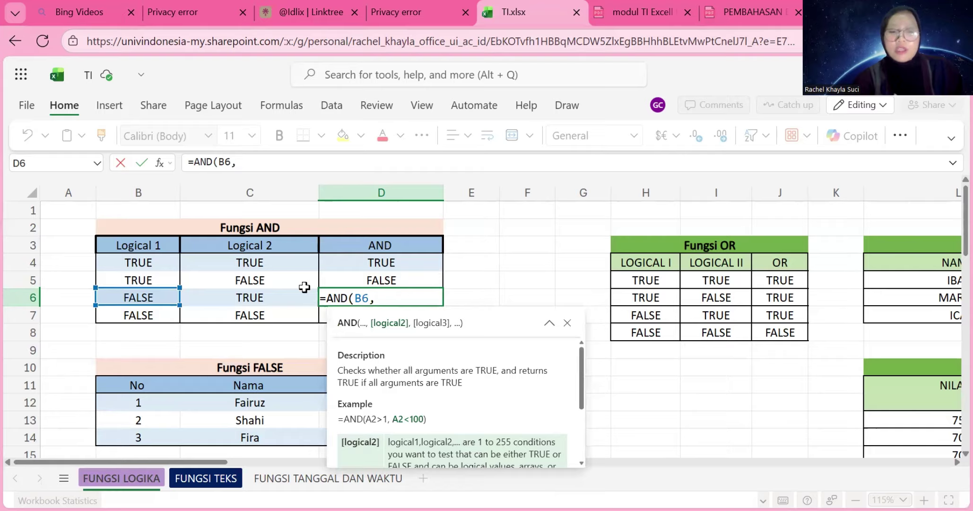
click(263, 297)
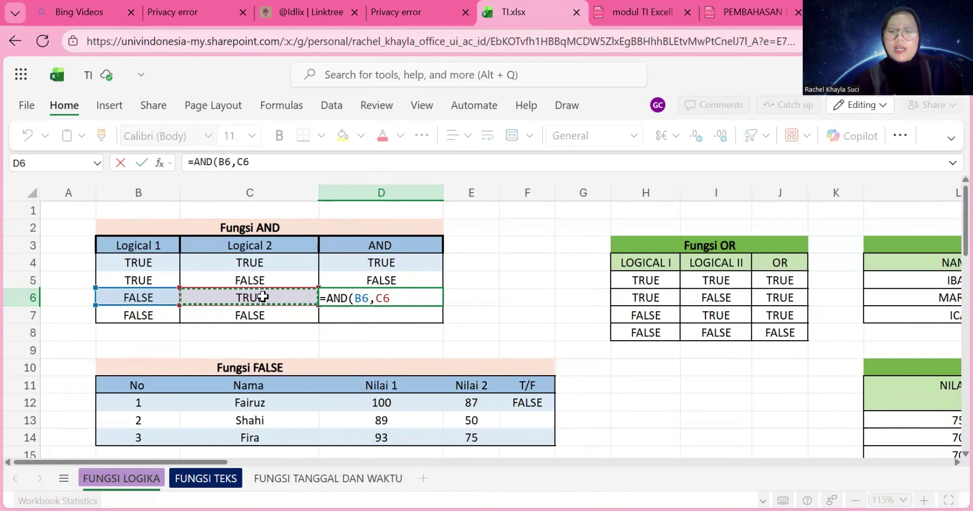
text())
key(Return)
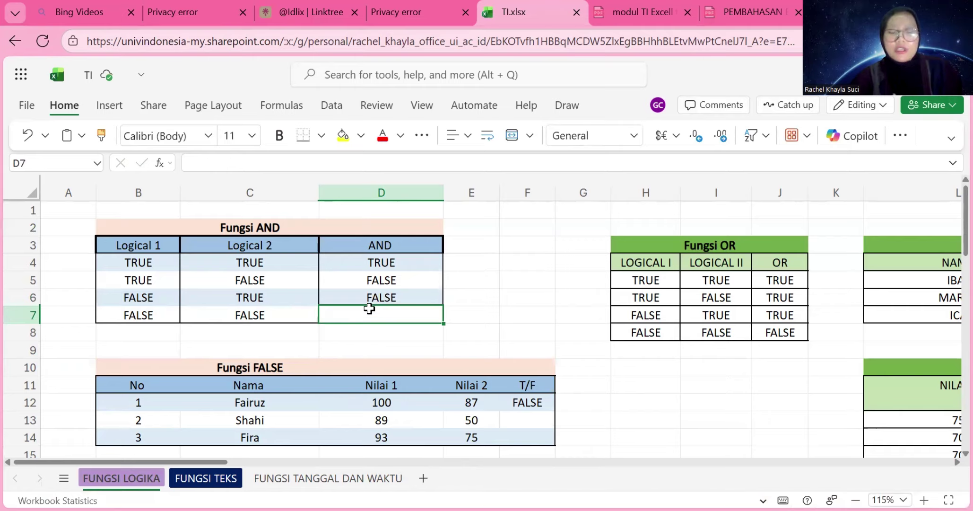
Enter =AND(B7,C7) in cell D7 to test the last row of the Fungsi AND table.
text(=and)
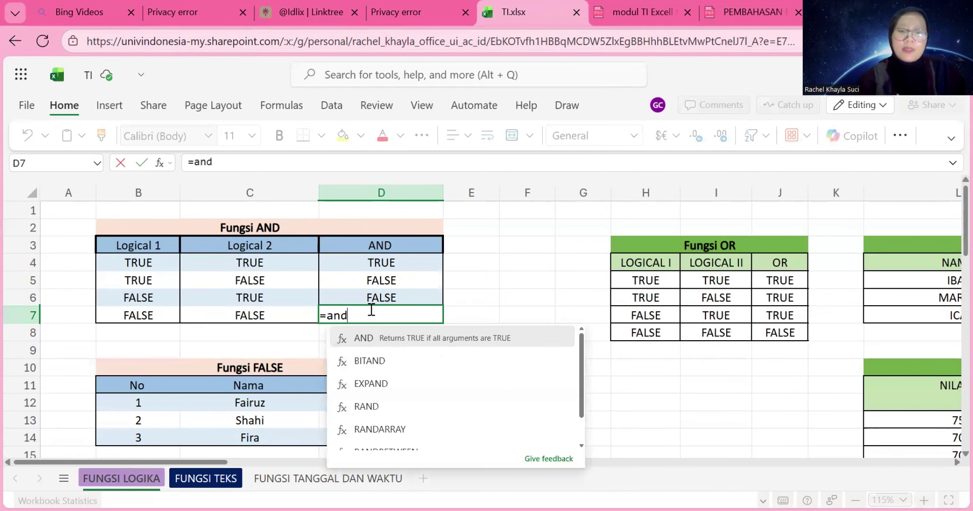
click(349, 338)
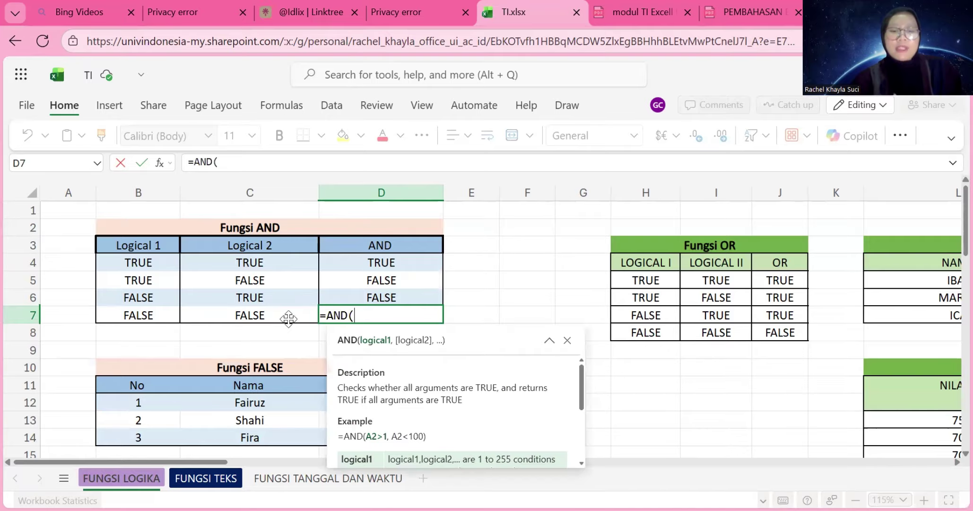
click(152, 314)
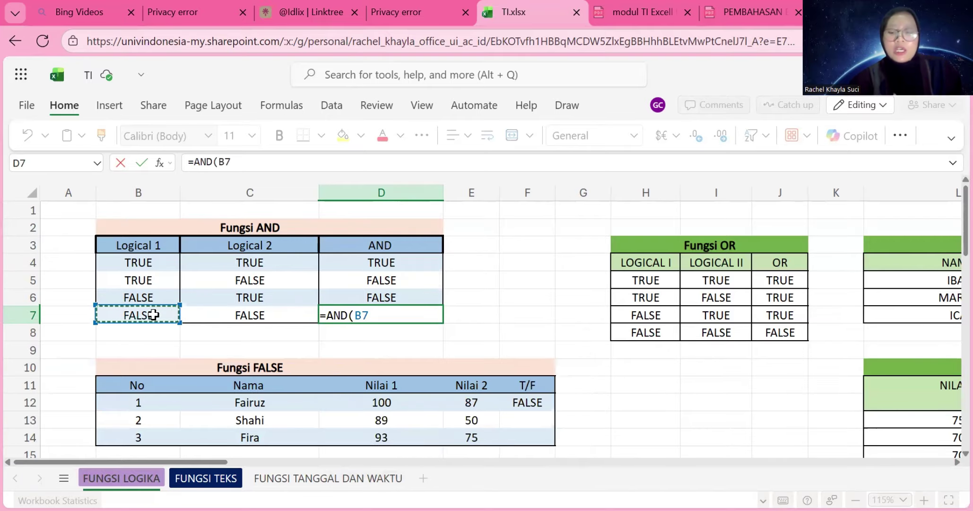
text(,)
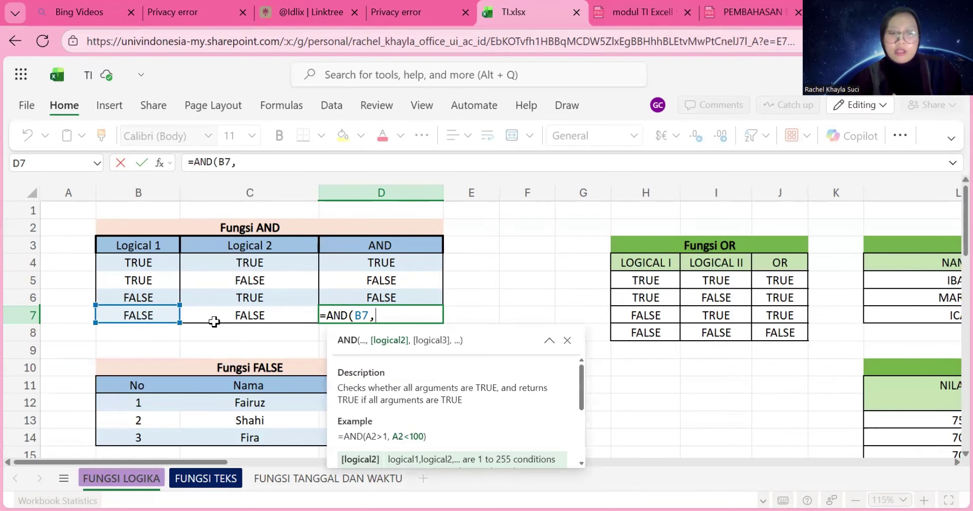
click(263, 314)
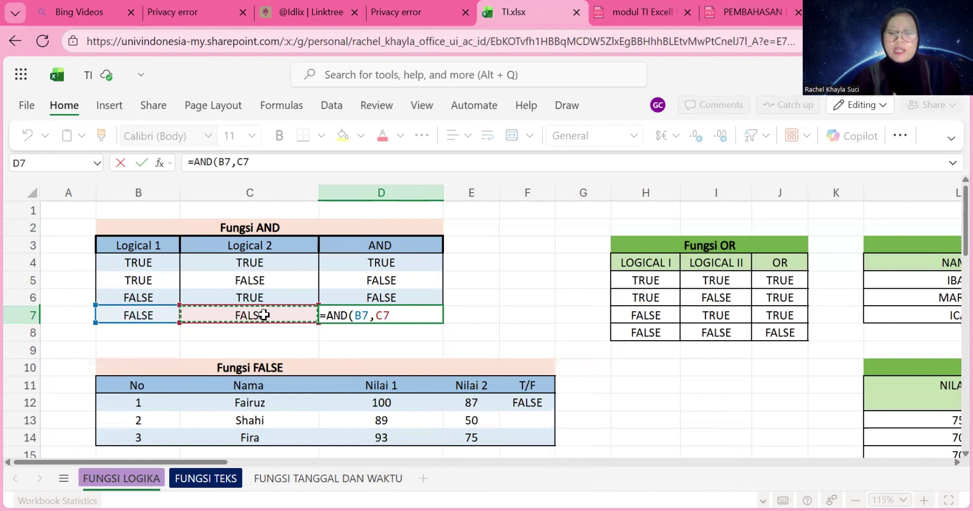
key(Return)
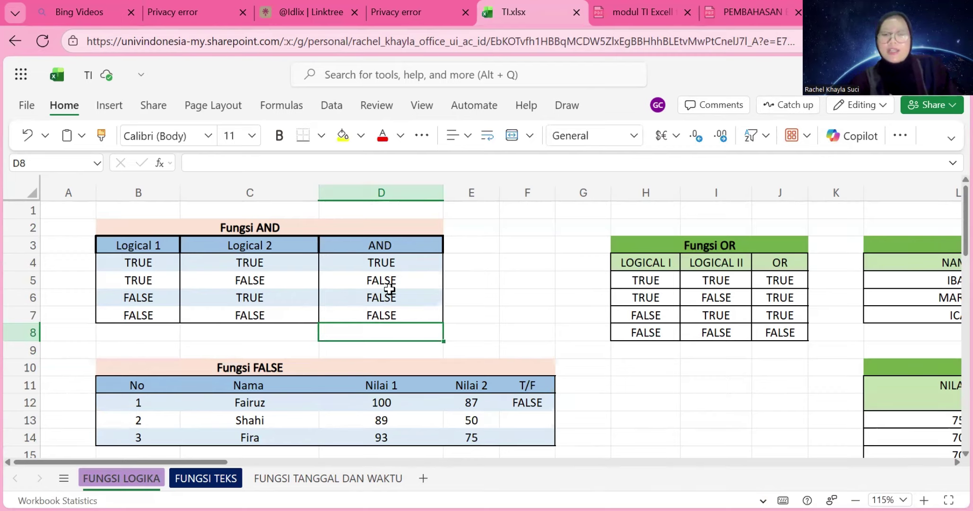
Following the example formula in F12, enter =D13<E13 in cell F13 to compare Nilai 1 with Nilai 2 in the Fungsi FALSE table.
scroll(213, 284, down, 2)
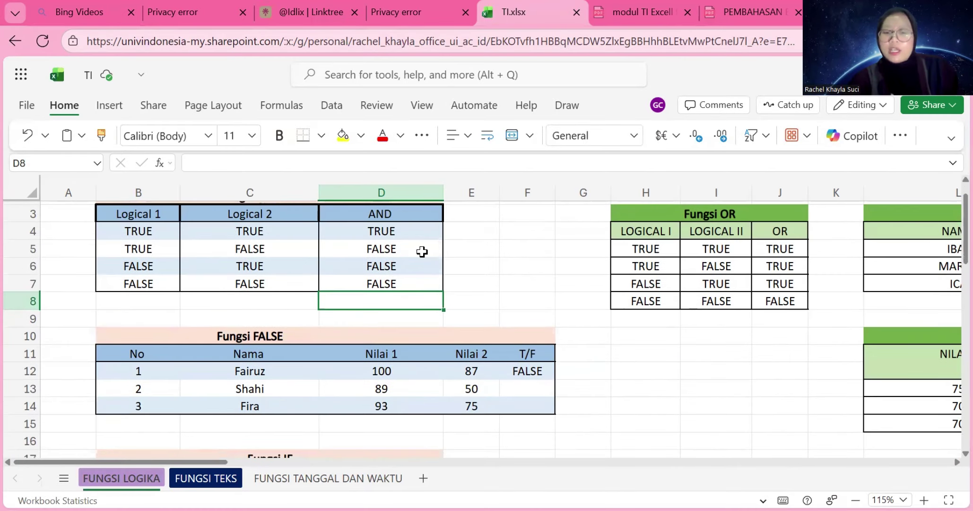
scroll(403, 271, down, 1)
scroll(403, 272, up, 1)
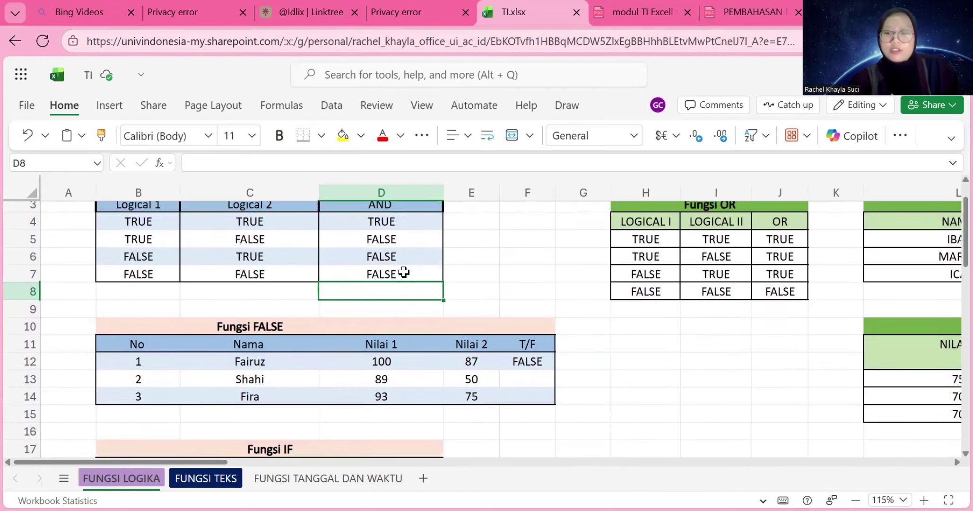
scroll(404, 272, down, 3)
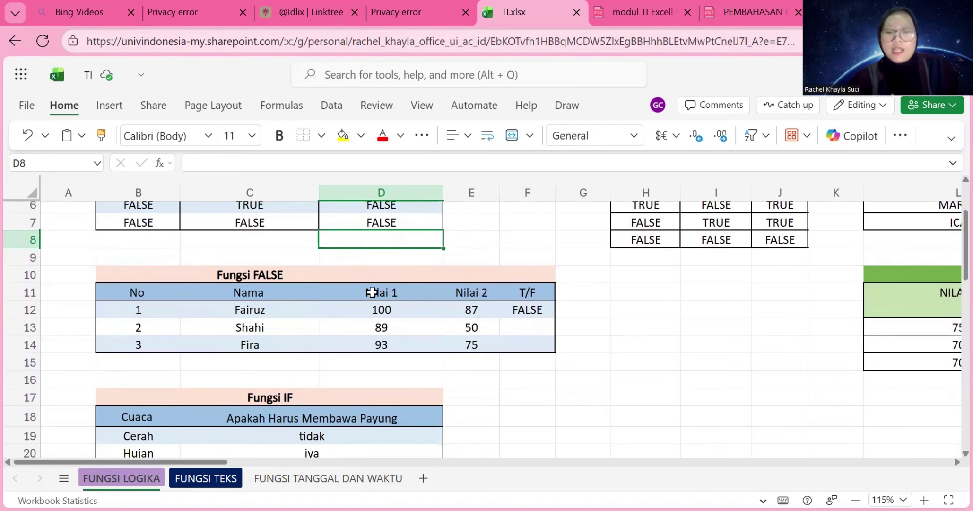
click(519, 312)
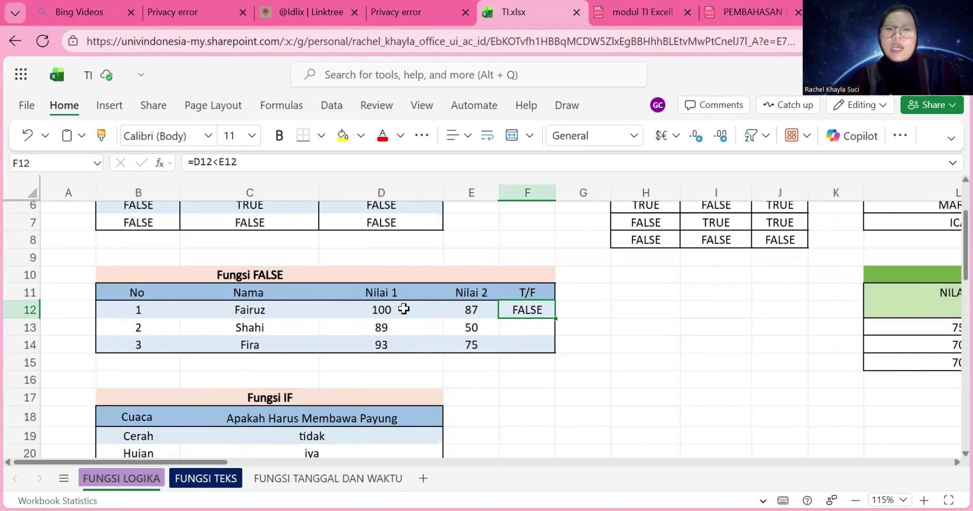
click(518, 330)
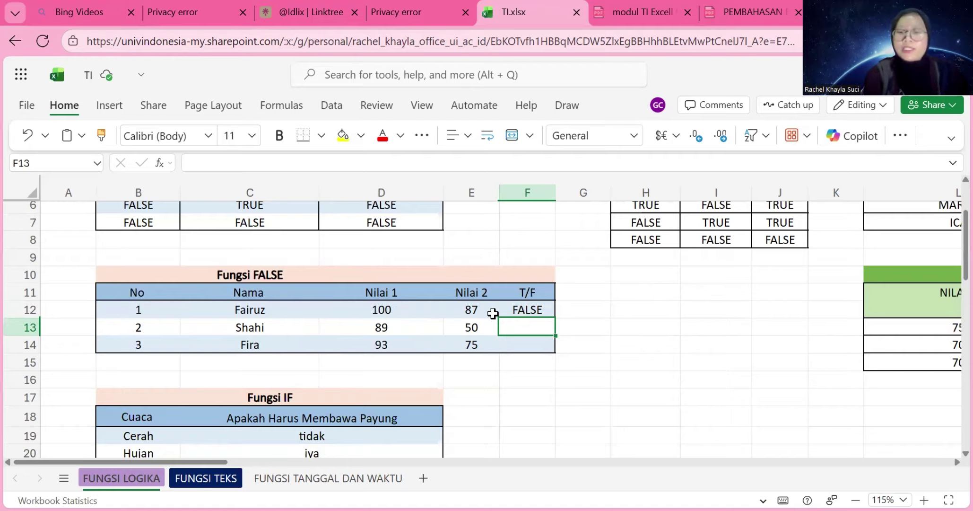
text(=)
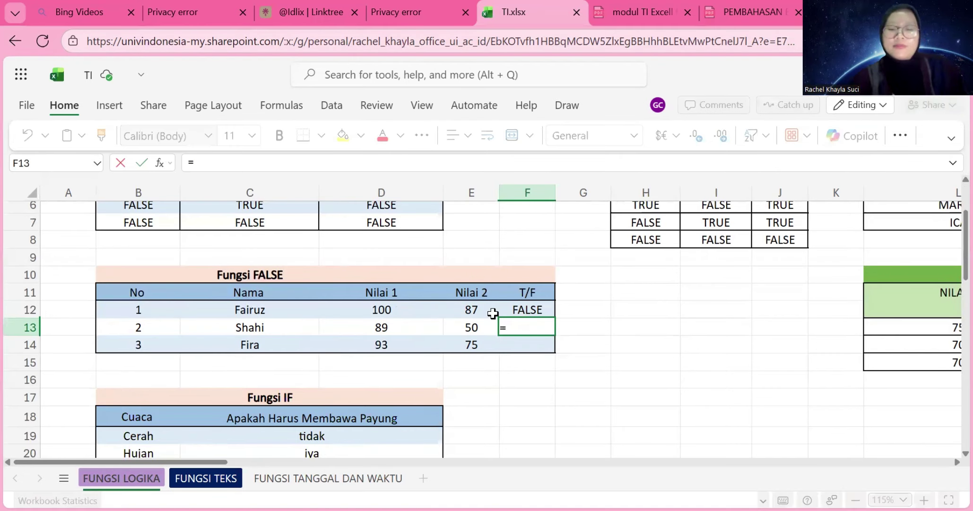
click(405, 327)
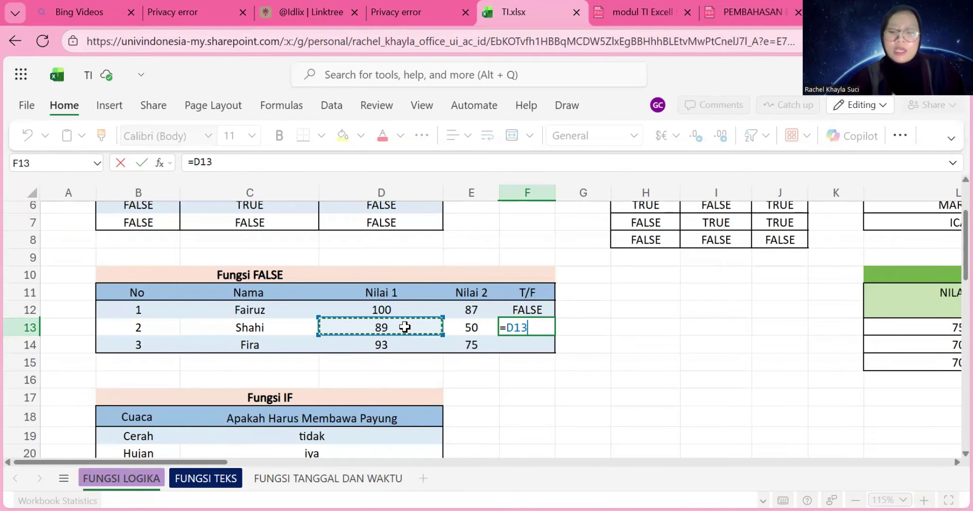
text(<)
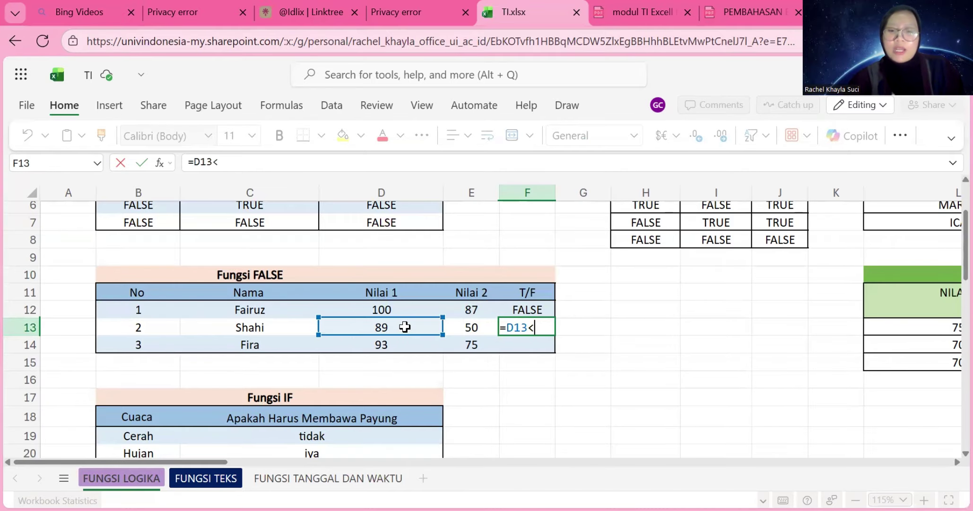
click(460, 328)
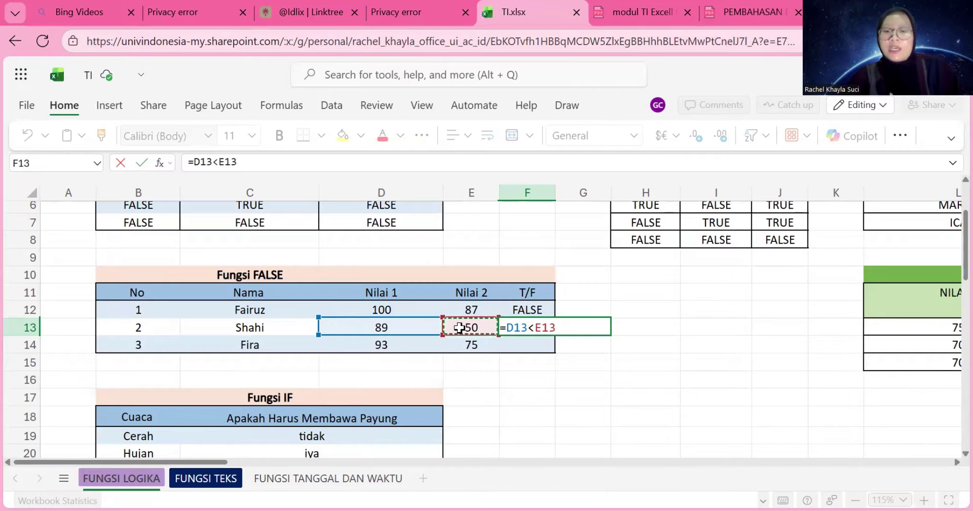
key(Return)
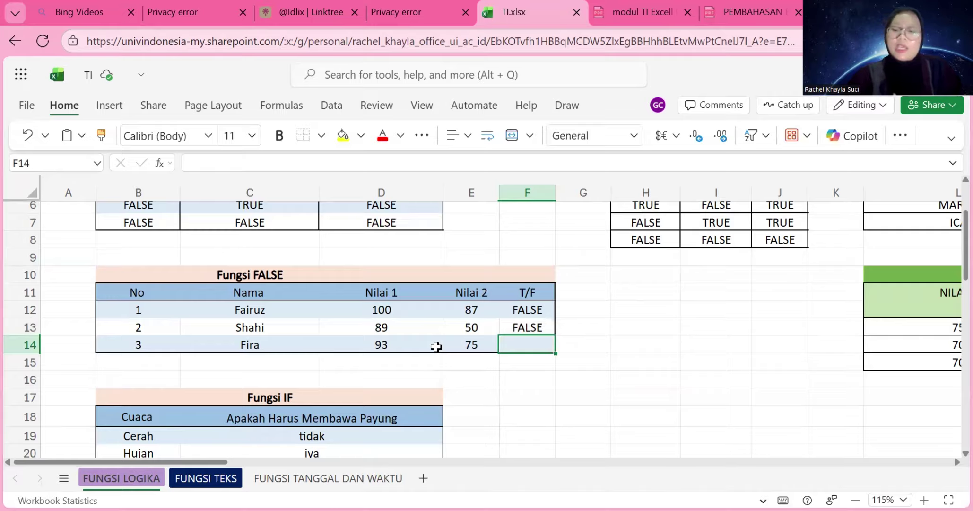
Enter =D14>E14 in cell F14 to compare Nilai 1 with Nilai 2 in the last row of the Fungsi FALSE table.
text(=)
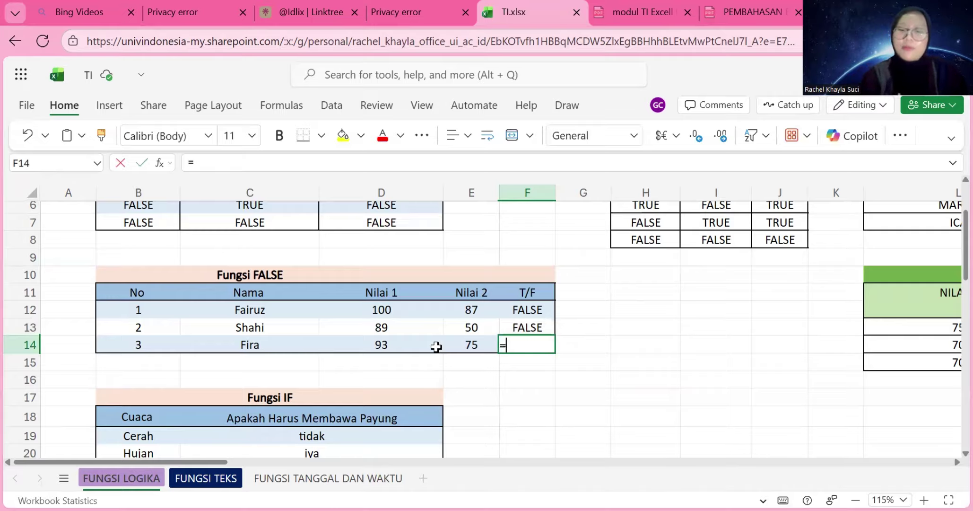
click(385, 339)
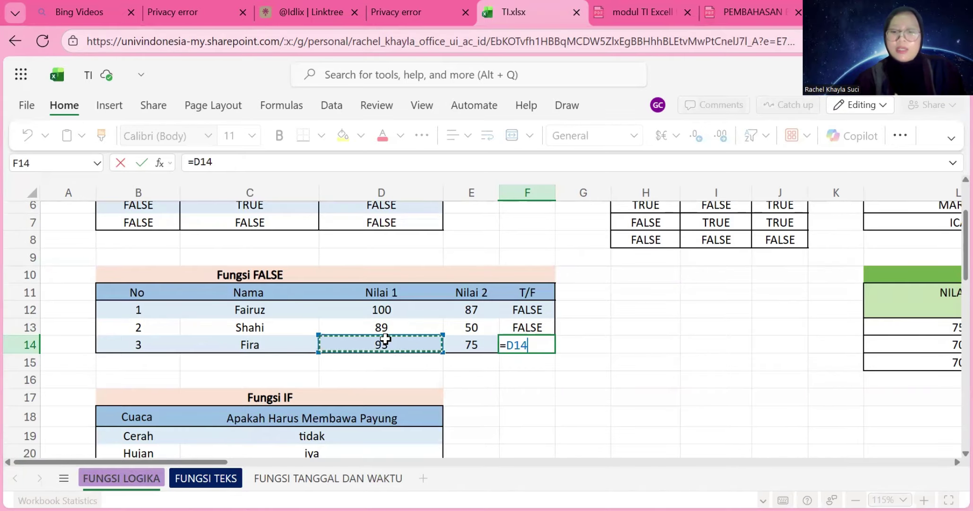
text(<)
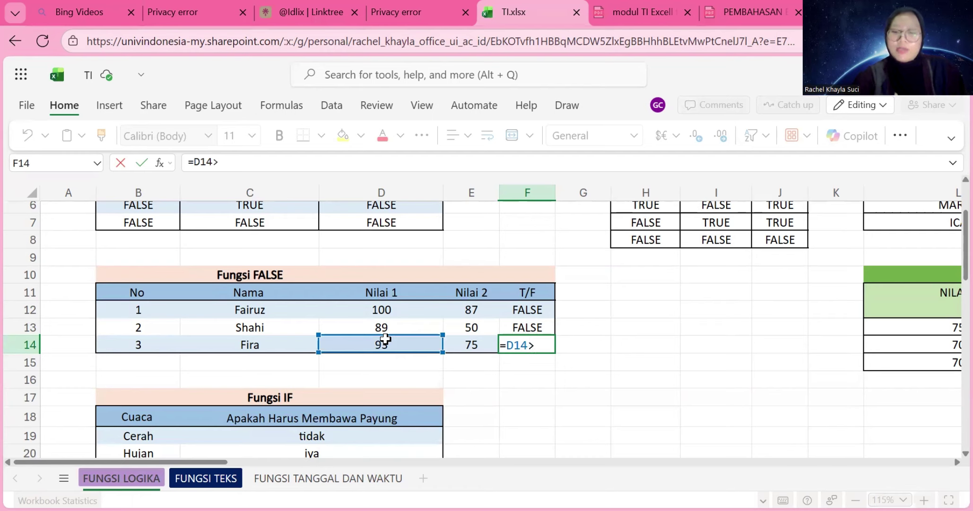
click(471, 345)
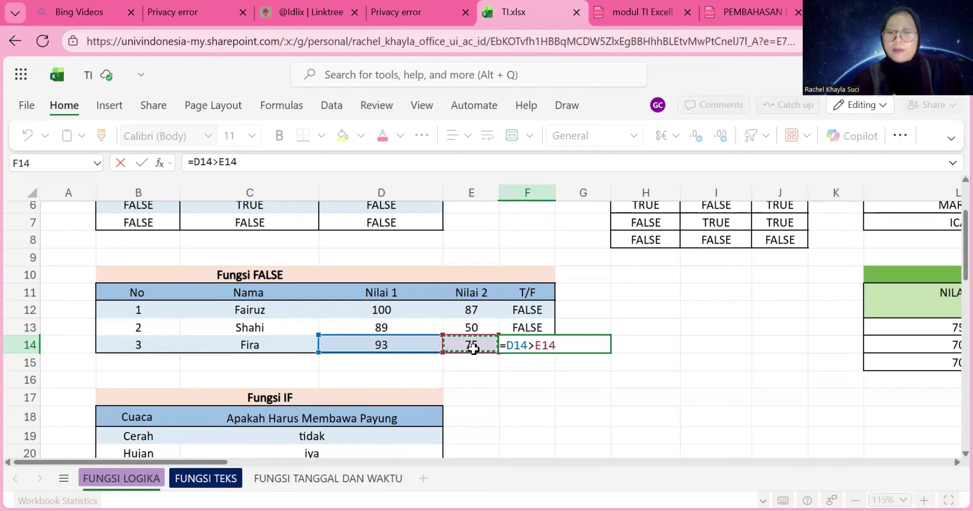
key(Return)
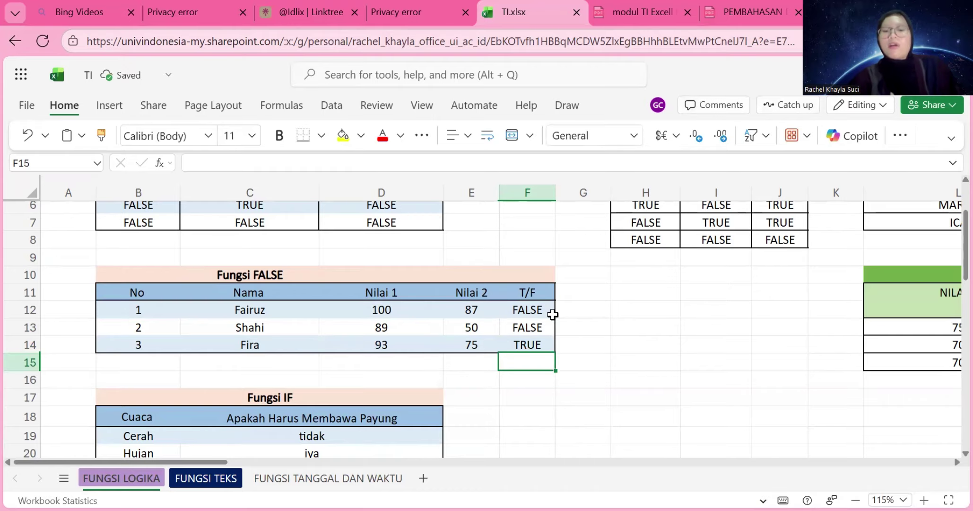
Following the example in C19, replace the formula in C20 of the Fungsi IF table with an IF testing B20="cerah".
scroll(479, 358, down, 2)
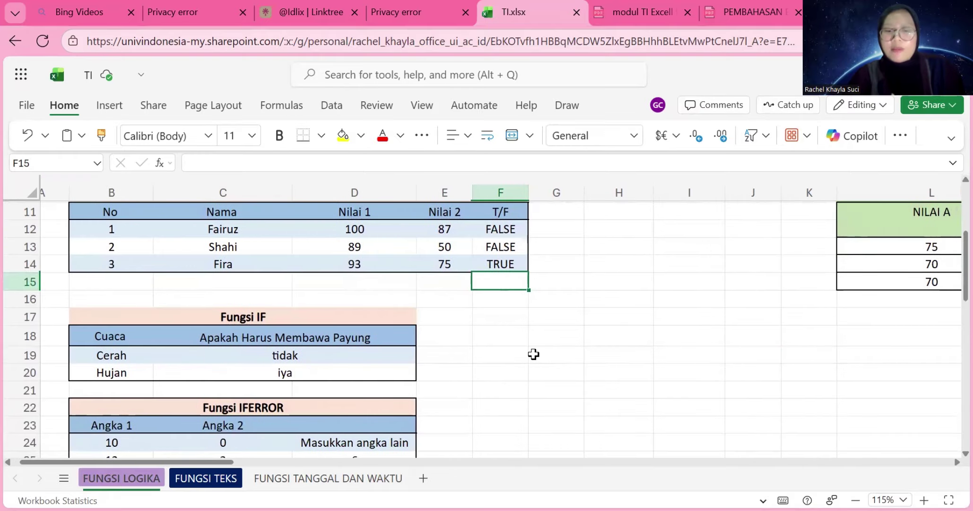
scroll(534, 355, down, 2)
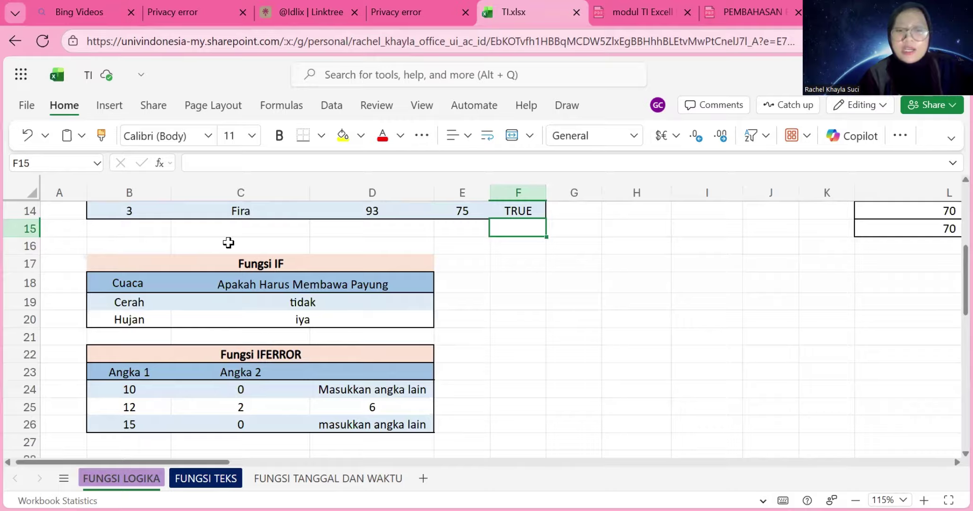
click(299, 299)
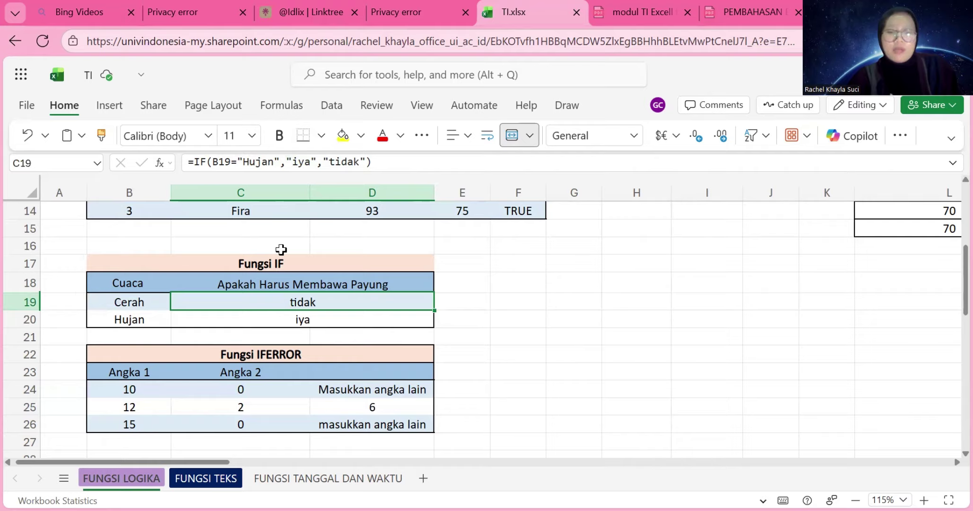
click(356, 321)
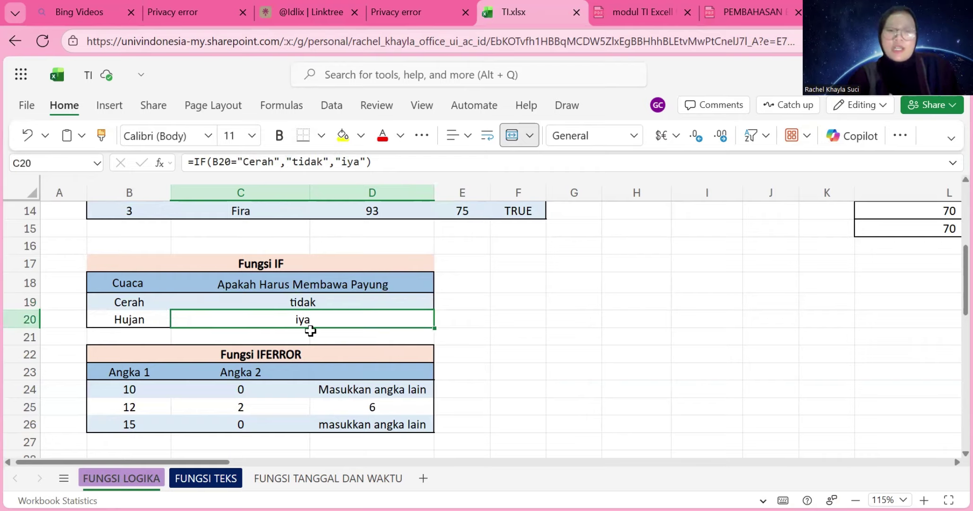
key(BackSpace)
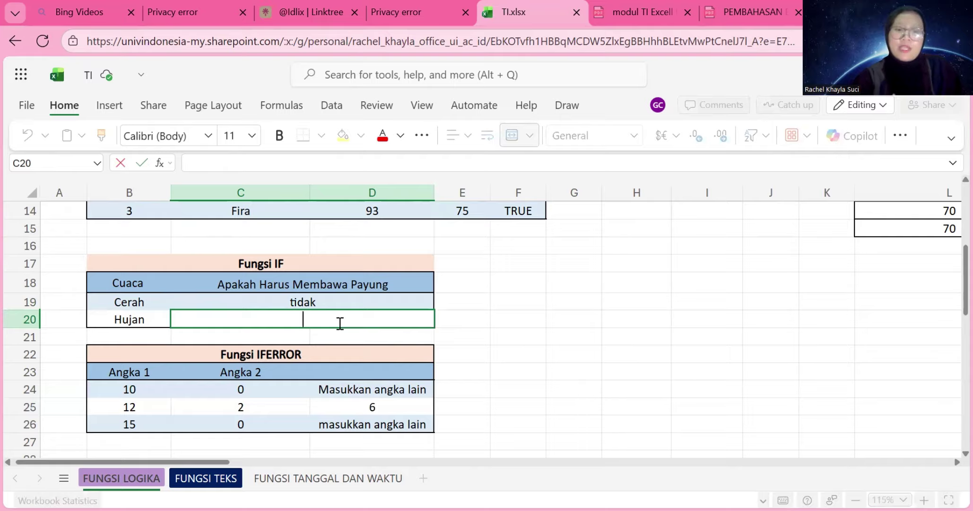
text(=if)
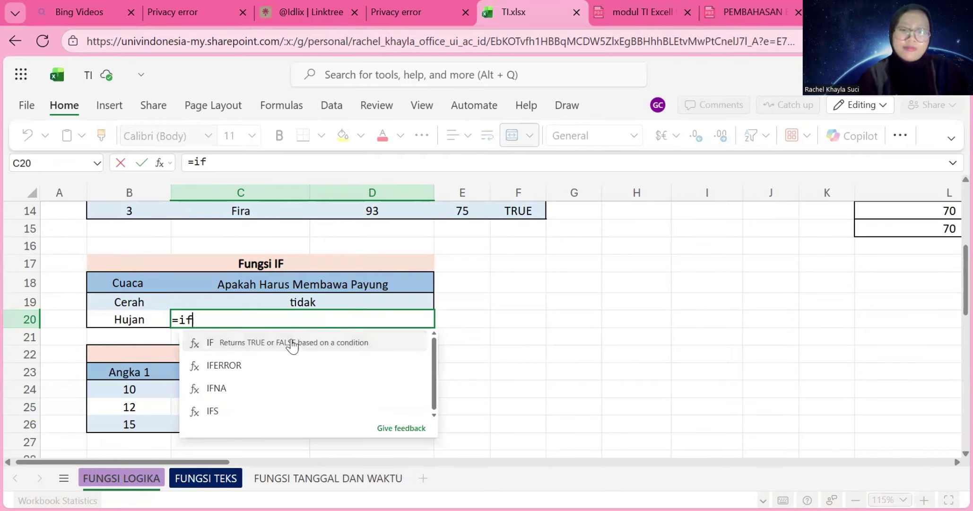
click(290, 339)
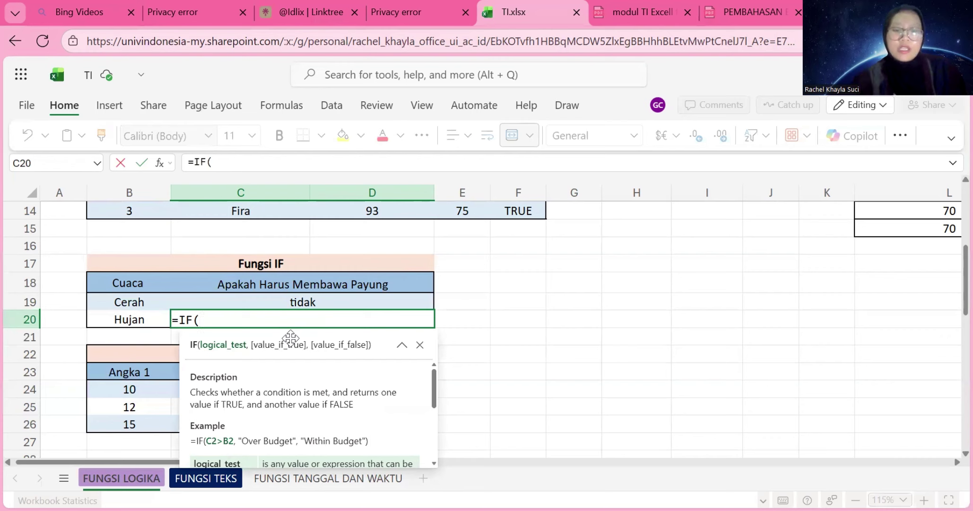
click(149, 317)
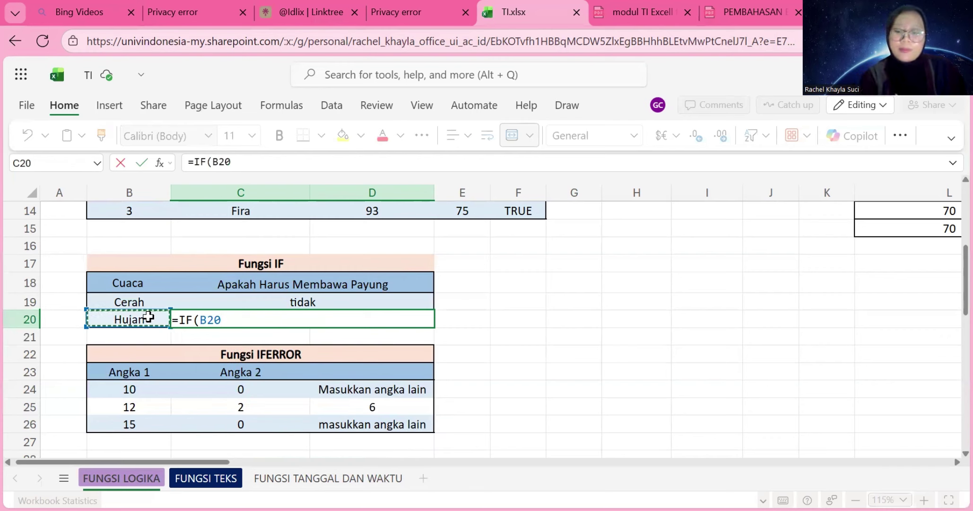
text(+)
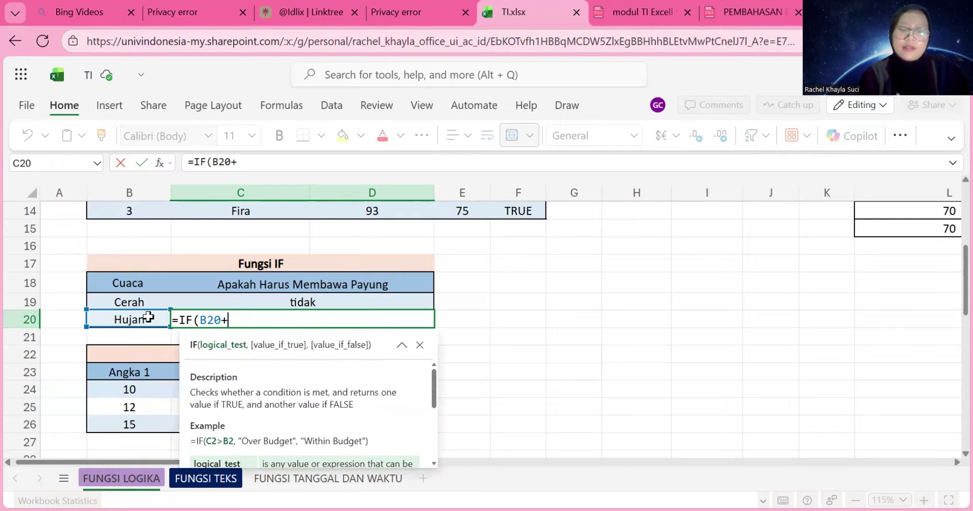
key(BackSpace)
text(=)
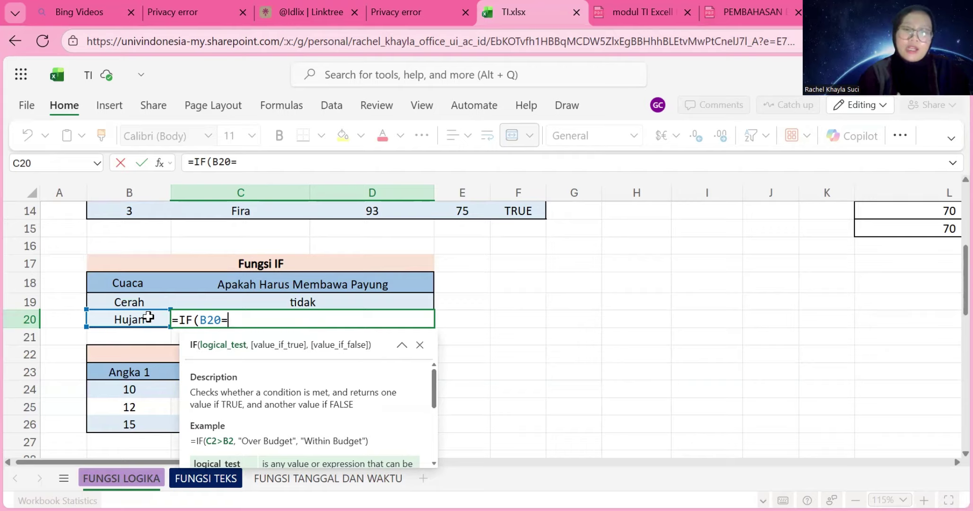
text(cerah)
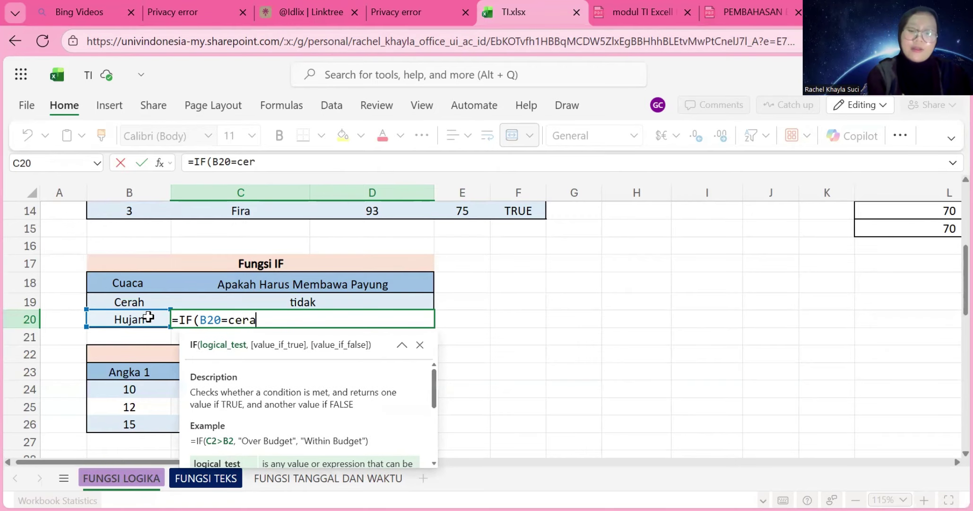
key(BackSpace)
key(BackSpace)
key(BackSpace)
key(BackSpace)
key(BackSpace)
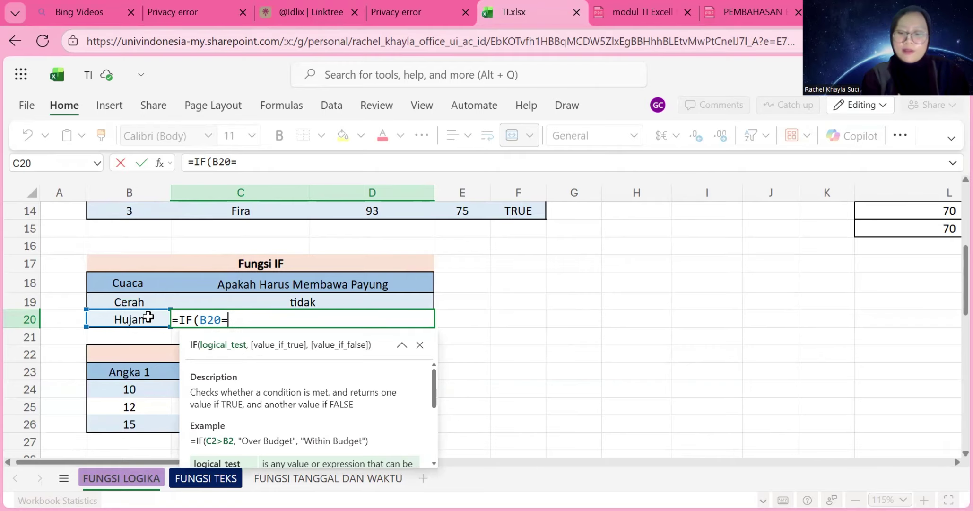
text("cera)
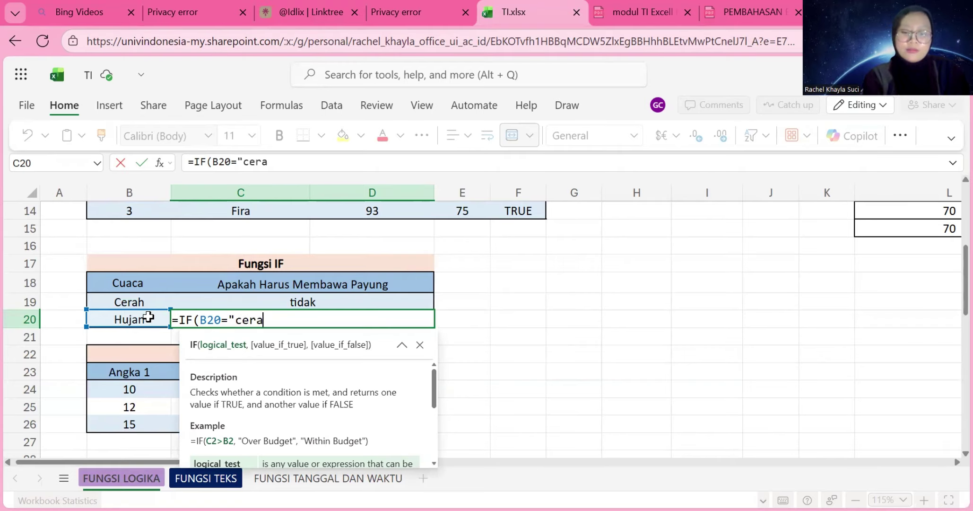
text(h")
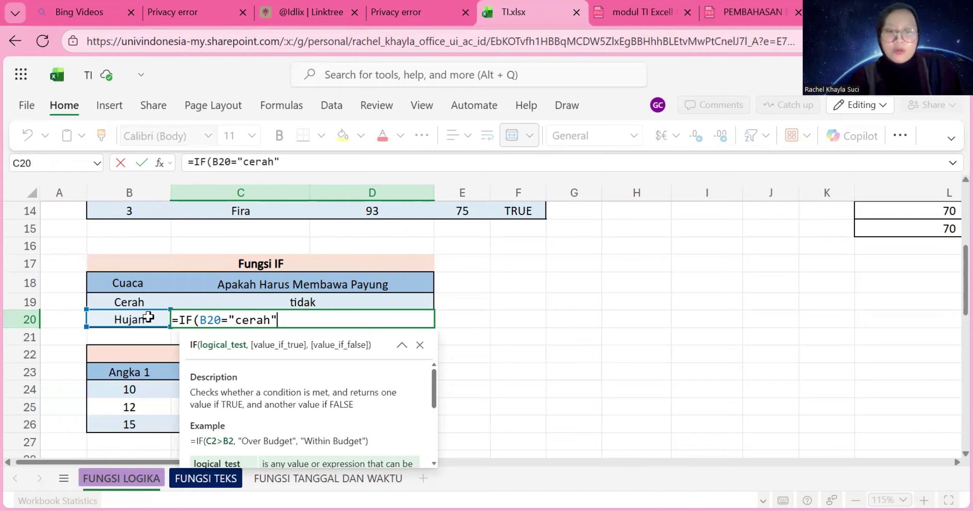
Supply "iya" as the value if true in the C20 IF formula.
text(,)
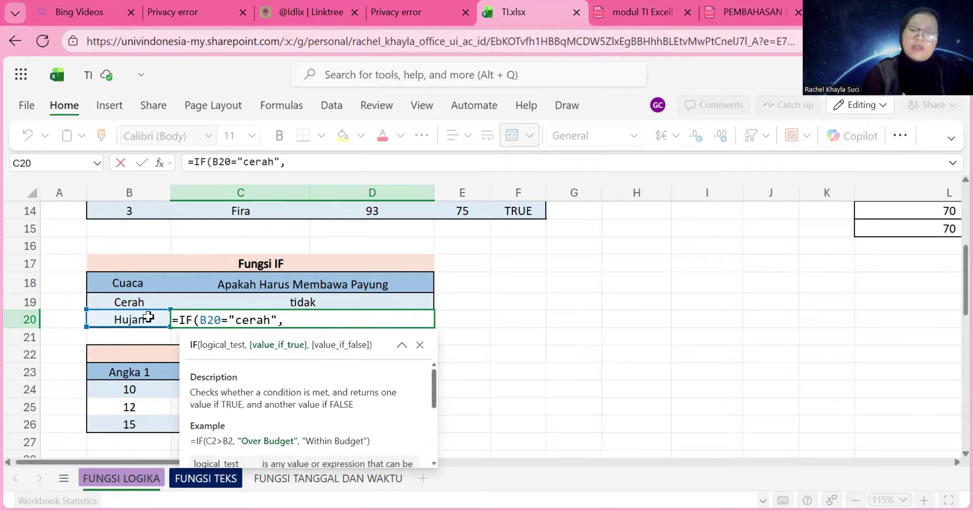
text(iya)
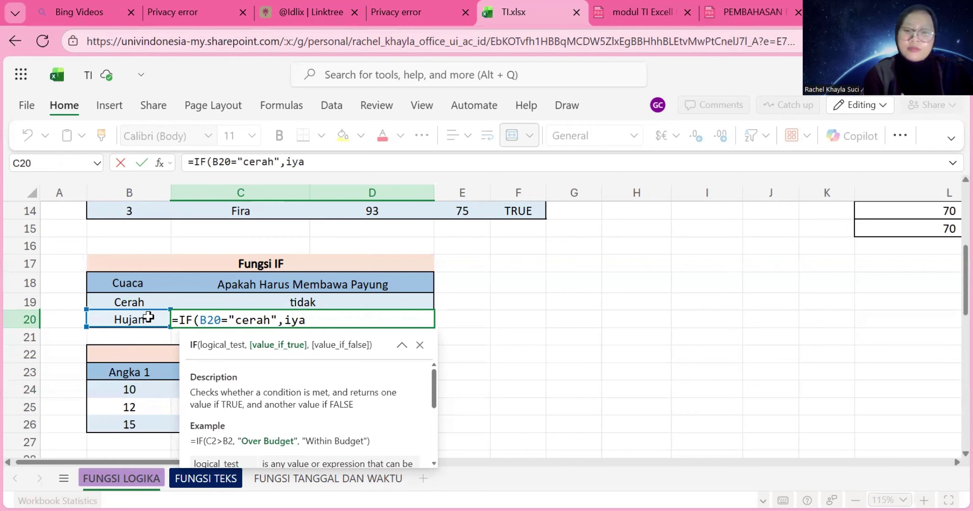
key(BackSpace)
key(BackSpace)
key(BackSpace)
key(BackSpace)
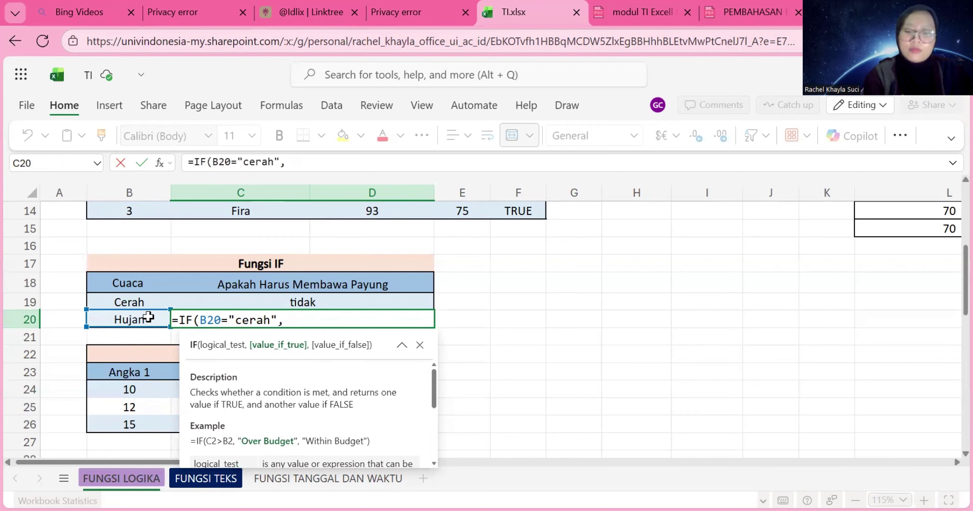
text("iy)
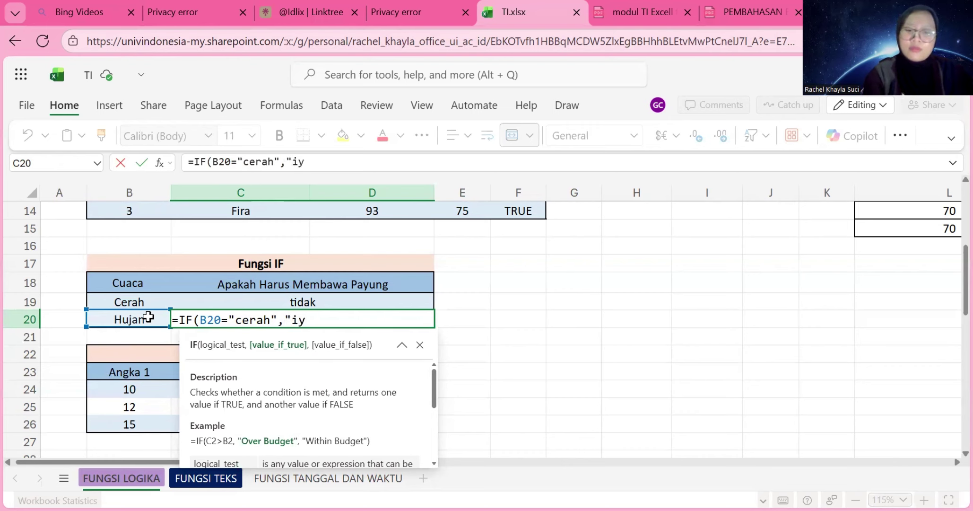
text(,)
key(BackSpace)
text(ah")
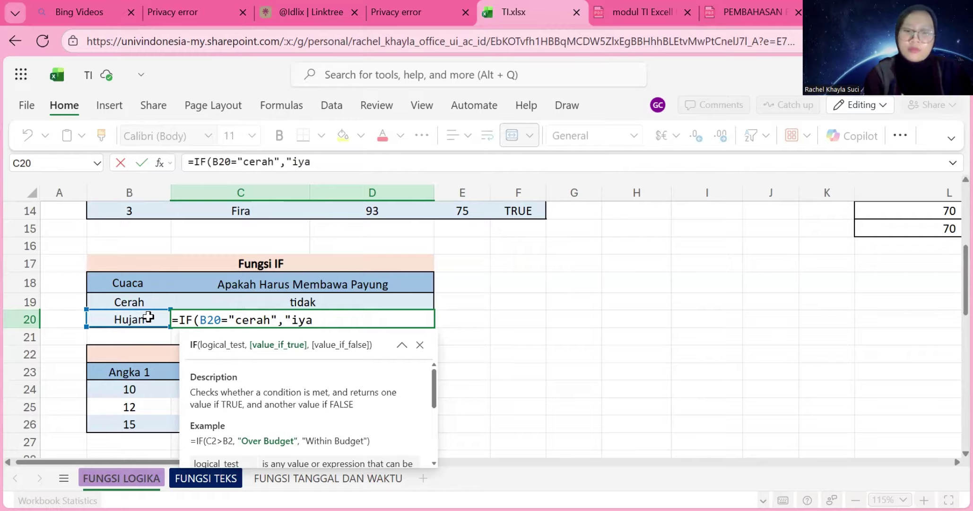
text(,)
key(BackSpace)
text(",)
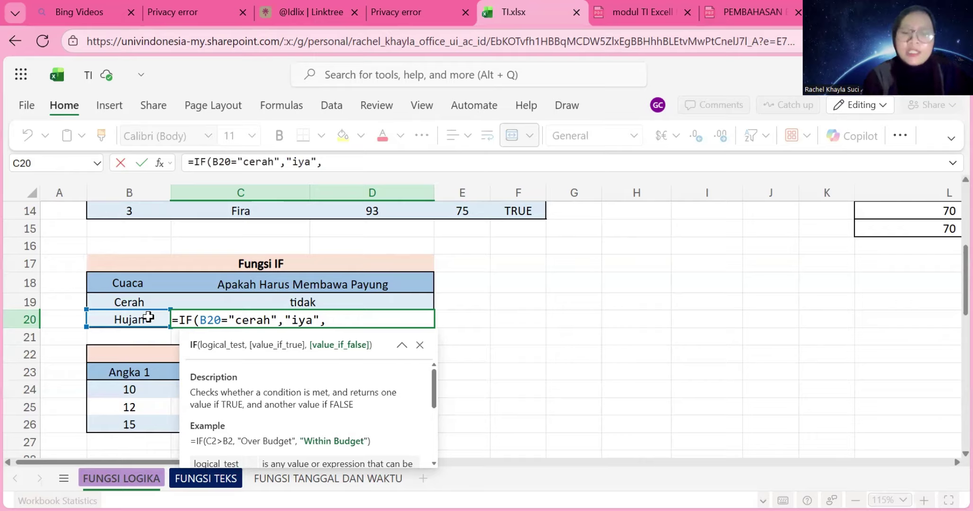
Supply "tidak" as the value if false in the C20 formula and commit it with both quotation marks in place.
text(")
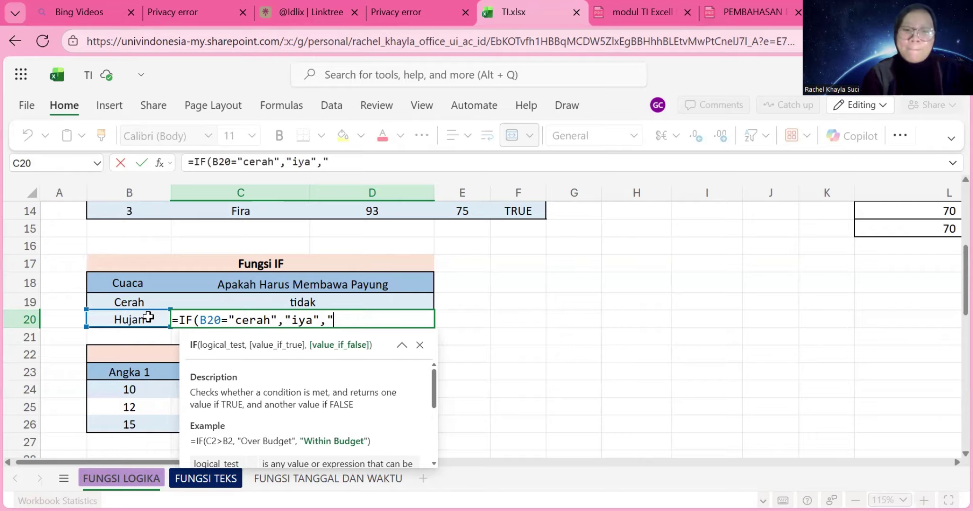
text(tidak)
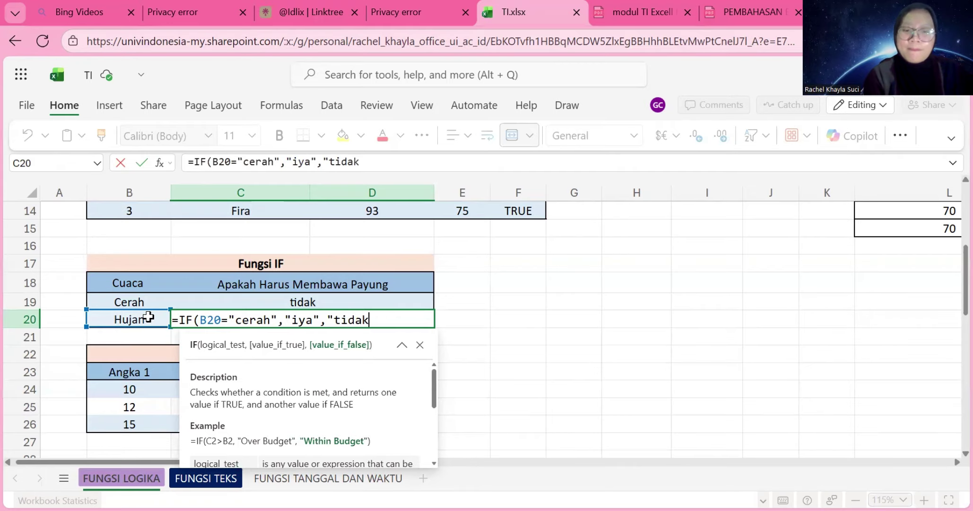
text())
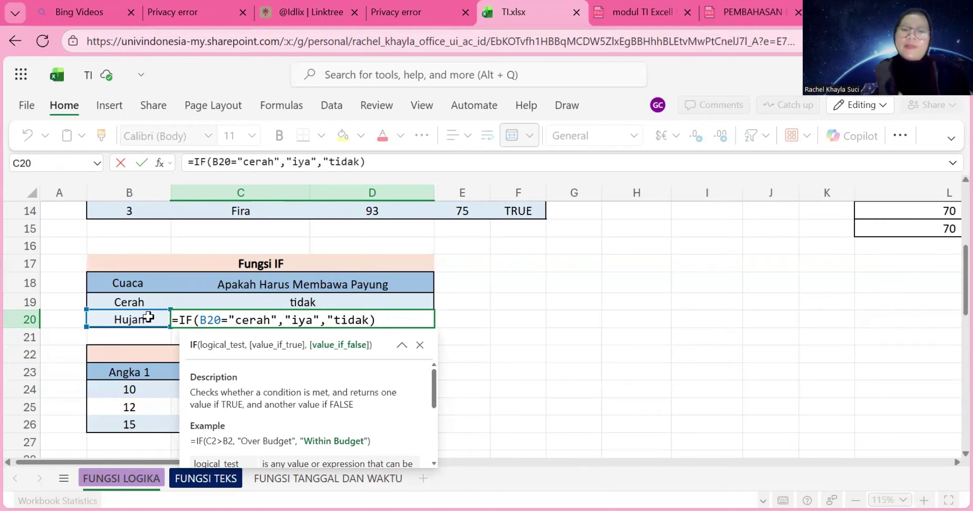
key(Return)
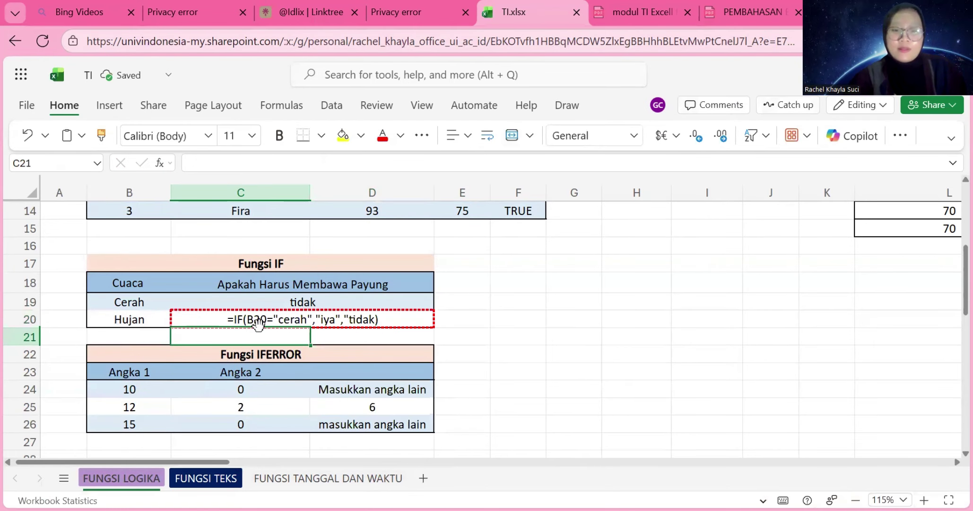
double_click(370, 319)
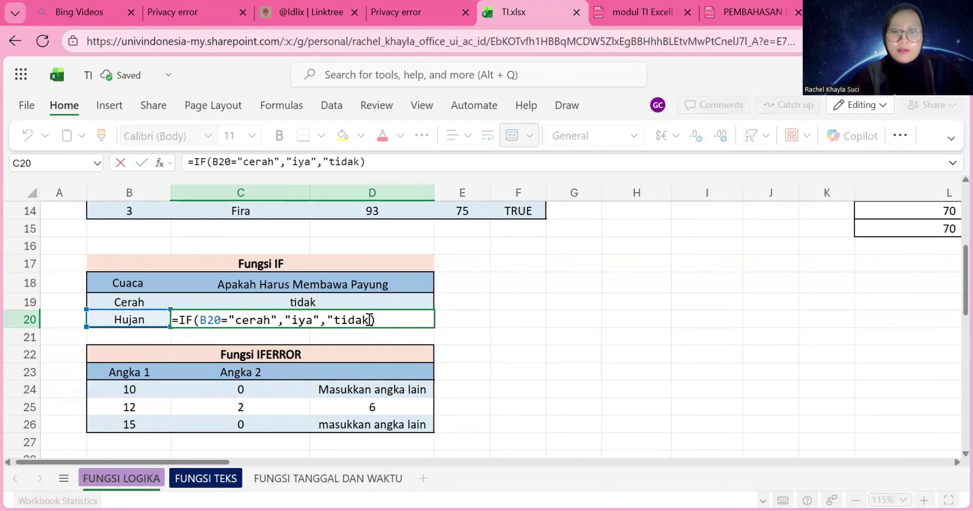
text(")
key(Return)
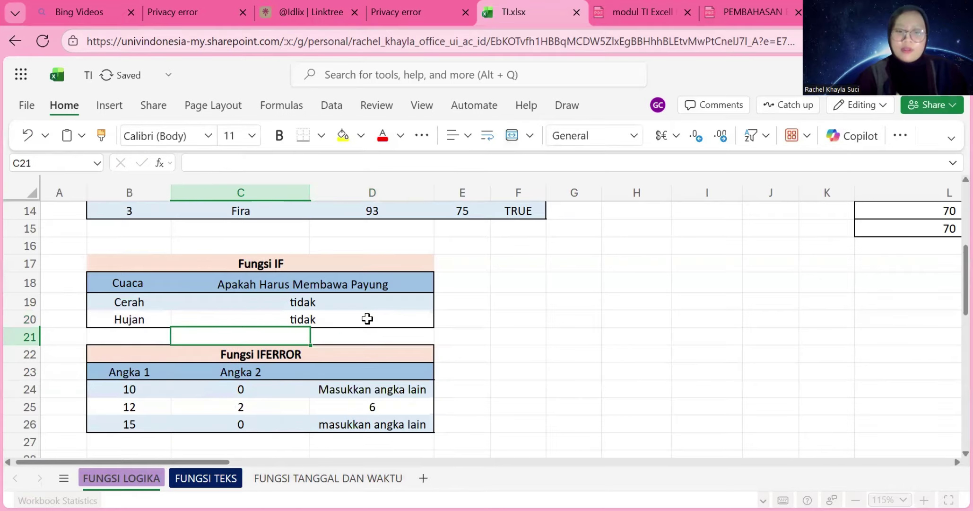
Change the value if true in the C20 IF formula of the Fungsi IF table to "tidak".
double_click(341, 321)
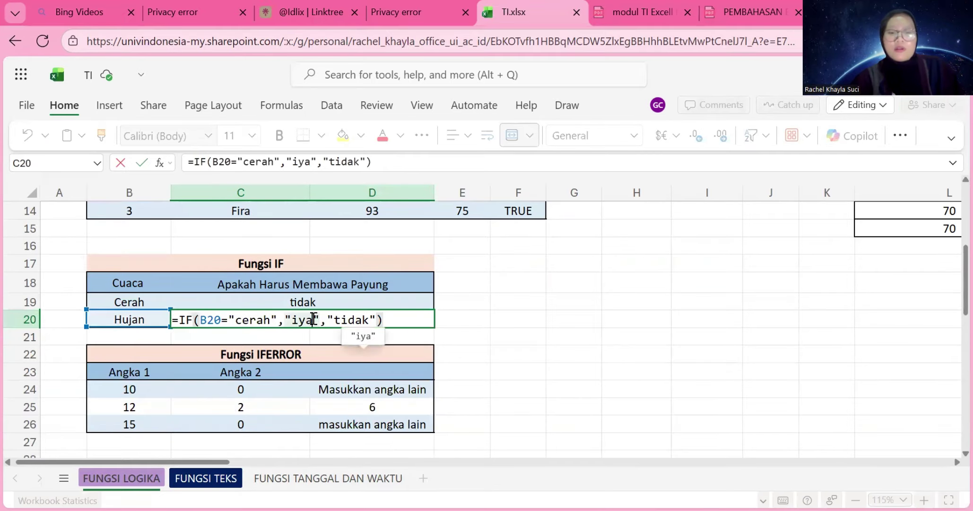
click(312, 320)
key(BackSpace)
key(BackSpace)
key(BackSpace)
text(tidal)
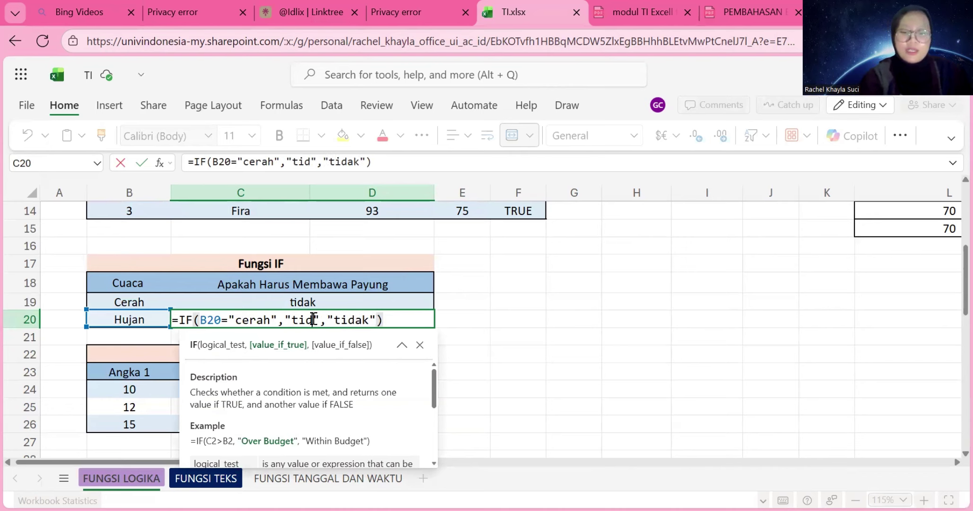
key(BackSpace)
text(k)
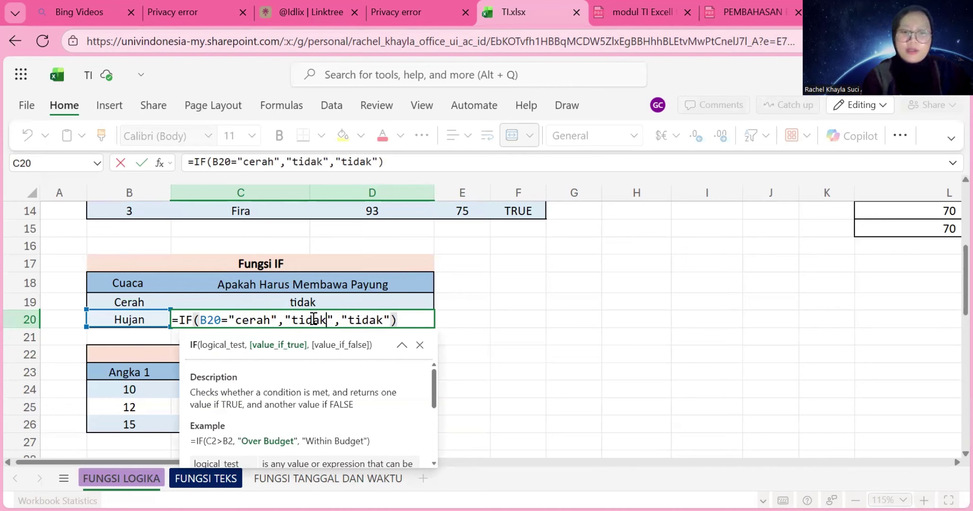
Change the value if false in the C20 IF formula to "iya" and commit the formula.
click(368, 320)
double_click(368, 320)
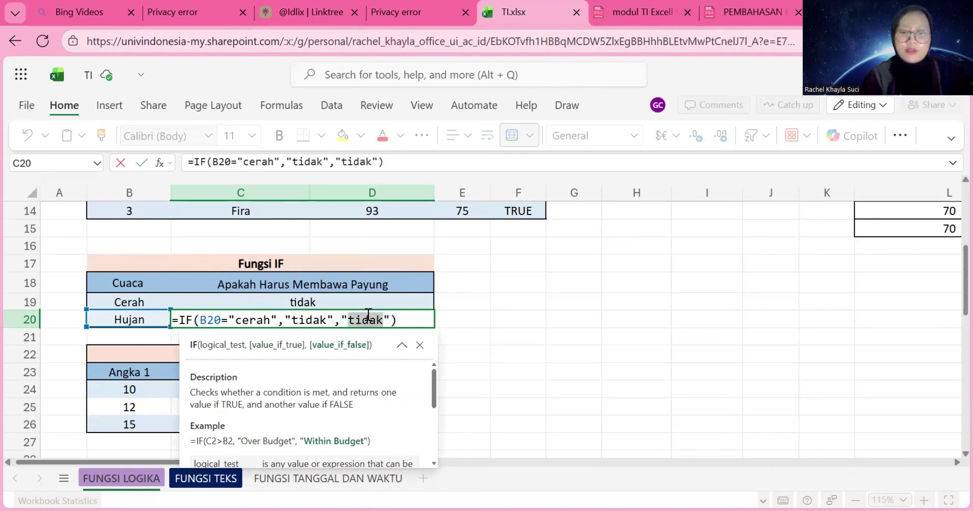
text(iya)
key(Return)
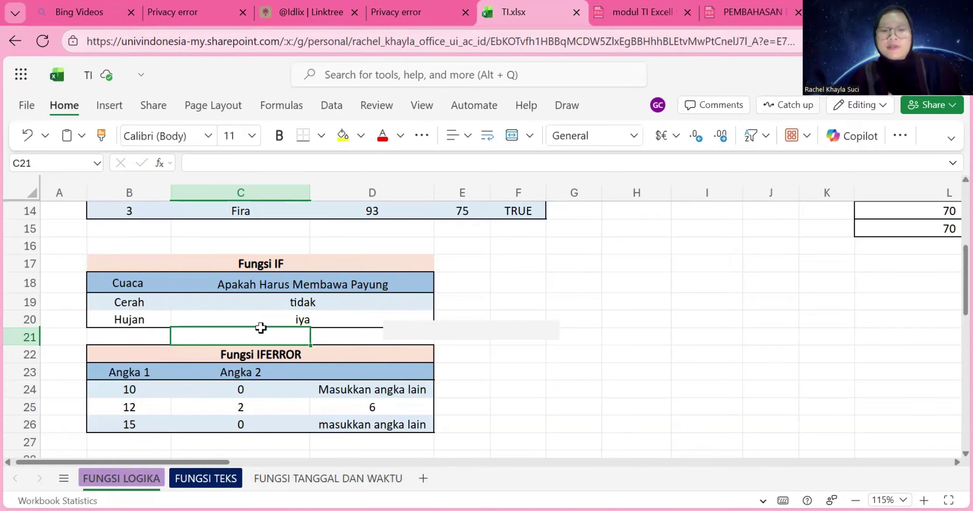
Clear the existing results in D25 and D26 of the Fungsi IFERROR table.
scroll(279, 353, down, 1)
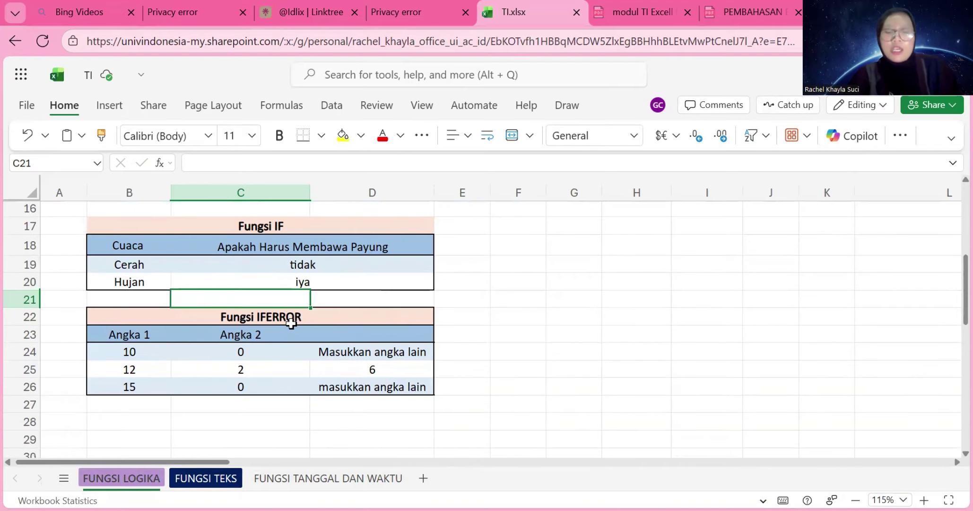
click(389, 371)
key(BackSpace)
click(395, 387)
key(BackSpace)
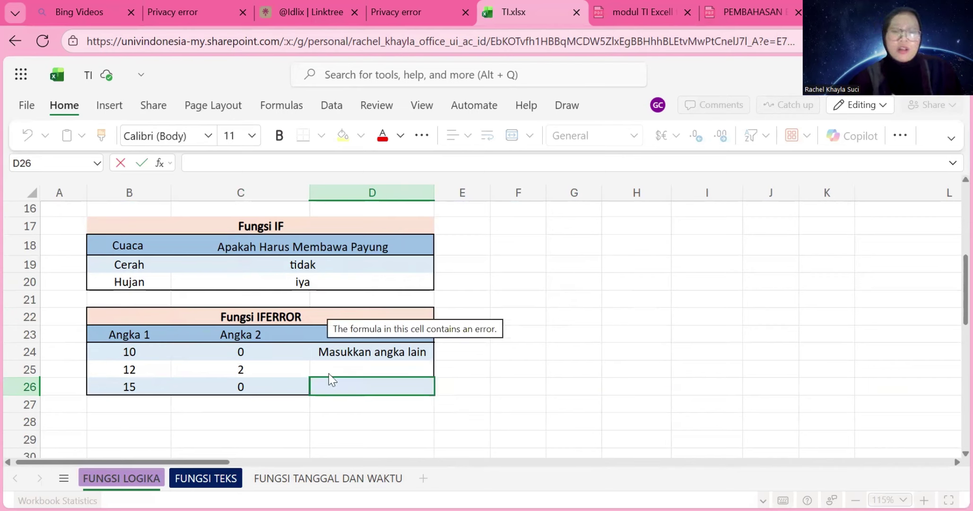
Following the example in D24, begin an IFERROR formula in D25 that divides B25 by C25.
click(360, 352)
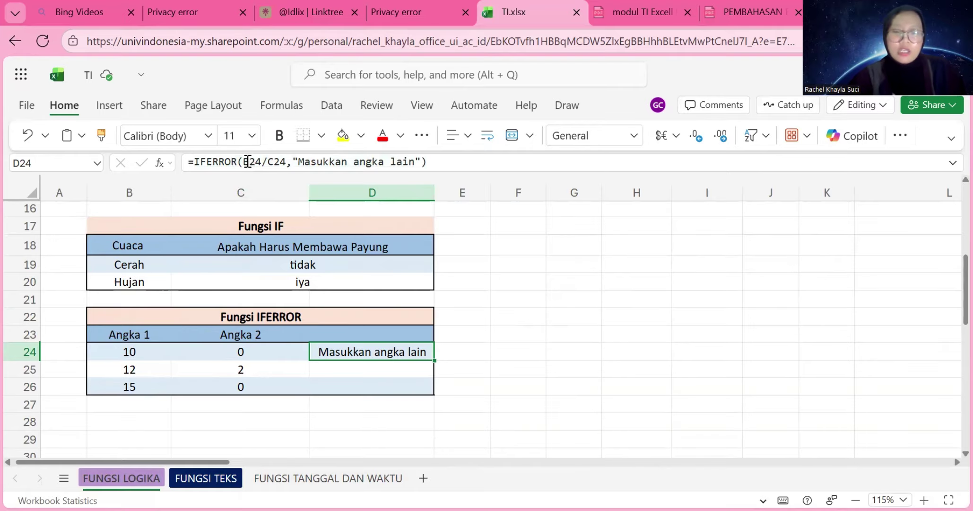
mouse_move(248, 162)
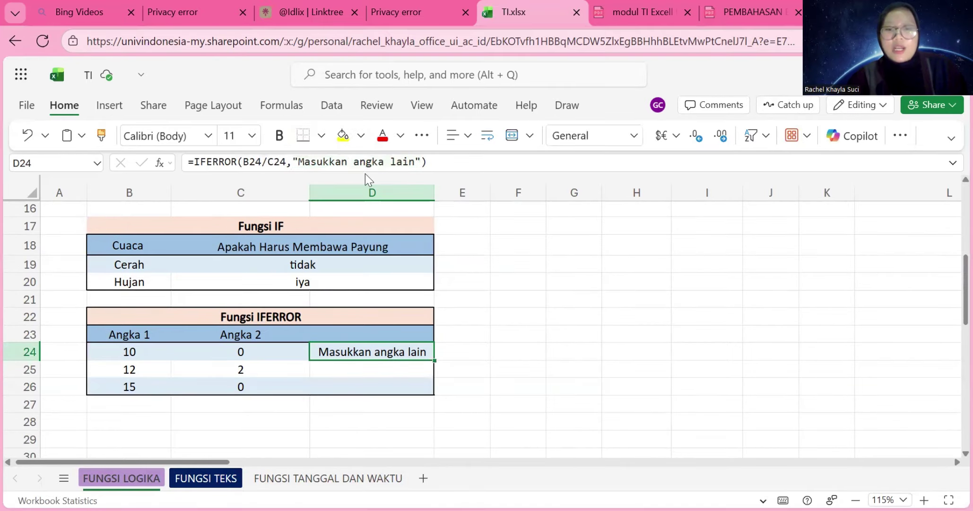
key(Down)
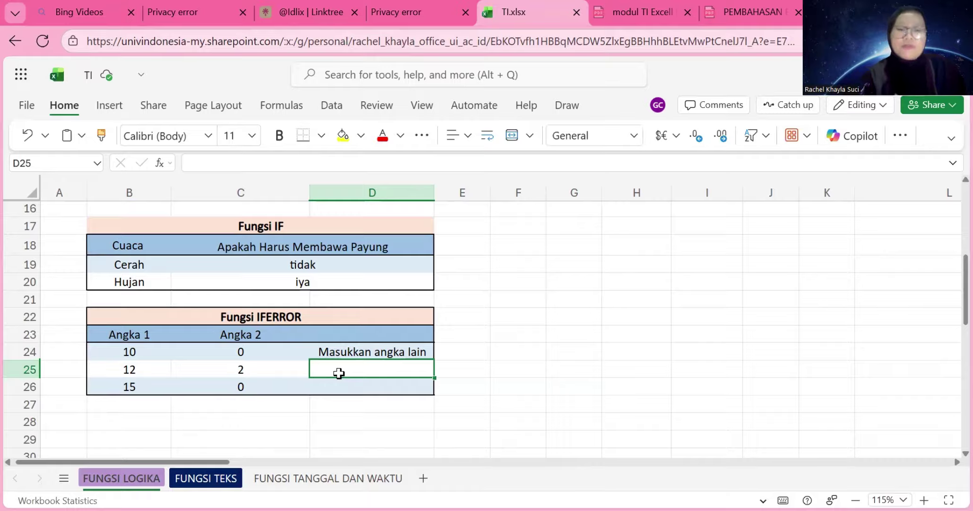
text(=if)
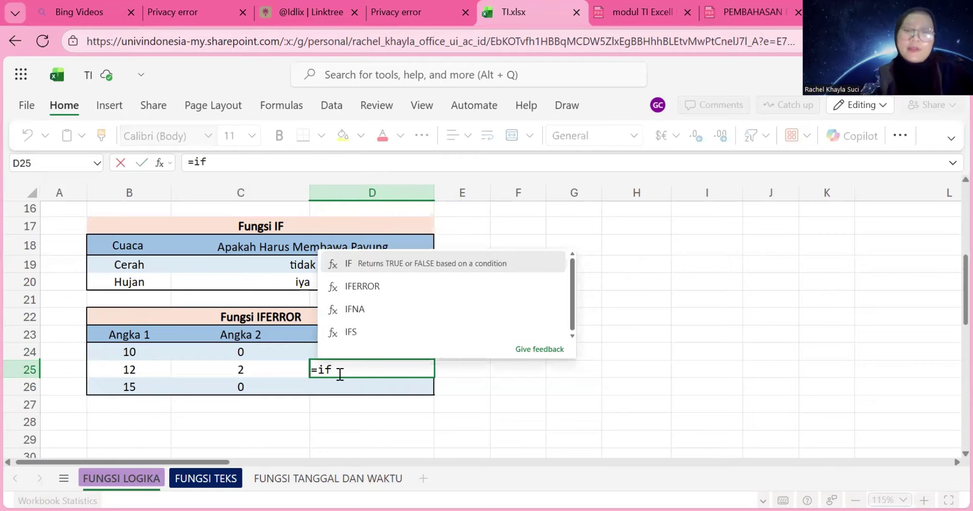
click(492, 287)
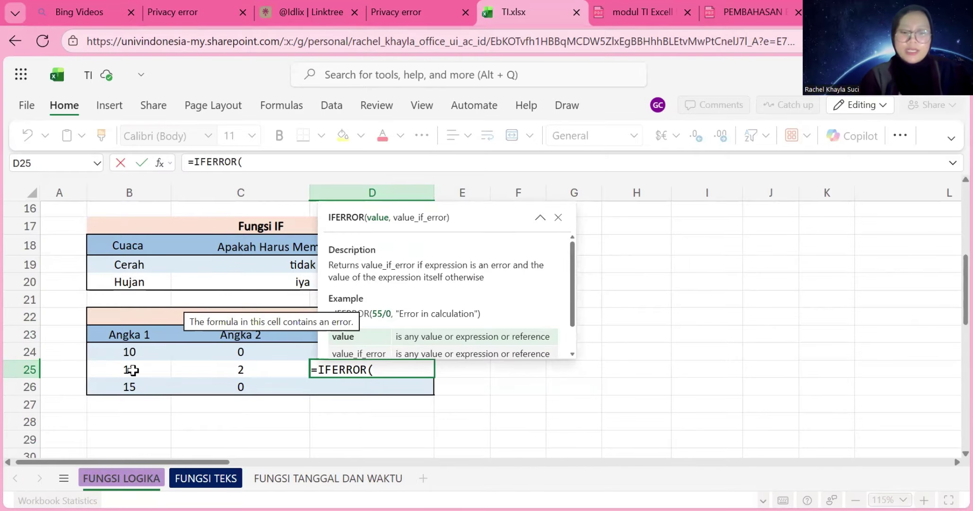
click(132, 370)
text(?)
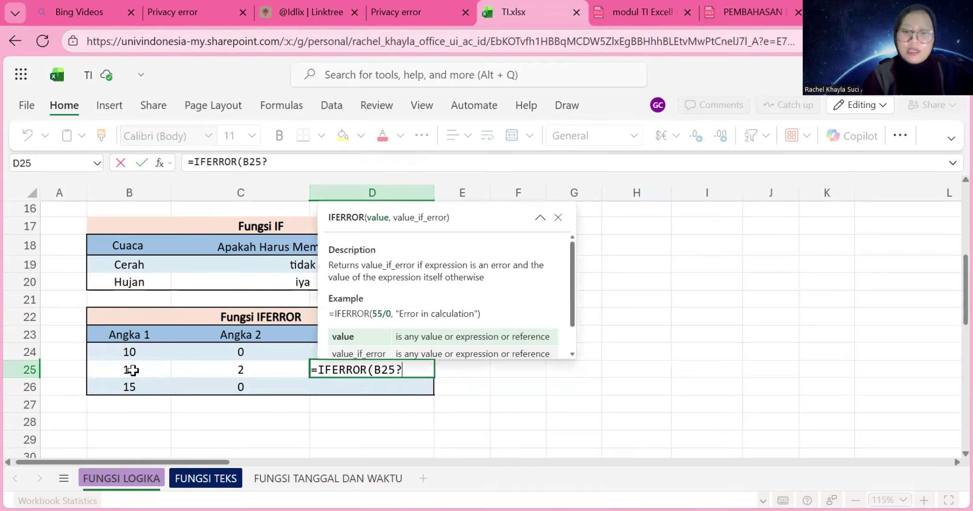
key(BackSpace)
text(/2)
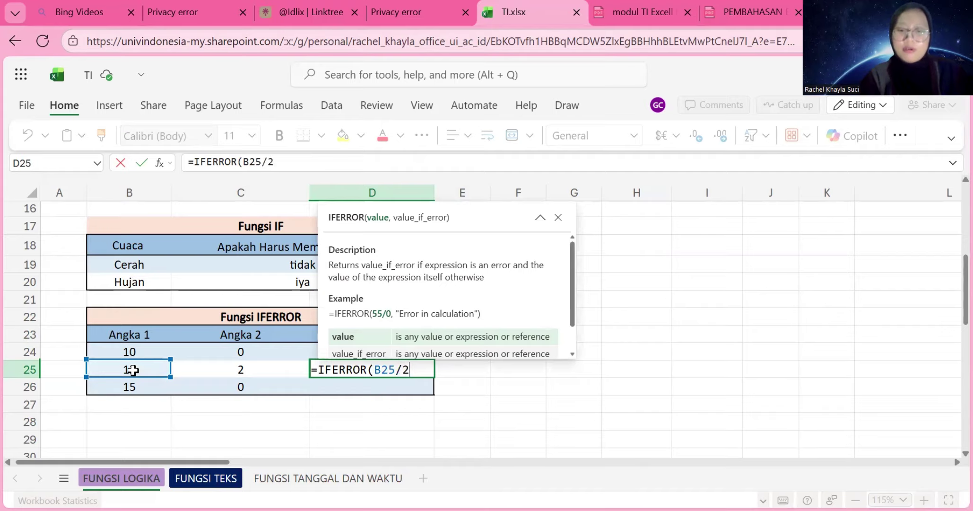
text(,)
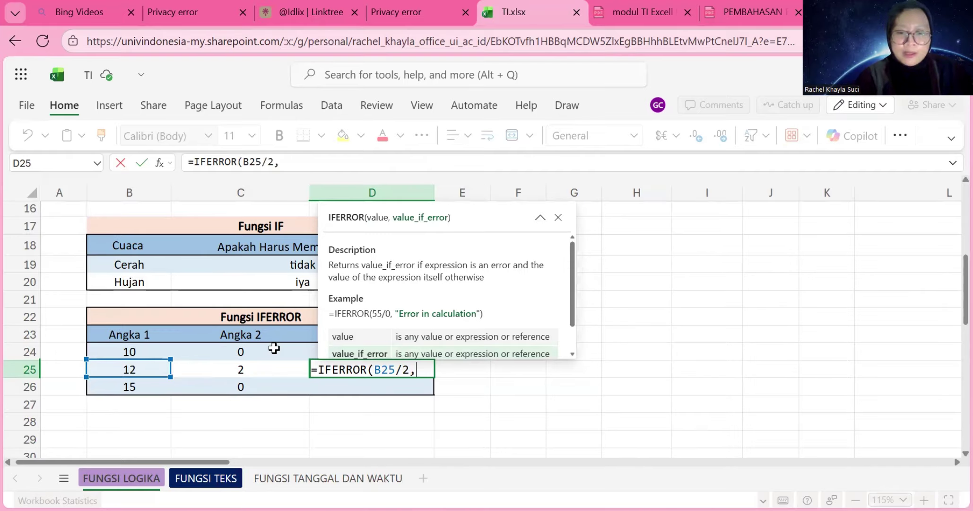
key(BackSpace)
key(BackSpace)
click(263, 371)
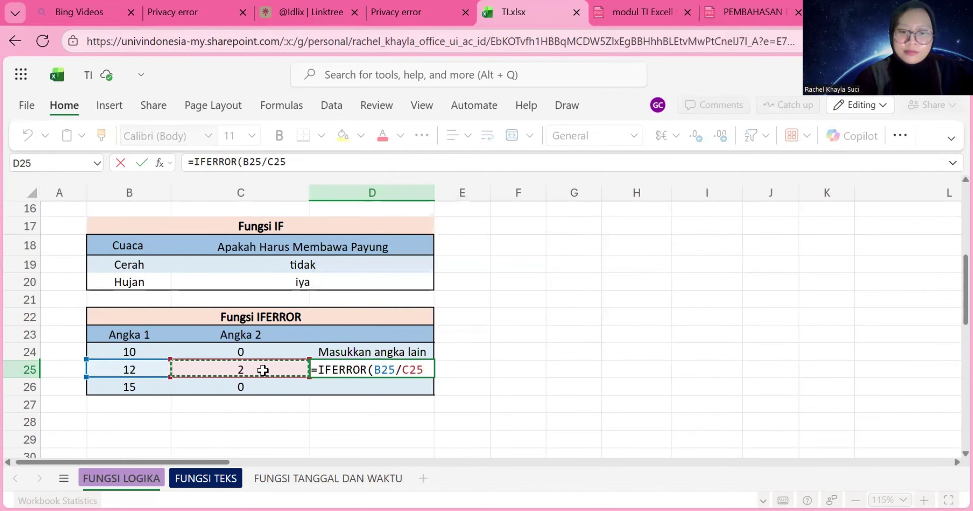
Supply "masukkan angka lain" as the value if error in the D25 formula and commit it.
text(,)
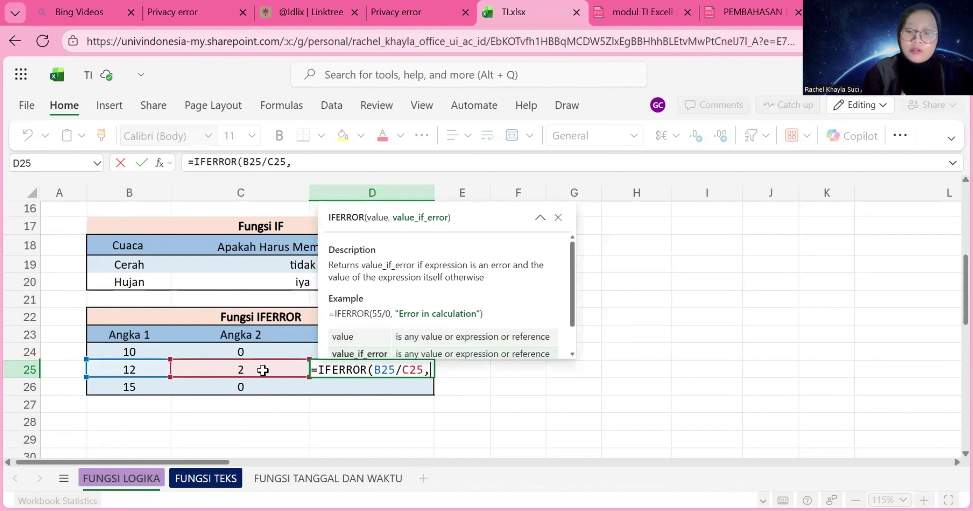
text("ma)
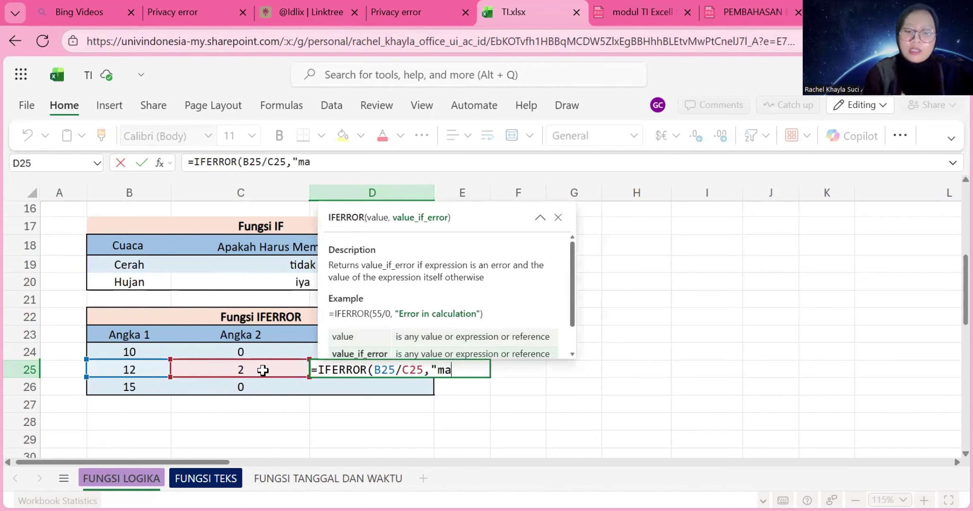
text(sukkan an)
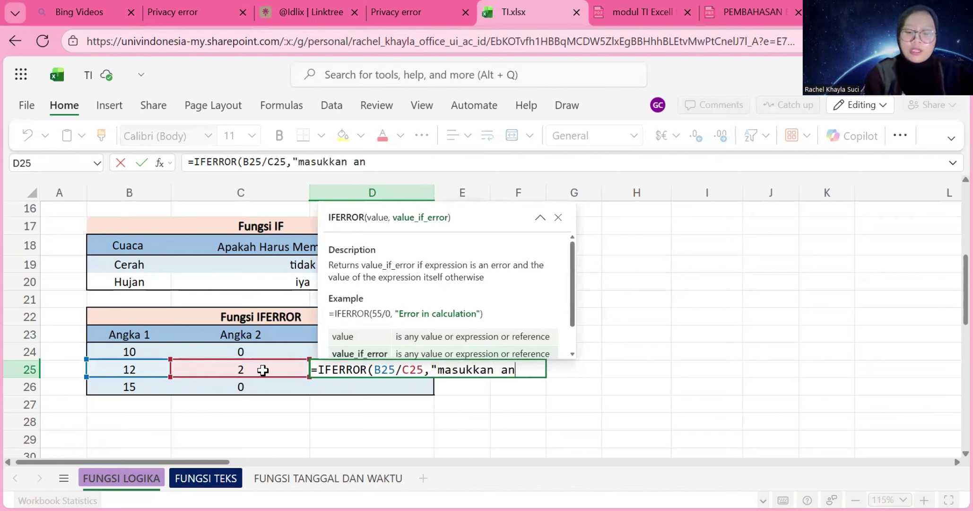
text(gka lain"")
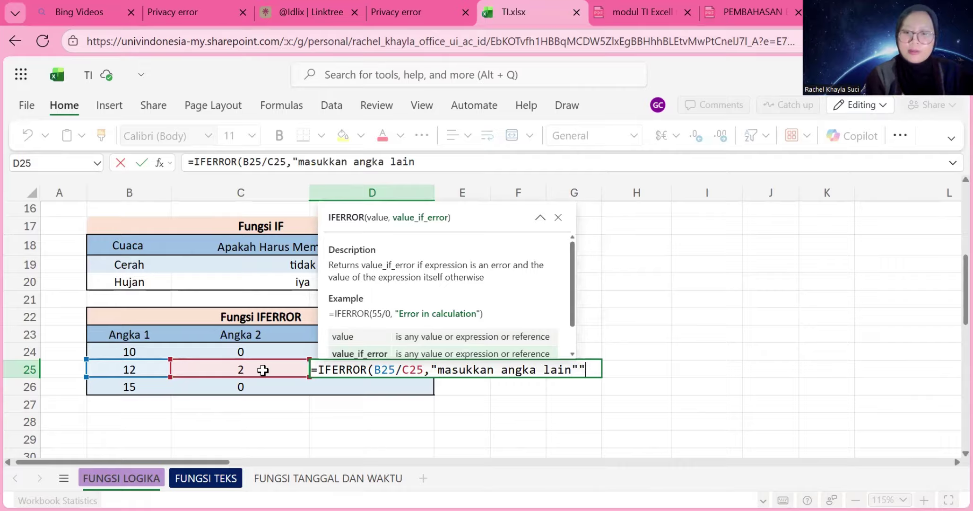
key(BackSpace)
key(Return)
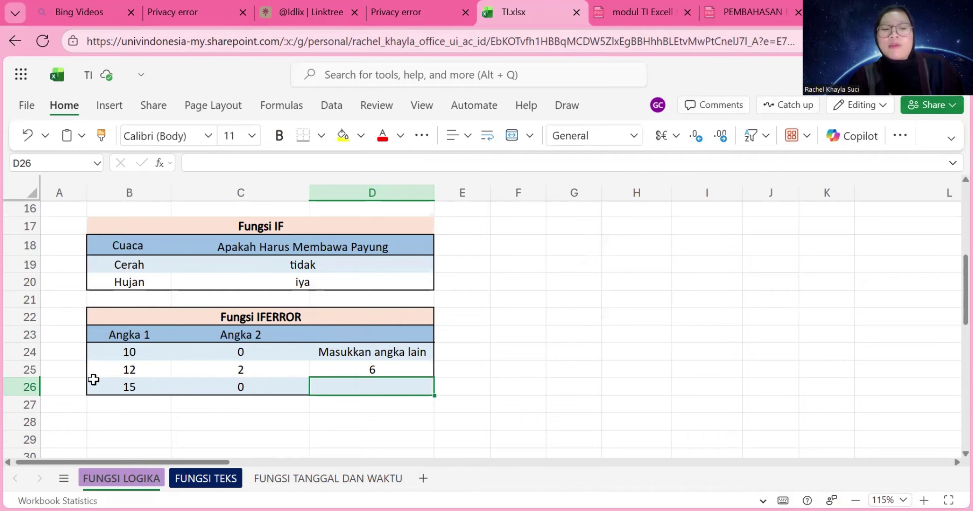
Begin an IFERROR formula in D26 that divides B26 by C26.
text(=)
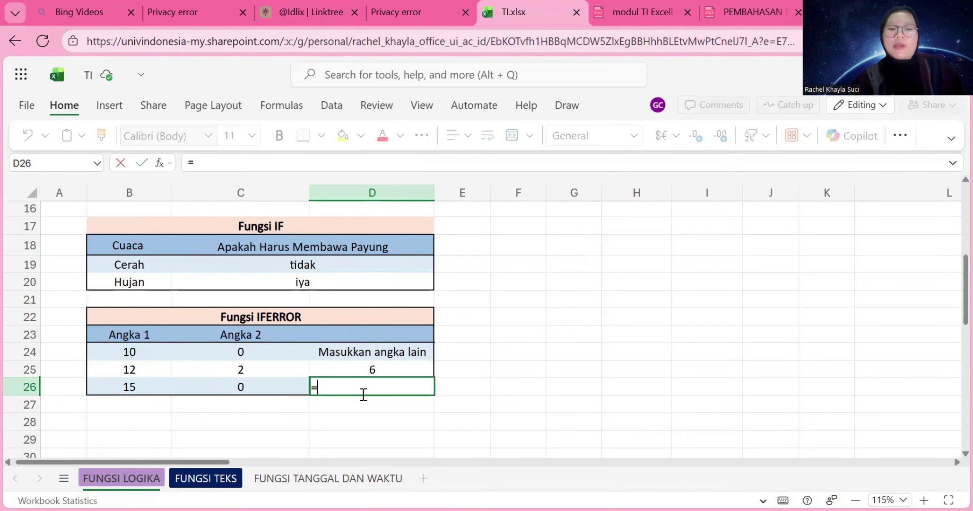
text(if)
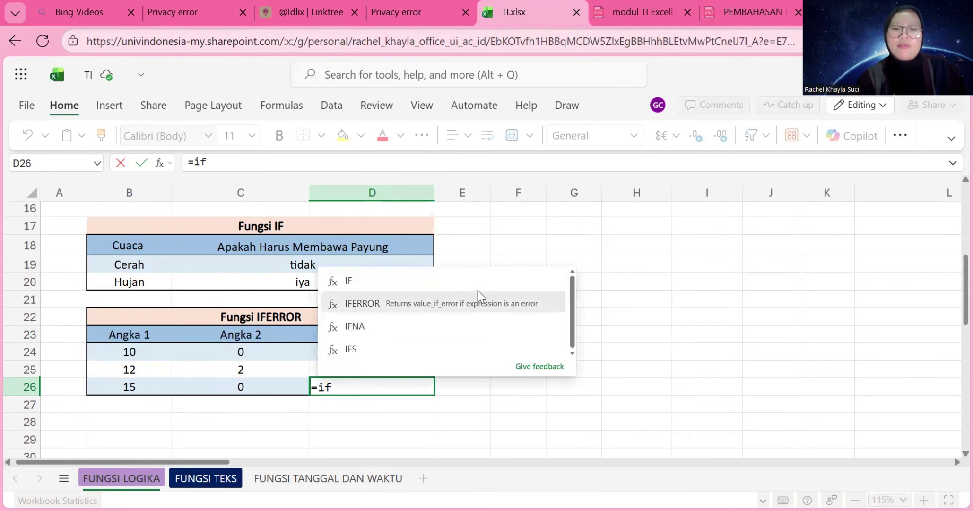
click(457, 309)
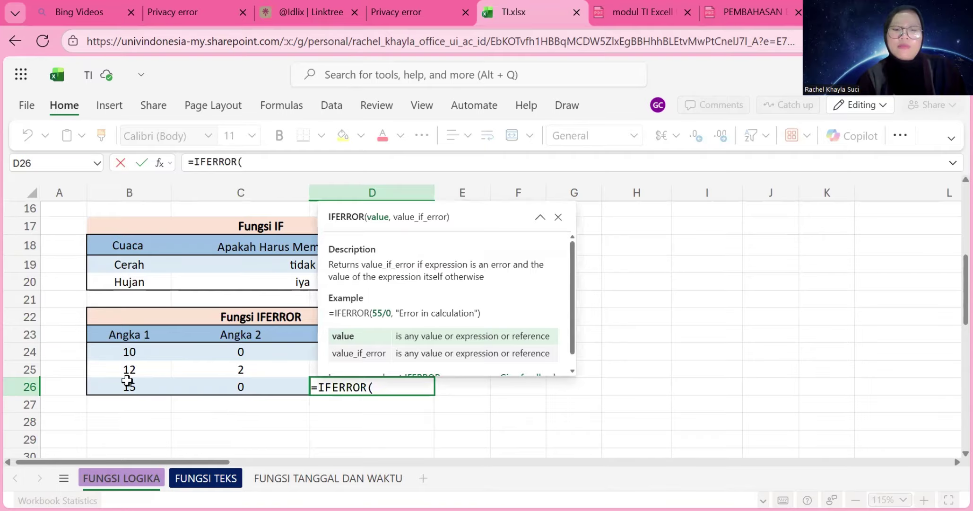
click(121, 386)
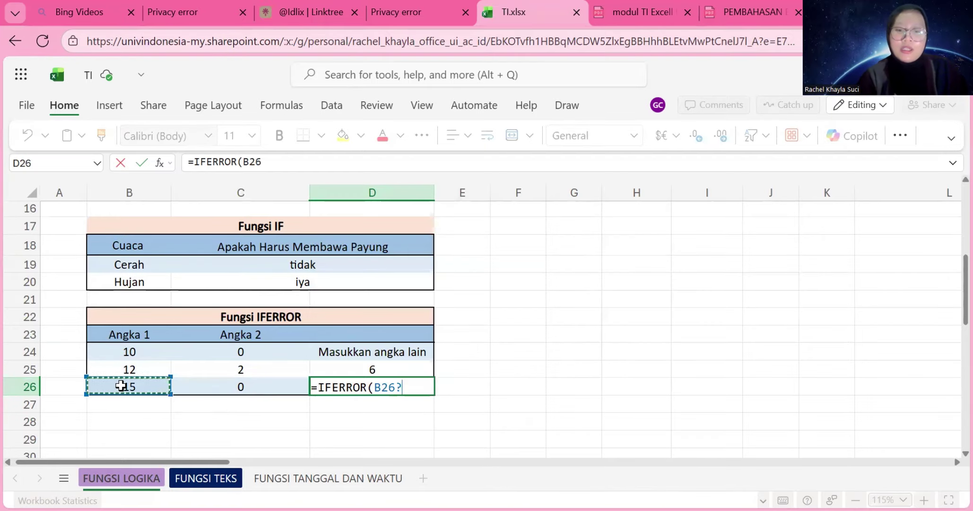
text(/)
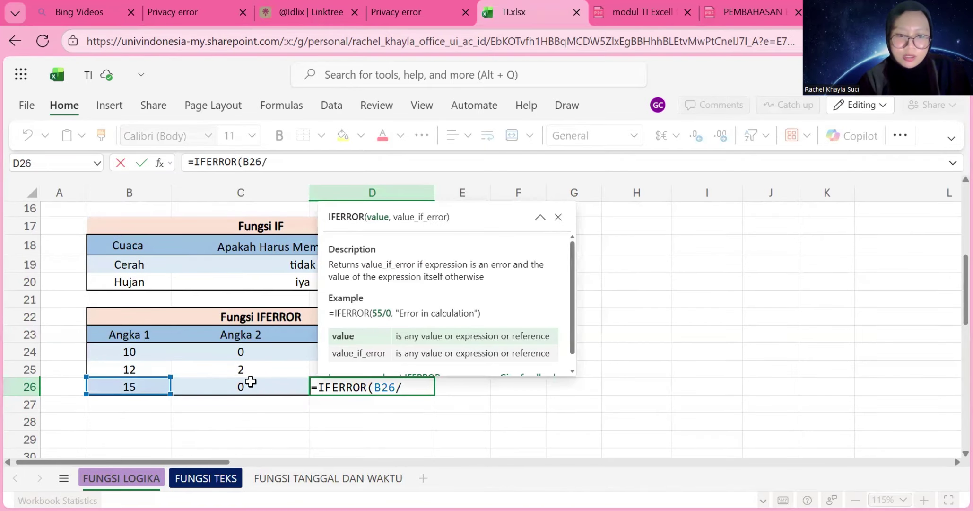
click(253, 386)
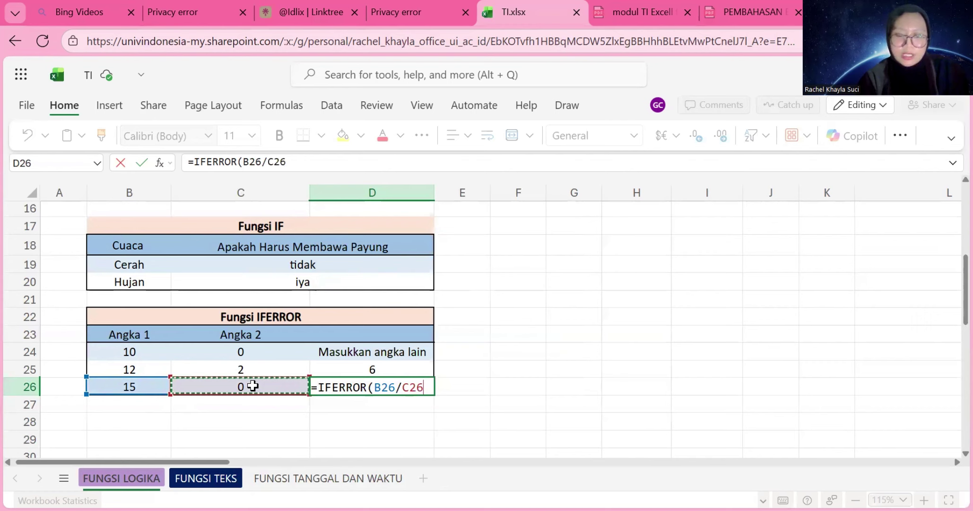
Supply "masukkan angka lain" as the value if error in the D26 formula and commit it.
text(,)
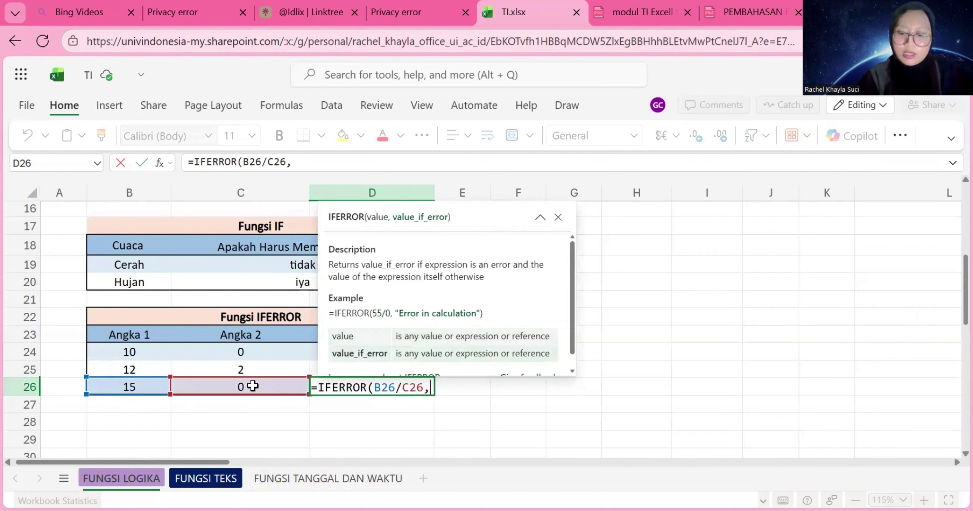
text("masu)
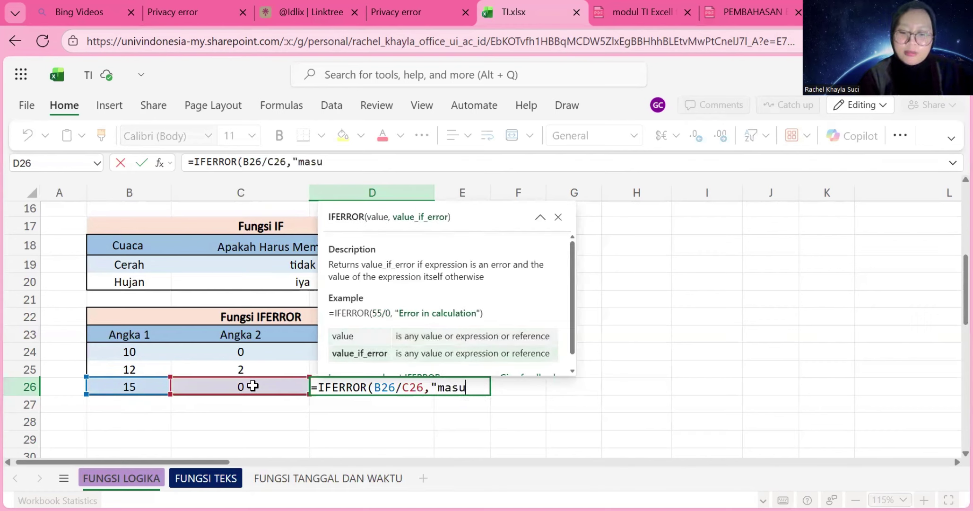
text(kkan angka )
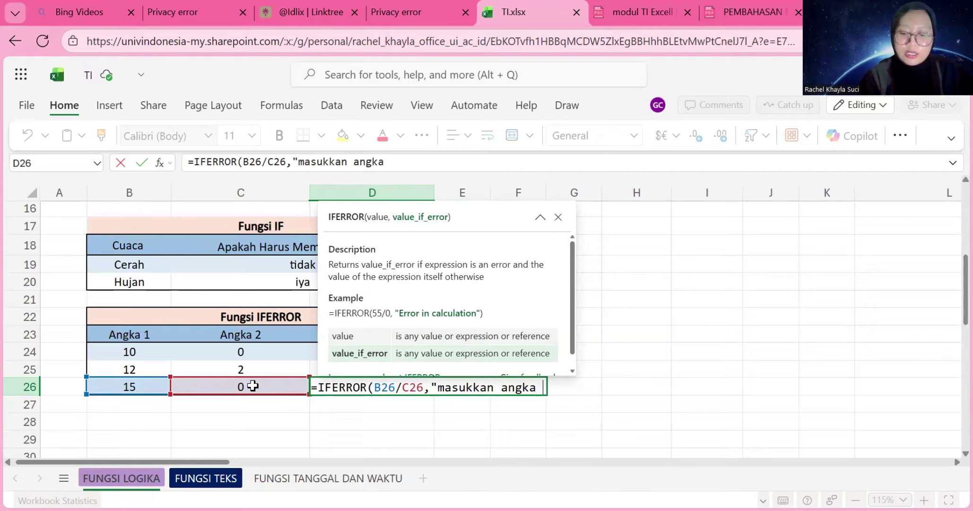
text(lain")
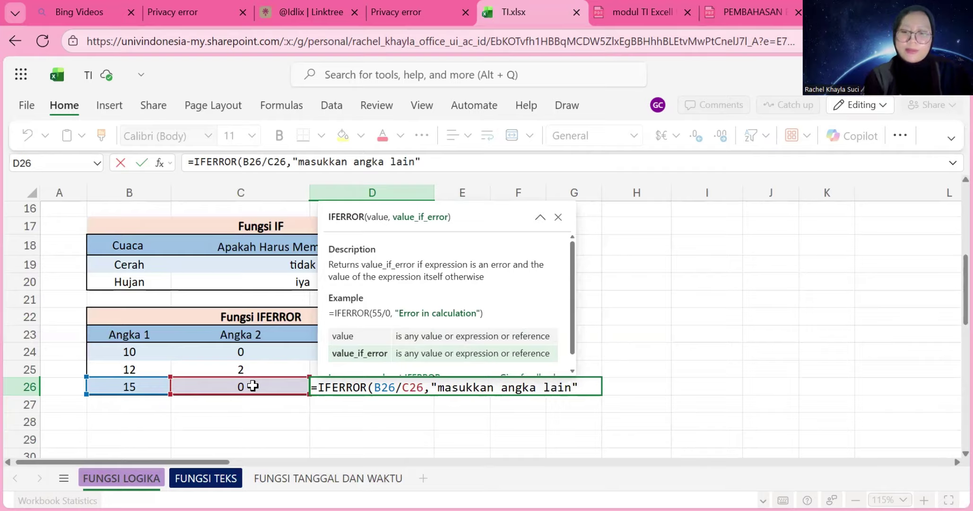
key(Return)
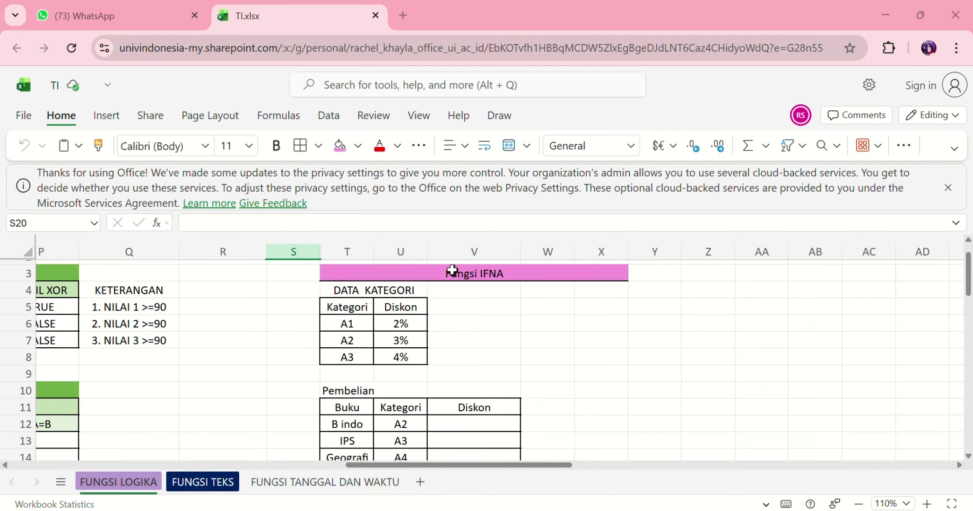
Examine the category discount table and the Pembelian purchase table in the Fungsi IFNA section.
scroll(577, 351, down, 1)
scroll(578, 352, up, 2)
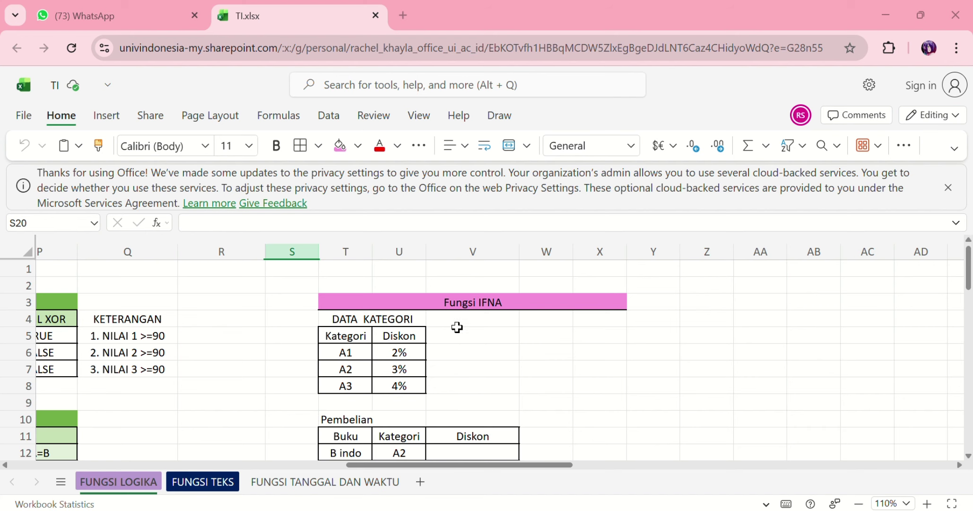
scroll(473, 331, down, 4)
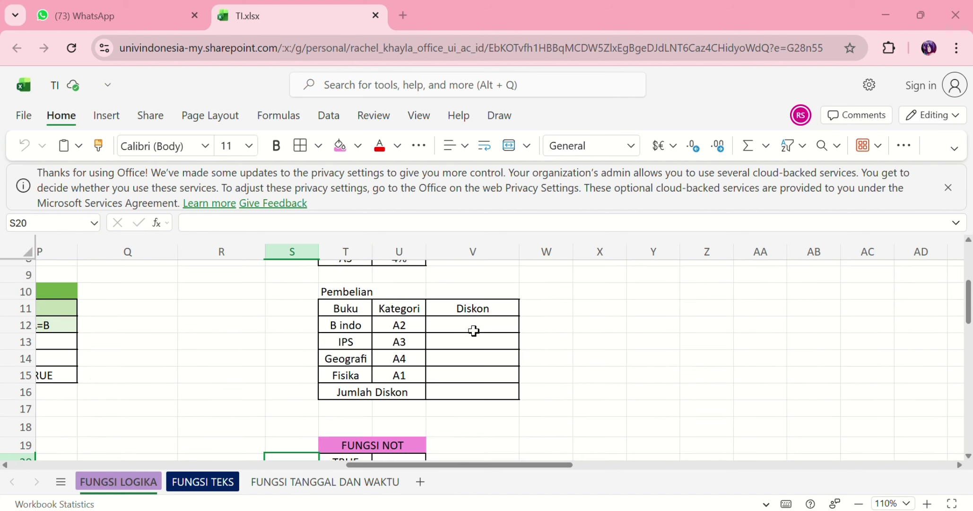
scroll(474, 330, up, 3)
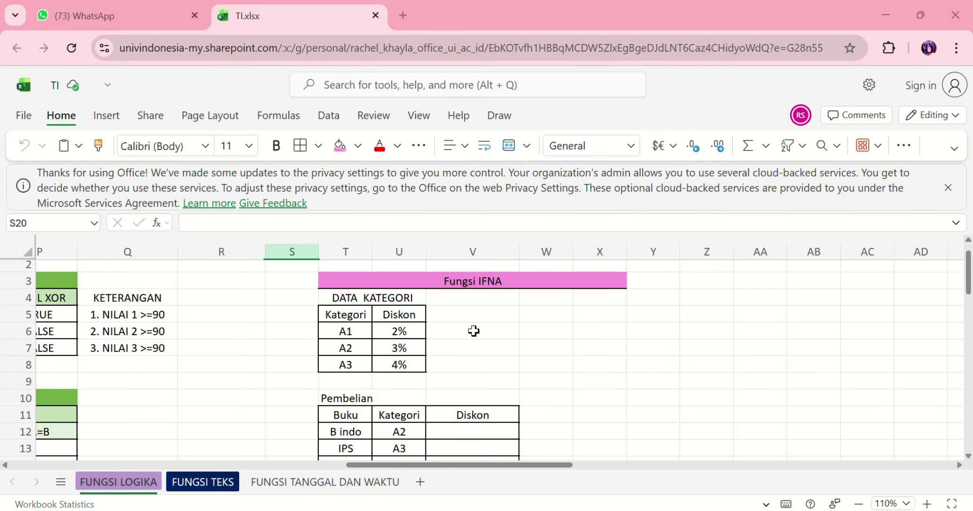
scroll(473, 331, down, 3)
scroll(473, 330, up, 2)
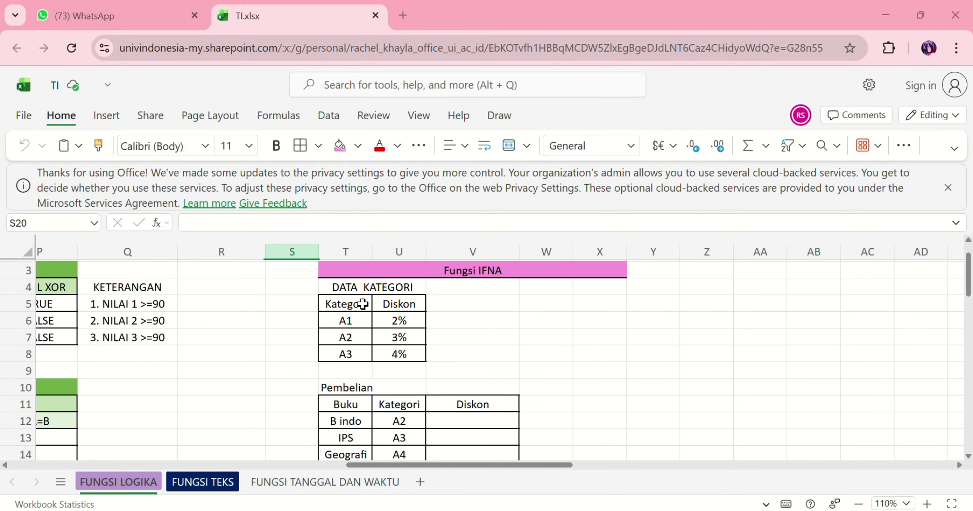
scroll(398, 337, down, 3)
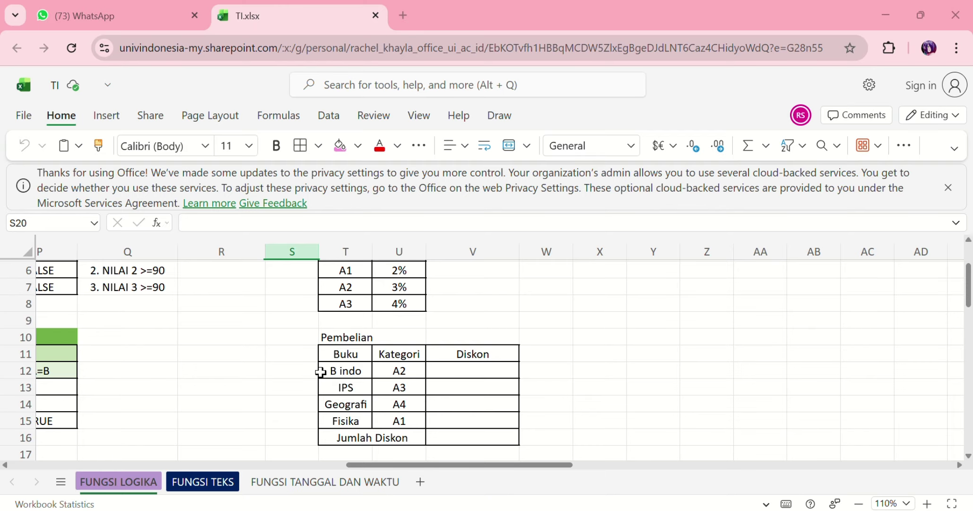
Begin a VLOOKUP formula in V12, the discount cell for B indo, with U12 as the lookup value.
click(498, 367)
click(271, 219)
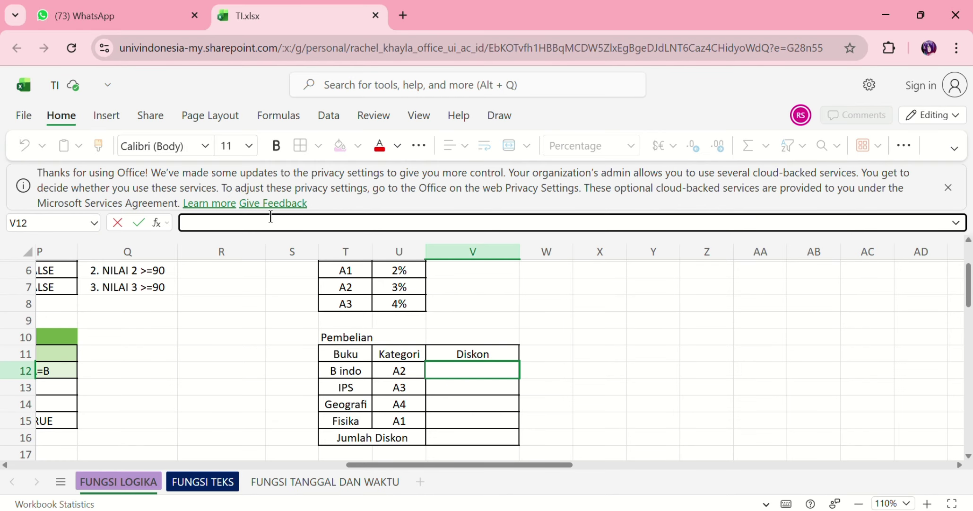
text(=)
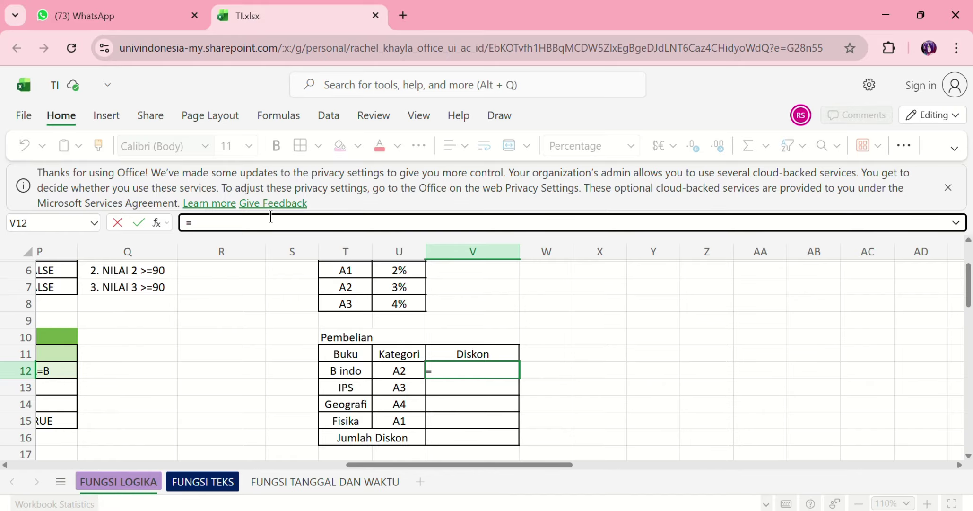
text(vloo)
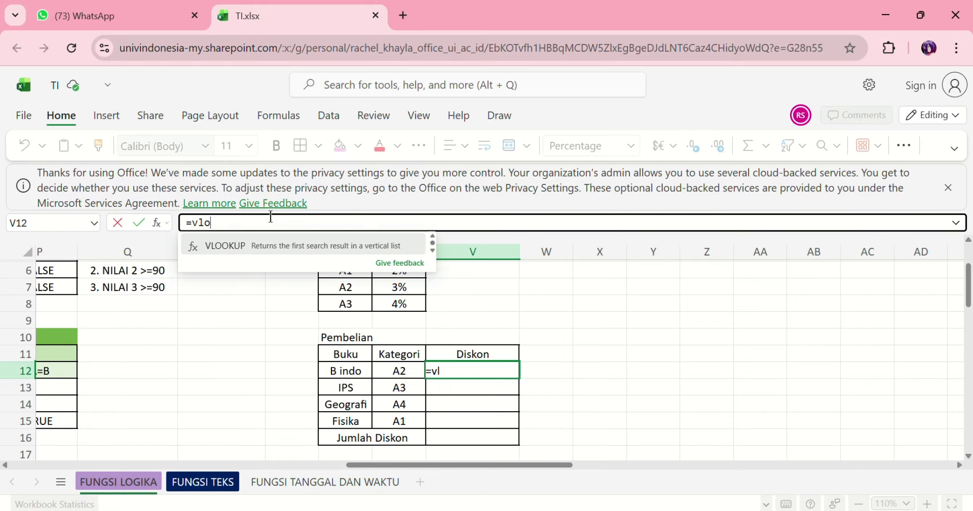
click(240, 250)
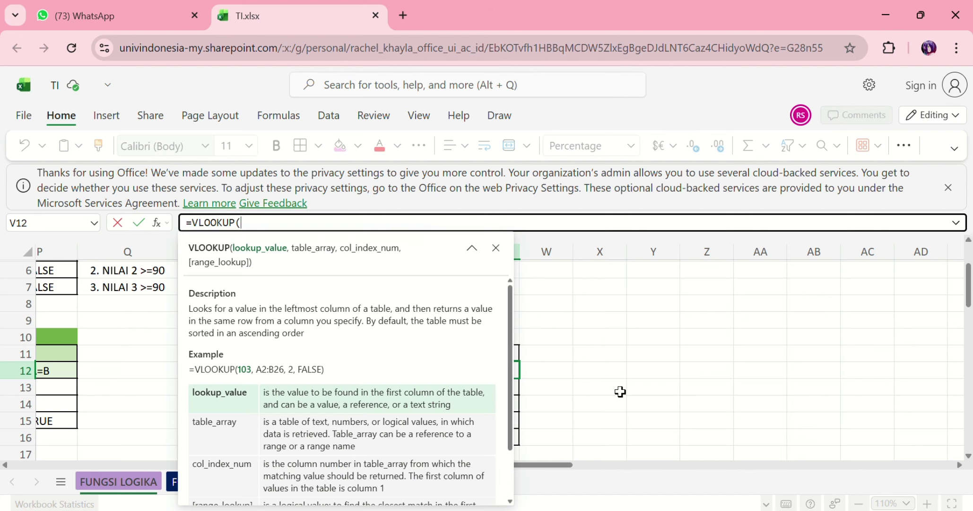
scroll(619, 392, down, 3)
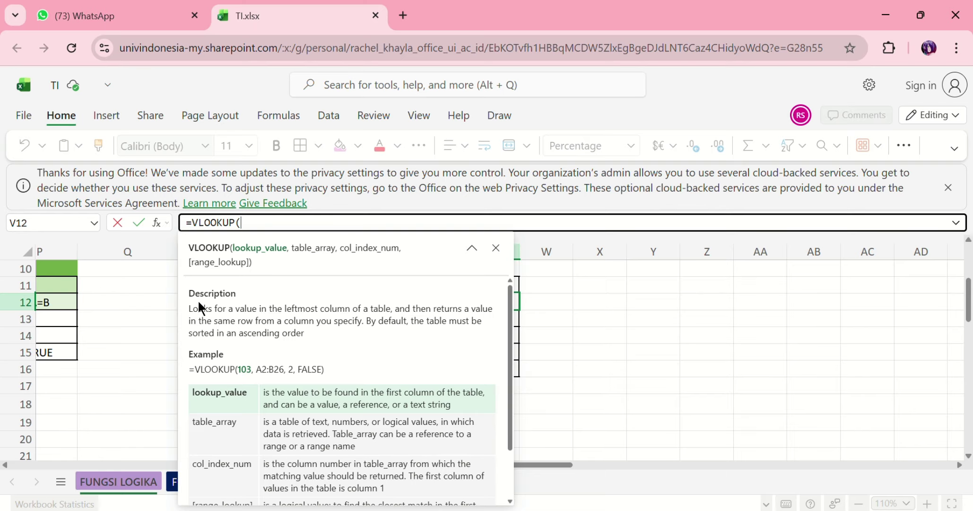
click(169, 314)
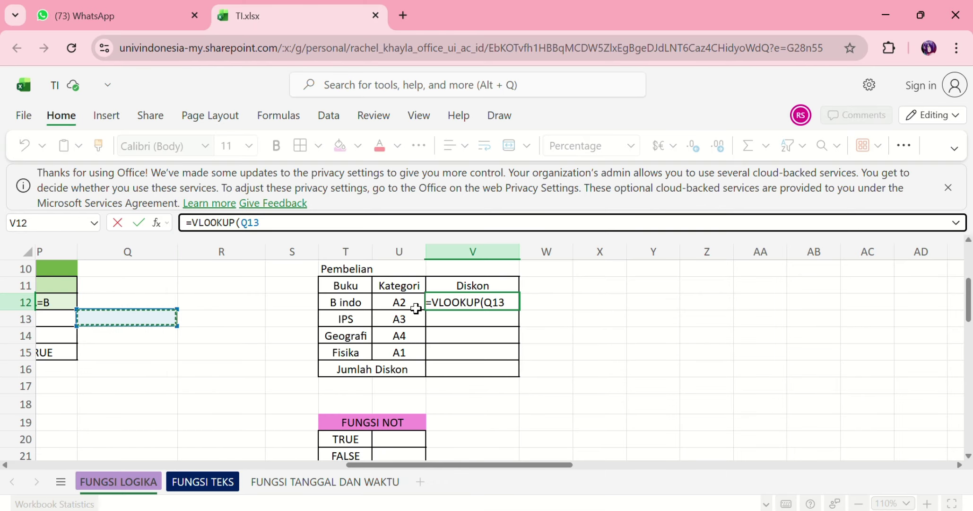
click(397, 304)
scroll(396, 306, up, 1)
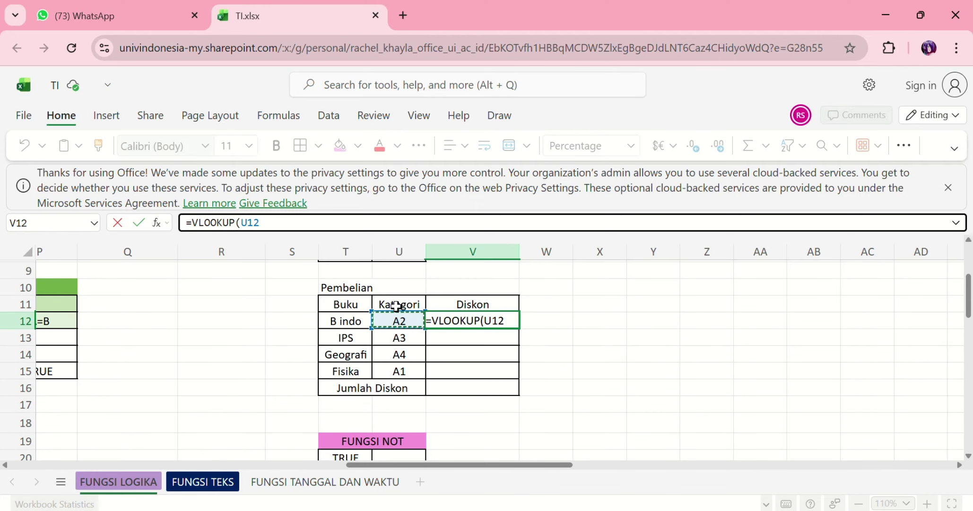
text(,)
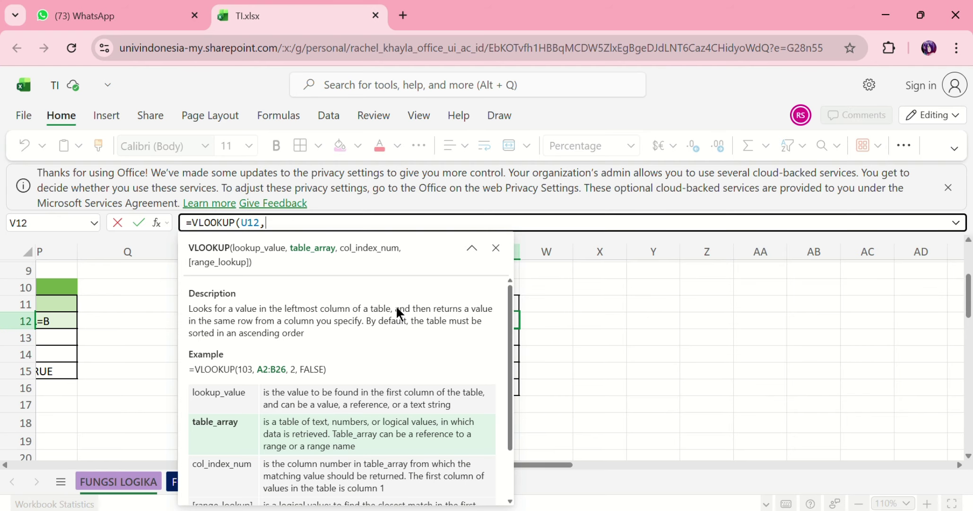
Complete the V12 VLOOKUP arguments with T6:U8 as the table array, column index 2 and FALSE for an exact match.
click(495, 248)
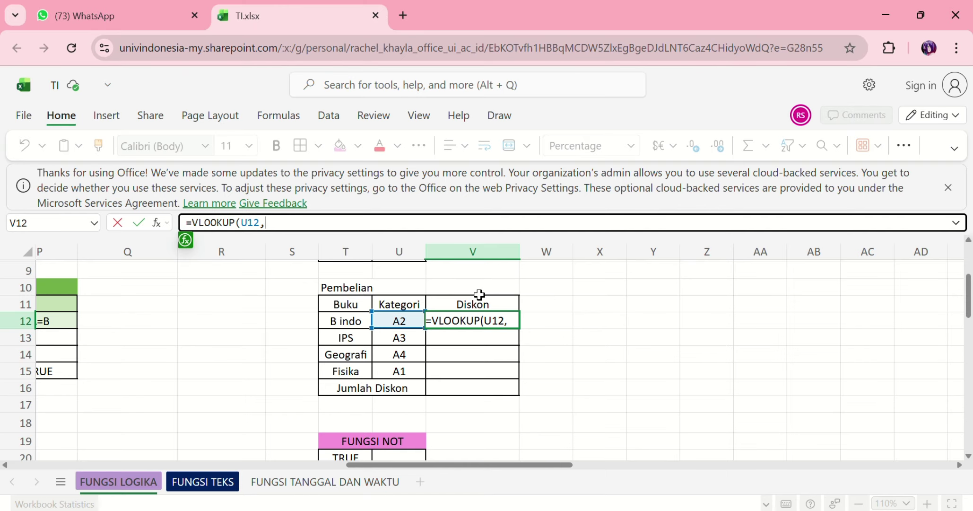
scroll(479, 294, up, 6)
scroll(479, 294, left, 1)
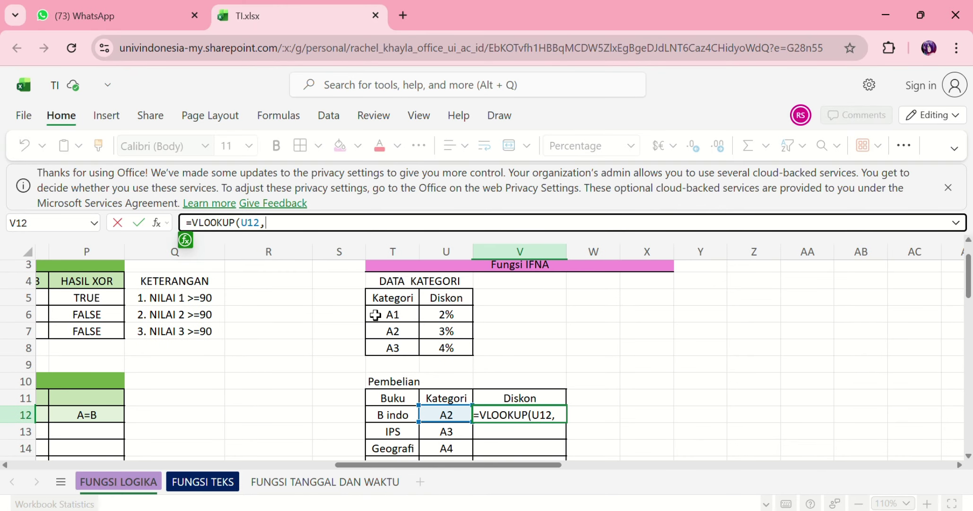
drag(376, 315, 444, 348)
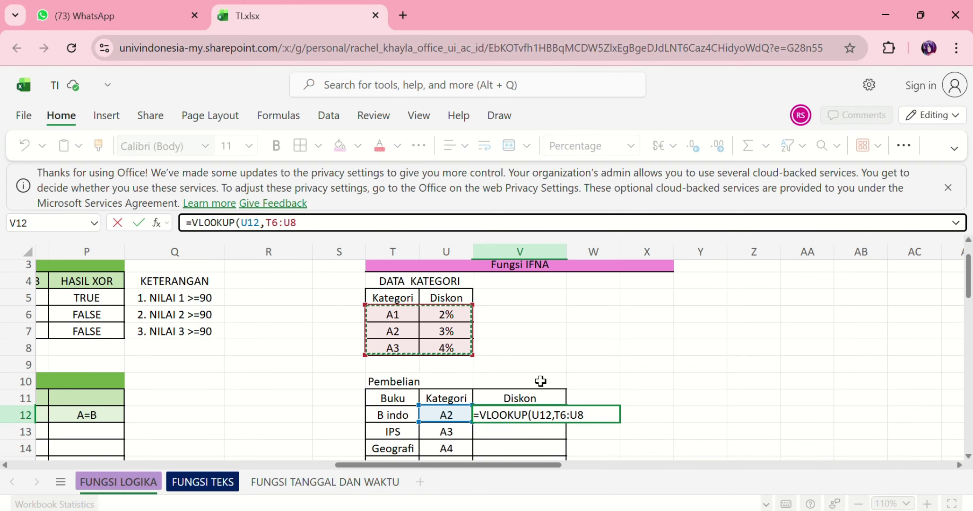
click(587, 415)
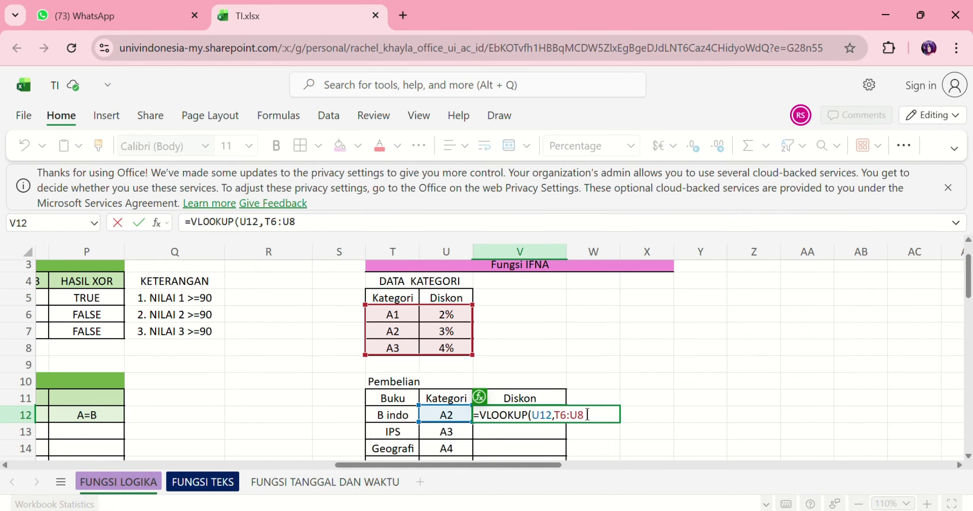
text(,2,FALSE)
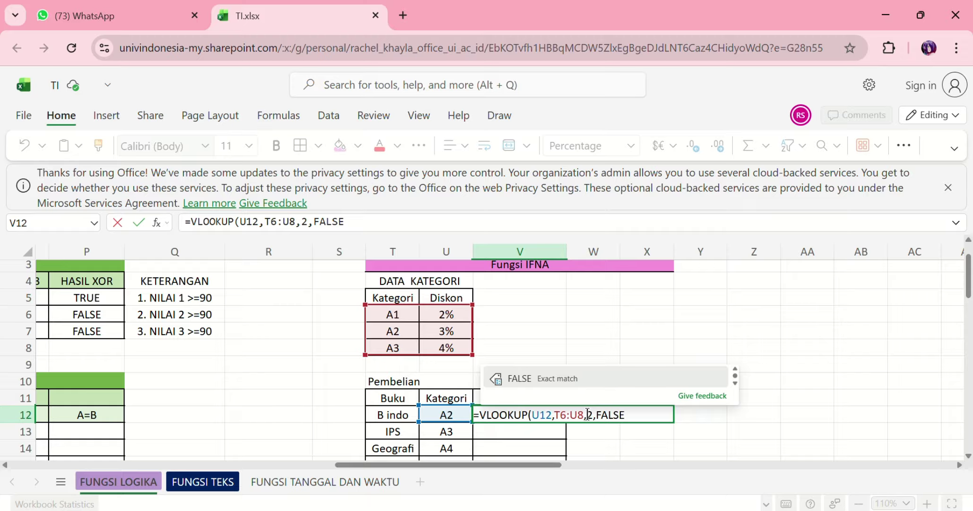
text())
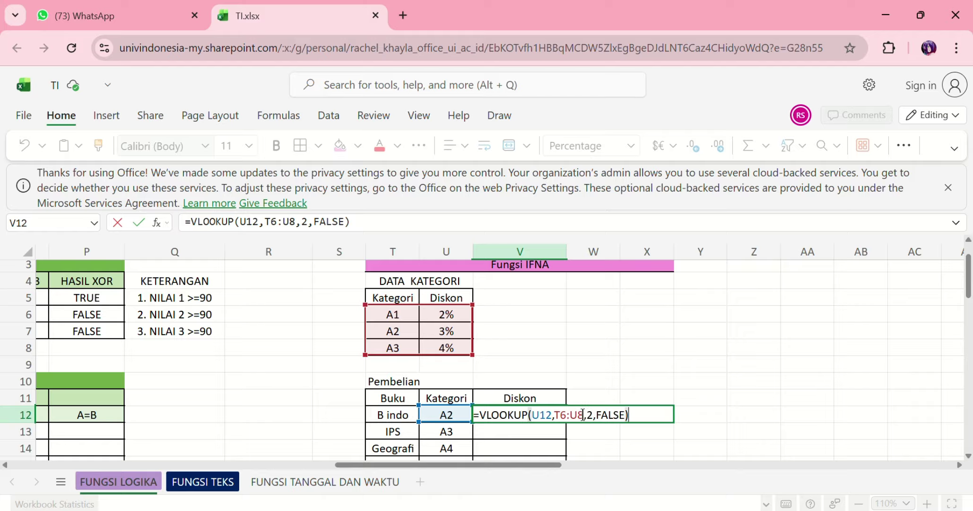
Make the table range in the V12 formula absolute as $T$6:$U$8 and commit the formula.
click(556, 415)
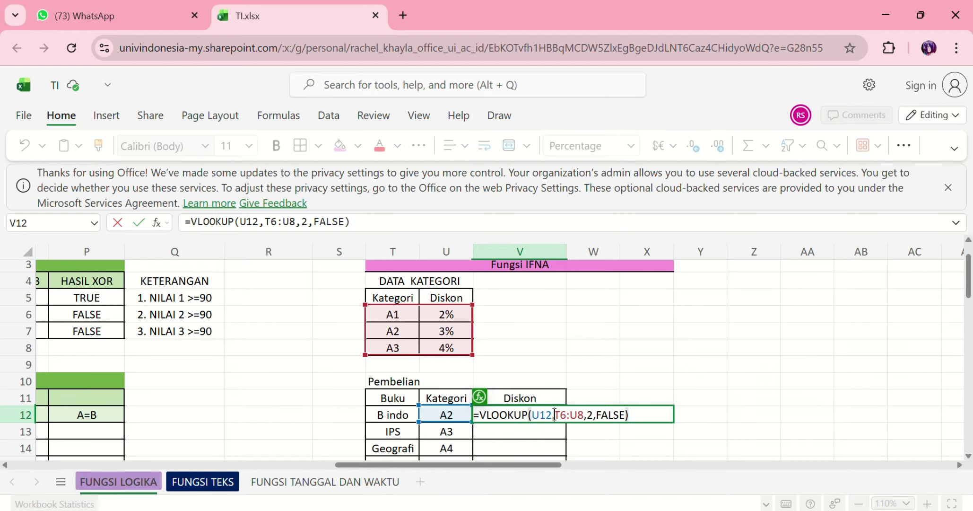
text($T)
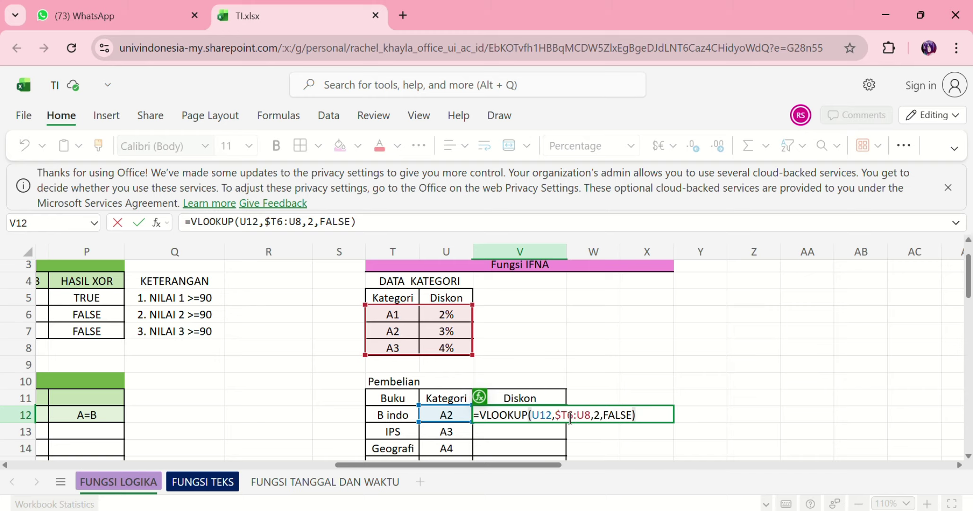
text($)
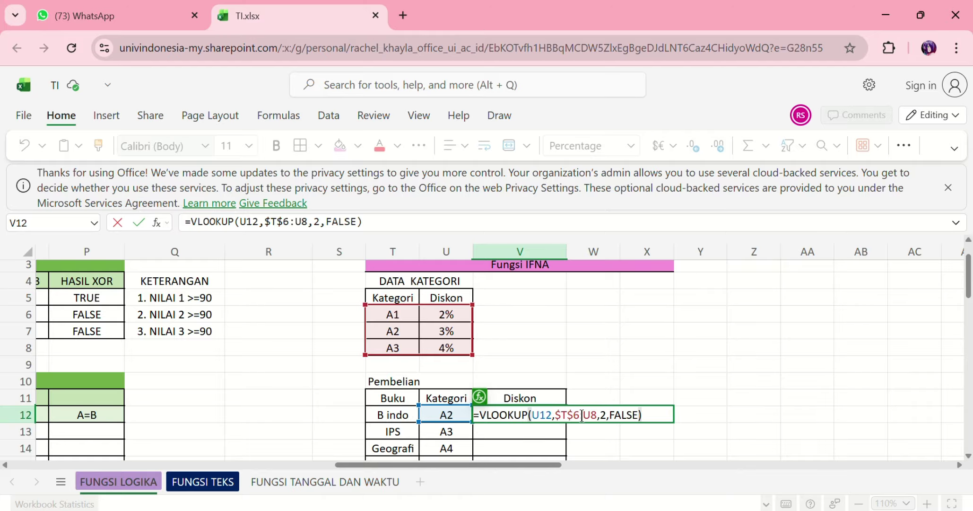
click(582, 415)
text($)
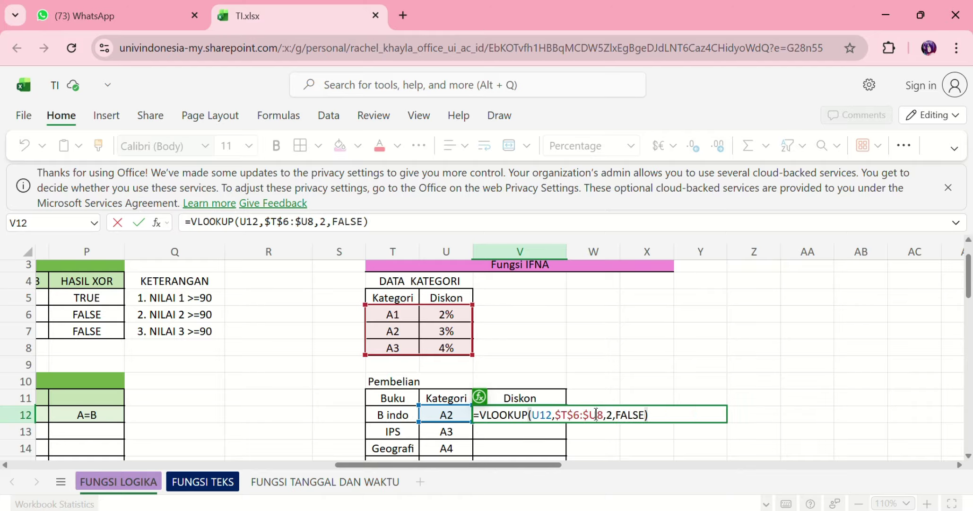
click(596, 415)
text($)
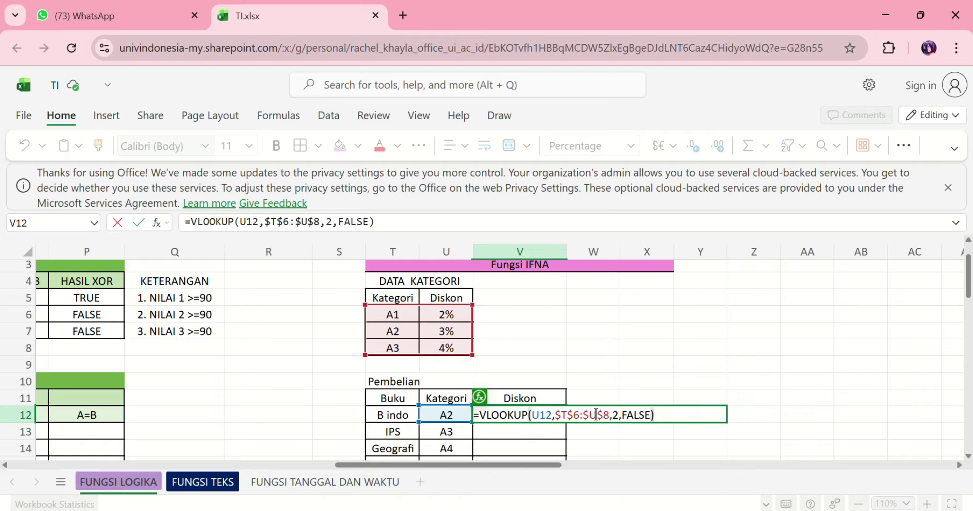
click(678, 415)
key(Return)
Fill the VLOOKUP formula from V12 down through V15 for the remaining books.
scroll(538, 414, down, 2)
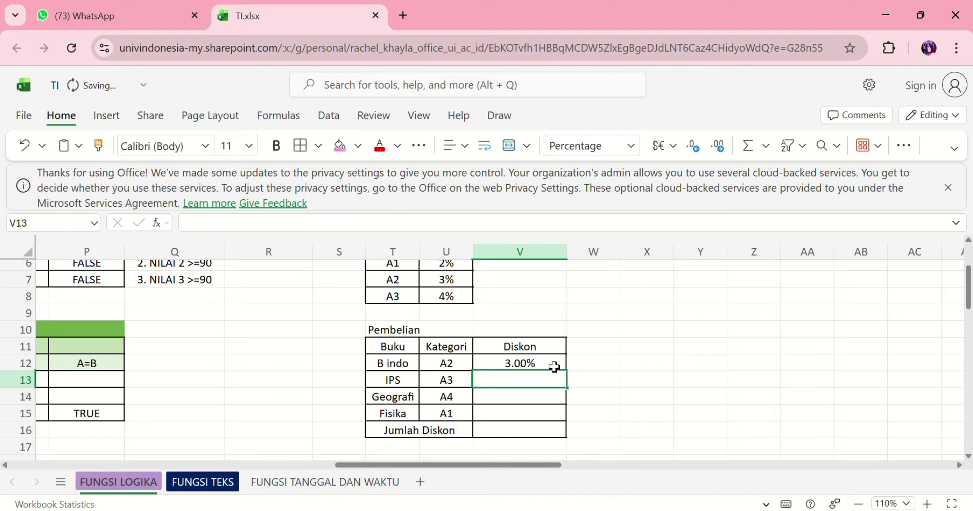
click(553, 366)
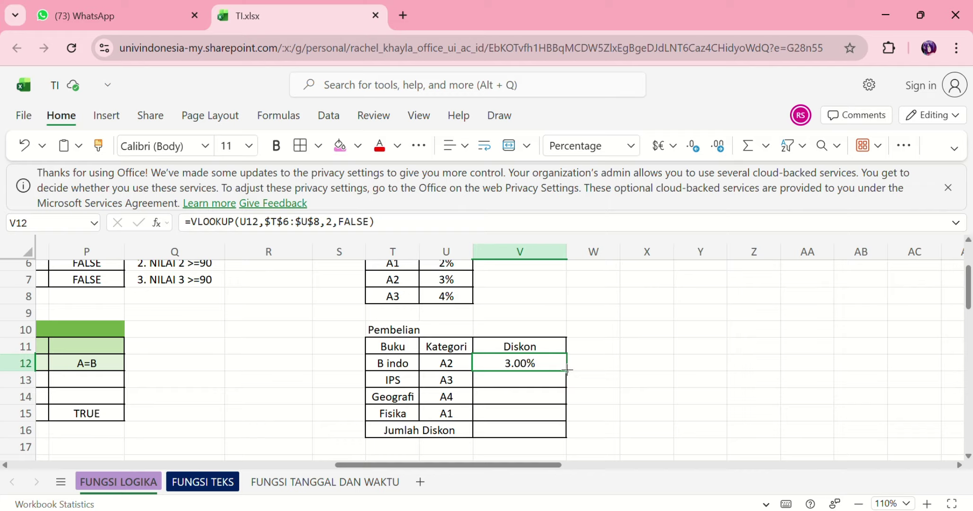
drag(566, 371, 562, 408)
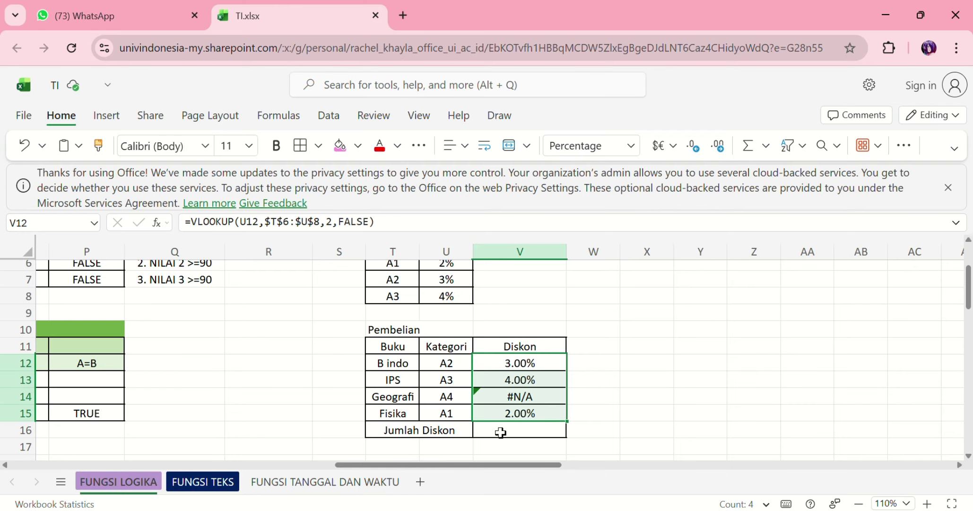
Total the discounts in V16, the Jumlah Diskon cell, with the formula =SUM(V12:V15).
scroll(455, 403, up, 1)
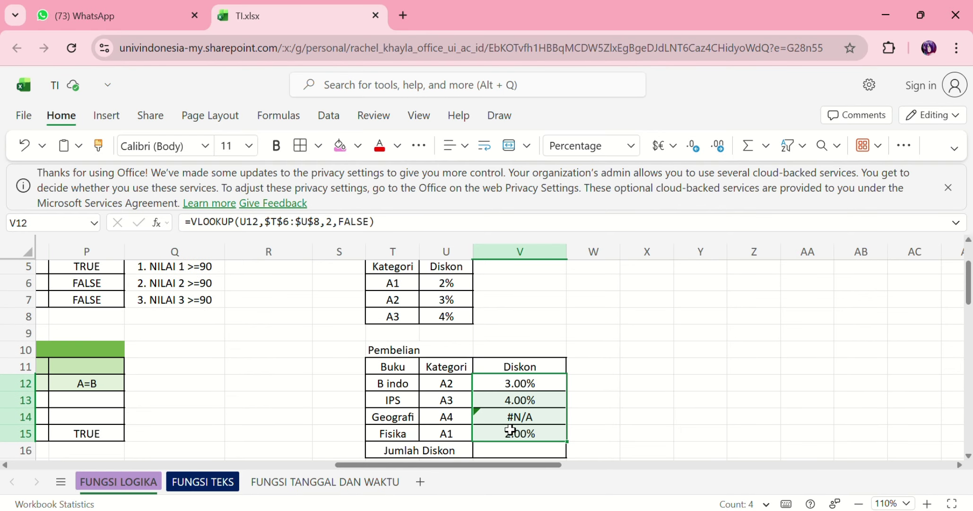
scroll(525, 426, down, 1)
scroll(526, 427, down, 2)
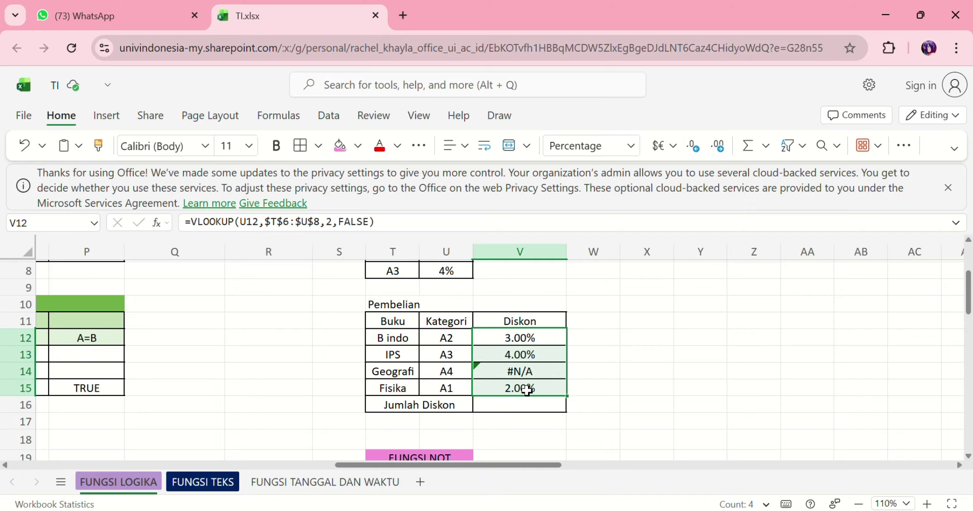
click(513, 404)
click(377, 221)
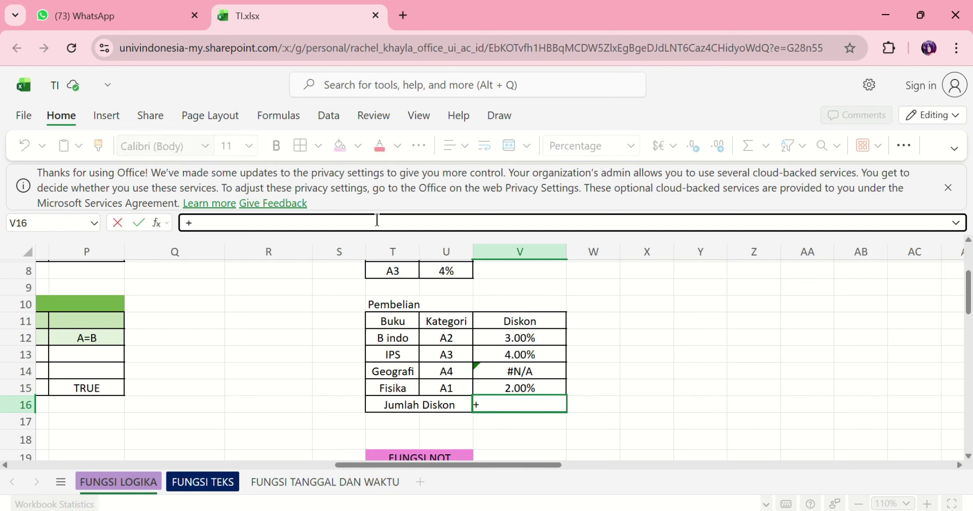
text(=SU)
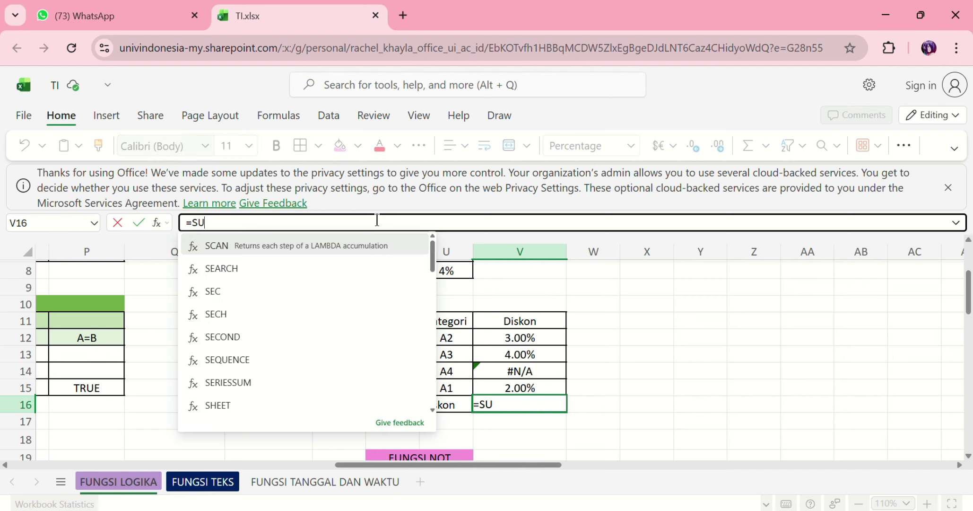
text(M)
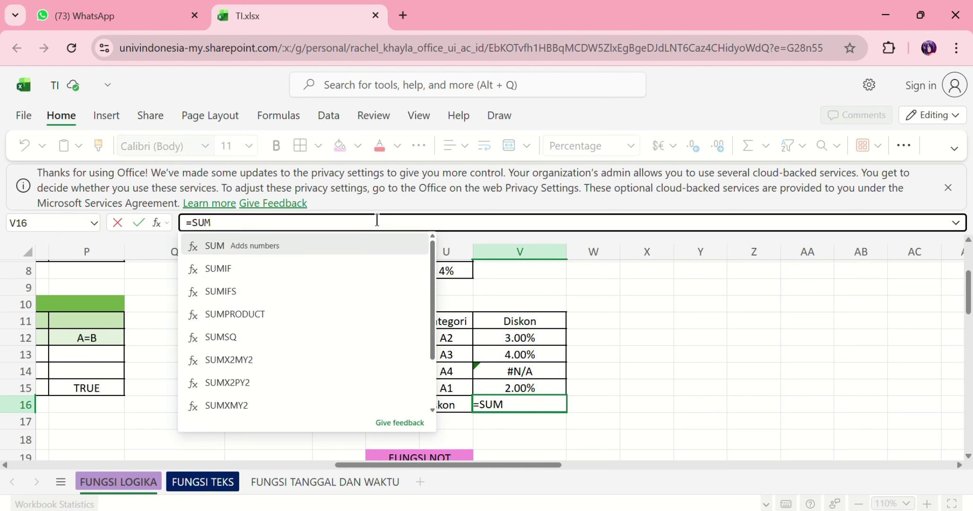
text(()
click(486, 336)
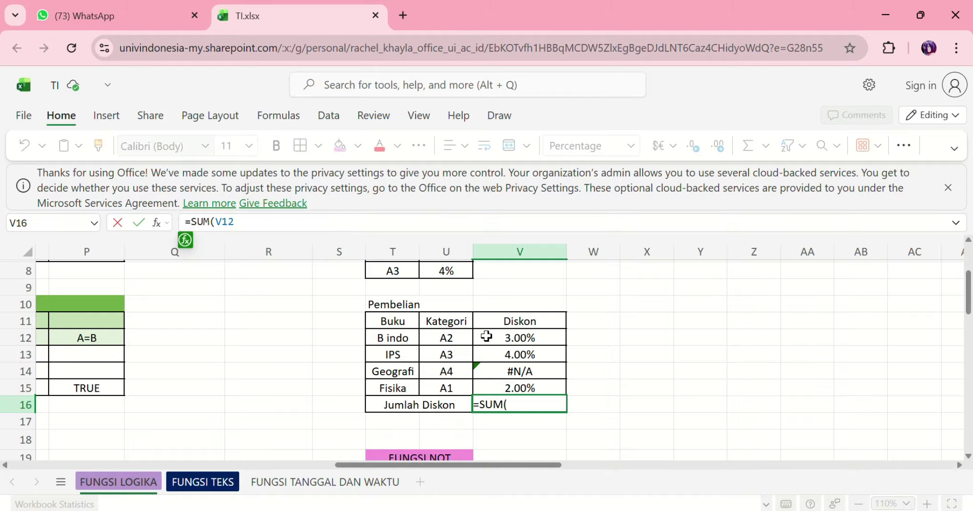
drag(487, 336, 543, 387)
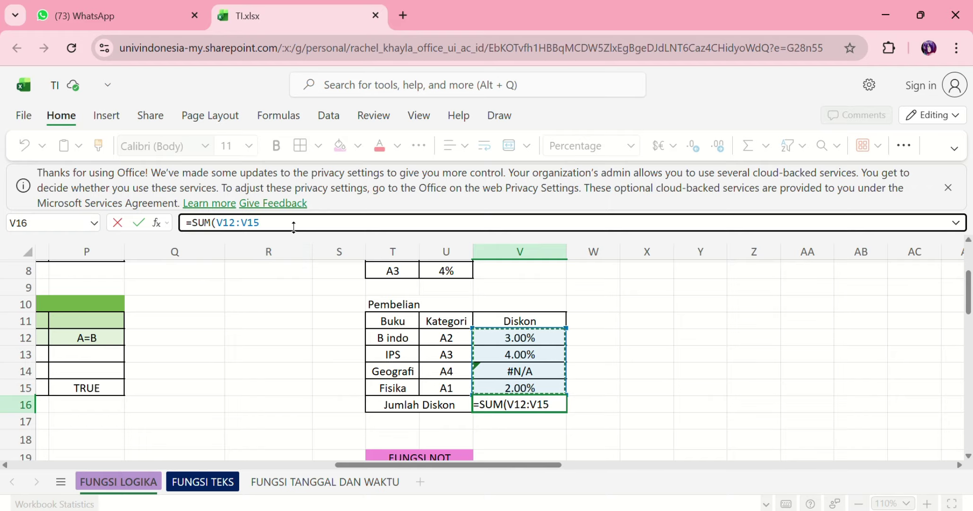
text())
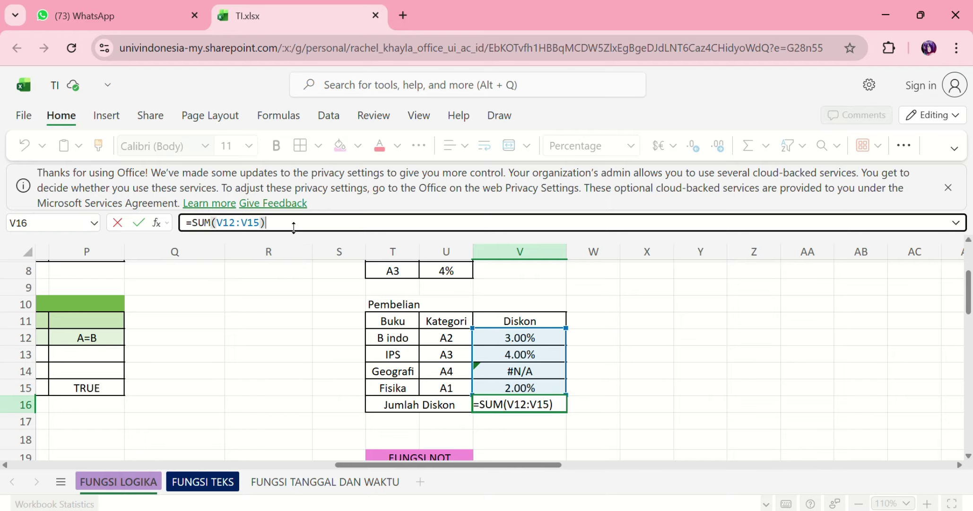
key(Return)
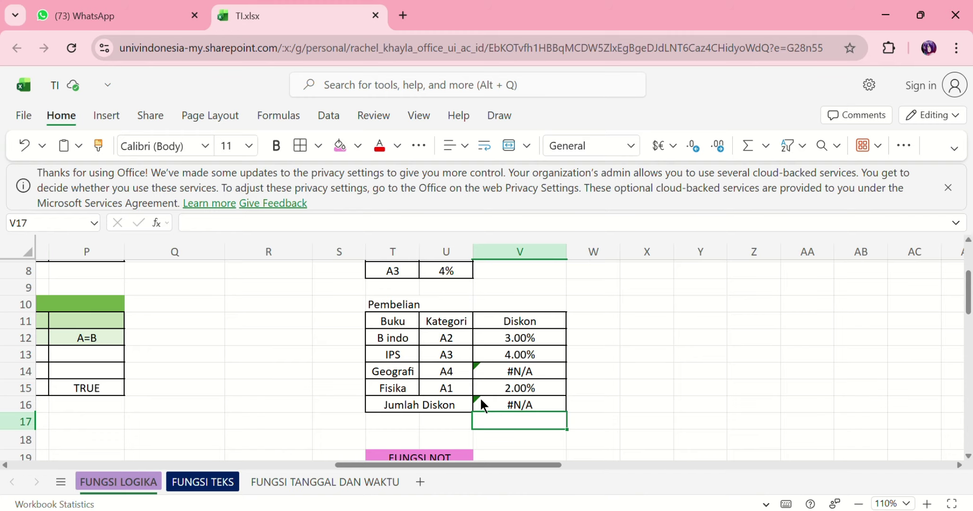
Wrap the V12 lookup in IFNA with 0 as the fallback value: =IFNA(VLOOKUP(U12,$T$6:$U$8,2,FALSE),0).
mouse_move(482, 400)
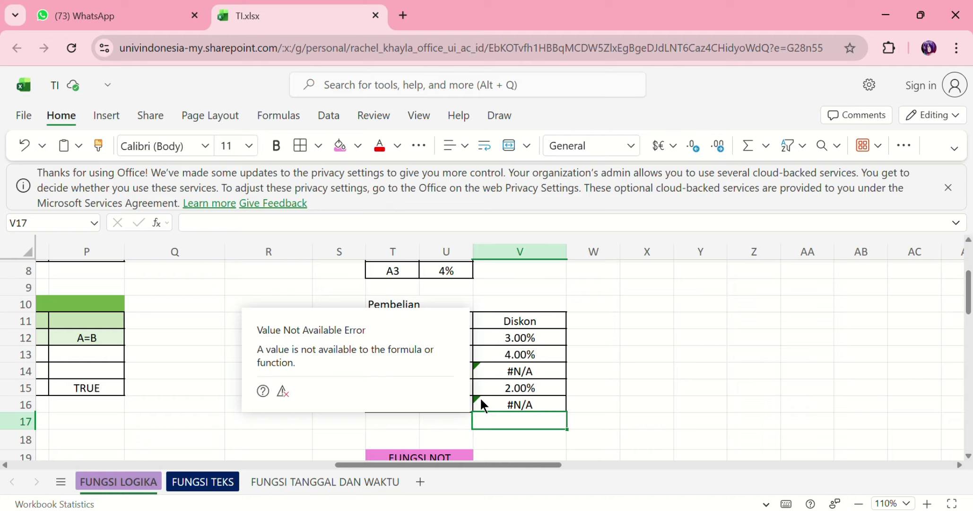
click(536, 341)
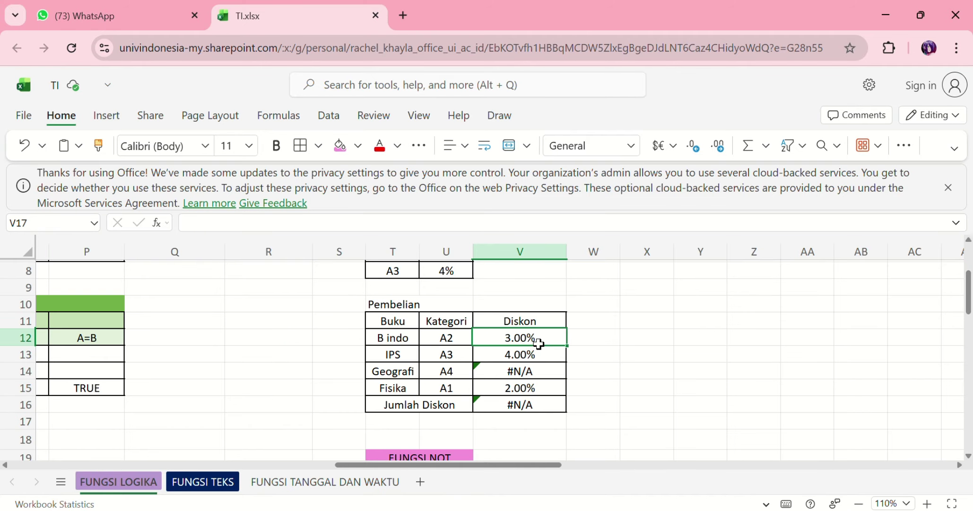
click(192, 222)
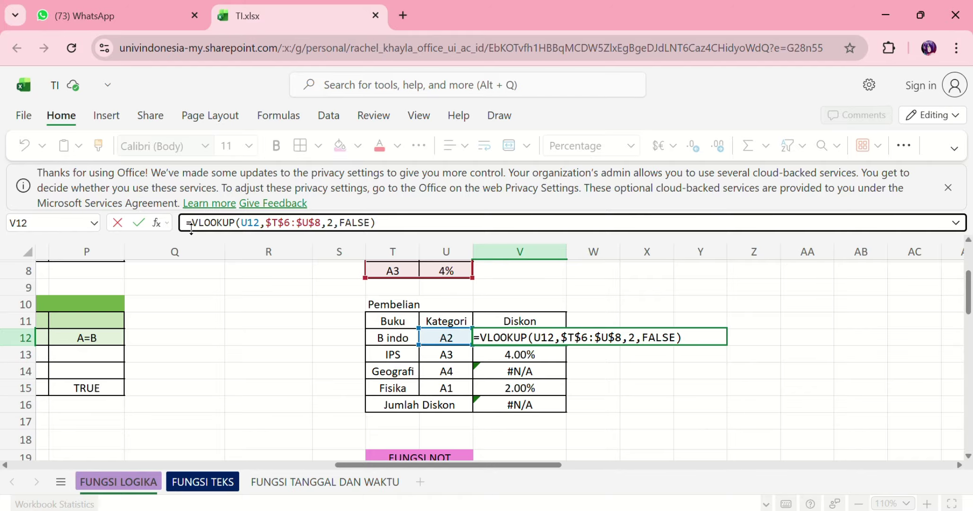
text(9)
key(BackSpace)
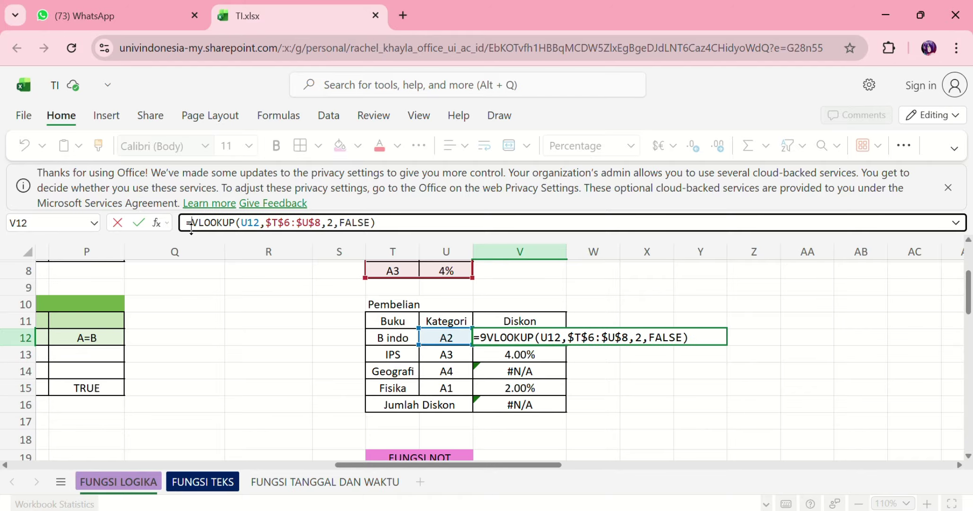
text(()
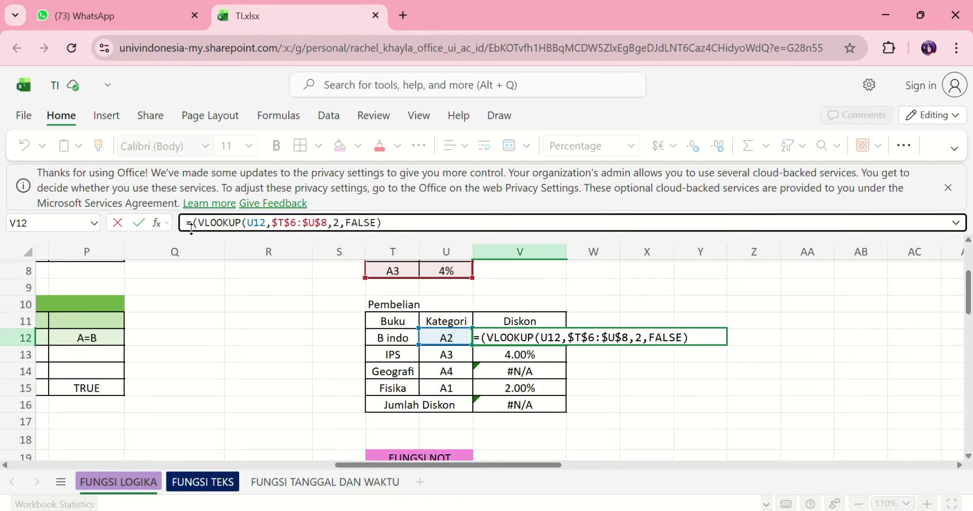
text(IF)
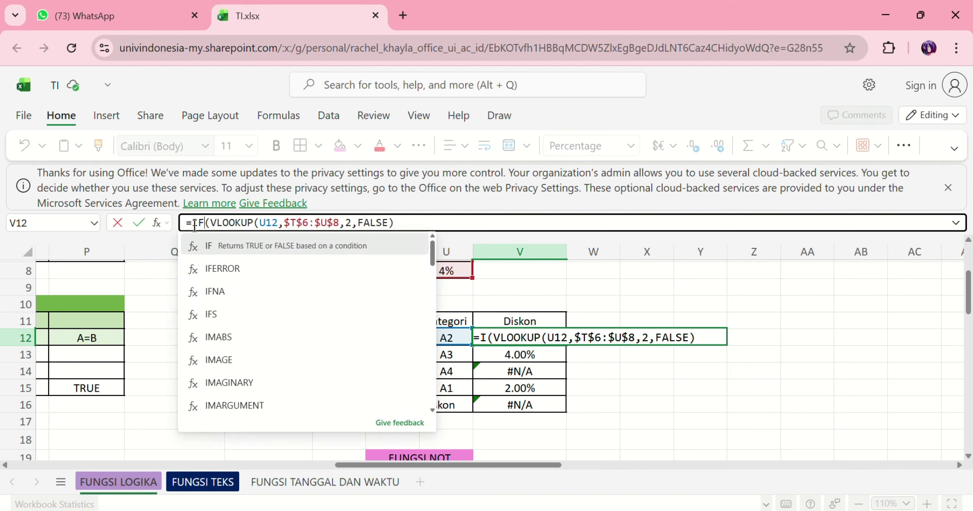
click(225, 289)
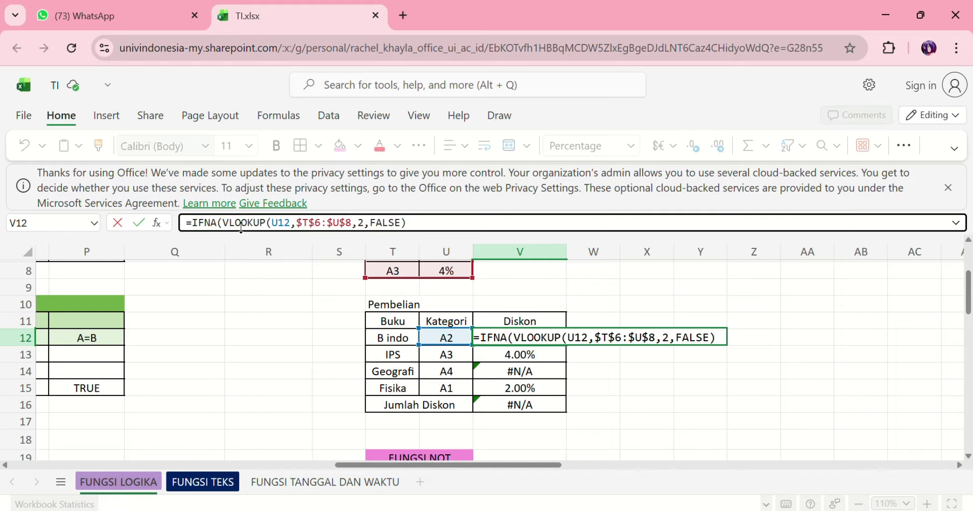
click(417, 222)
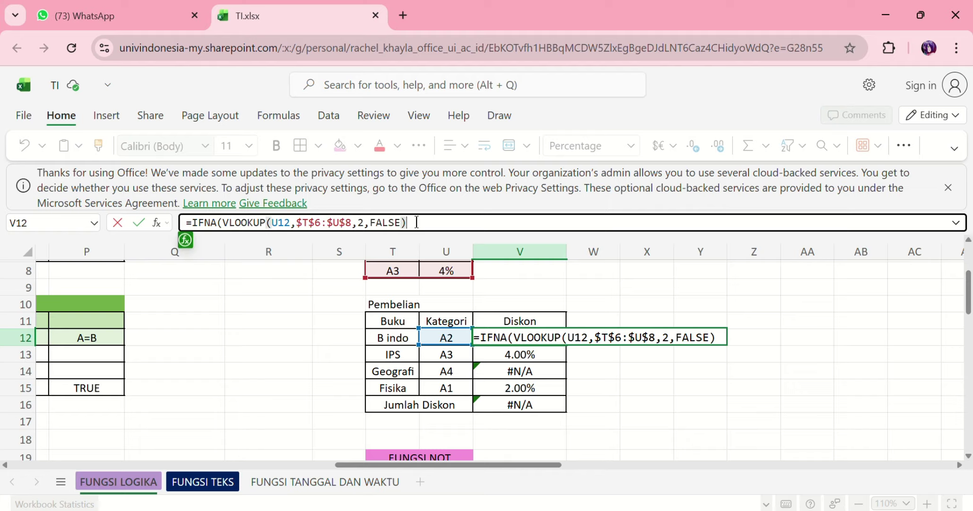
text(,0)
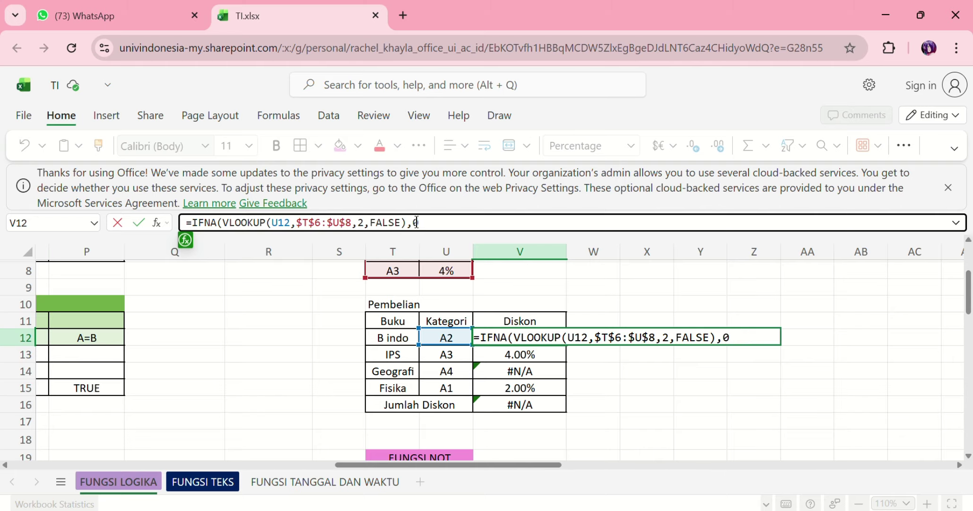
text())
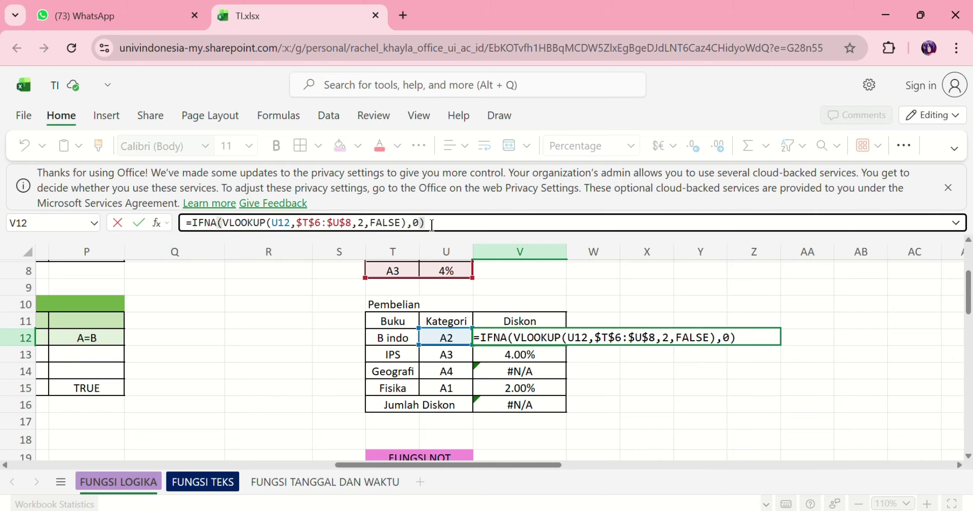
key(Return)
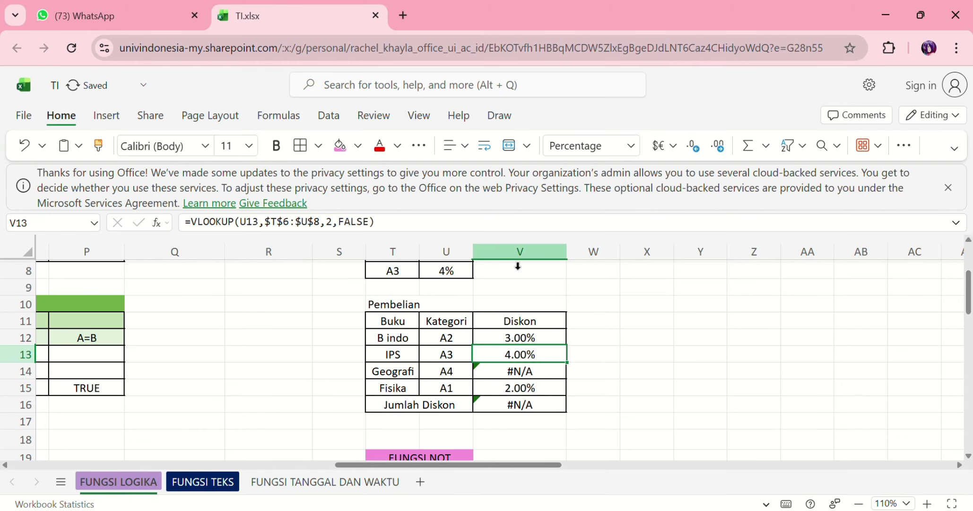
Fill the IFNA formula from V12 down through V15, replacing the plain lookups for the remaining books.
click(558, 338)
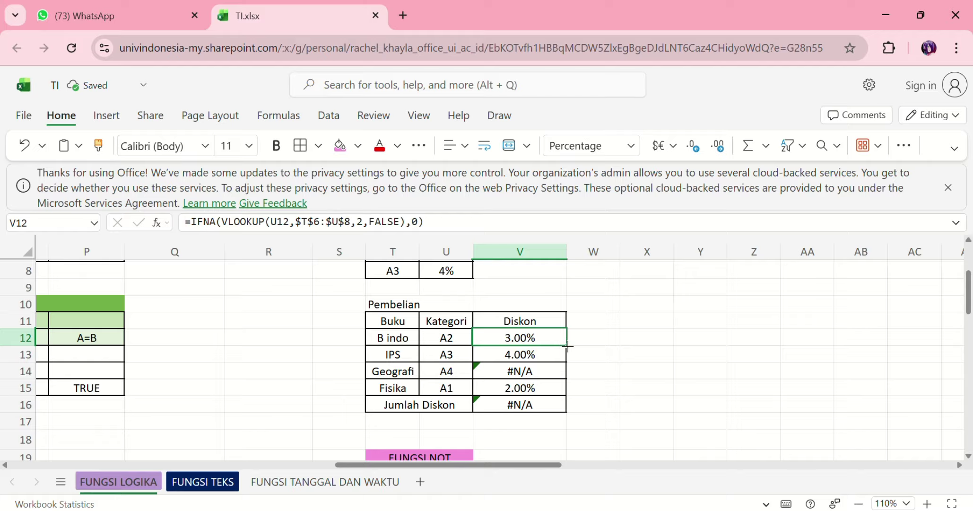
drag(567, 346, 568, 392)
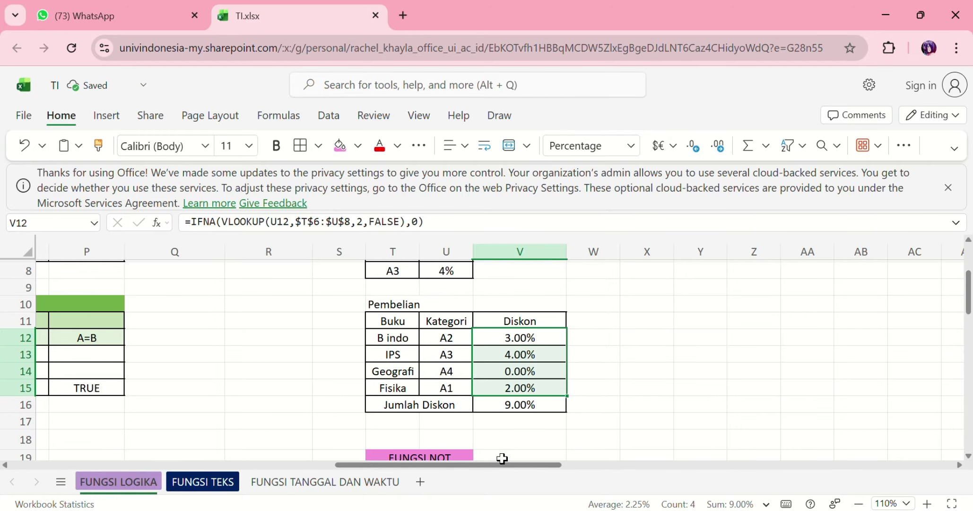
scroll(514, 340, up, 3)
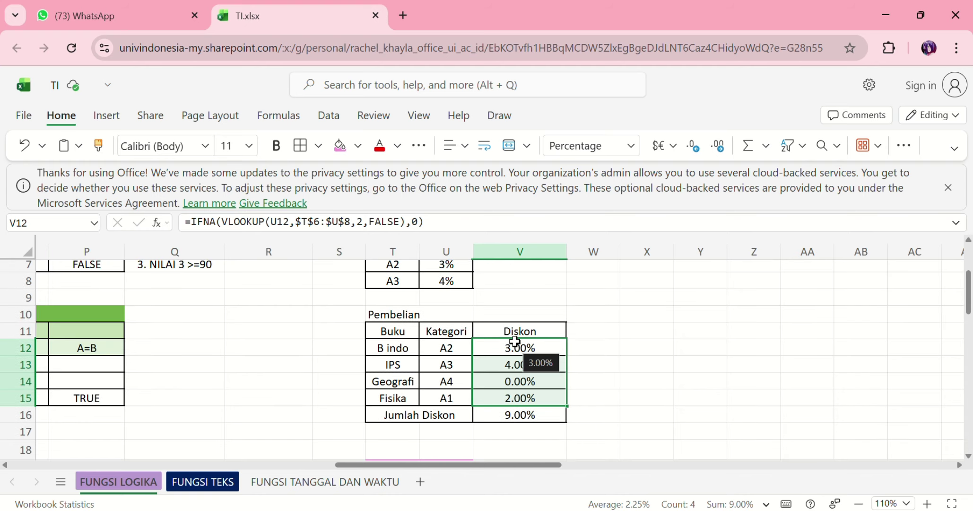
scroll(514, 340, down, 3)
scroll(527, 393, up, 4)
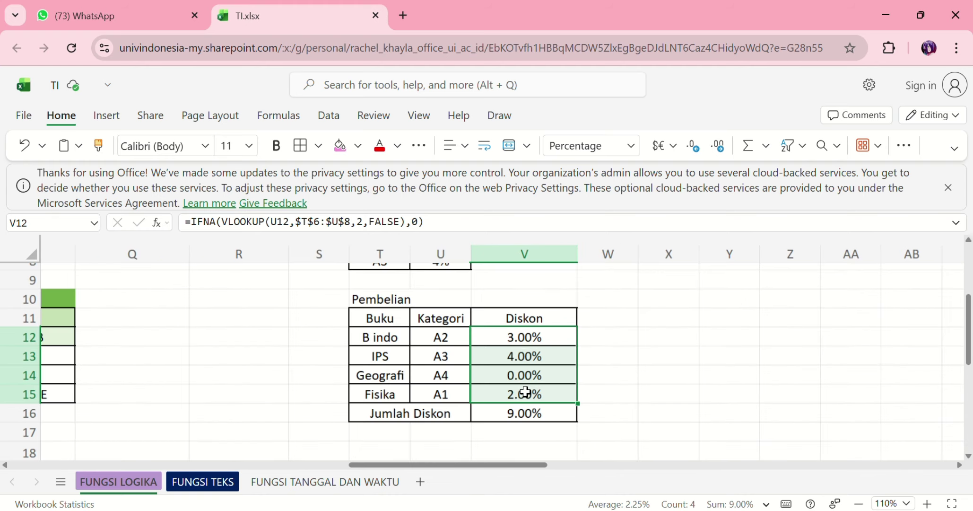
scroll(521, 366, down, 4)
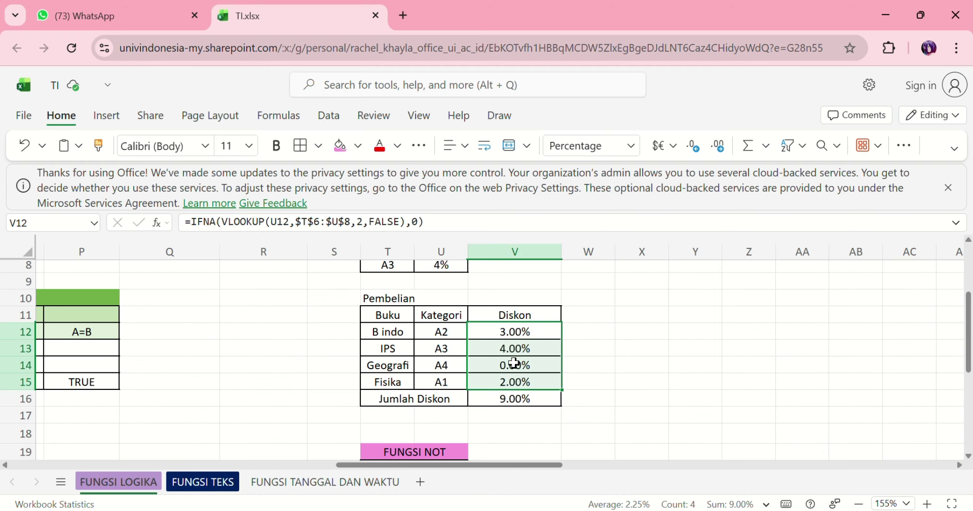
In the FUNGSI NOT table, enter the formula =NOT(T20) in U20 beside TRUE.
scroll(516, 364, down, 3)
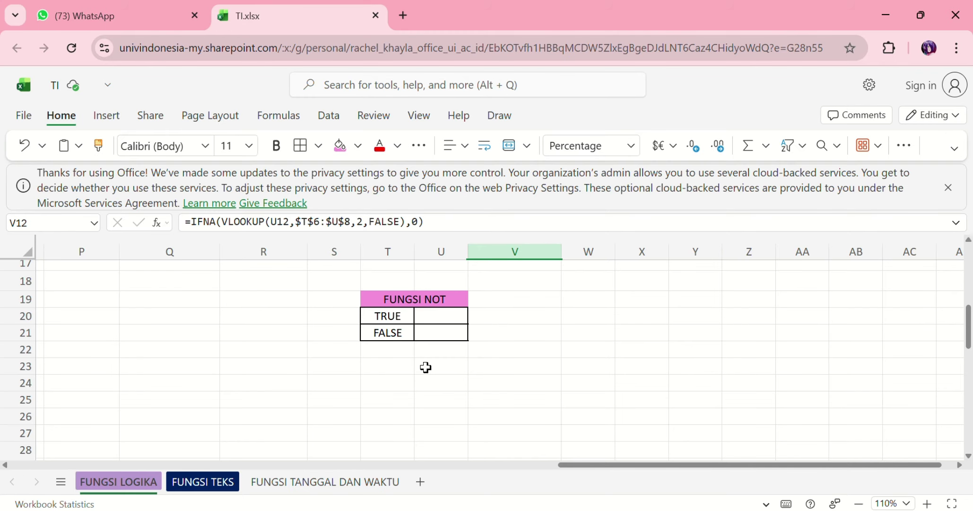
click(392, 314)
click(444, 320)
text(=)
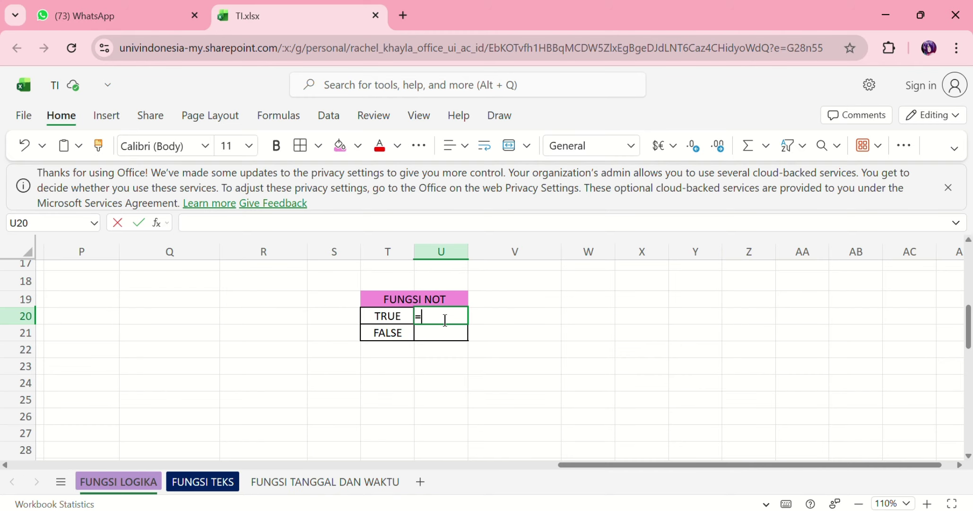
text(NO)
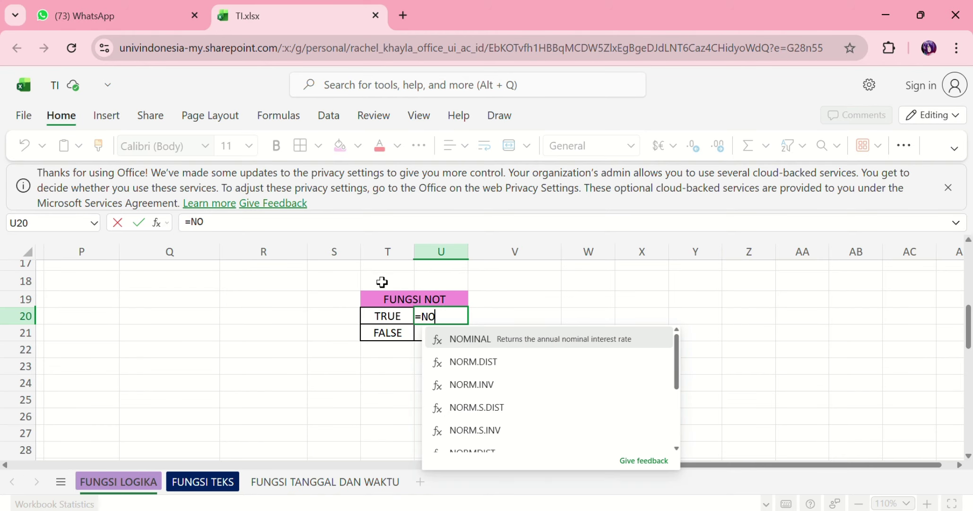
text(T)
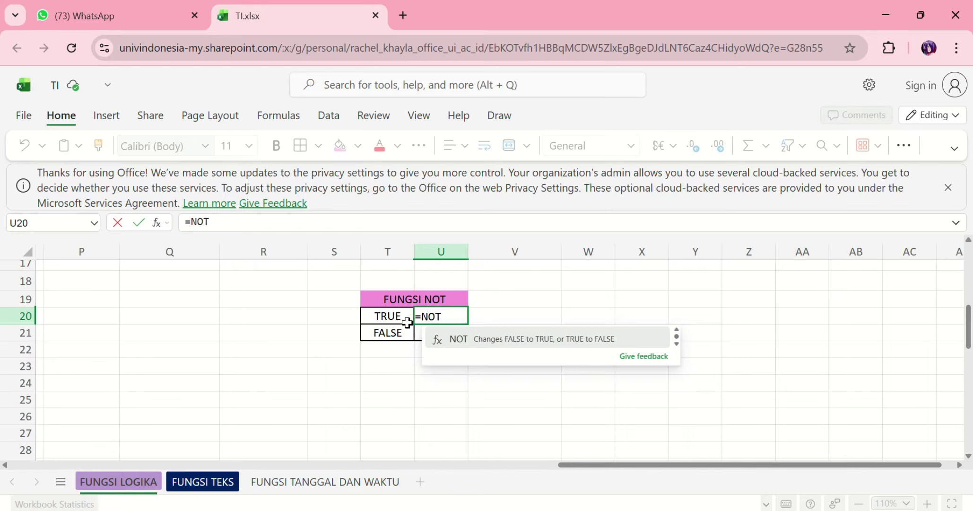
click(428, 342)
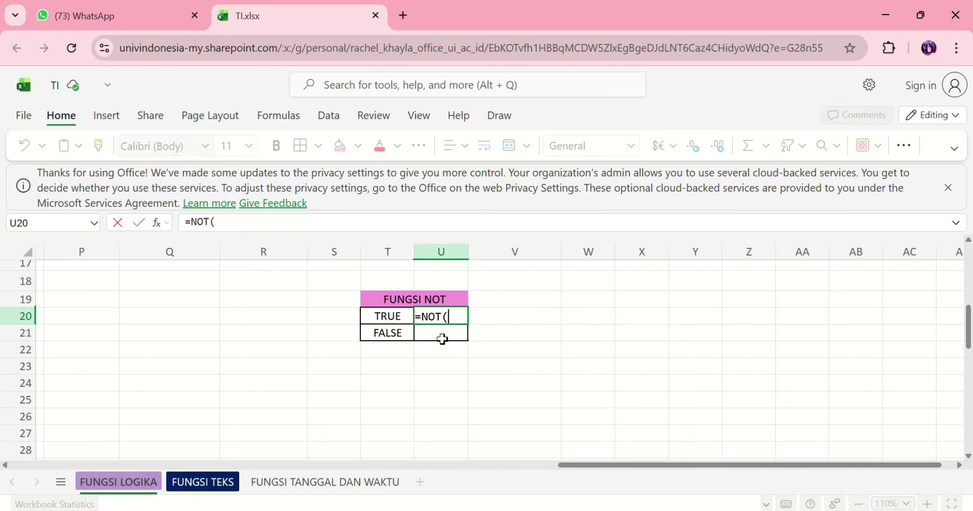
click(395, 313)
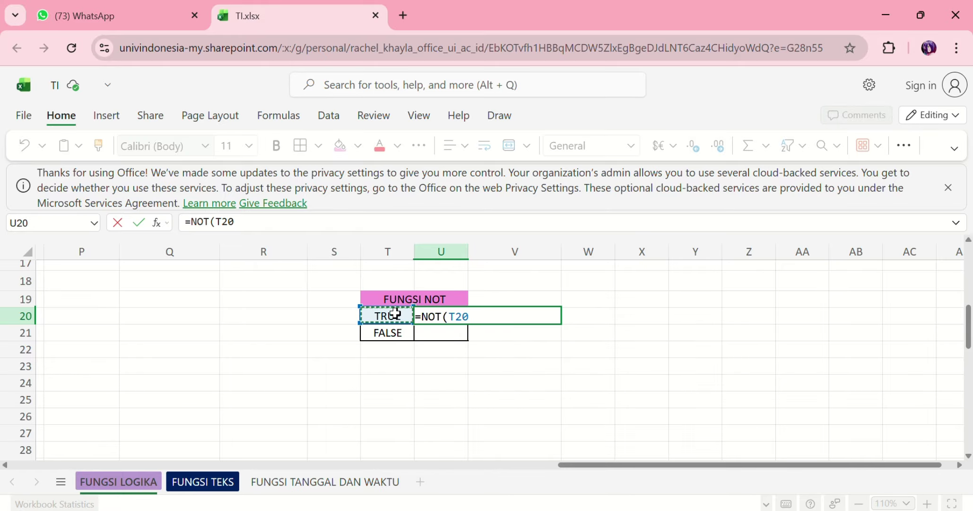
text())
key(Return)
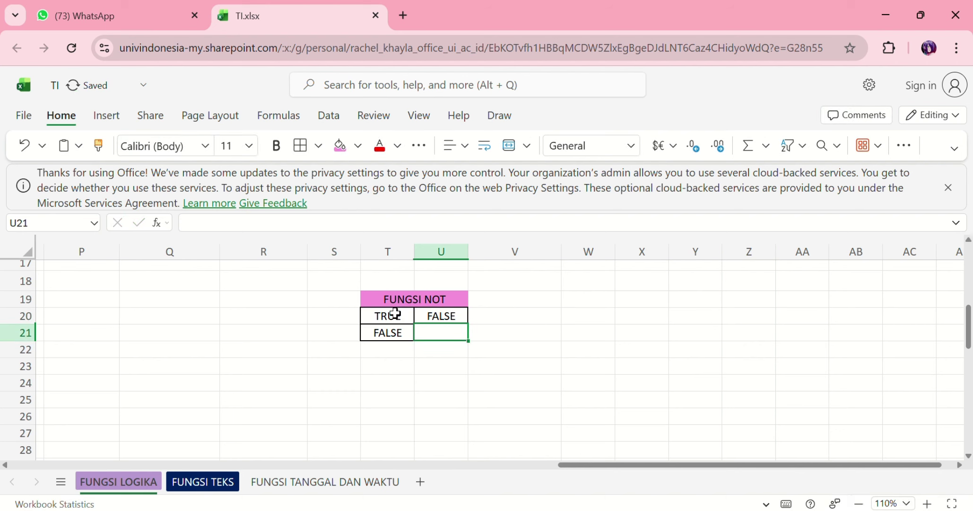
Fill the NOT formula from U20 down to U21 for the FALSE row.
scroll(442, 315, up, 4)
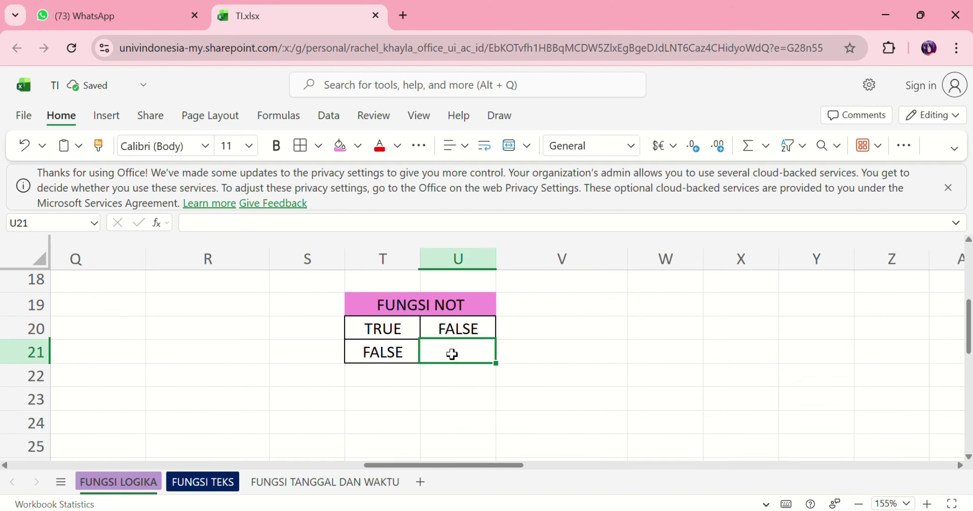
click(481, 332)
drag(489, 334, 490, 355)
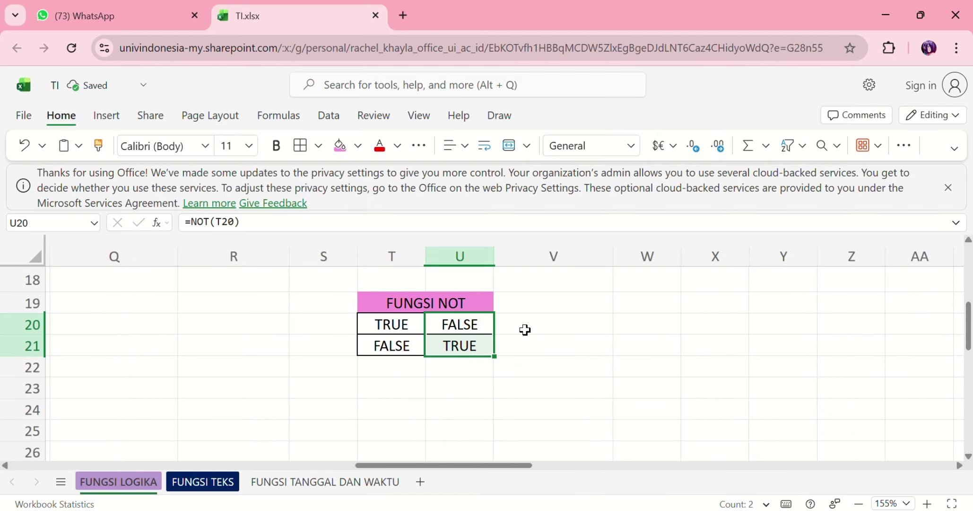
scroll(525, 330, down, 5)
scroll(525, 329, up, 5)
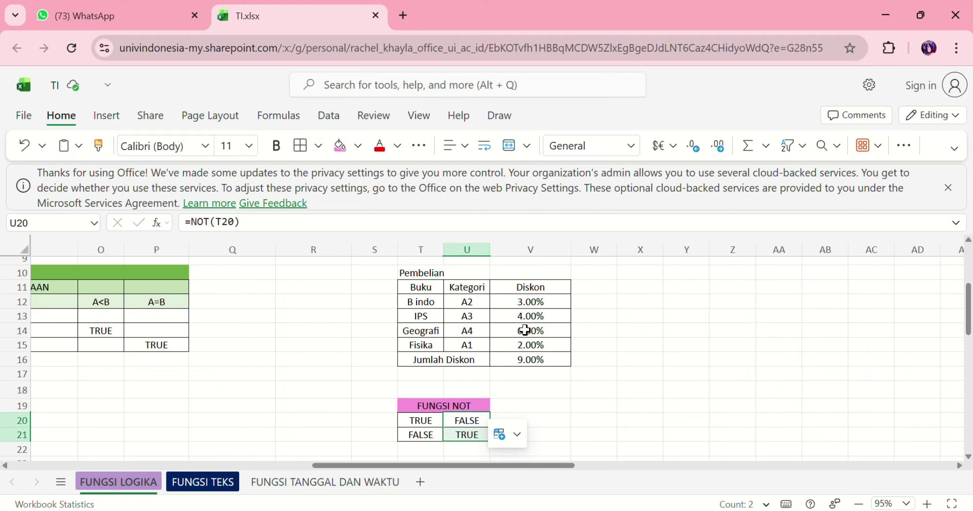
Examine the OR formulas in J7 and J5, and the row 5 scores and HASIL XOR formula in the Fungsi XOR table.
scroll(525, 329, down, 4)
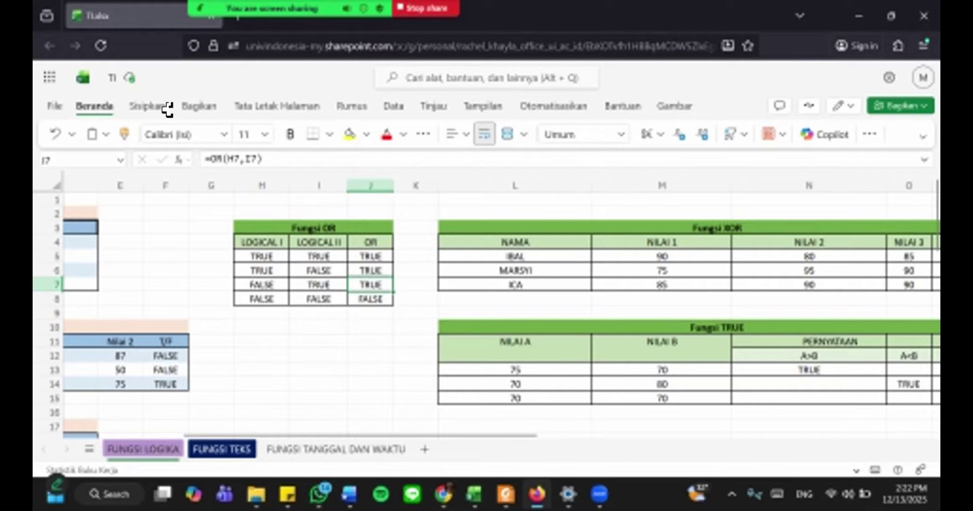
key(Up)
key(Up)
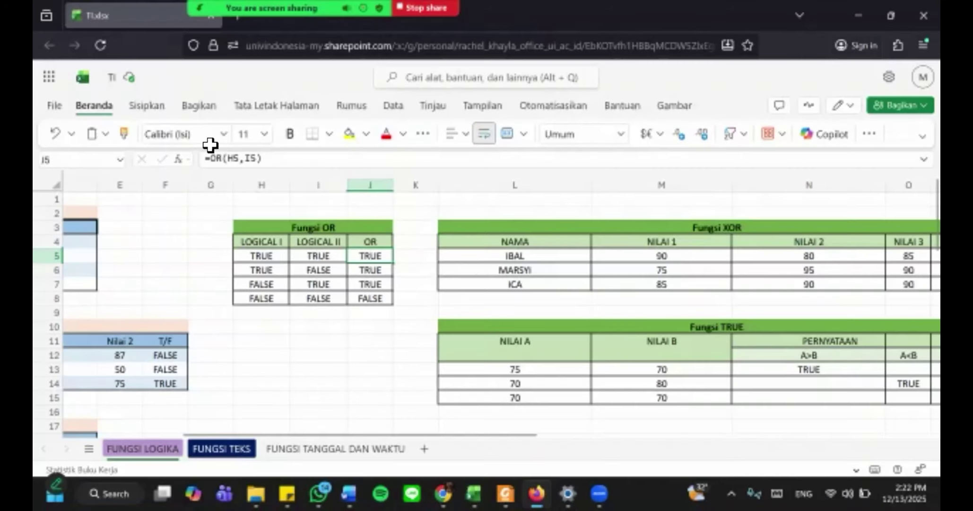
scroll(231, 147, right, 5)
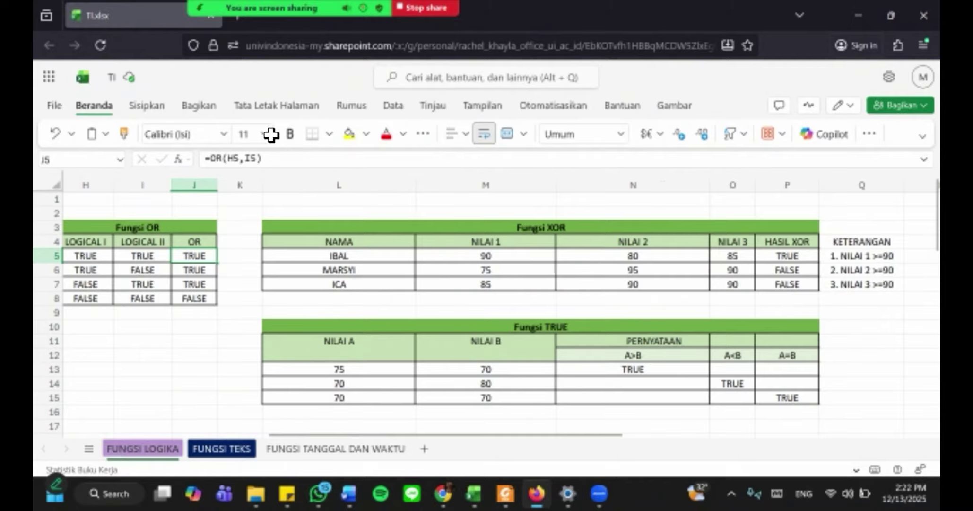
key(Right)
key(Right)
key(Right)
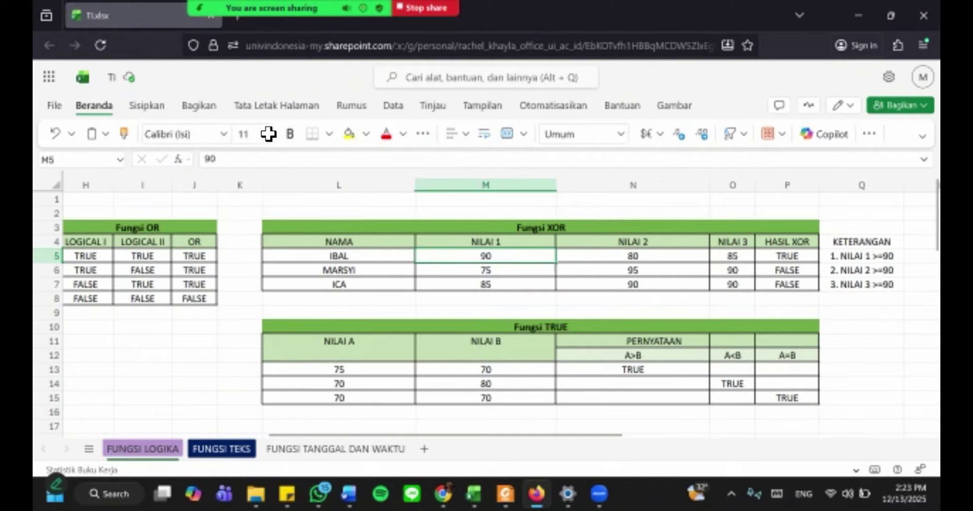
key(shift+Up)
key(shift+Left)
key(shift+Right)
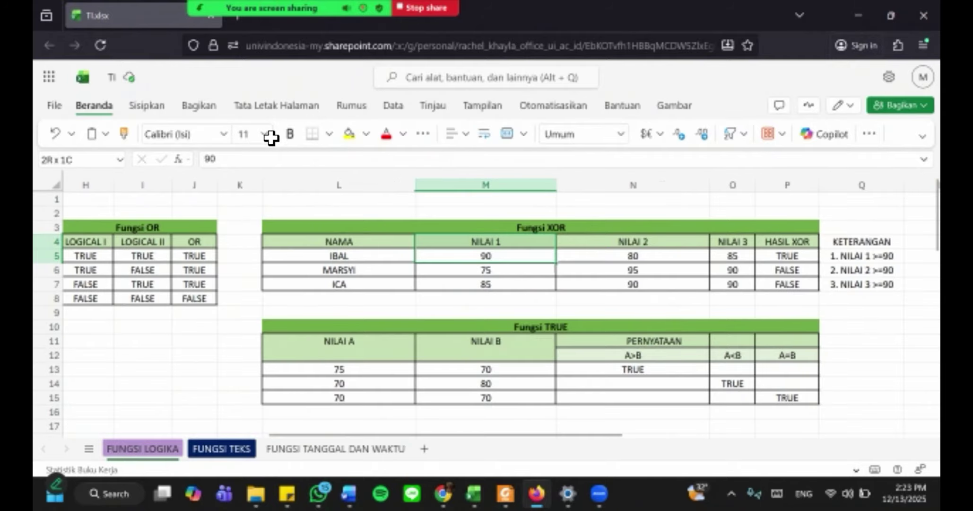
key(Right)
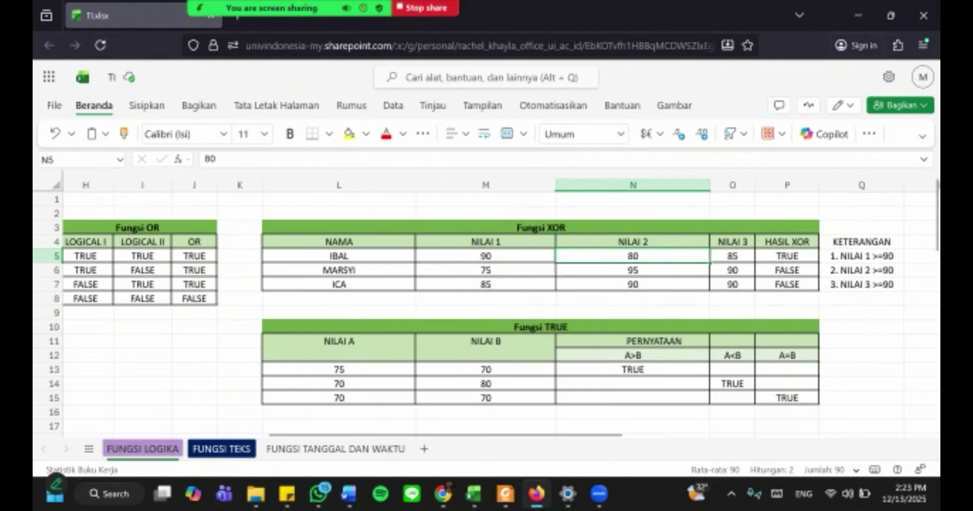
key(Right)
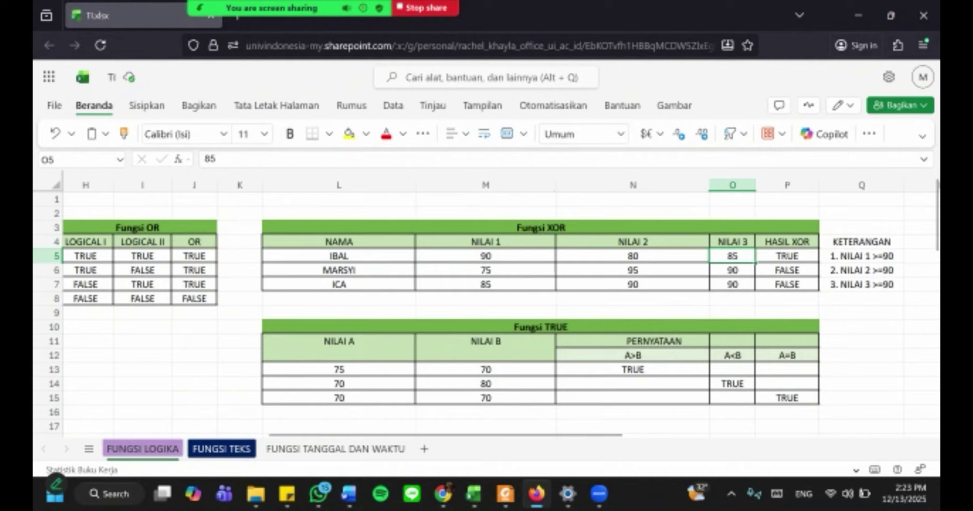
key(Right)
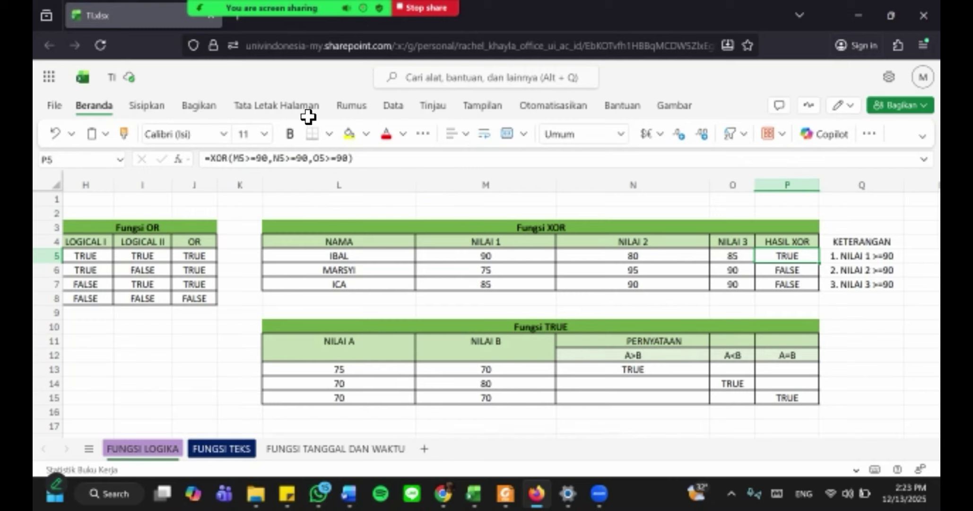
click(787, 298)
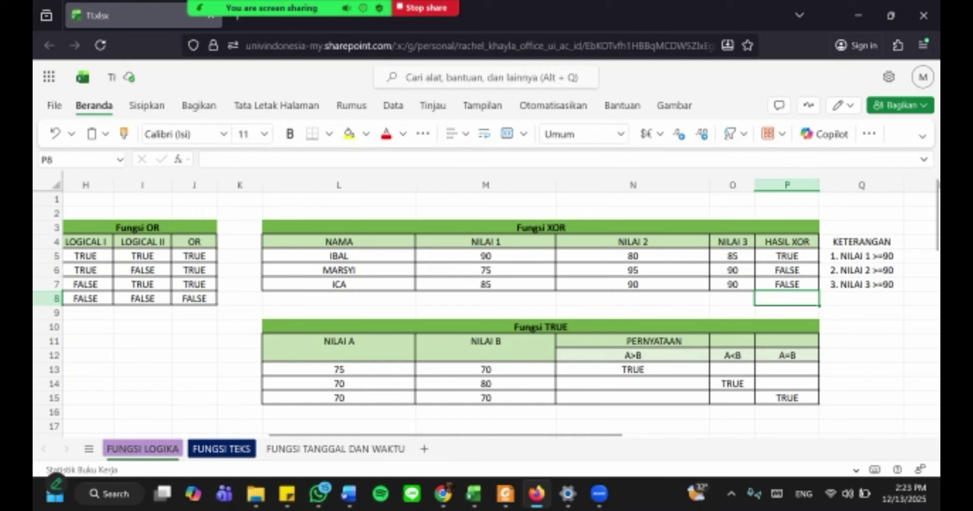
click(787, 256)
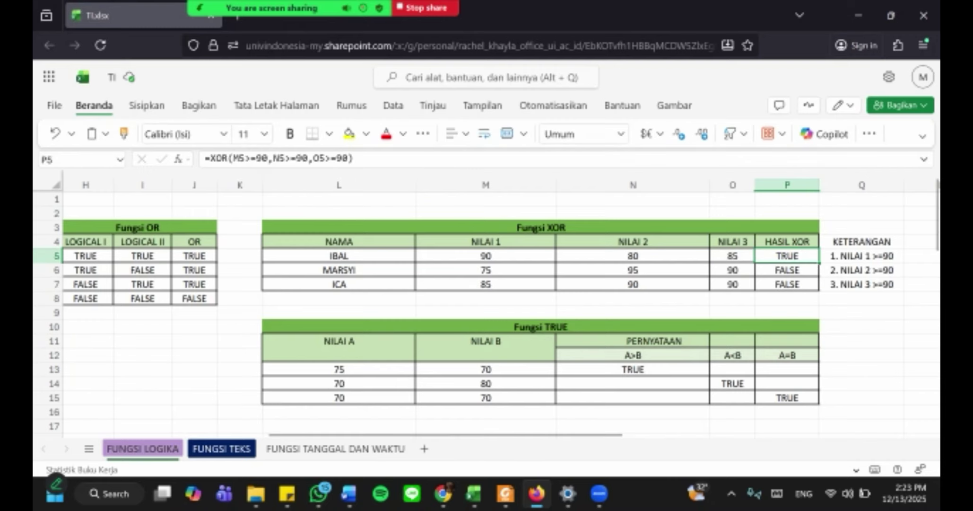
Examine the Fungsi TRUE table's NILAI A and NILAI B values and its A>B, A<B and A=B comparison cells.
scroll(487, 305, down, 2)
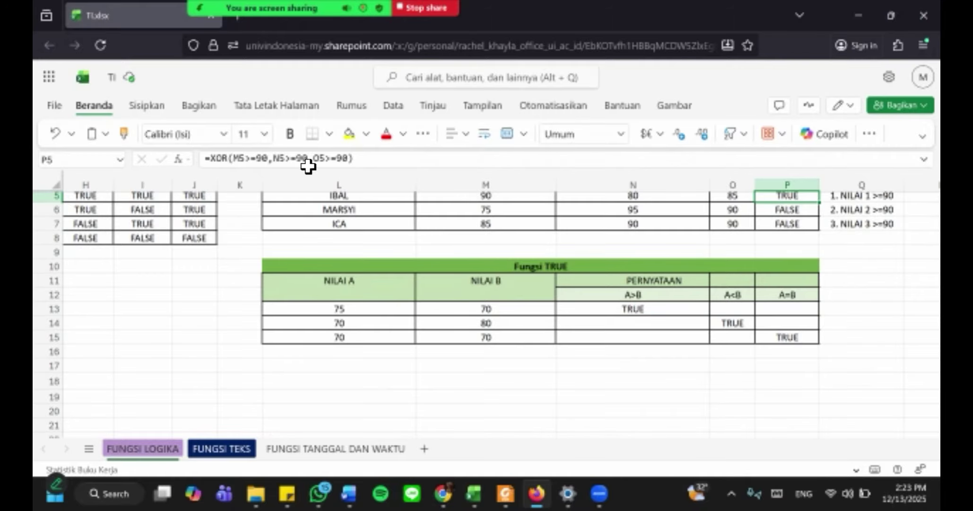
scroll(330, 165, right, 1)
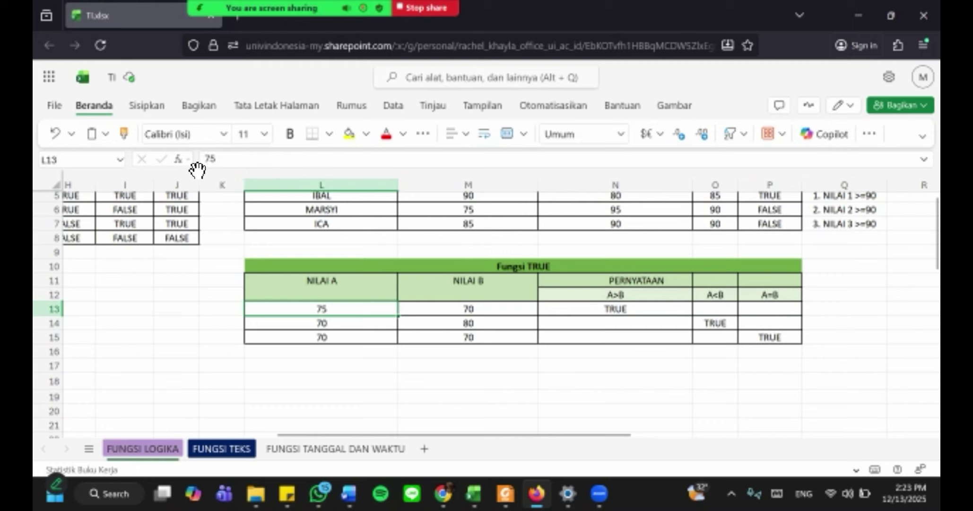
key(Down)
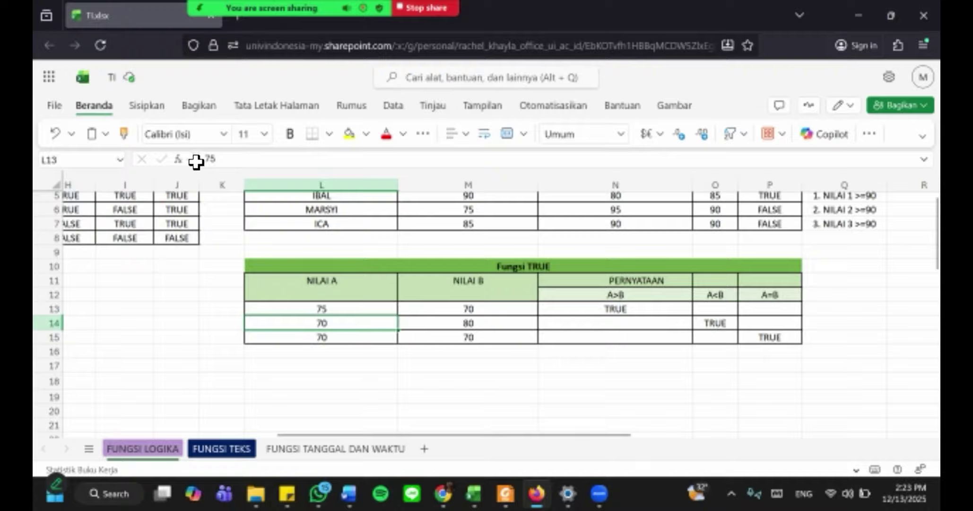
key(shift+Up)
key(Up)
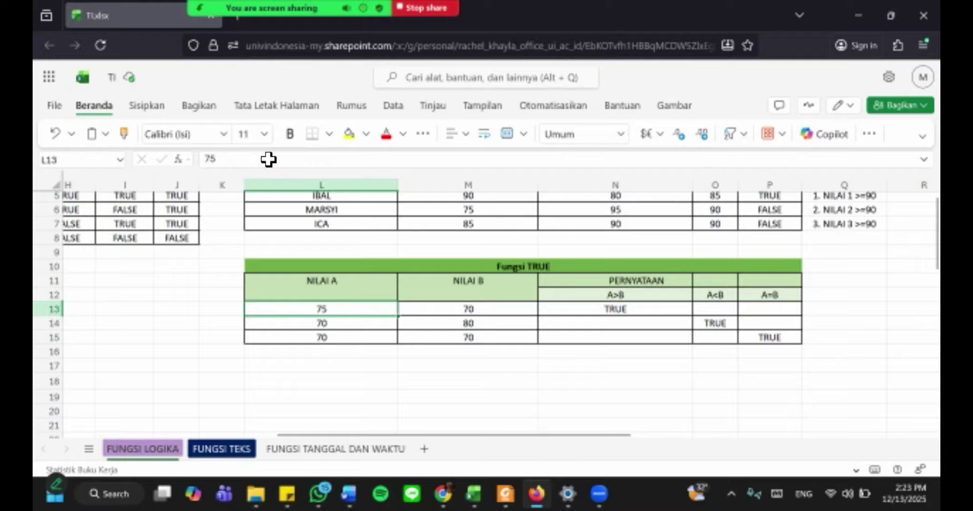
key(Right)
key(Right)
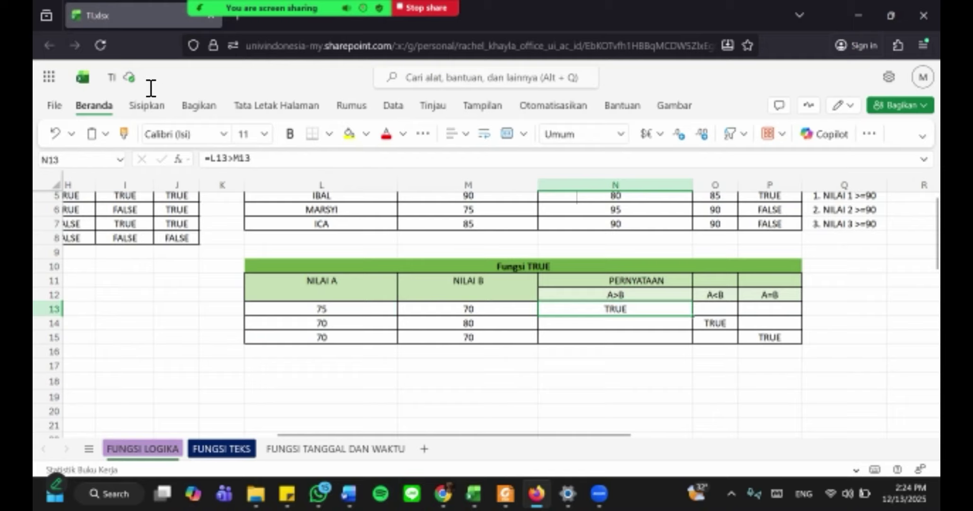
key(Left)
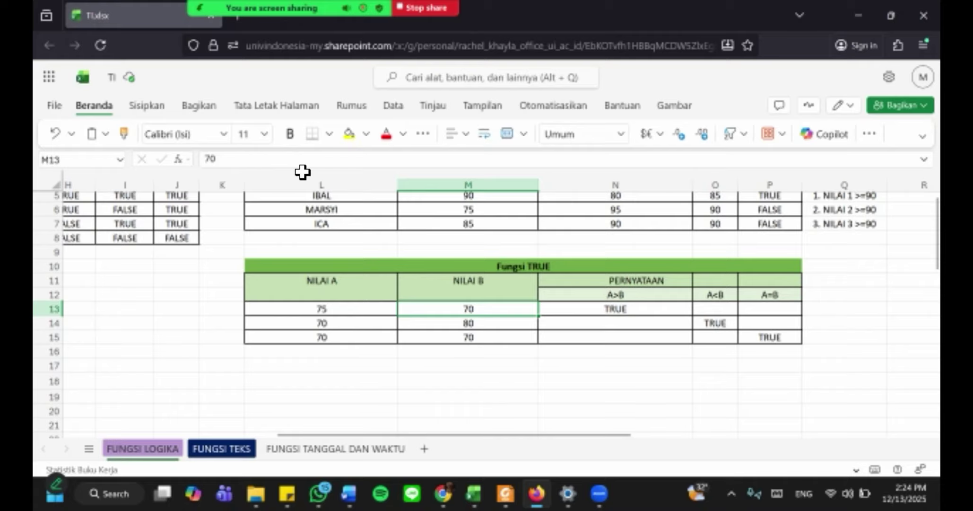
click(715, 322)
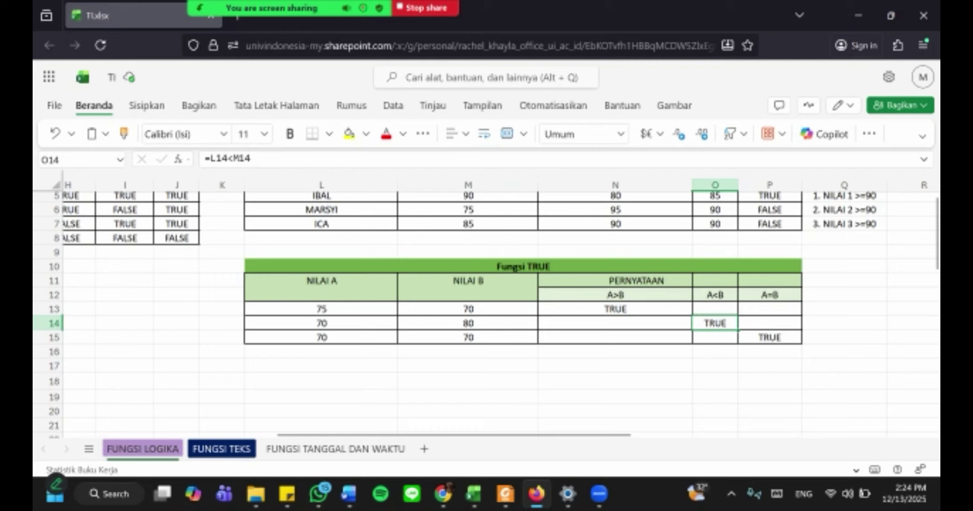
key(Down)
key(Right)
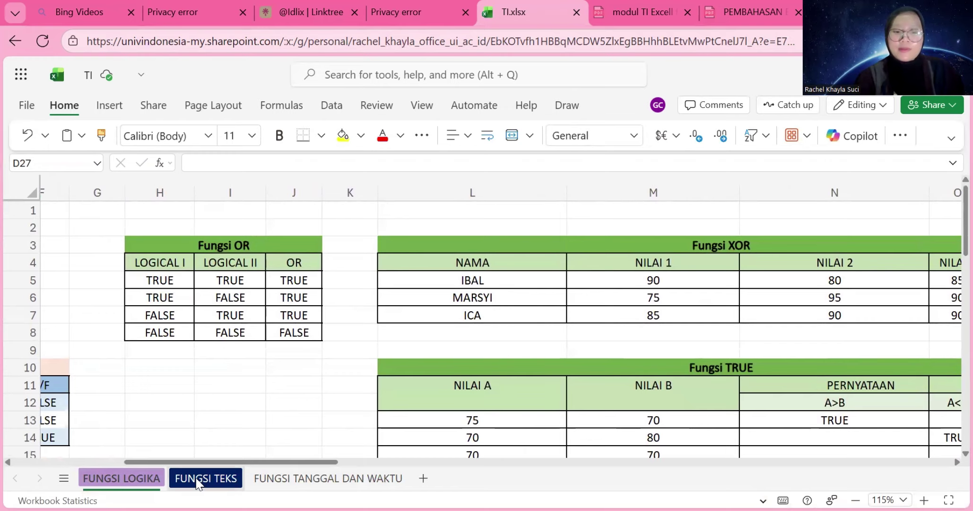
Open the FUNGSI TEKS sheet and examine the text and result cells B5:C6 of the Fungsi Asc table.
click(211, 478)
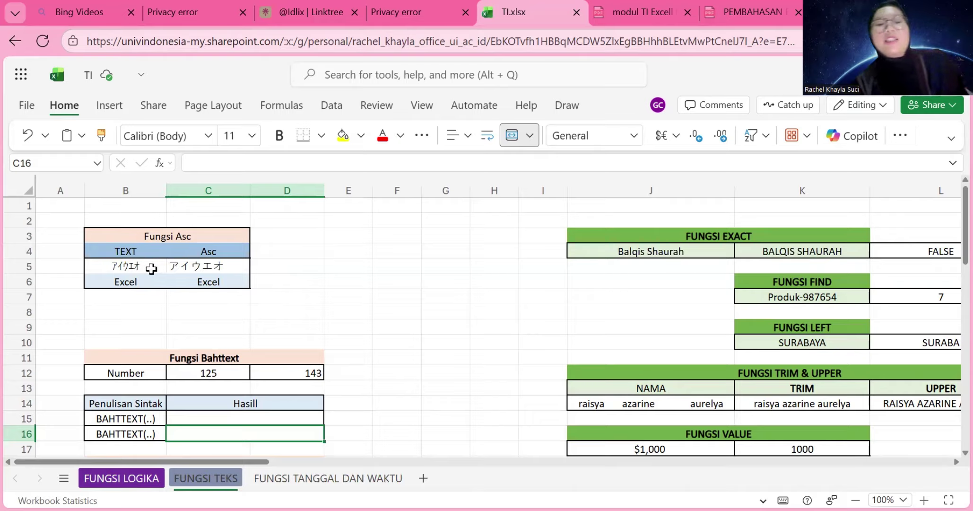
click(132, 267)
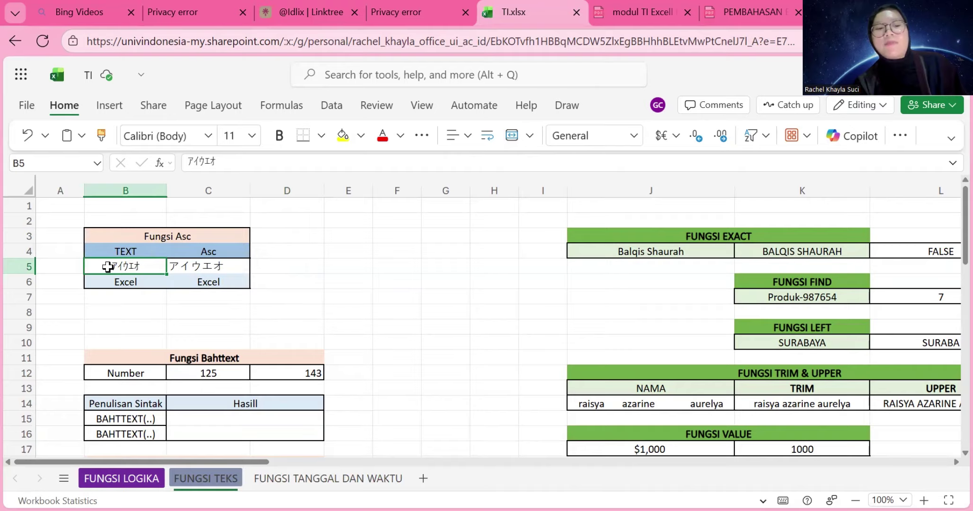
click(201, 266)
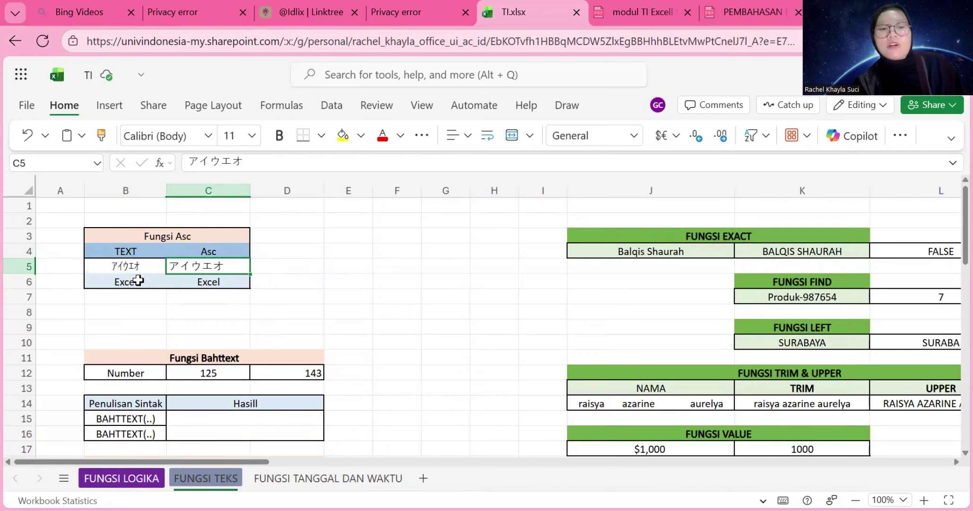
click(137, 281)
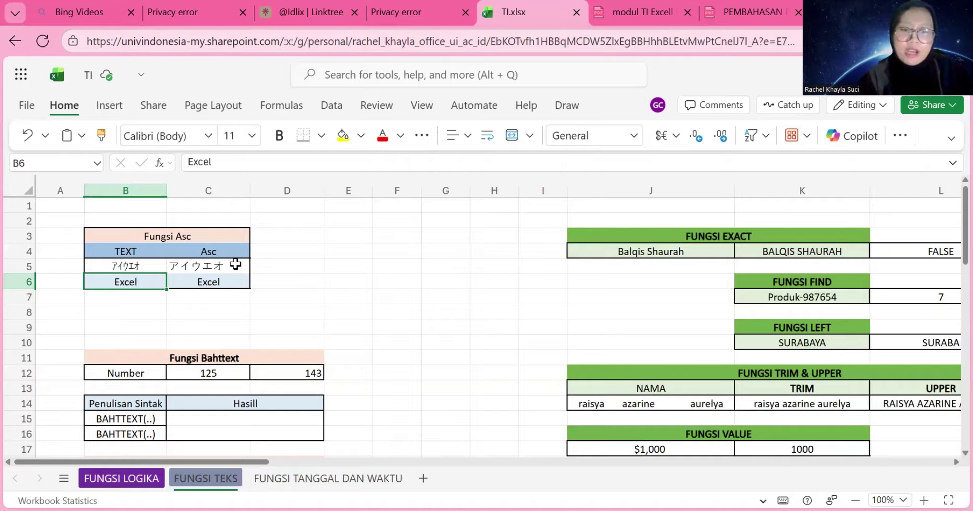
click(211, 284)
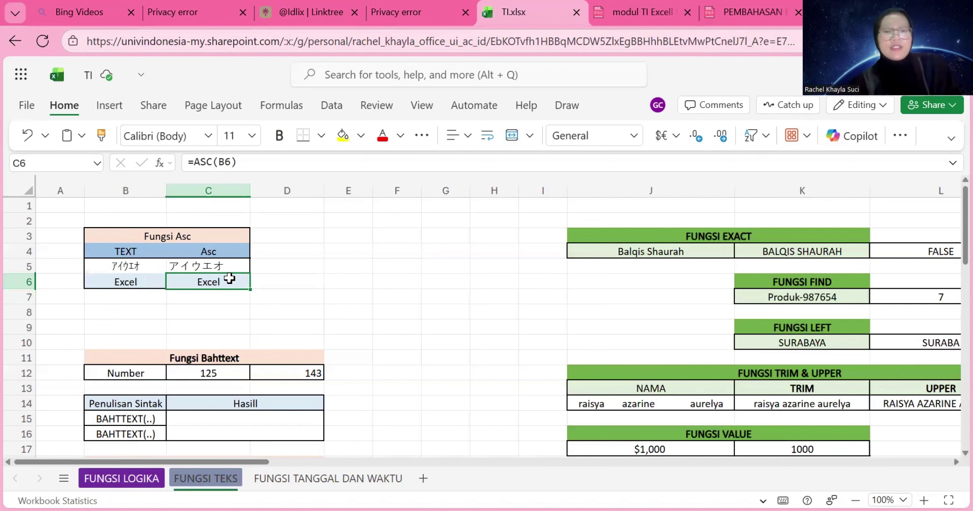
In the Fungsi Bahttext table, enter =BAHTTEXT(C12) in the first Hasill cell, C15.
scroll(232, 239, down, 1)
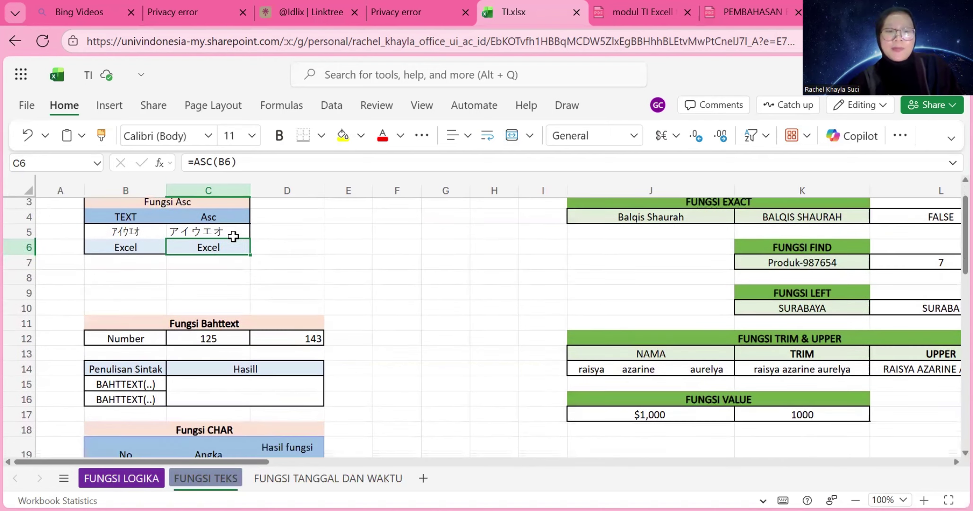
scroll(233, 236, down, 2)
scroll(218, 257, down, 1)
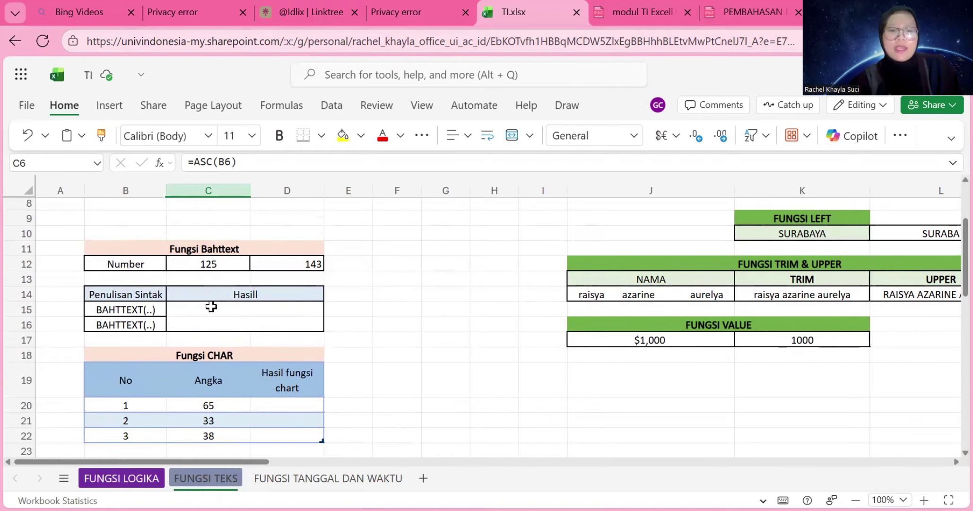
click(211, 307)
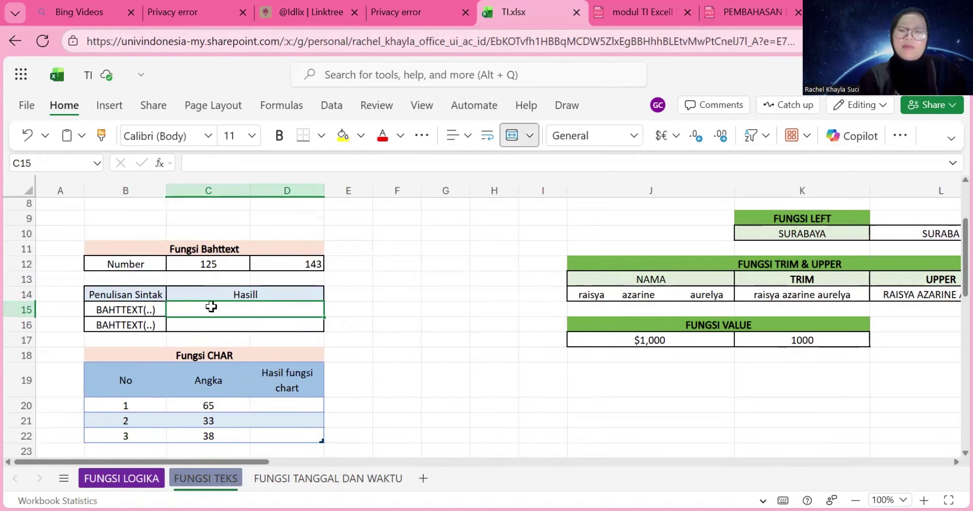
text(=b)
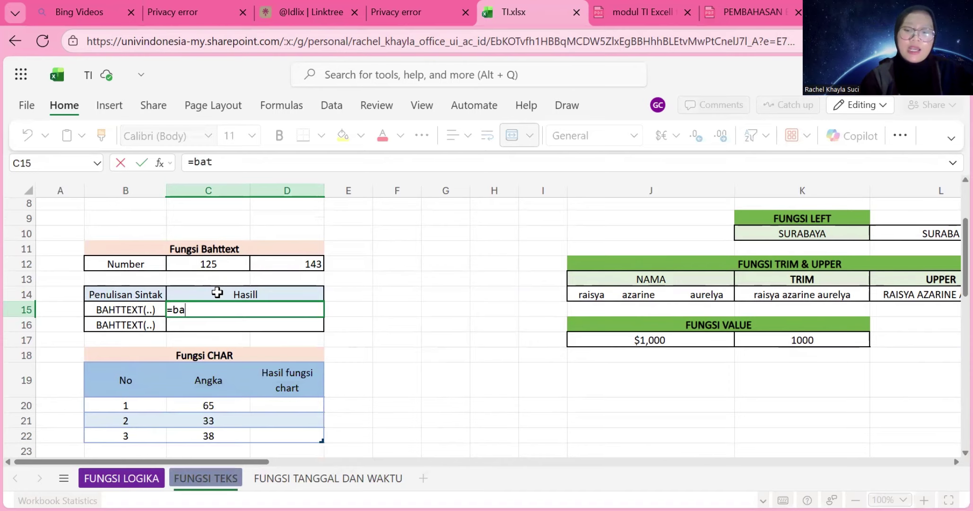
text(a)
click(208, 332)
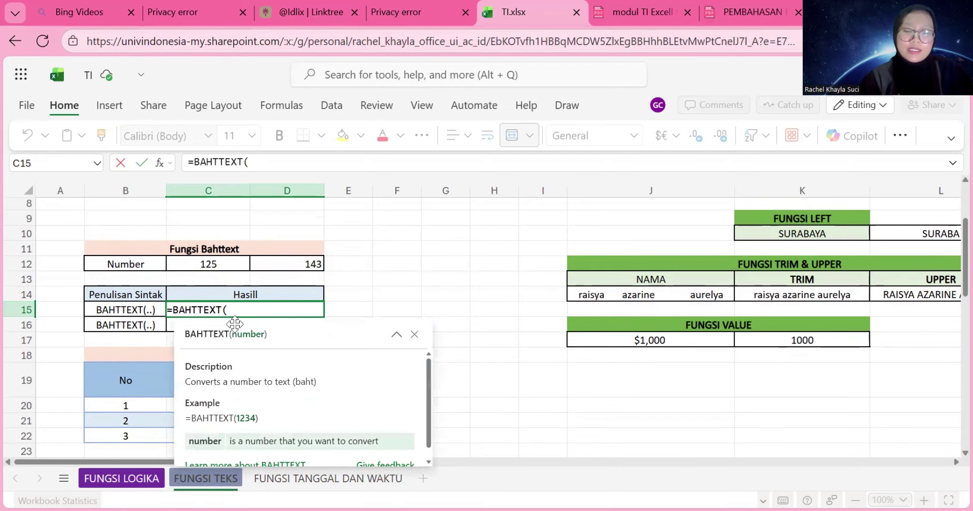
click(214, 266)
text())
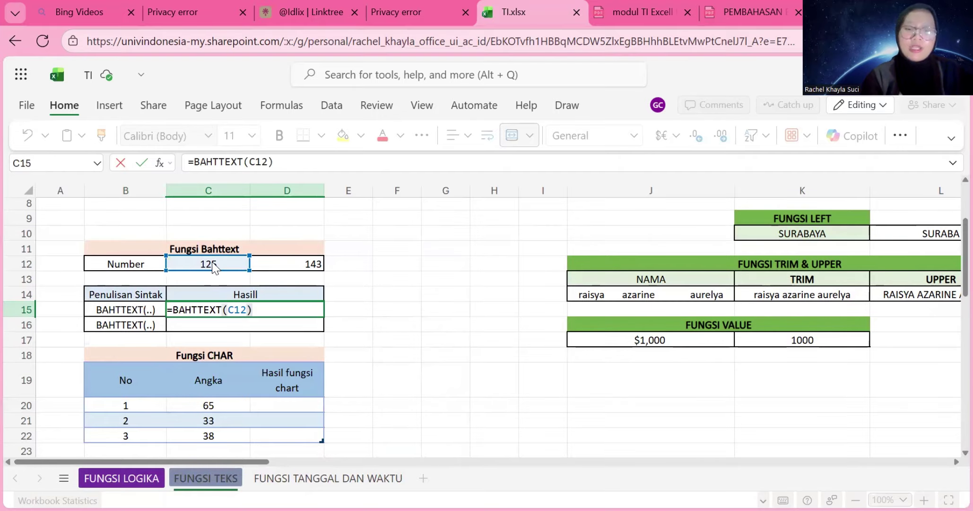
key(Return)
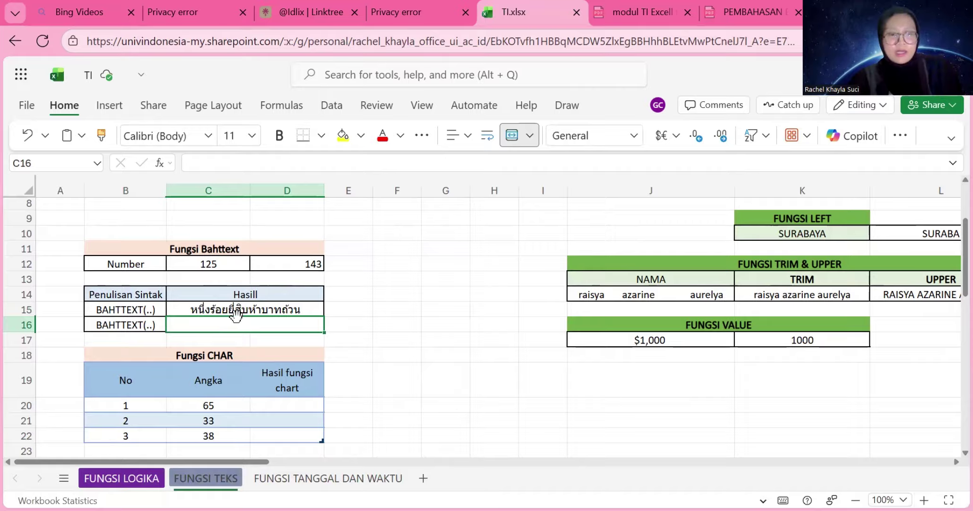
In the Fungsi Bahttext table, enter =BAHTTEXT(D12) in the second Hasill cell, C16.
click(215, 326)
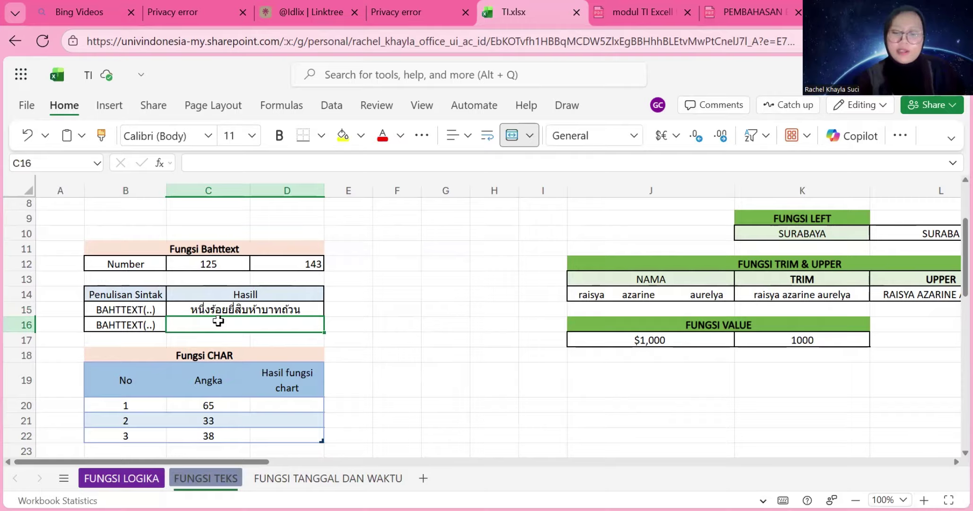
text(=)
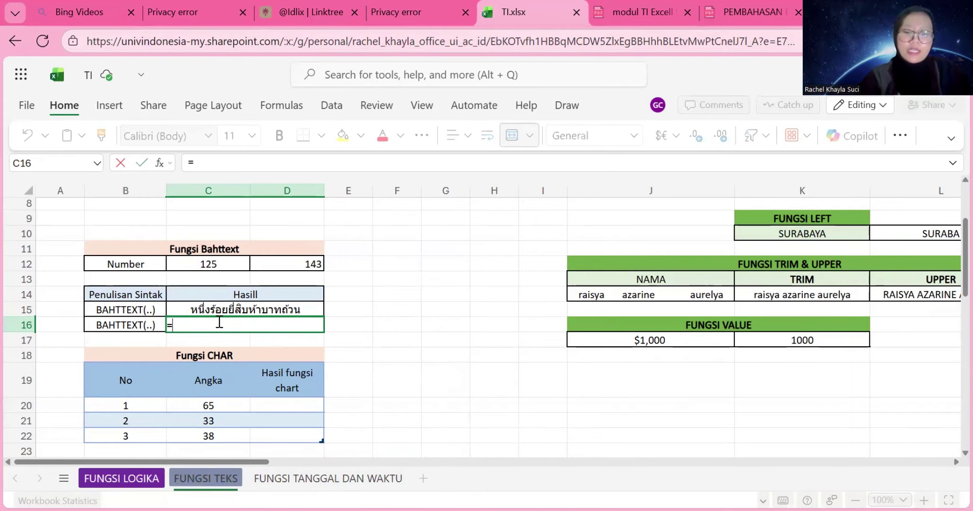
text(bat)
key(BackSpace)
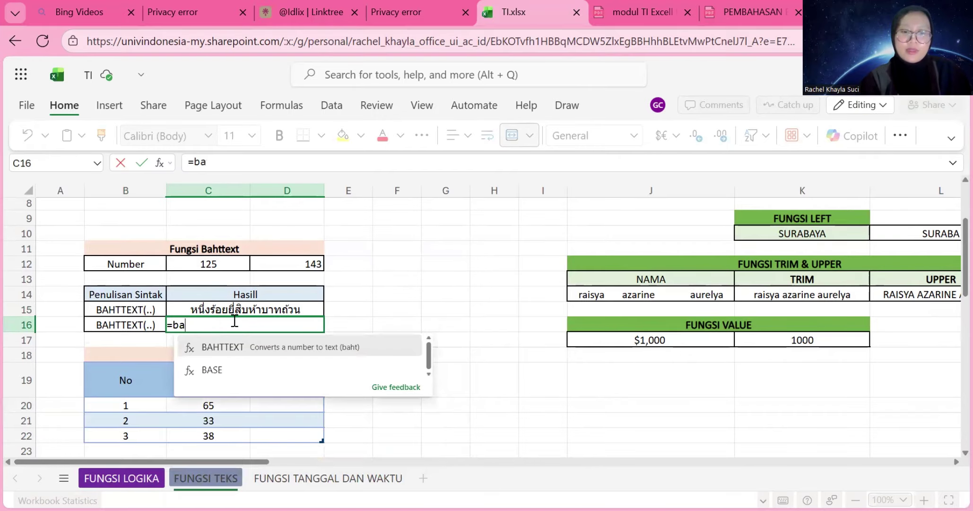
click(243, 346)
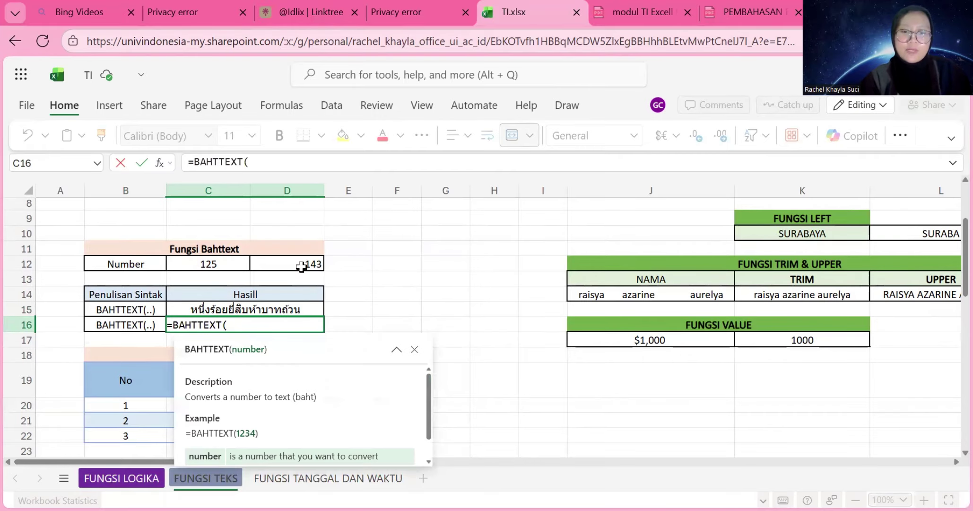
click(299, 266)
text())
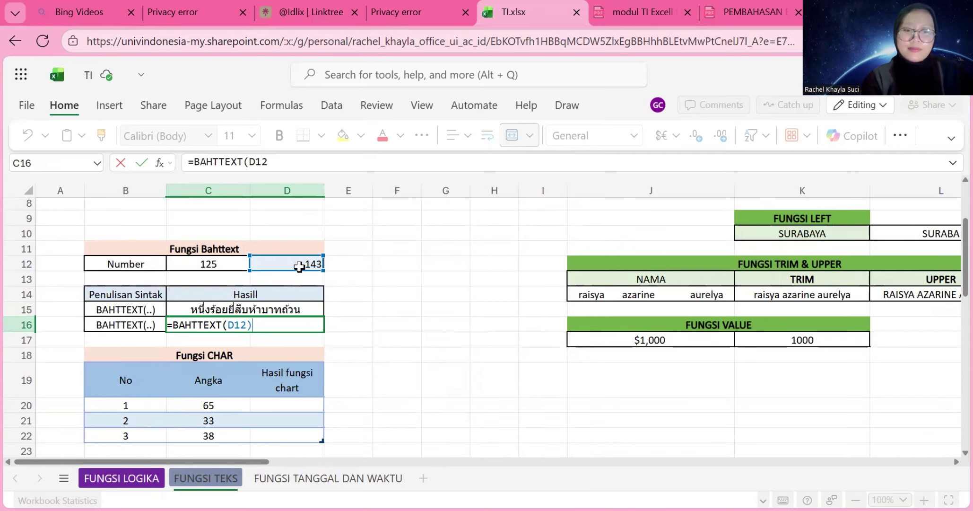
key(Return)
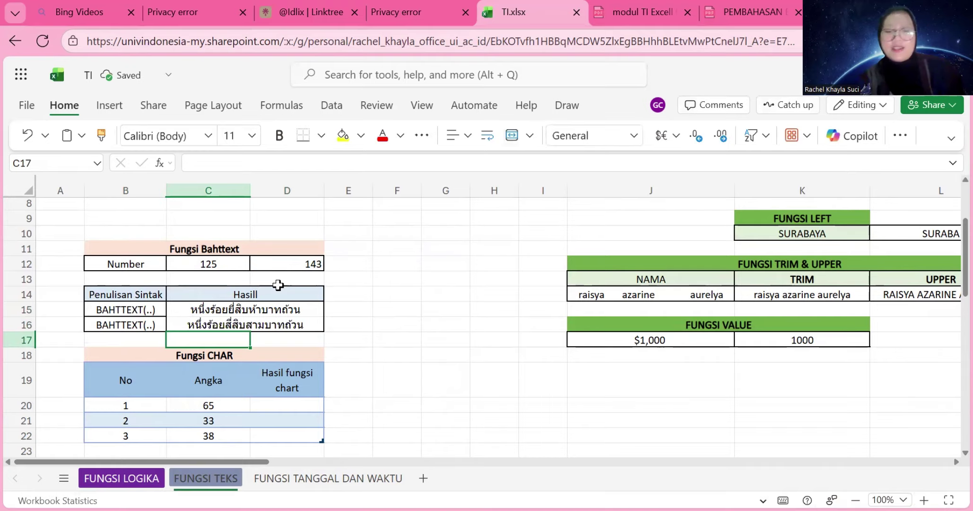
scroll(244, 310, down, 3)
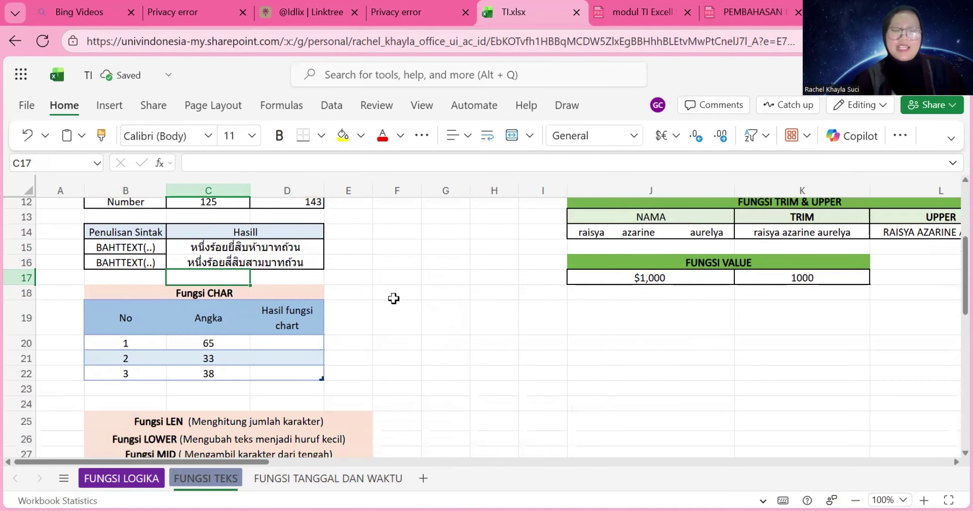
click(393, 293)
scroll(394, 297, down, 1)
scroll(394, 297, down, 1)
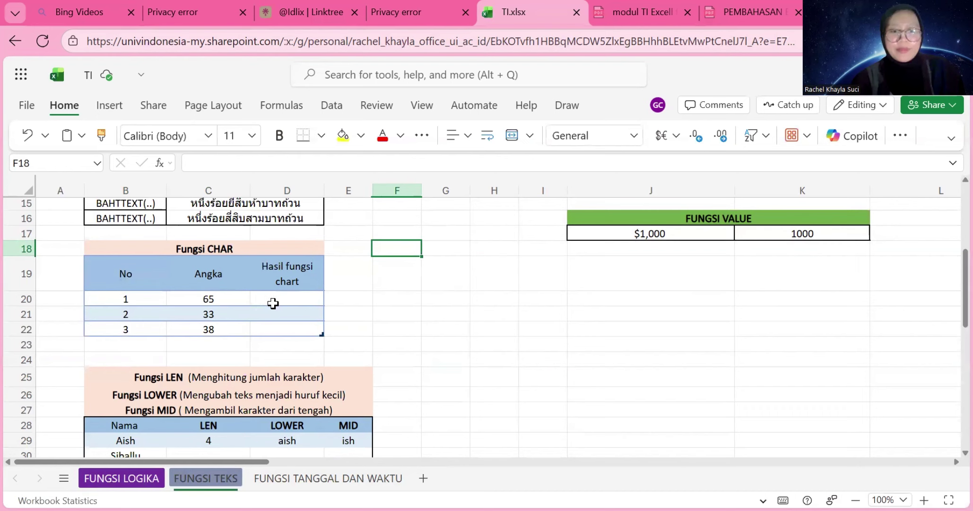
click(273, 303)
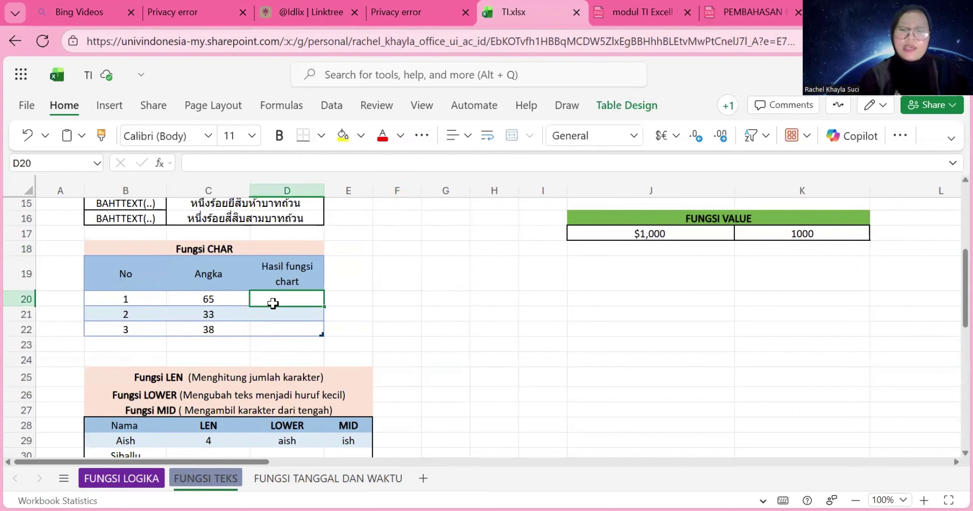
text(=cha)
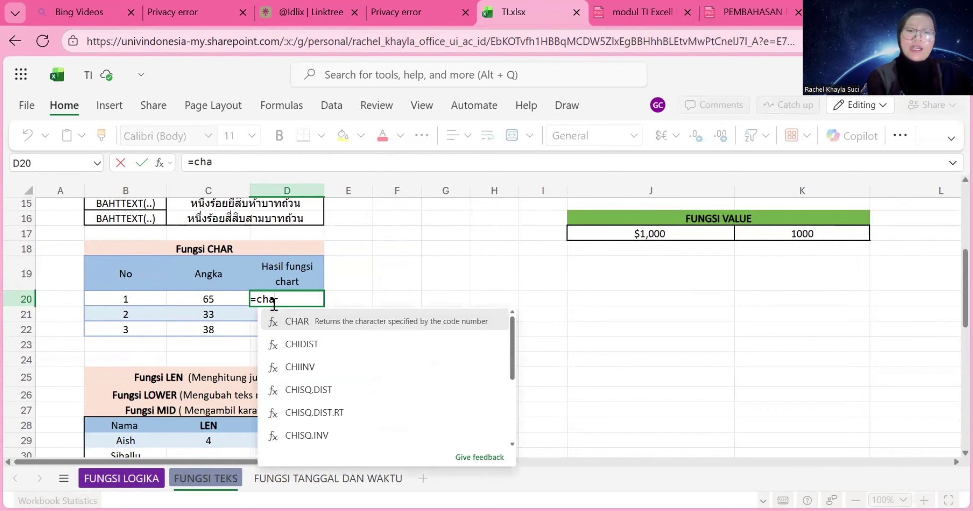
text(r)
double_click(295, 313)
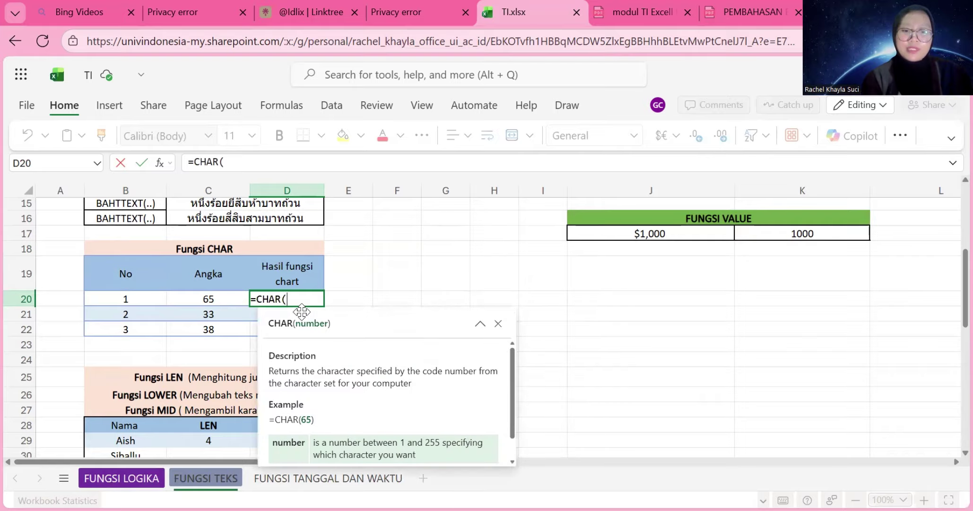
click(216, 298)
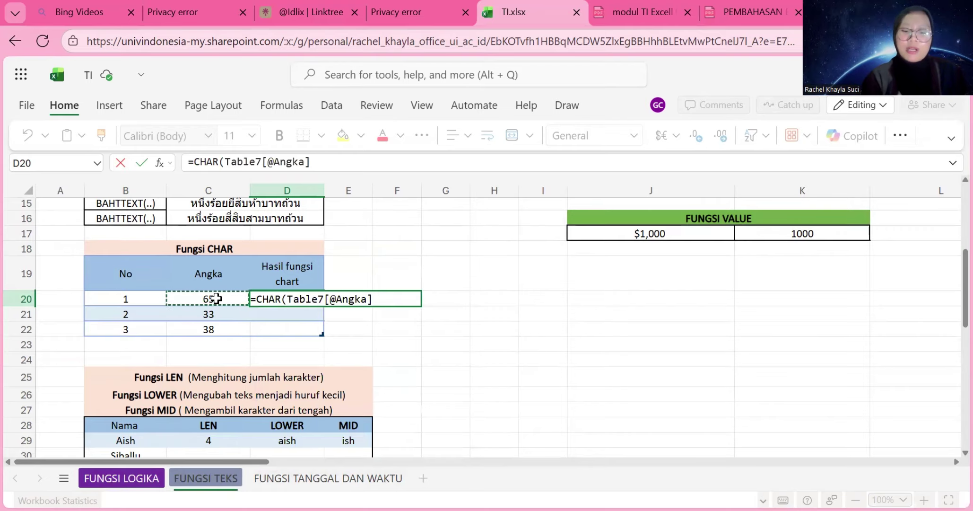
text())
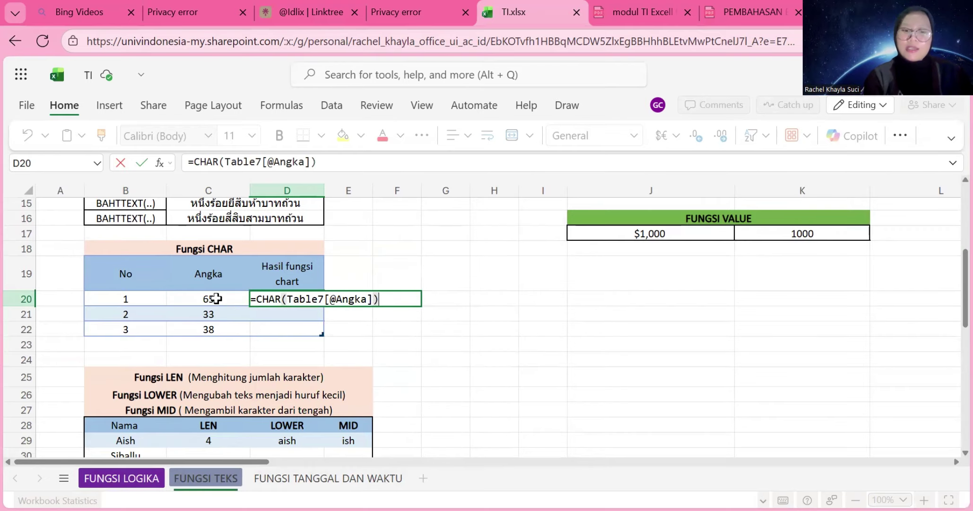
key(Return)
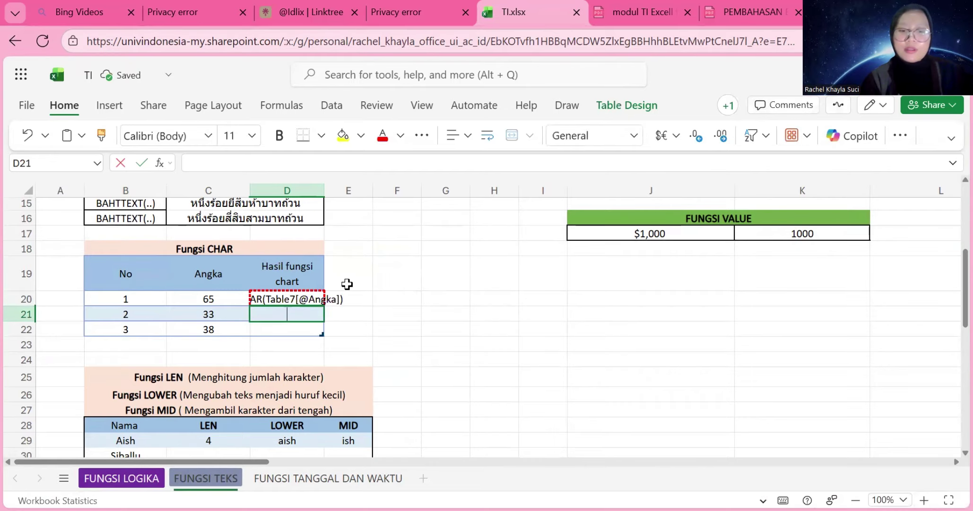
click(330, 295)
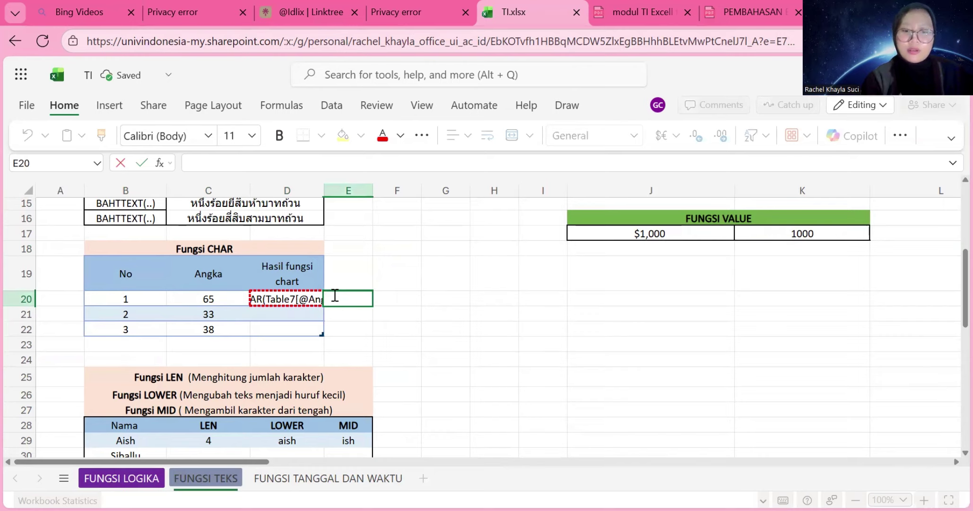
click(380, 297)
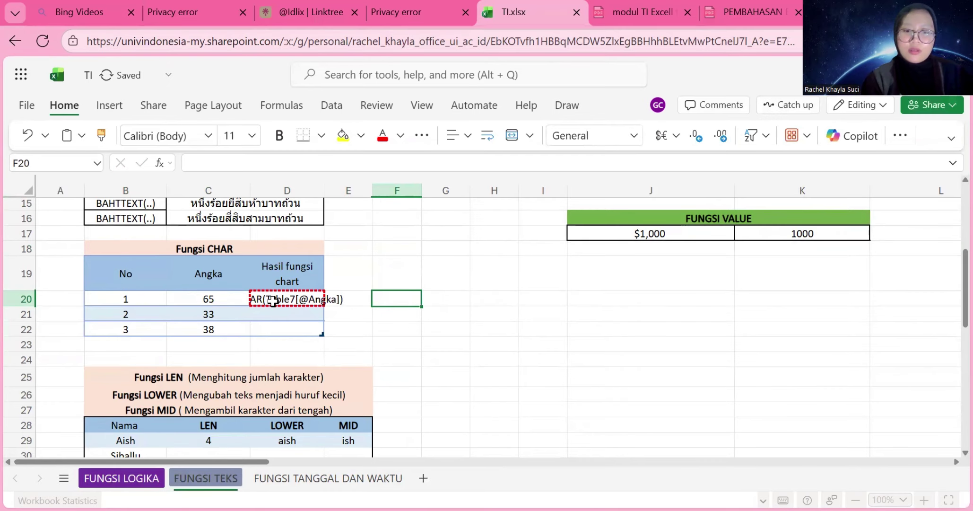
Replace the formula in D20 of the Fungsi CHAR table with =CHAR(65).
double_click(256, 298)
key(BackSpace)
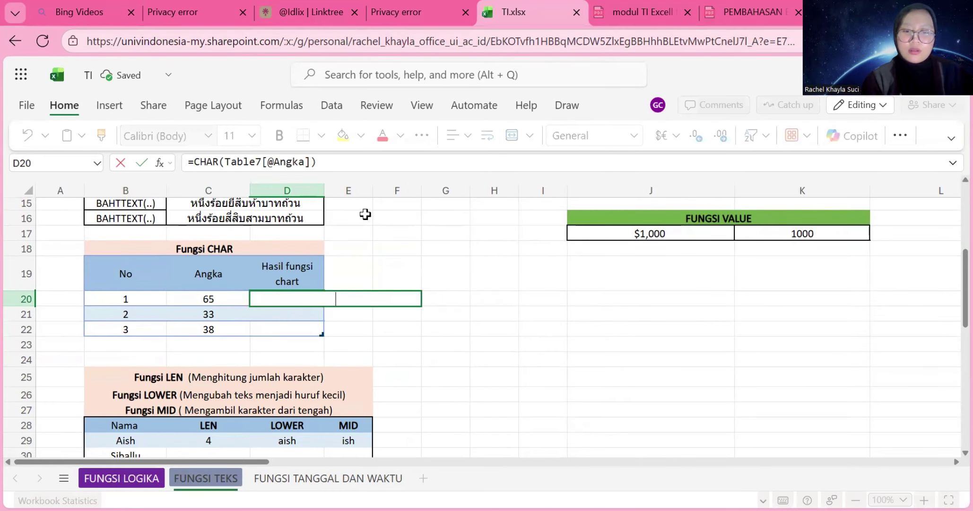
text(=)
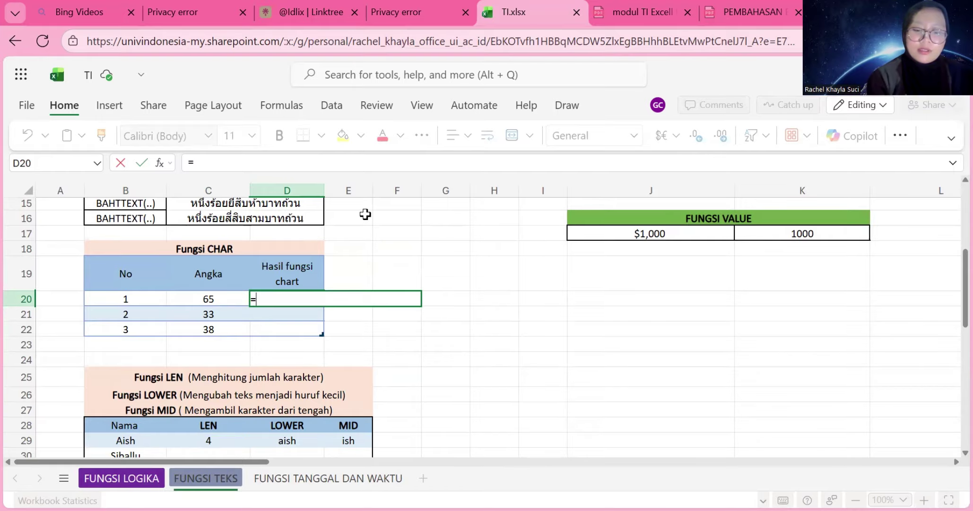
text(char)
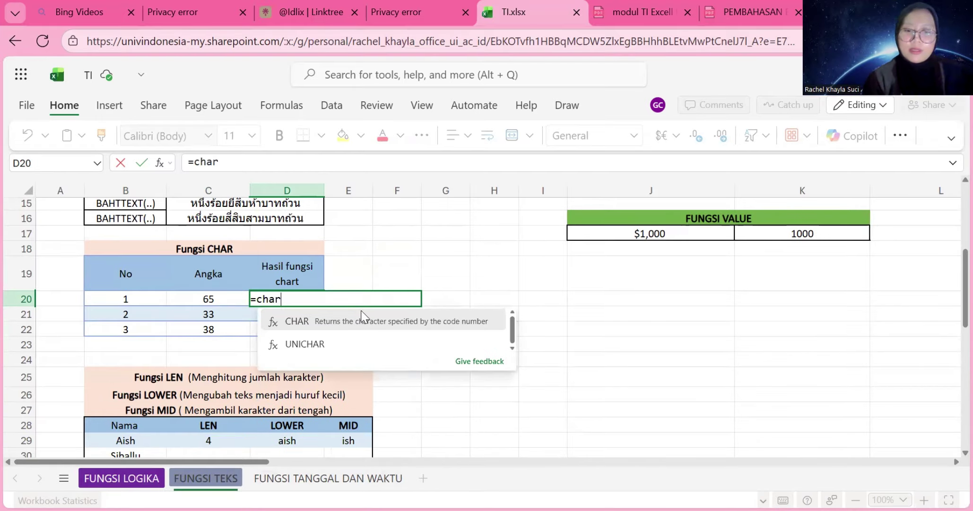
click(354, 320)
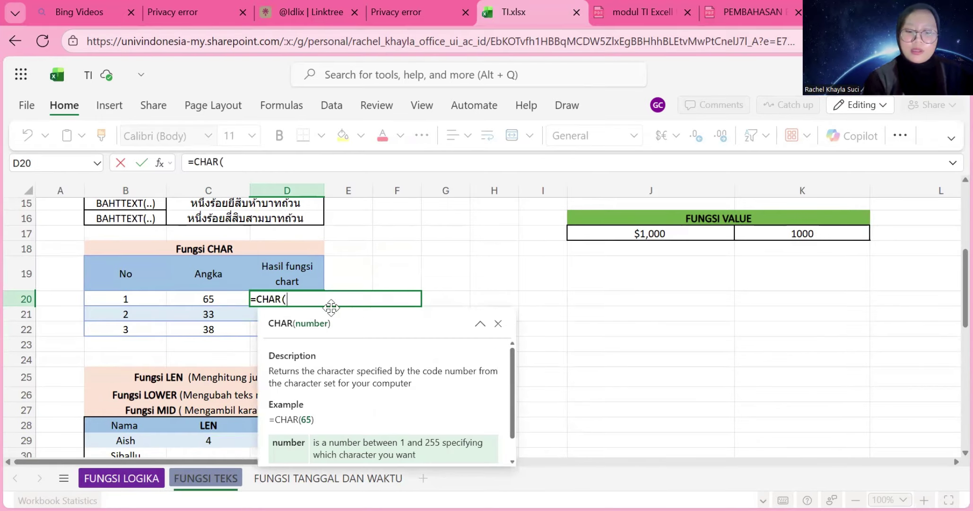
text(65))
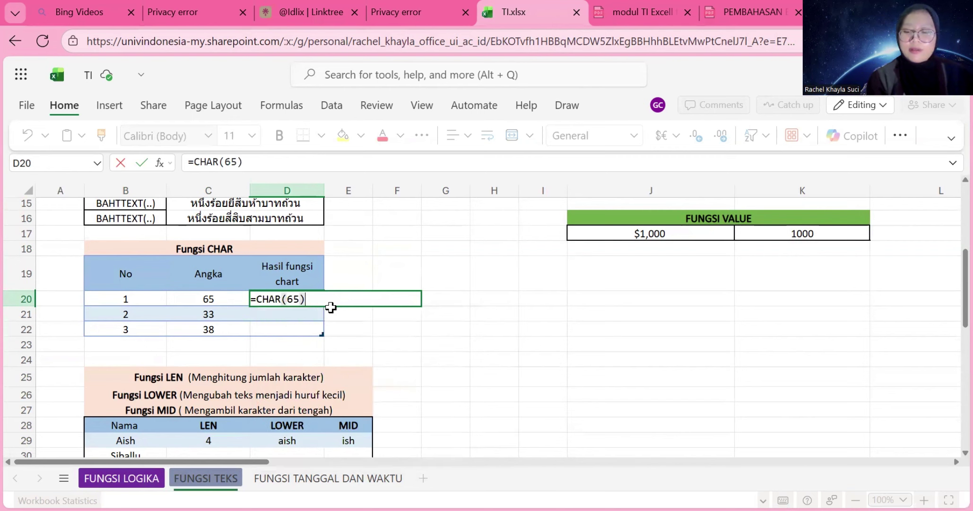
key(Return)
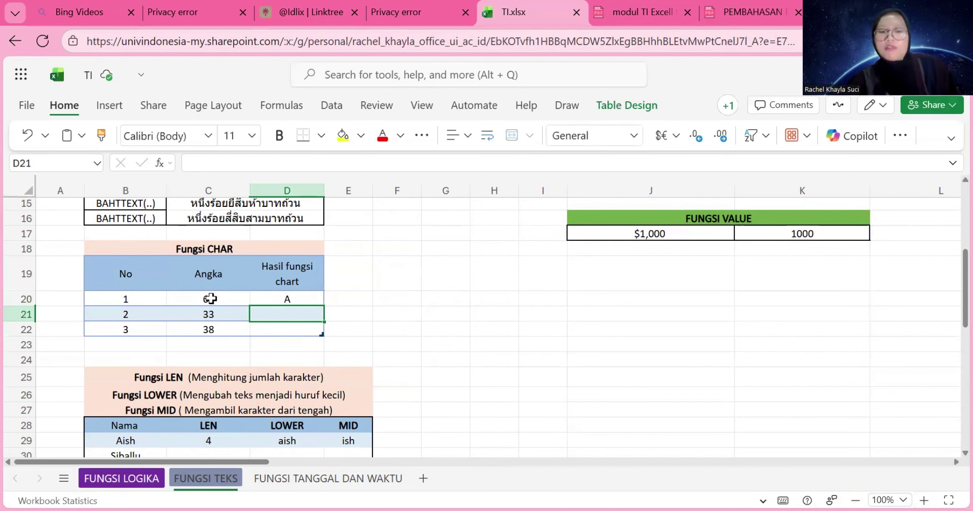
Enter =CHAR(33) as the second Hasil fungsi chart formula, in D21.
text(=)
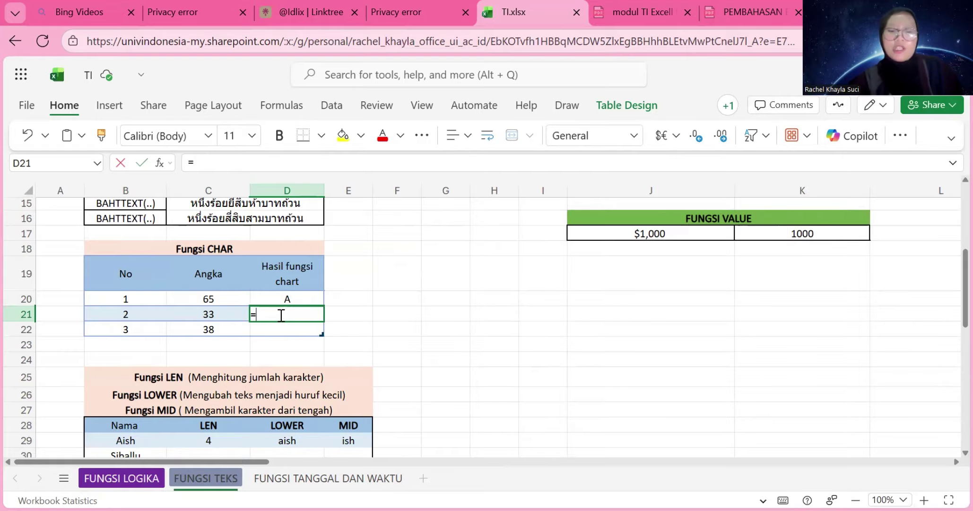
text(c)
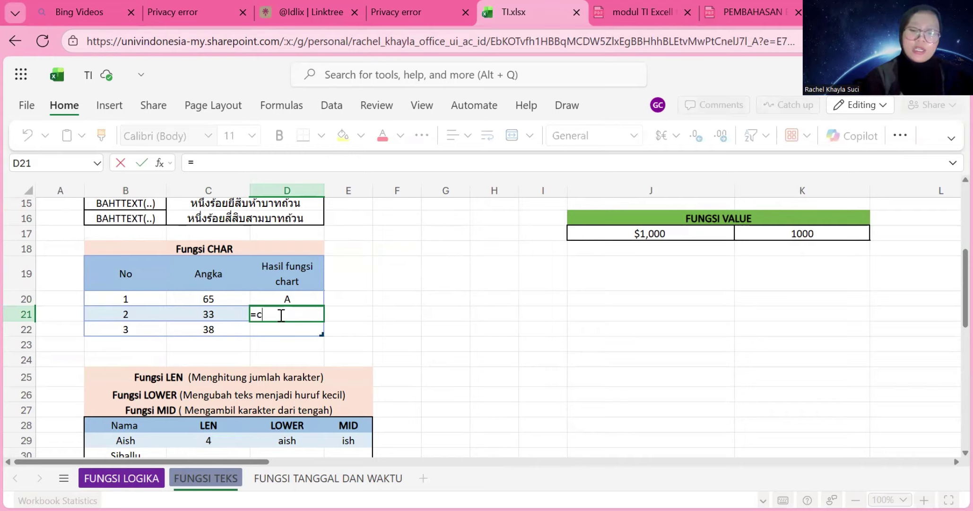
text(har)
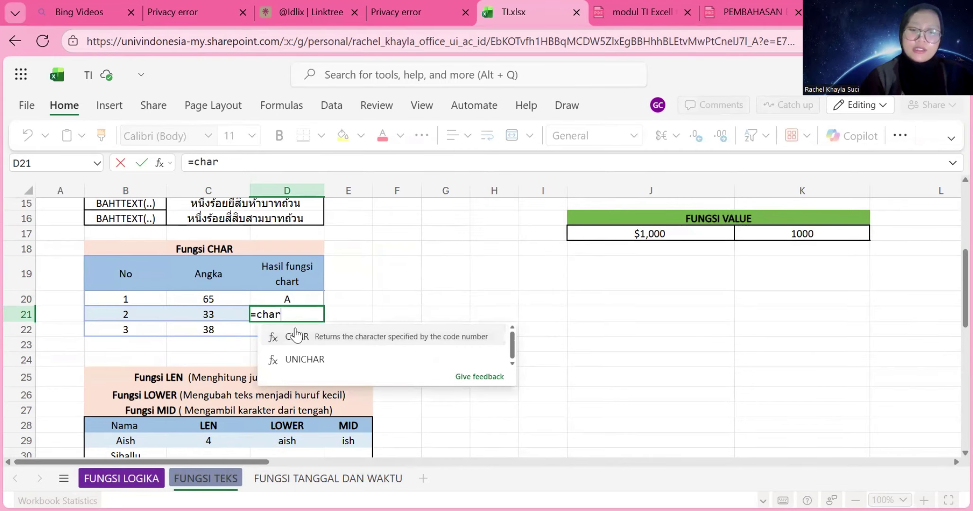
click(316, 331)
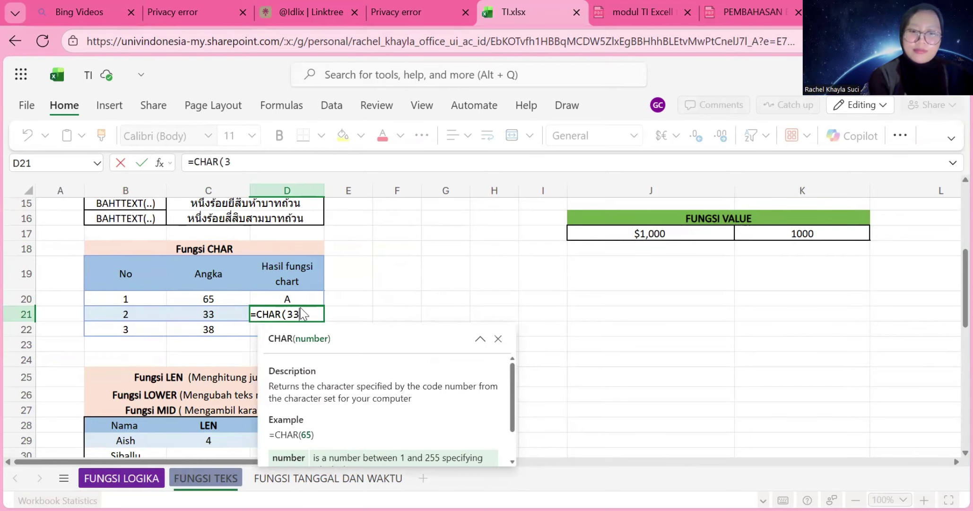
text(33))
key(Return)
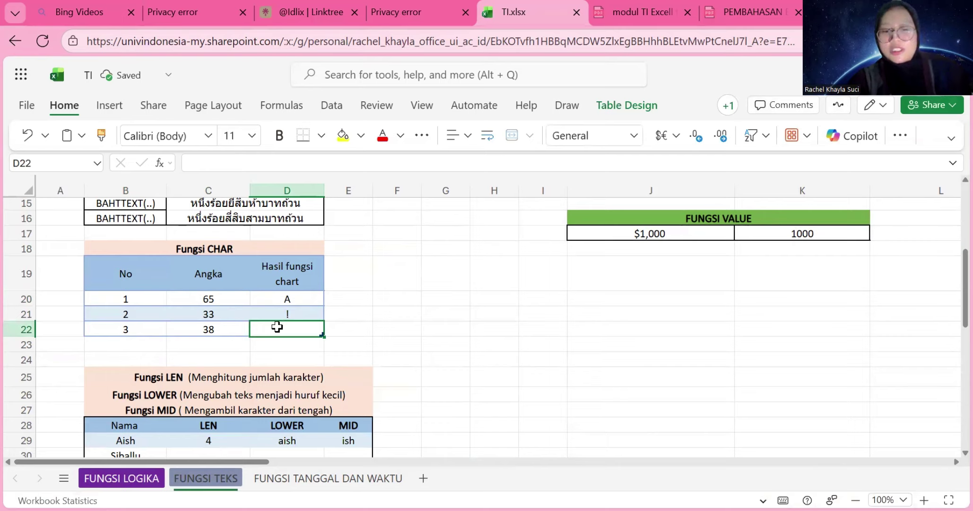
Enter =CHAR(38) as the third Hasil fungsi chart formula, in D22.
text(=)
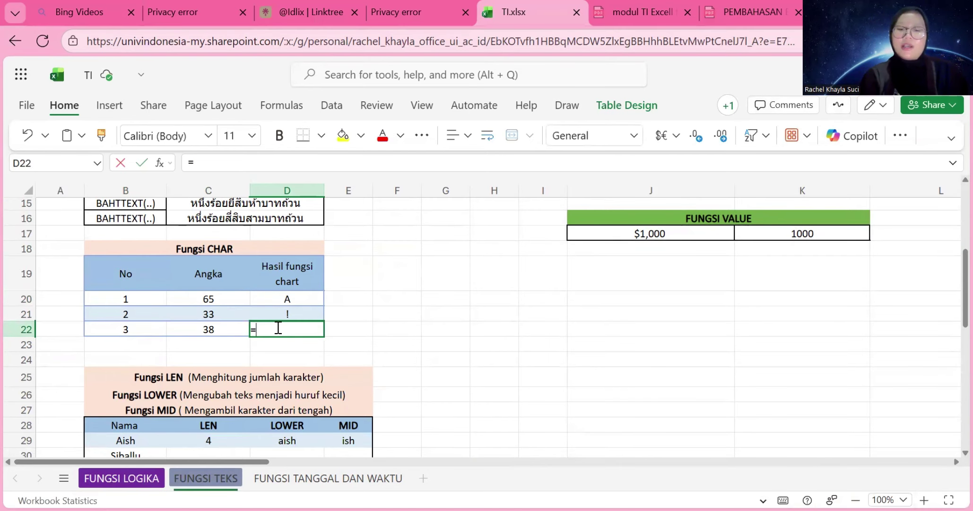
text(char)
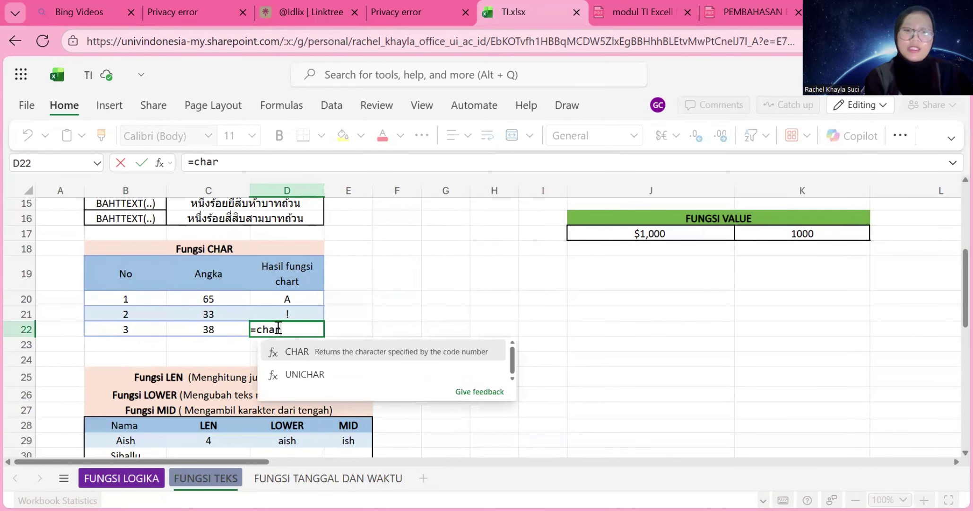
click(294, 351)
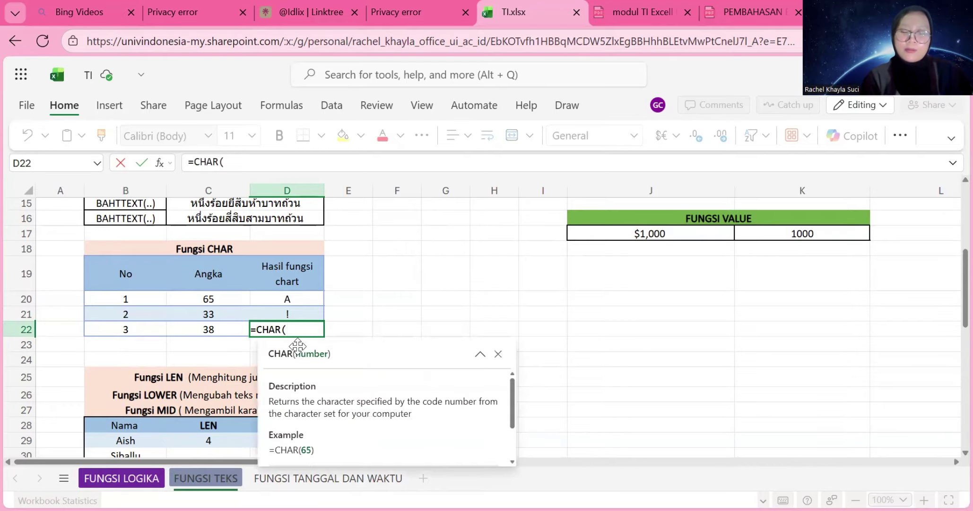
text(38)
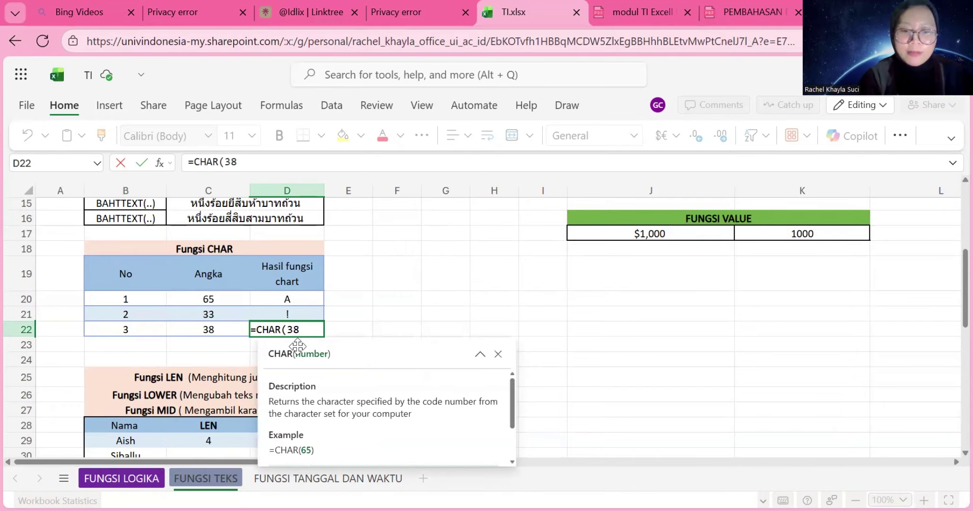
text())
key(Return)
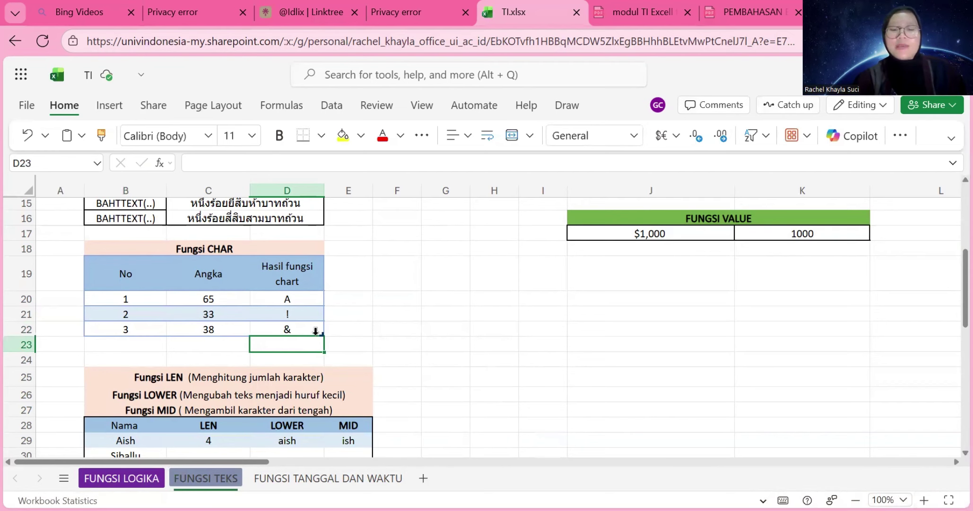
Enter =LEN(B30) in C30, the first empty LEN cell of the Fungsi LEN, LOWER and MID table.
scroll(408, 326, down, 2)
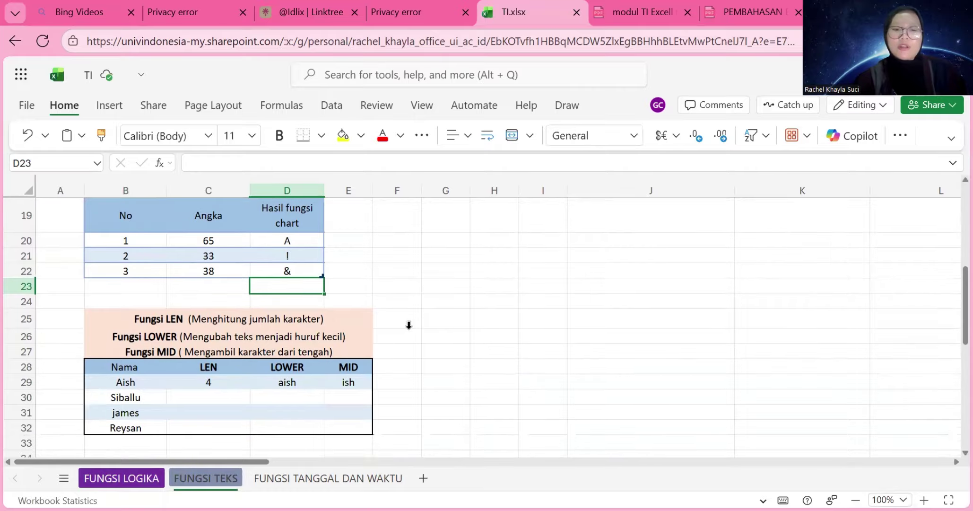
scroll(408, 325, up, 1)
scroll(409, 326, down, 1)
scroll(409, 326, down, 2)
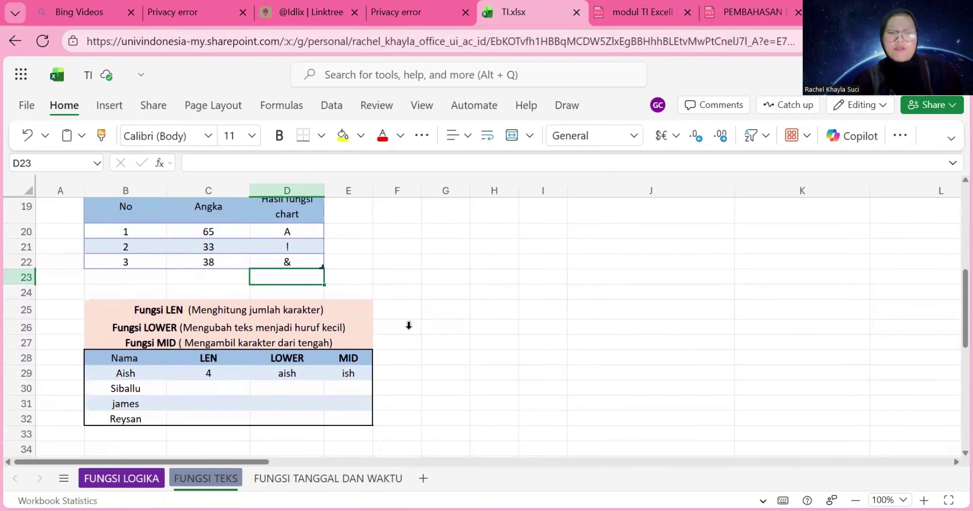
scroll(410, 279, down, 3)
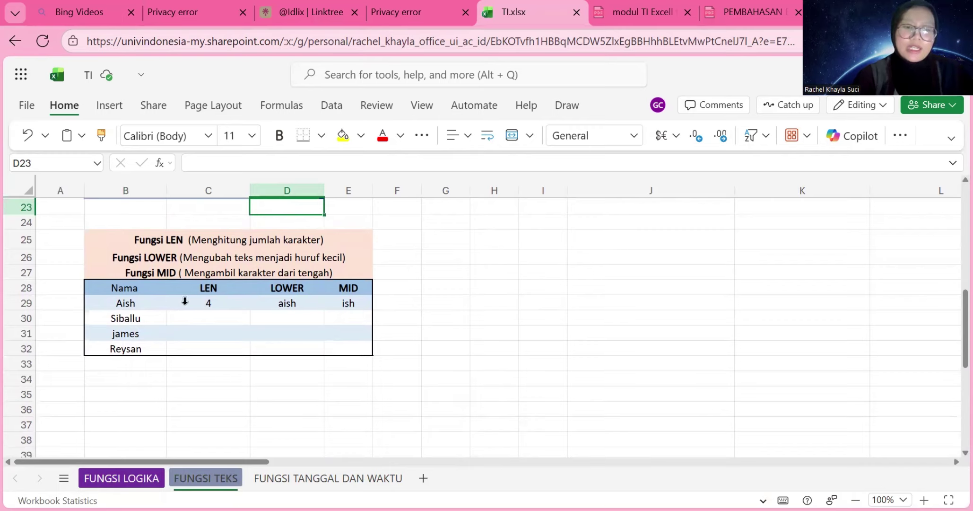
click(208, 313)
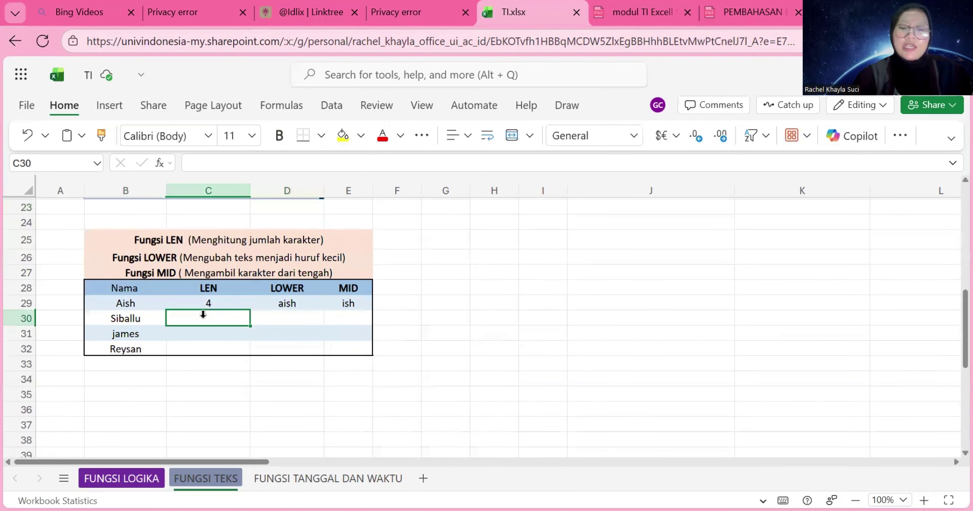
text(=)
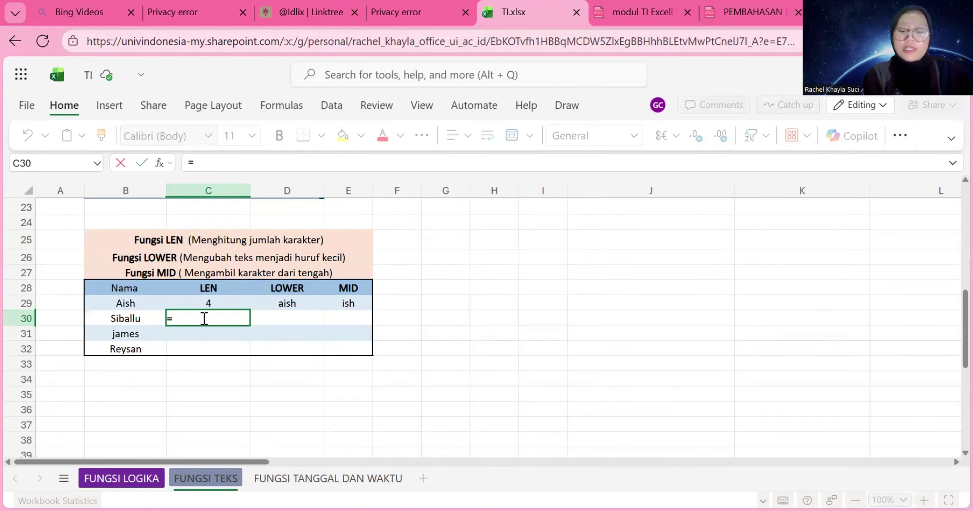
text(k)
key(BackSpace)
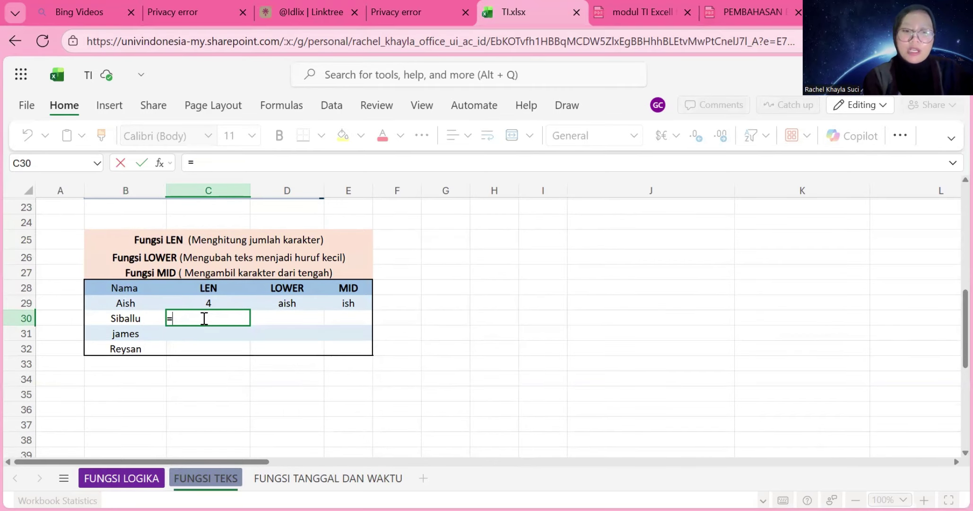
text(len)
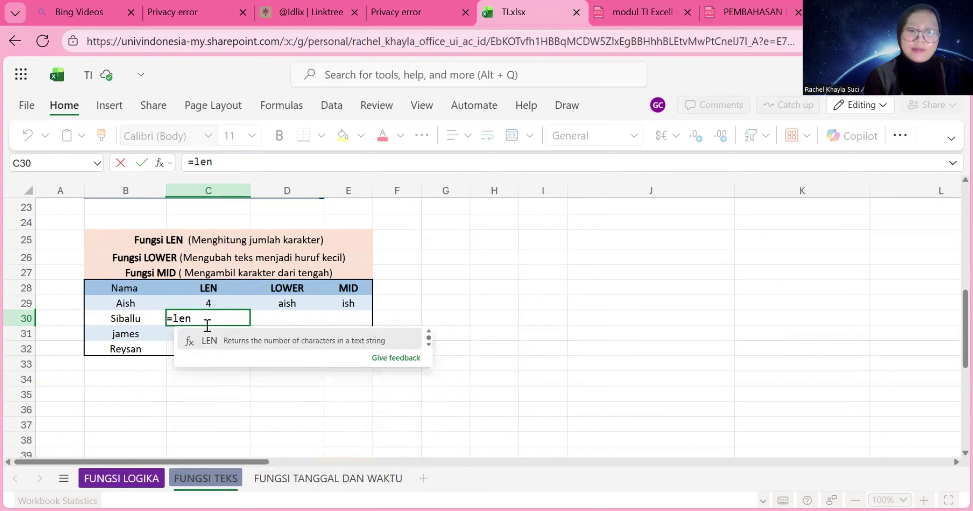
click(217, 336)
click(135, 319)
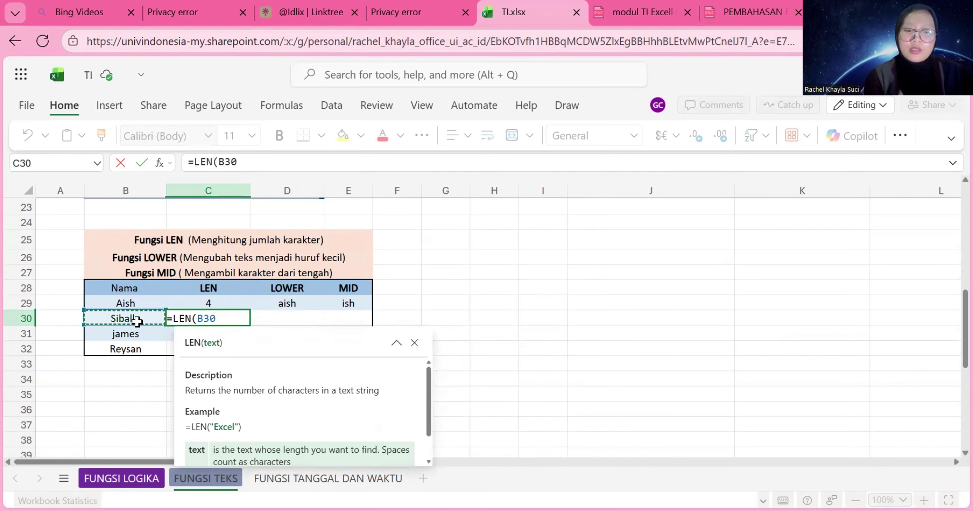
text())
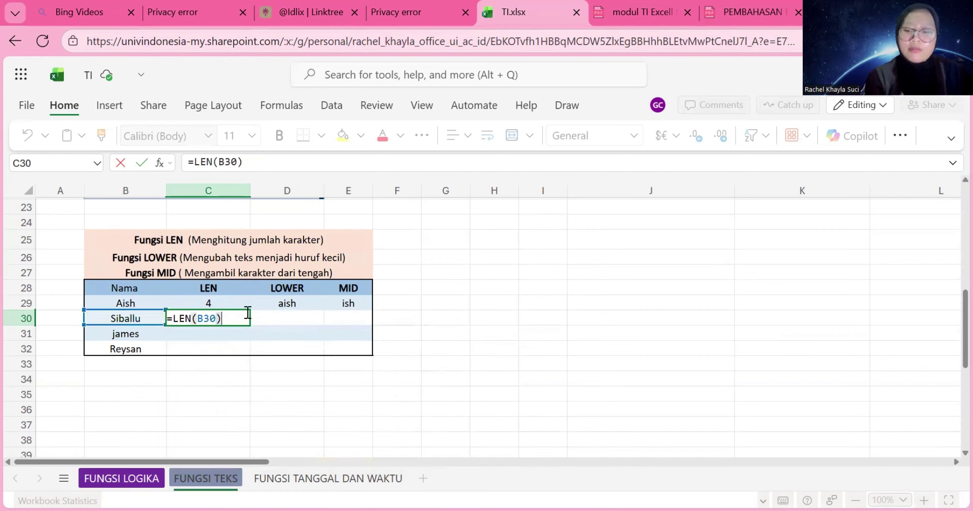
key(Return)
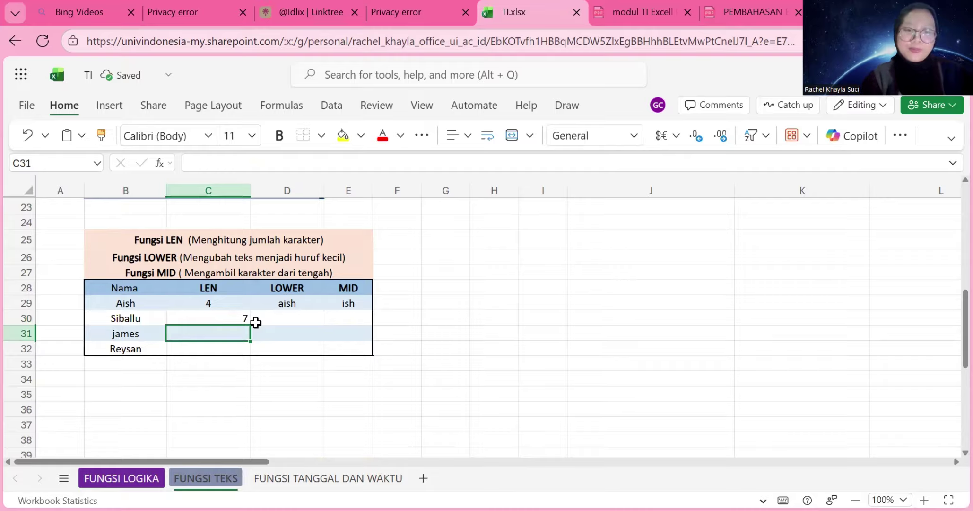
Enter =LEN(B31) in C31 to count the characters of the name in row 31.
text(=)
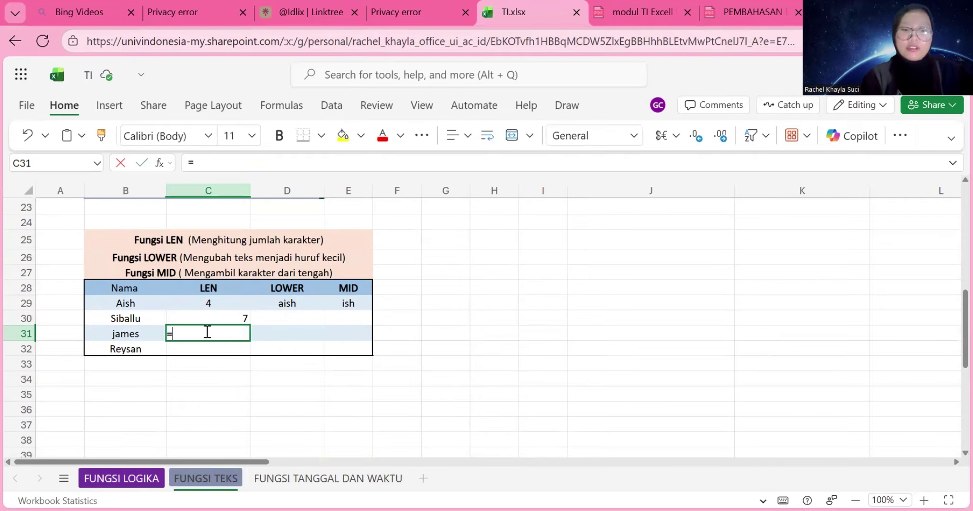
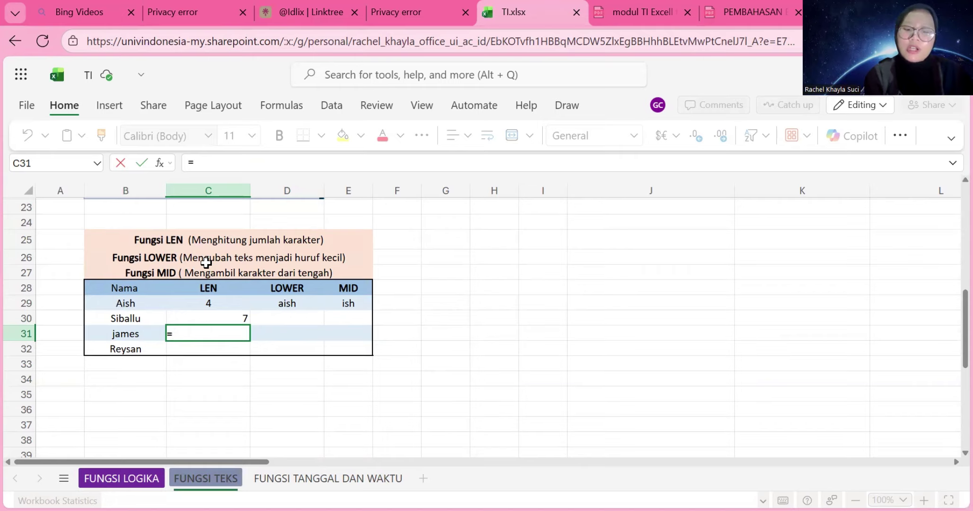
text(Len)
double_click(207, 296)
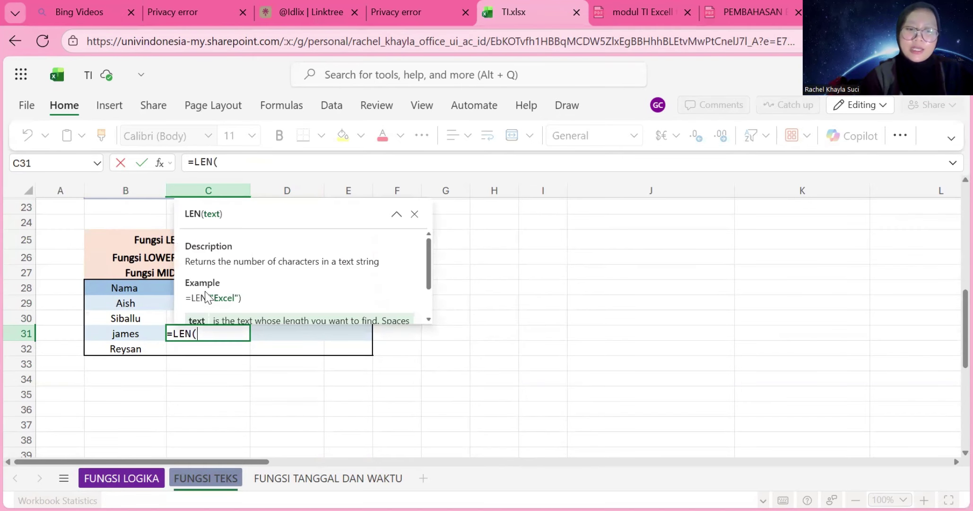
click(137, 333)
text())
key(Return)
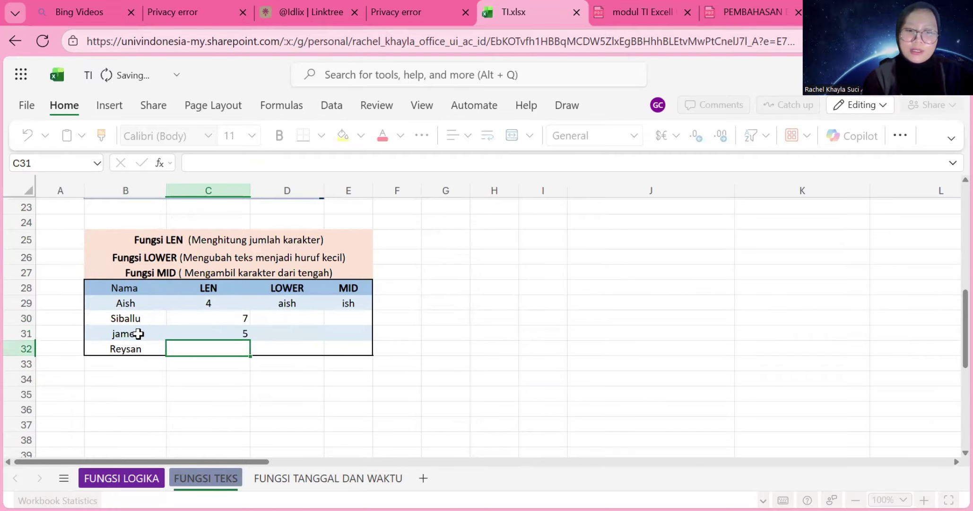
Complete the LEN column by entering =LEN(B32) in C32.
text(=)
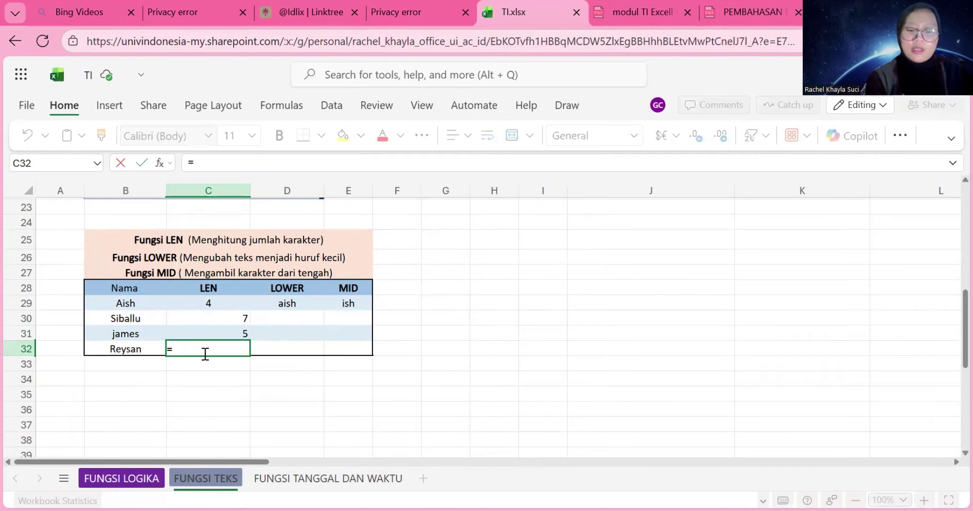
text(len)
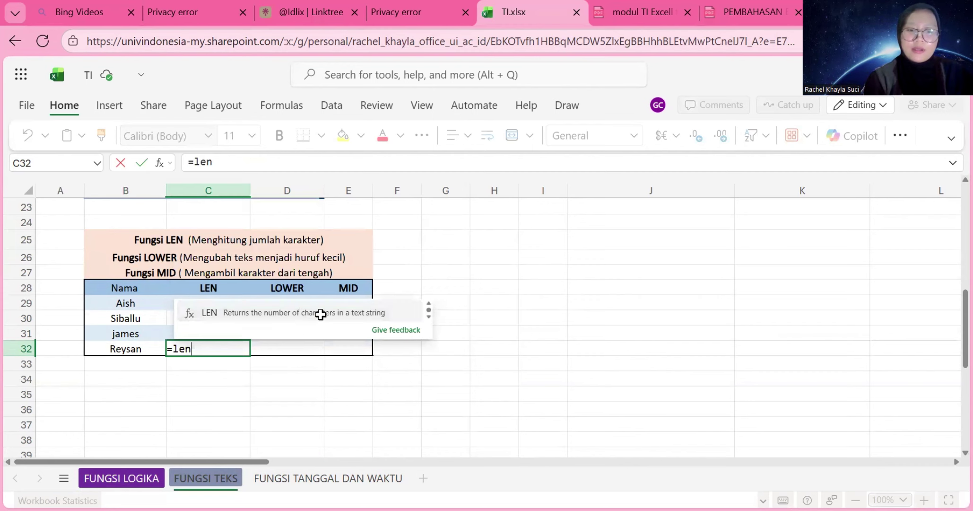
click(321, 314)
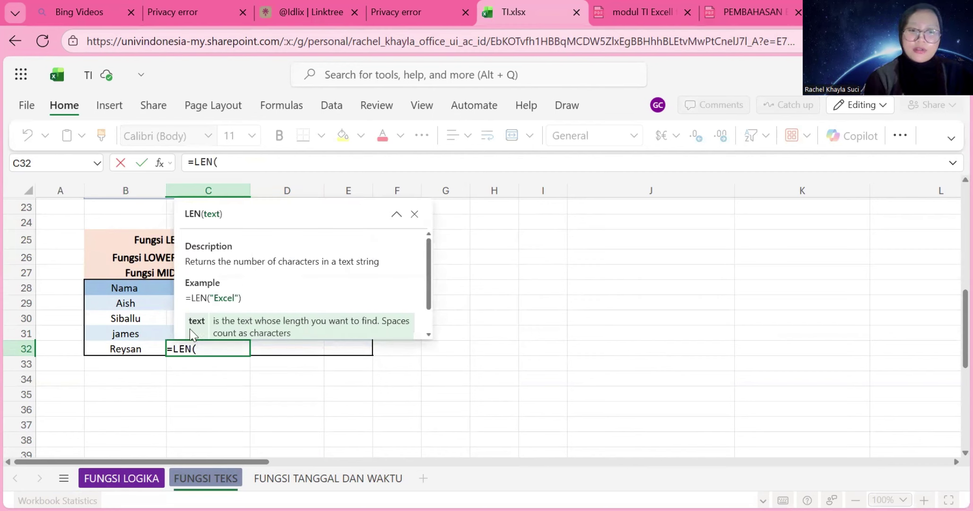
click(119, 350)
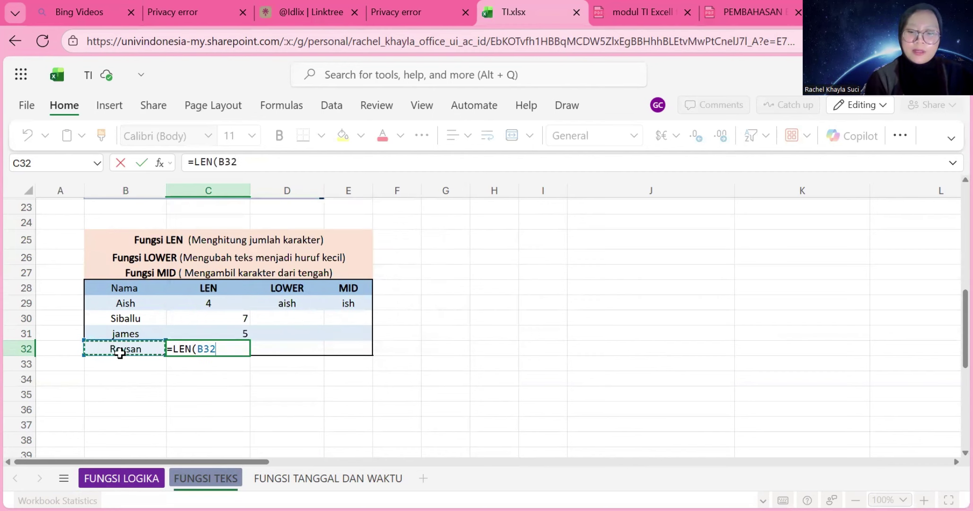
text())
key(Return)
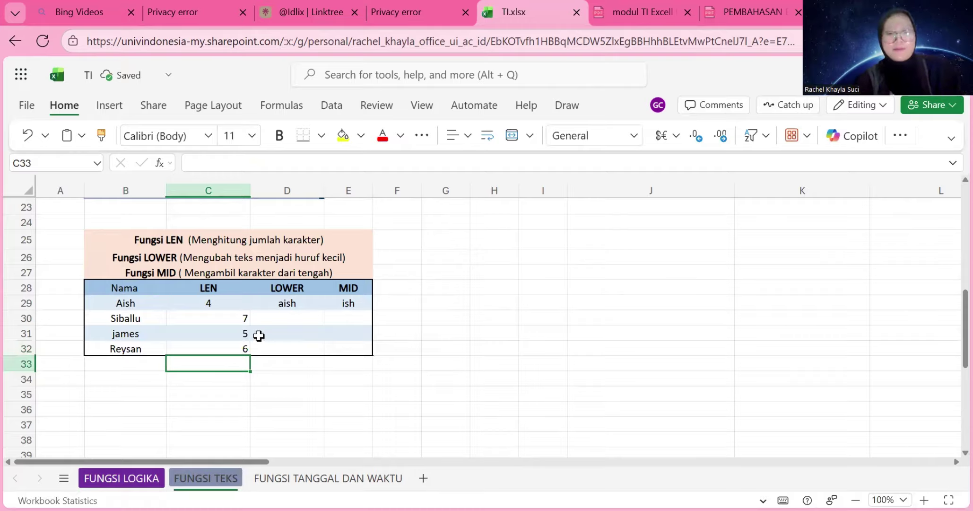
Enter =LOWER(B30) in D30 of the LOWER column and fill the formula down through D32.
click(281, 320)
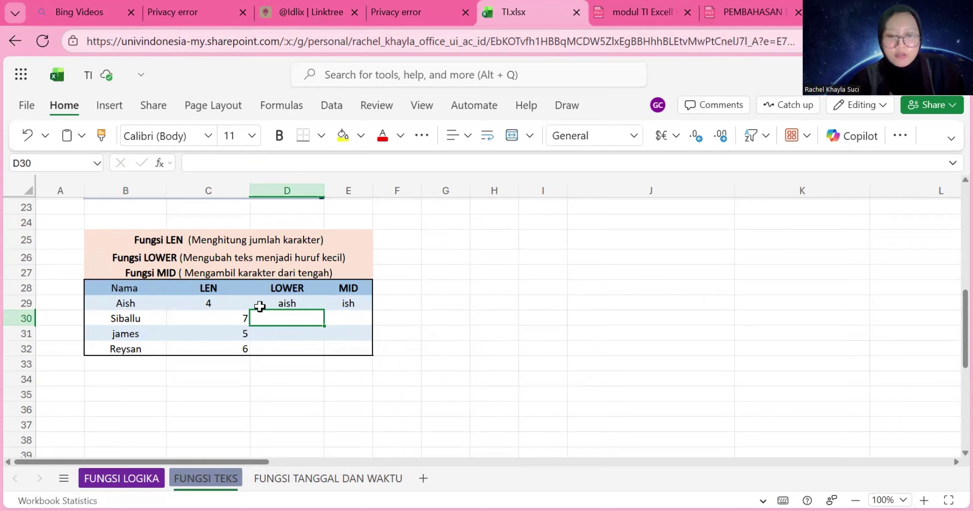
text(=)
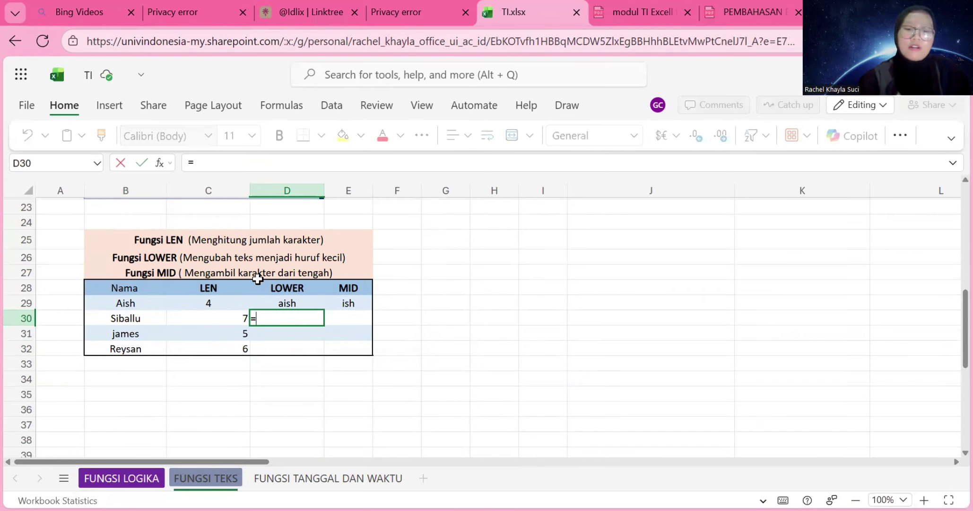
text(lo)
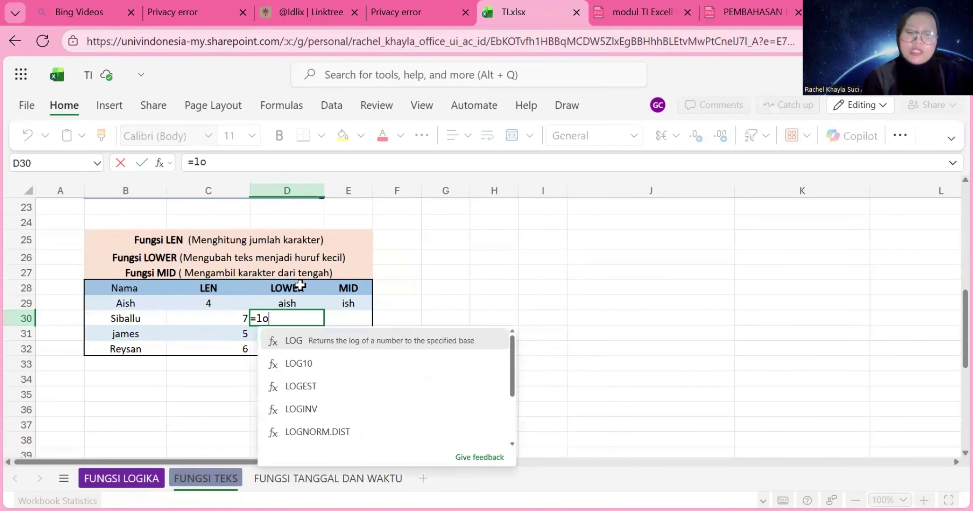
text(we)
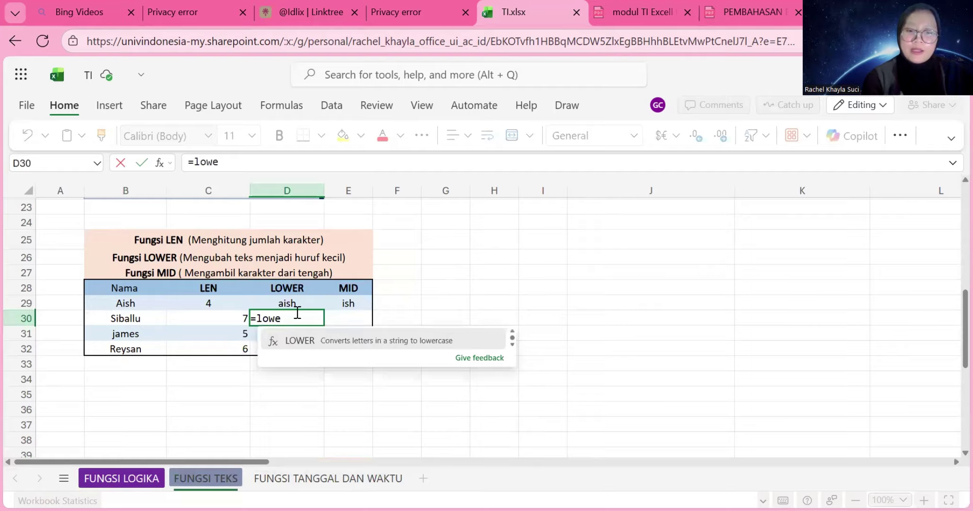
click(283, 338)
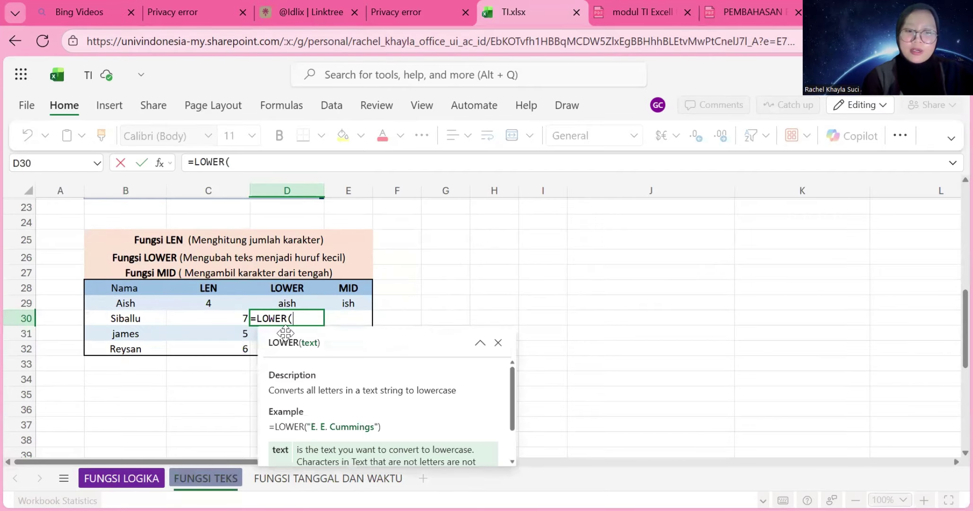
click(142, 322)
text())
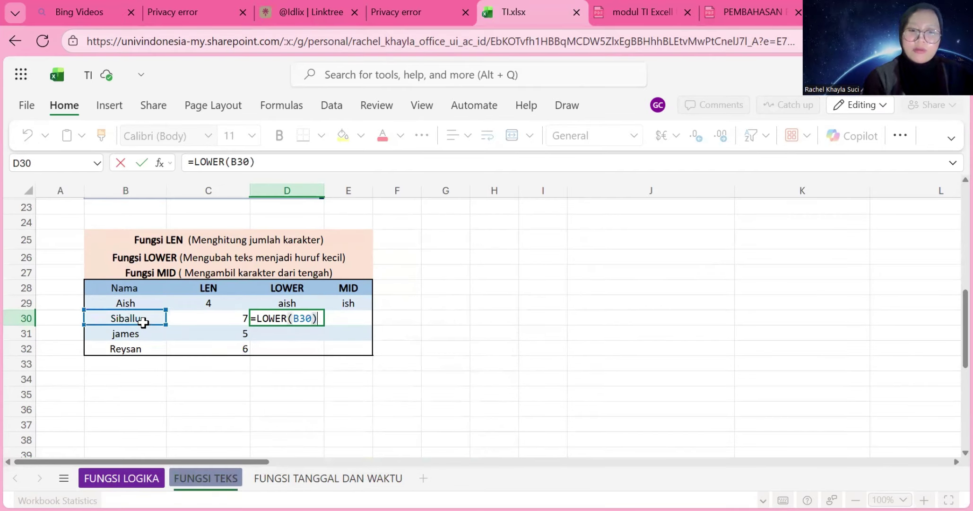
key(Return)
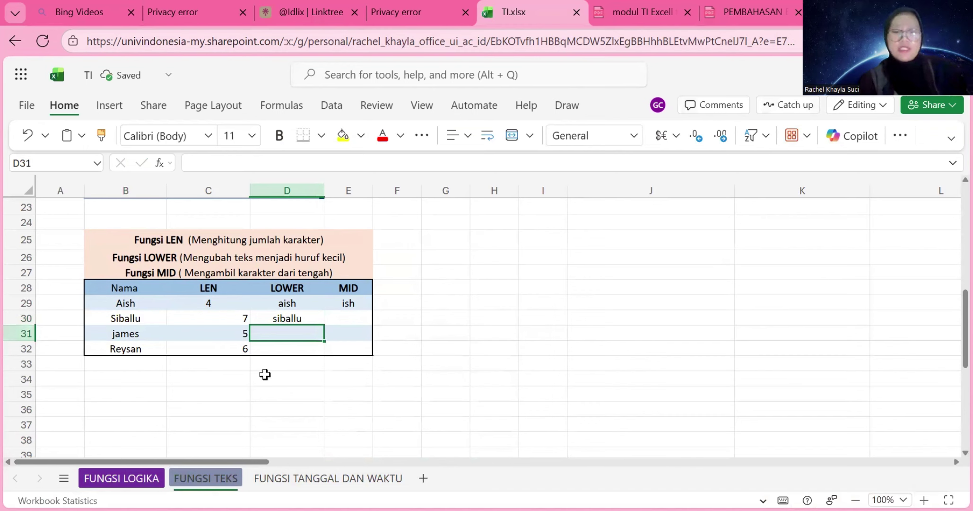
click(301, 314)
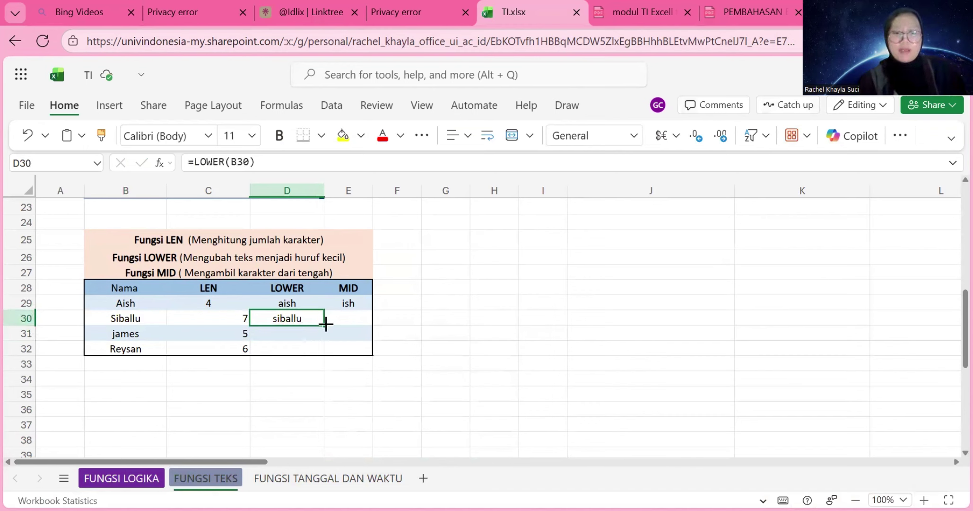
drag(325, 326, 320, 347)
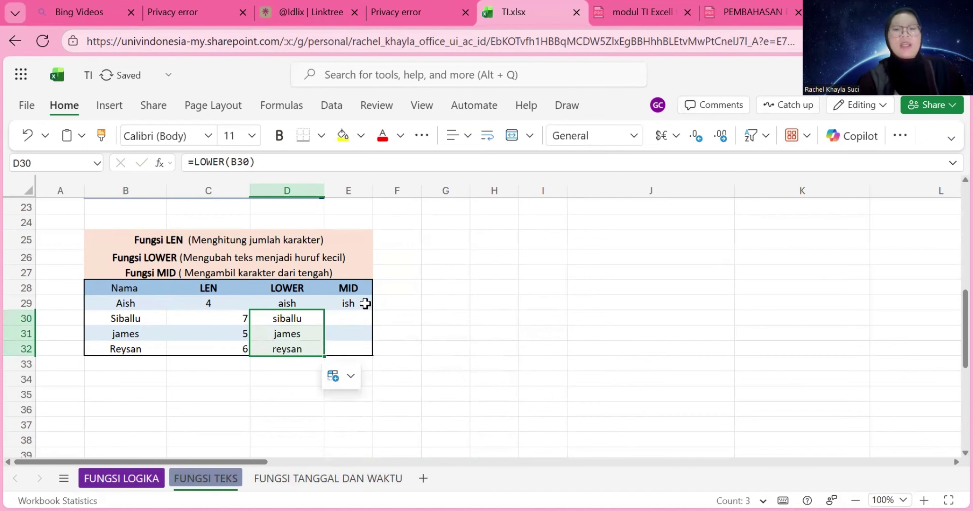
Try to fill the first empty MID cell, E30, with =MID(B30).
click(353, 312)
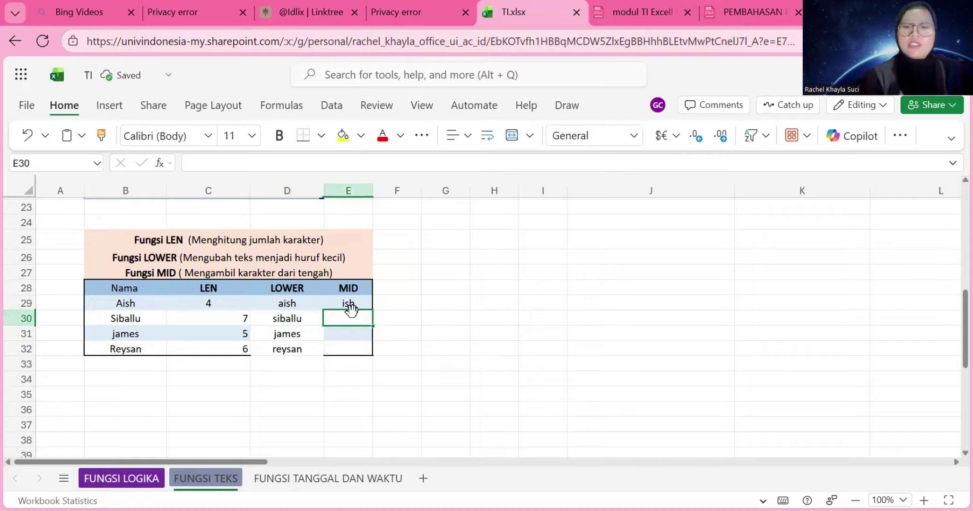
text(=)
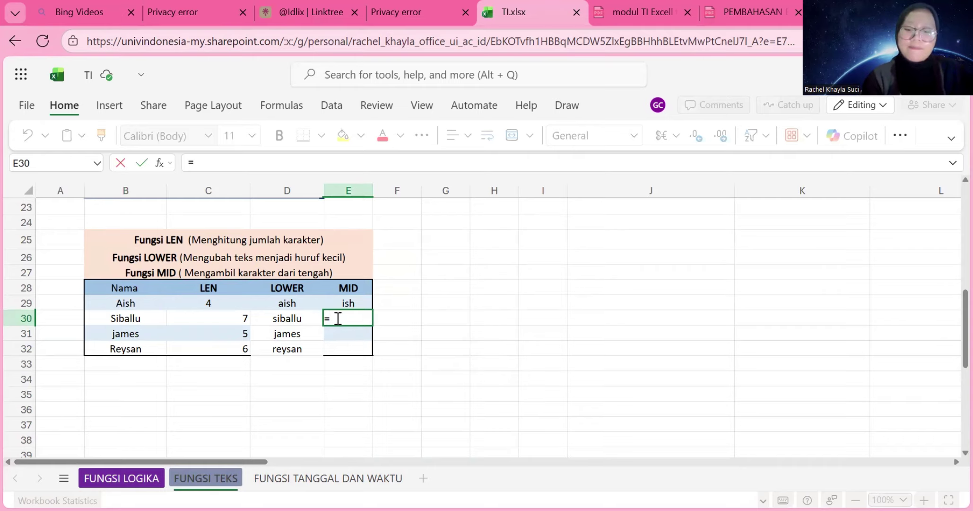
text(mid)
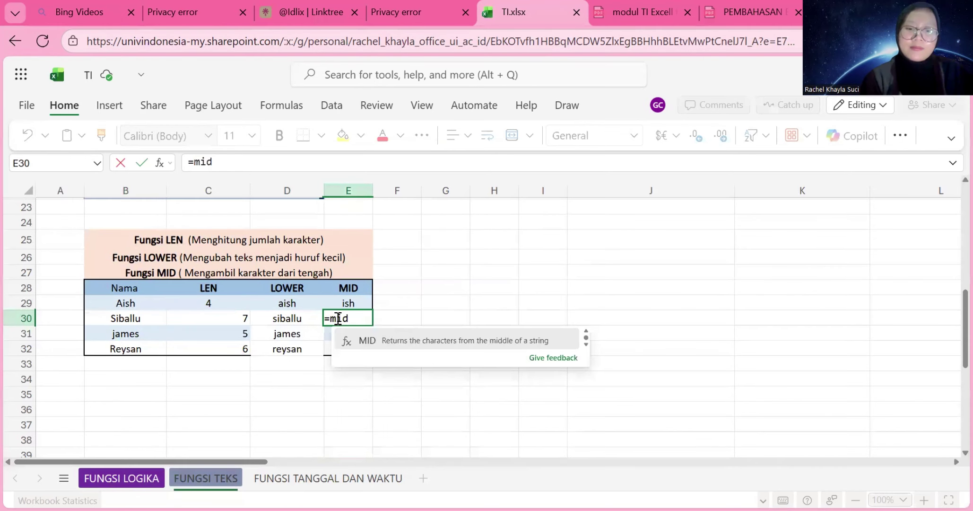
click(402, 343)
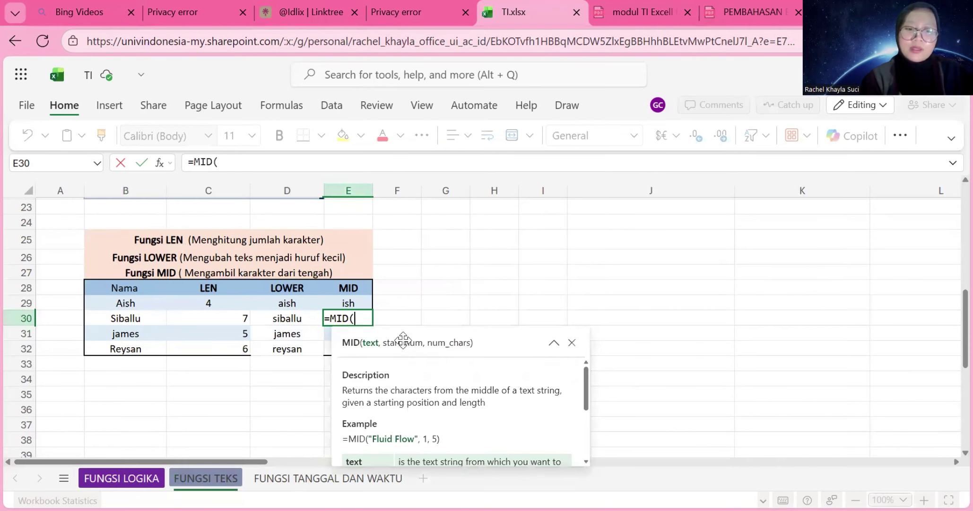
click(126, 321)
text())
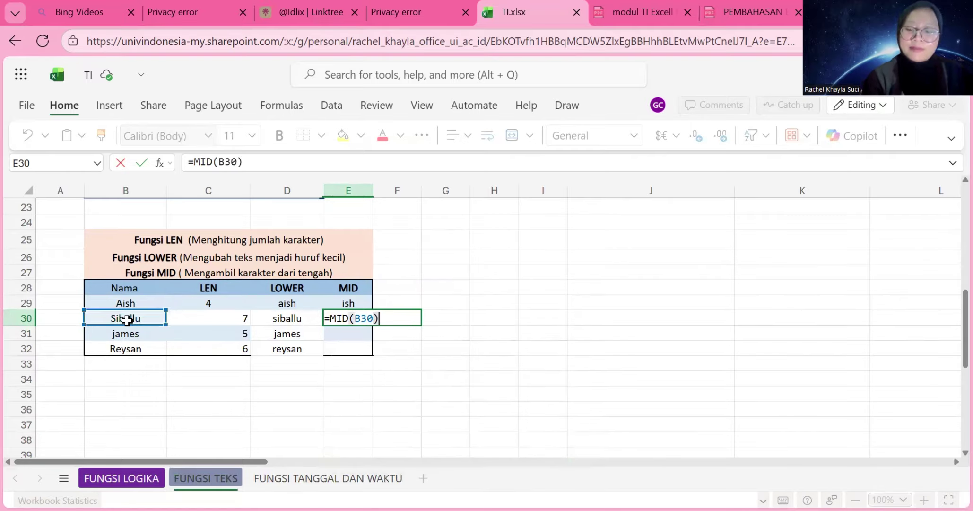
key(Return)
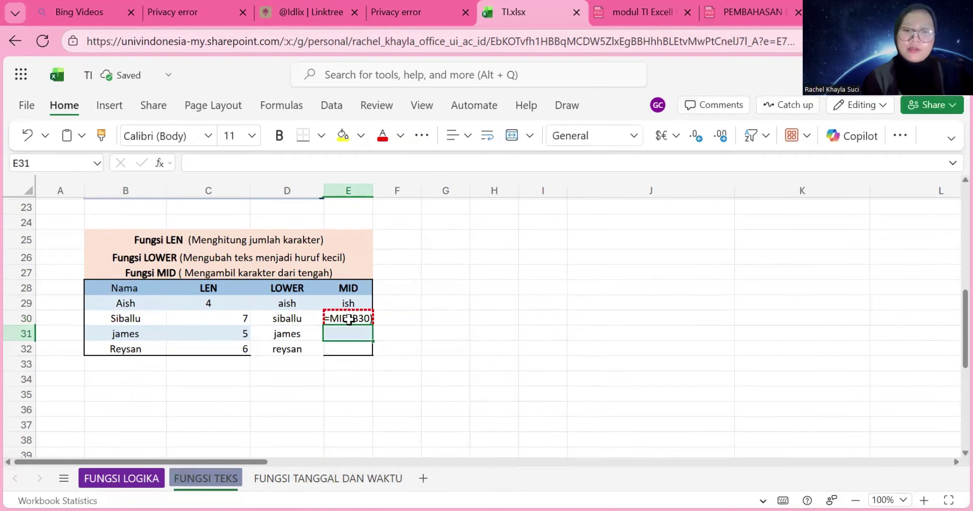
Rewrite the MID formula in E30 as =MID(B30,3,5) to extract five characters from the third character onward.
double_click(349, 319)
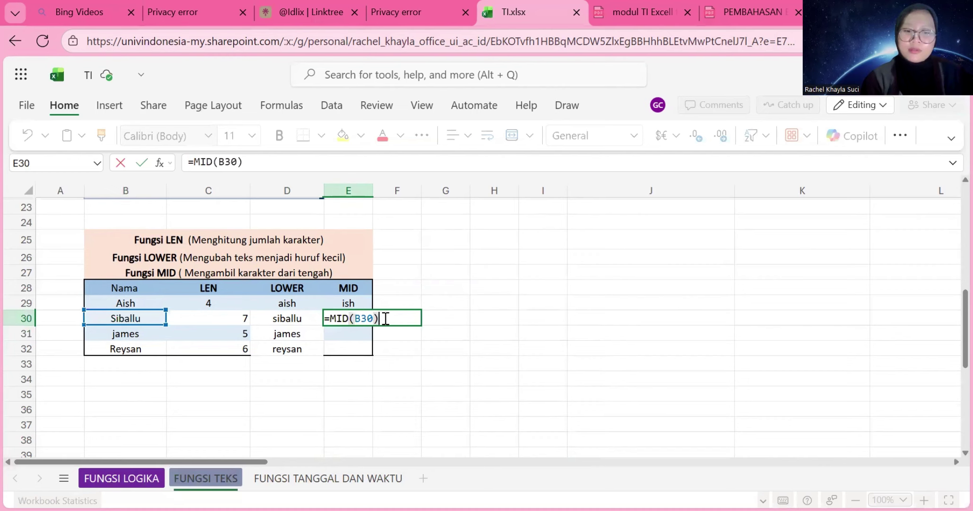
key(Return)
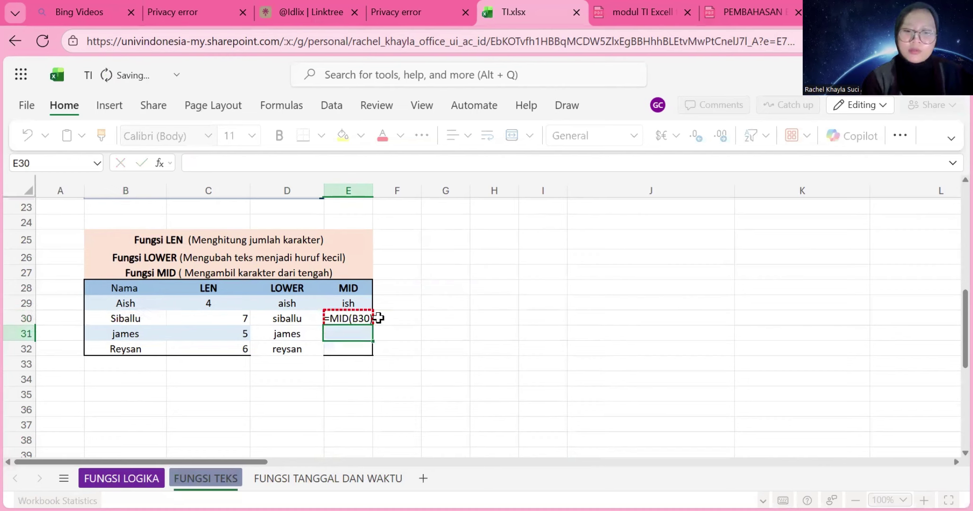
click(358, 318)
double_click(358, 318)
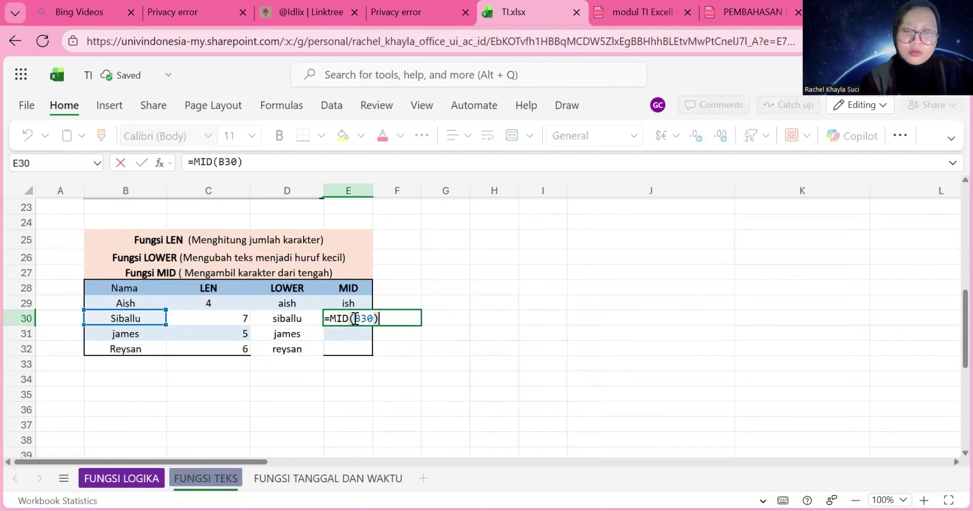
key(BackSpace)
key(BackSpace)
key(BackSpace)
key(BackSpace)
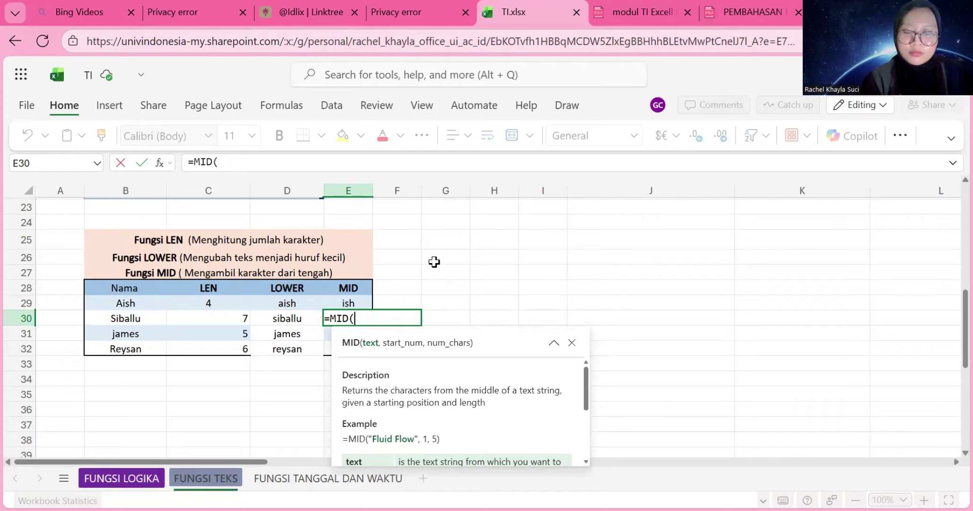
click(143, 322)
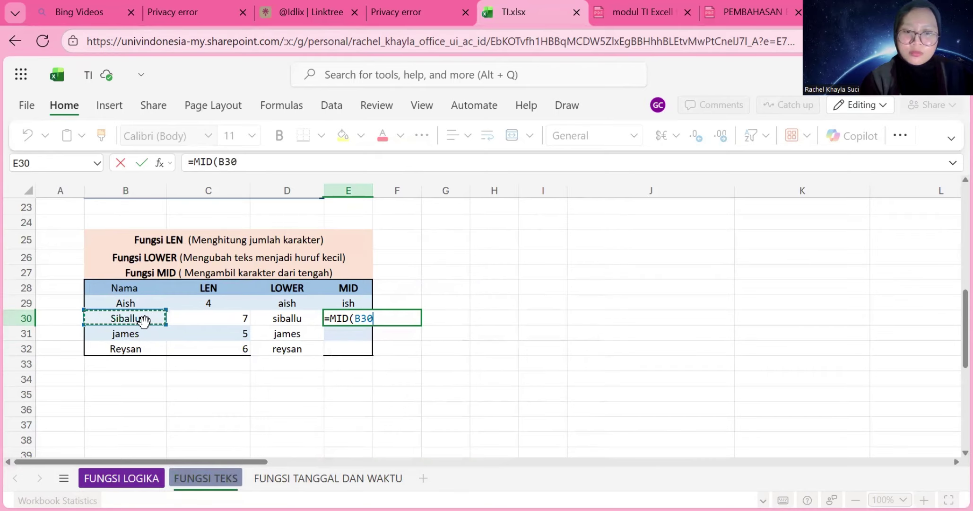
text(,)
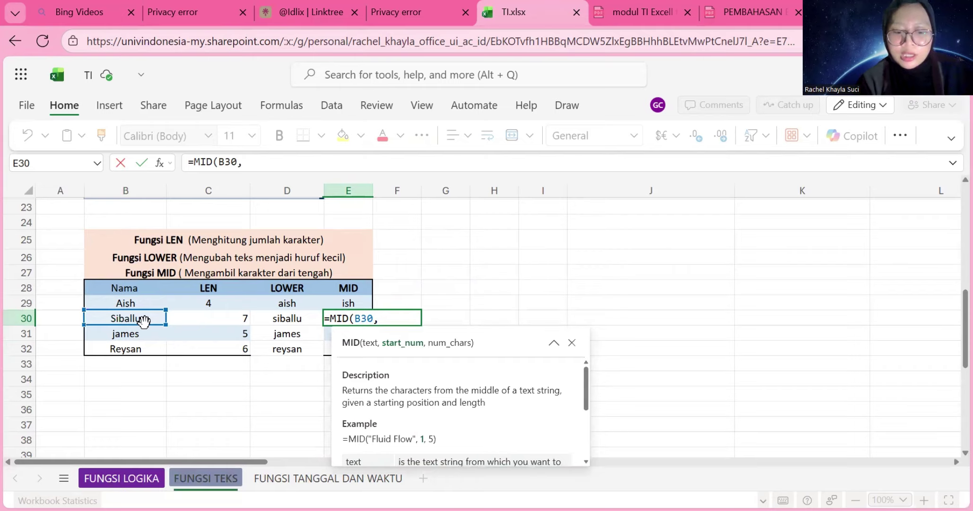
text(3)
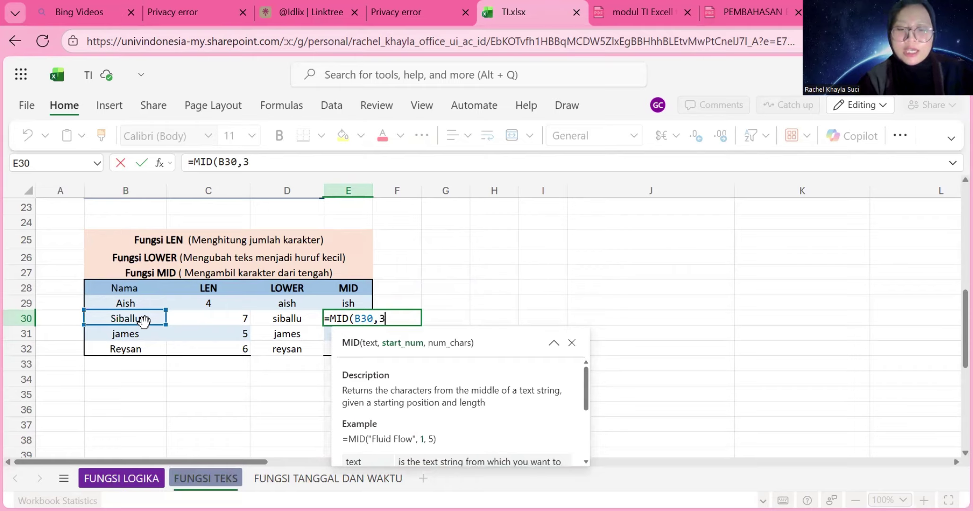
text(,5)
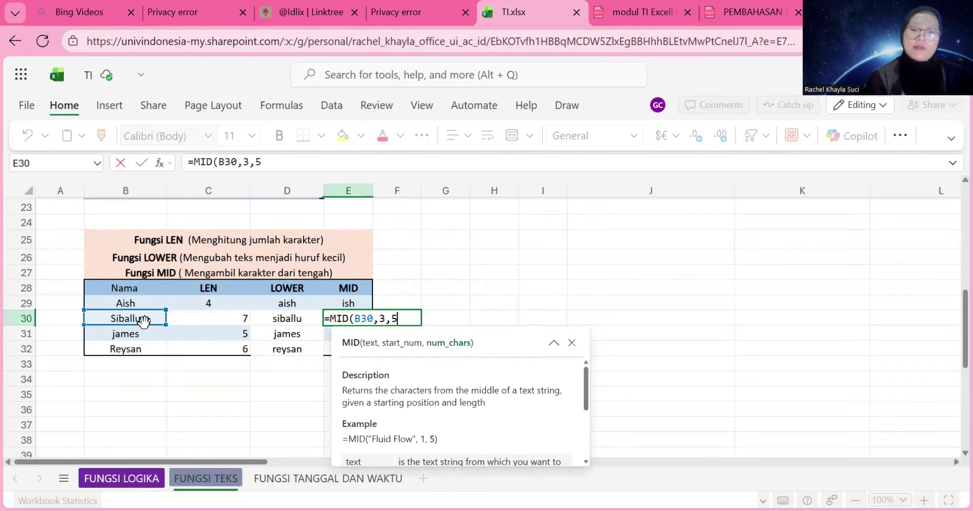
text())
key(Return)
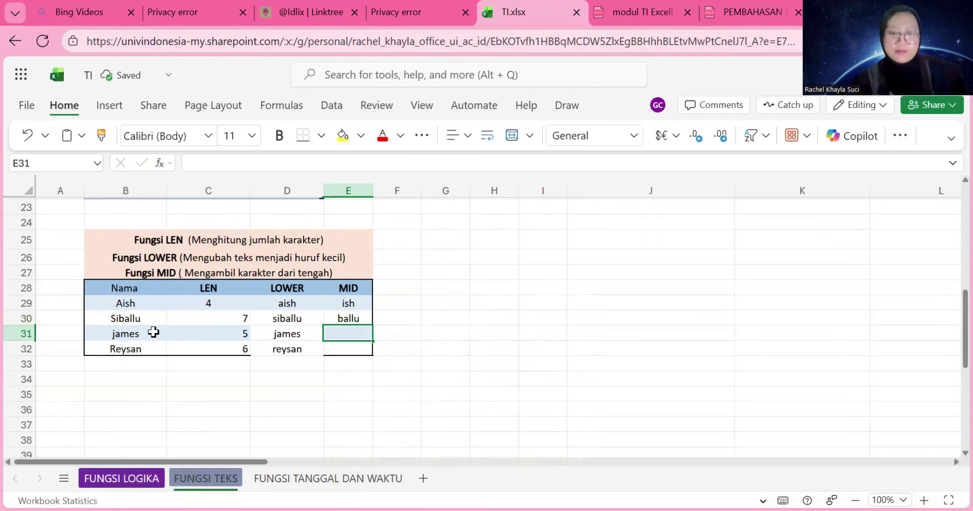
Enter =MID(B31,2,3) in E31 of the MID column and fill the formula down to E32.
click(361, 318)
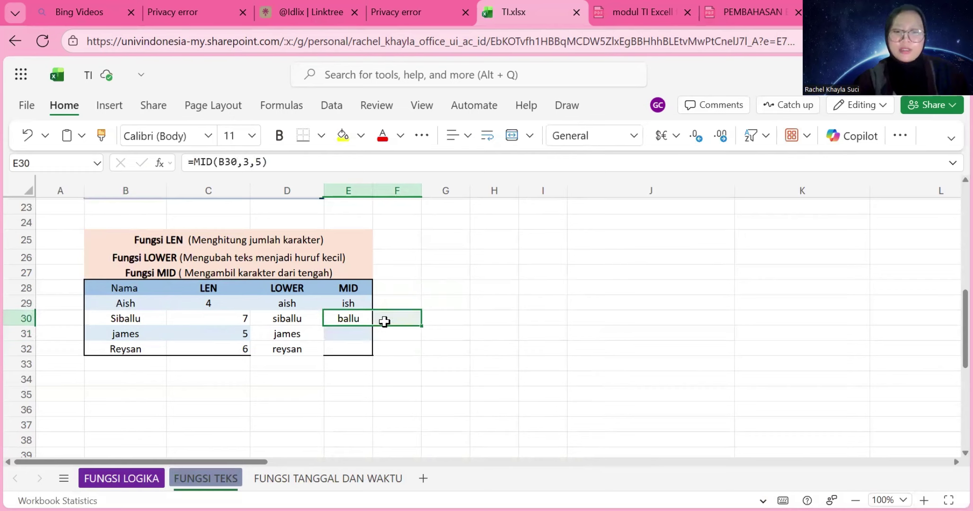
click(353, 333)
text(=mid)
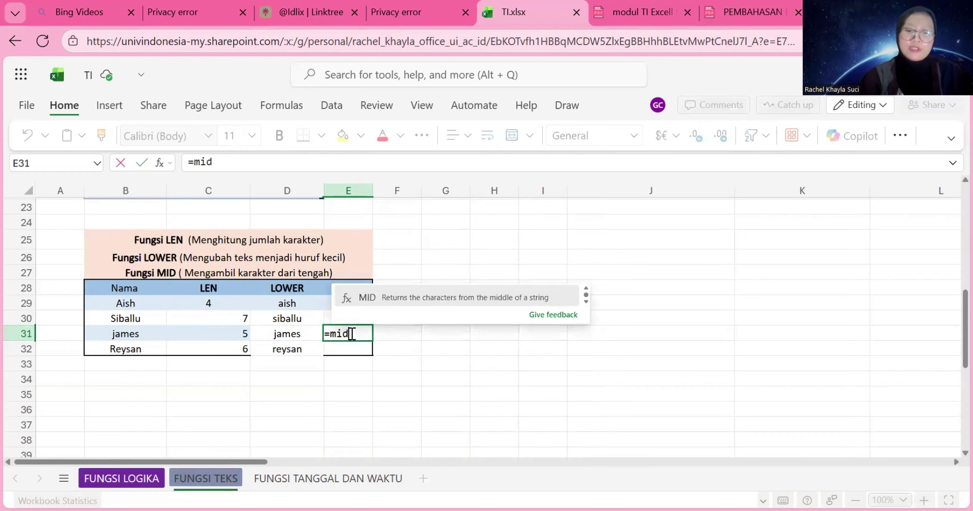
click(430, 303)
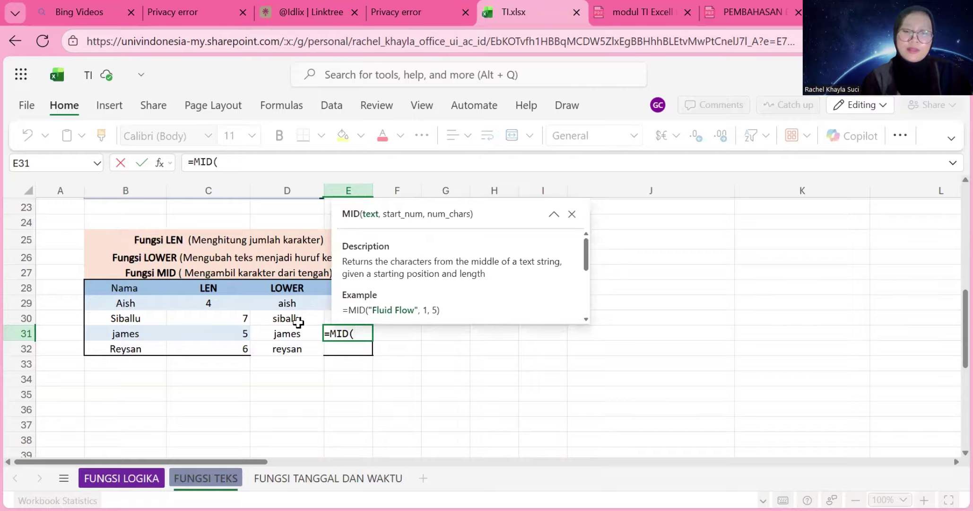
click(141, 334)
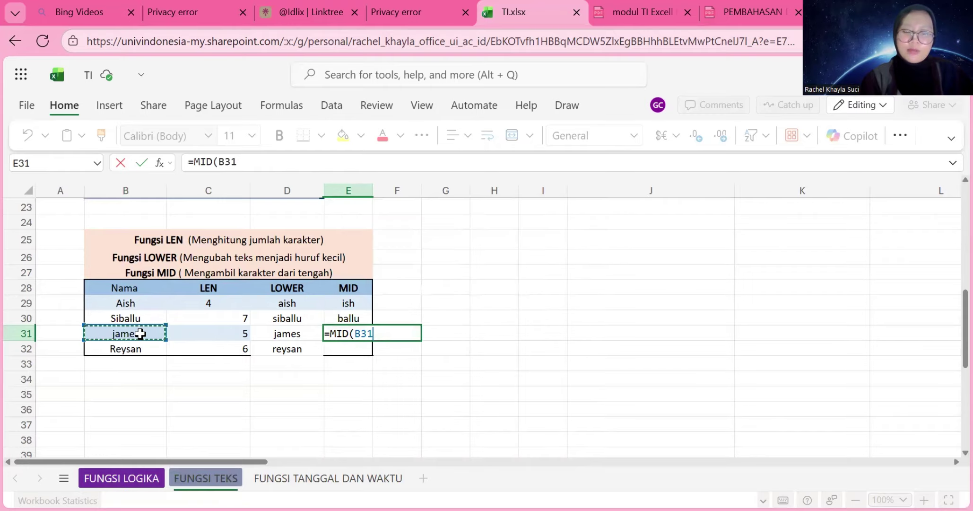
text(,)
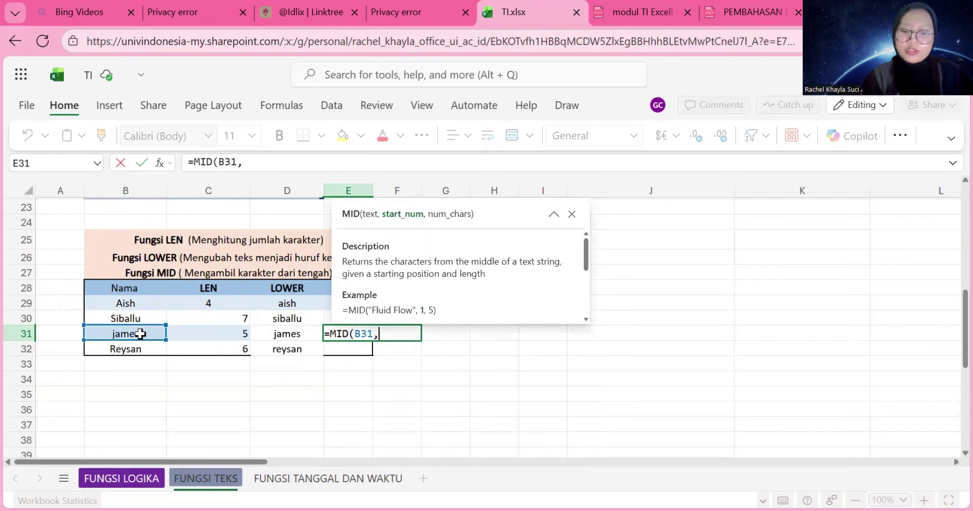
text(2,3)
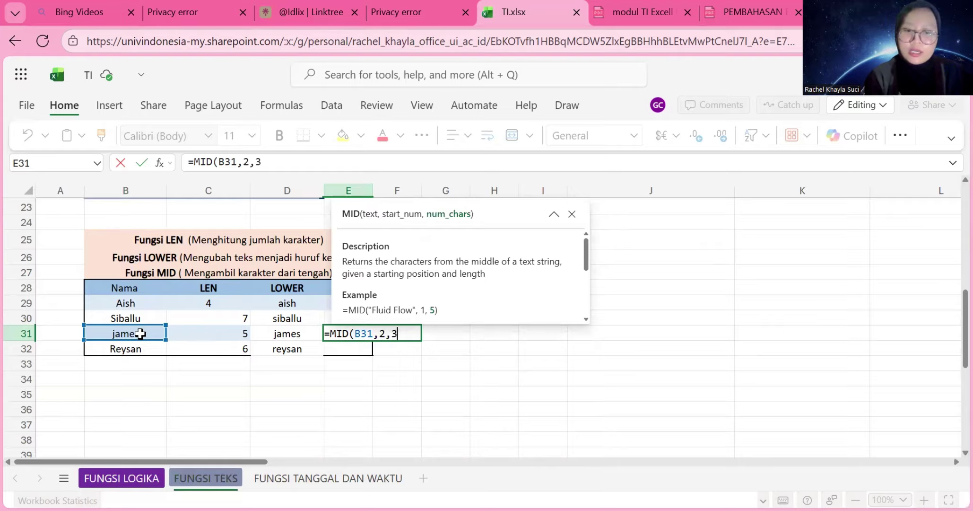
text())
key(Return)
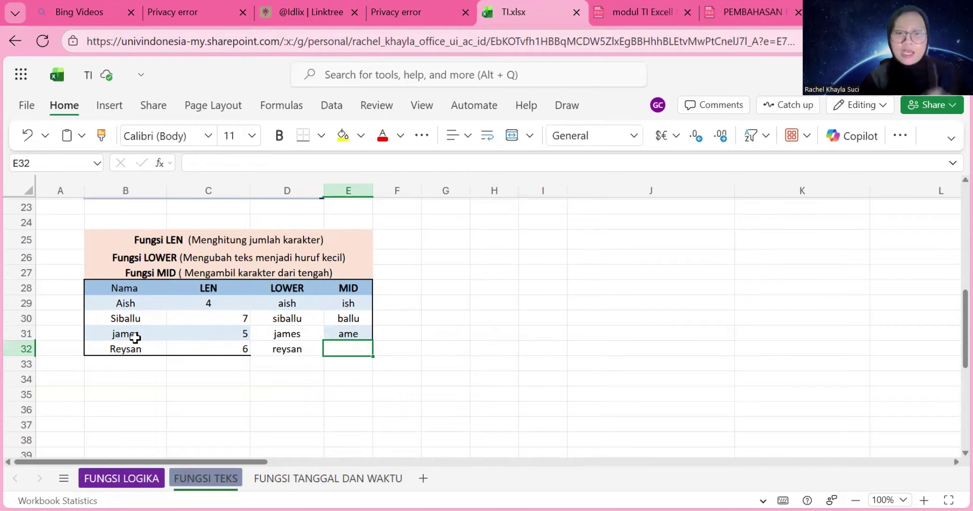
click(360, 337)
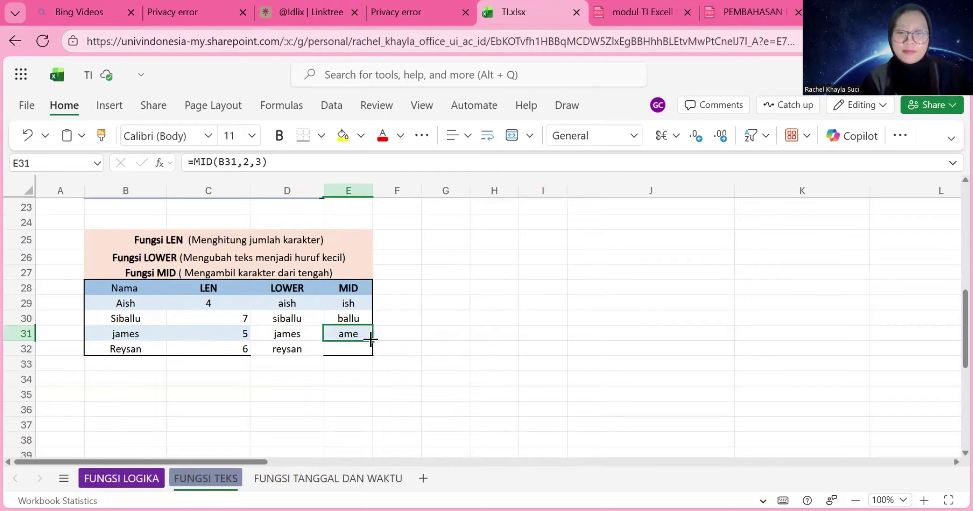
drag(371, 340, 369, 353)
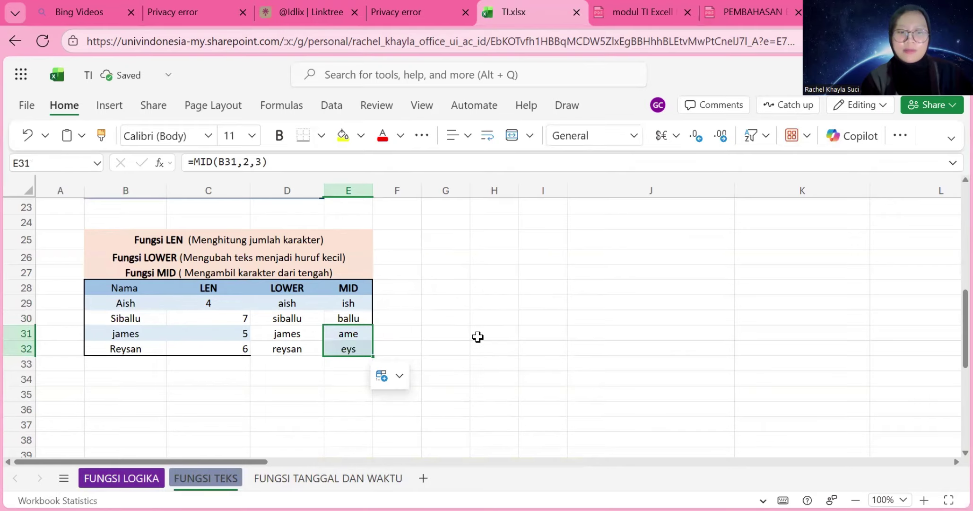
Look over the green EXACT, FIND, LEFT, TRIM & UPPER and VALUE tables on the FUNGSI TEKS sheet.
scroll(478, 341, up, 6)
scroll(478, 341, right, 5)
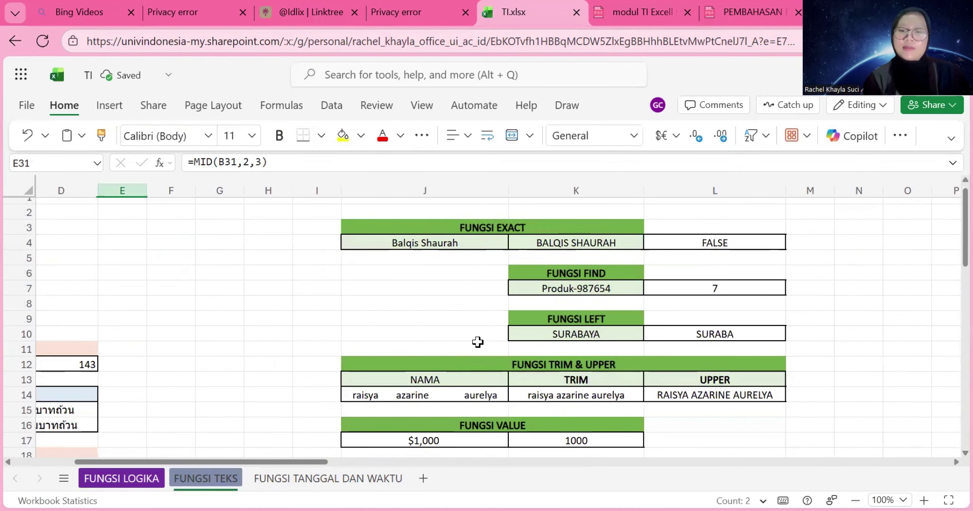
scroll(478, 342, down, 1)
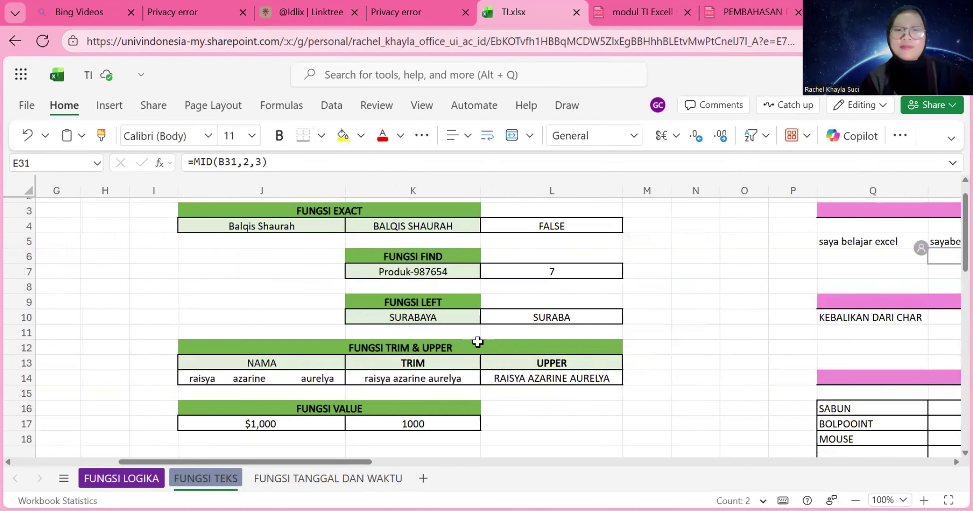
scroll(478, 341, right, 2)
scroll(476, 340, left, 2)
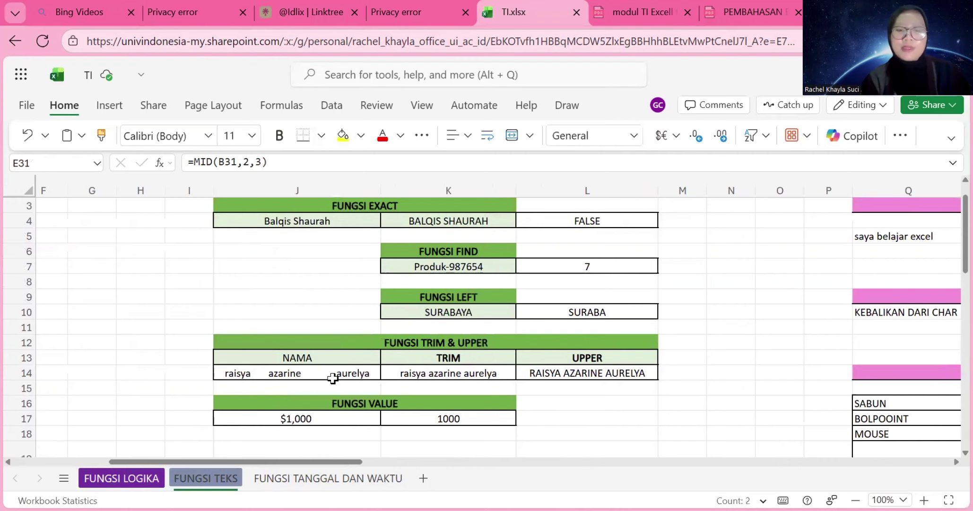
scroll(333, 378, down, 5)
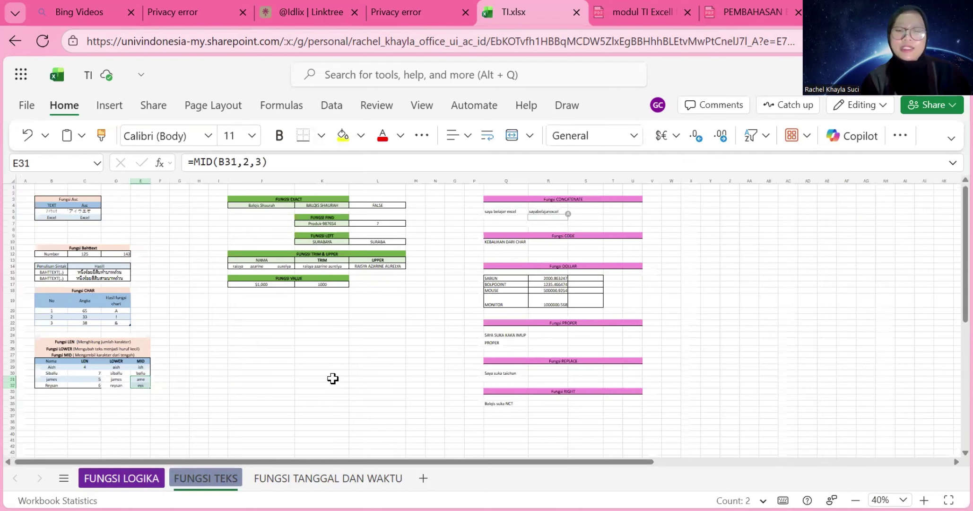
scroll(332, 379, up, 5)
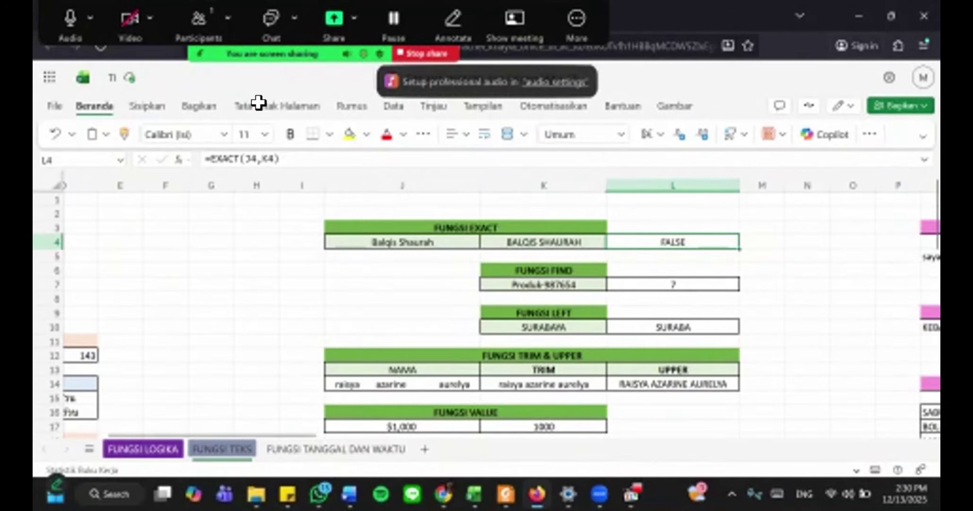
Clear L4 in the FUNGSI EXACT table and re-enter =EXACT(J4,K4) to compare the two texts.
key(F2)
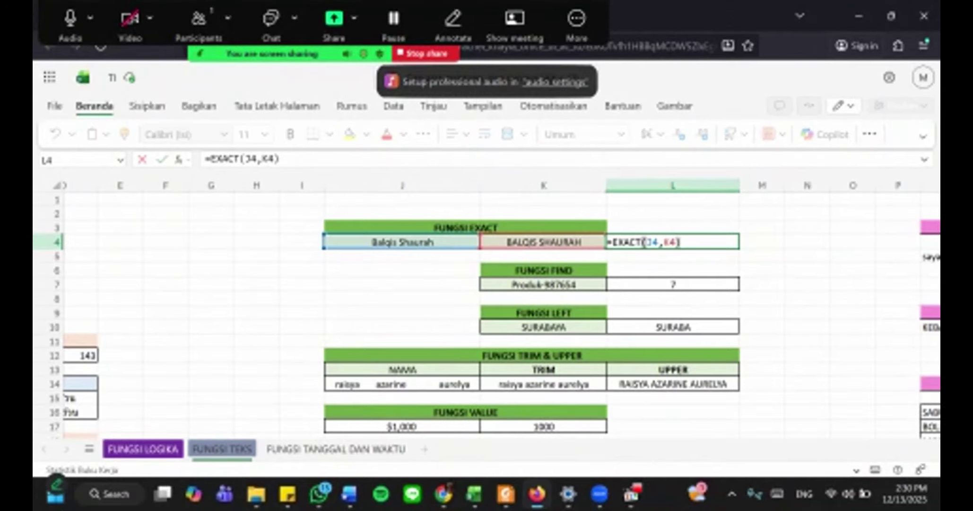
key(ctrl+a)
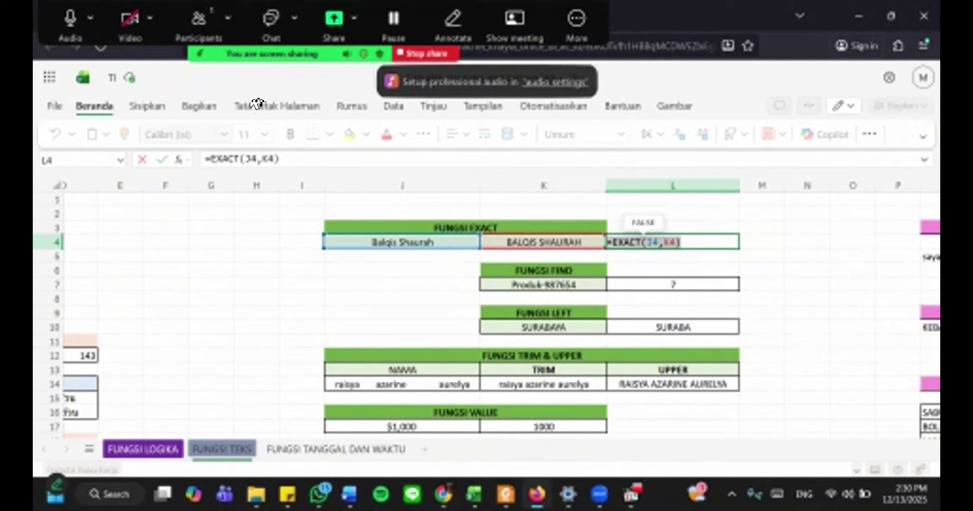
key(Delete)
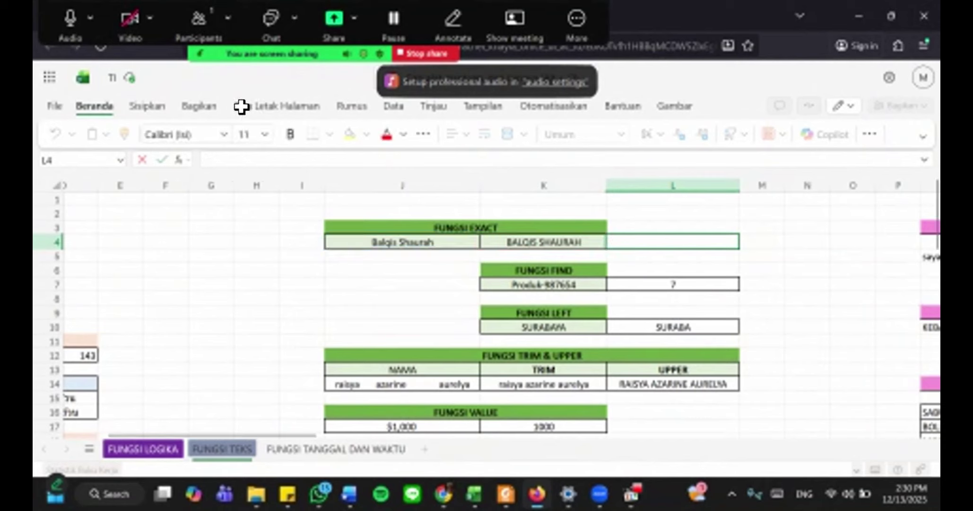
text(=)
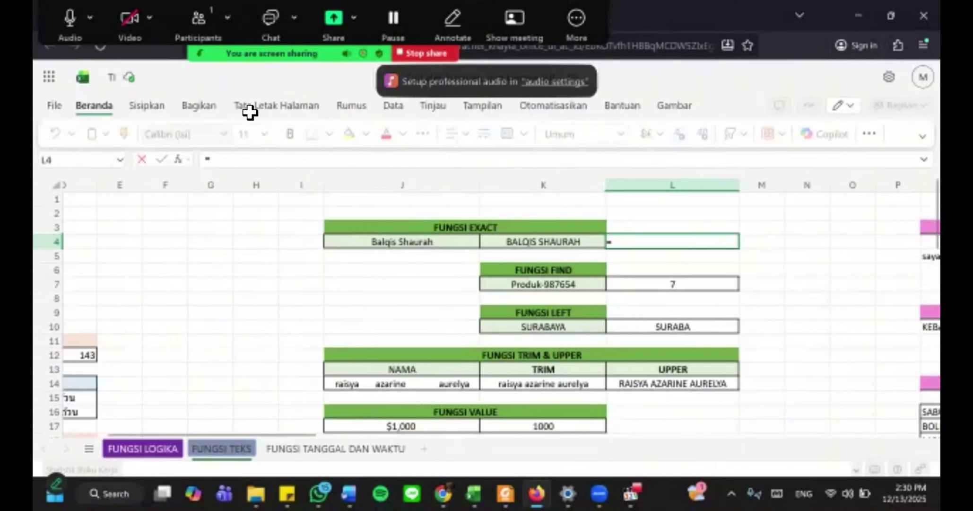
text(exa)
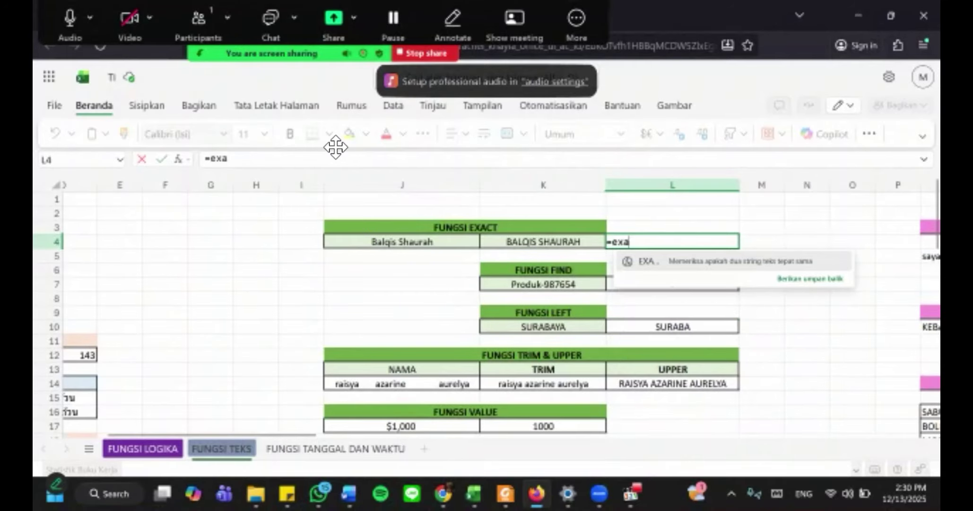
key(Tab)
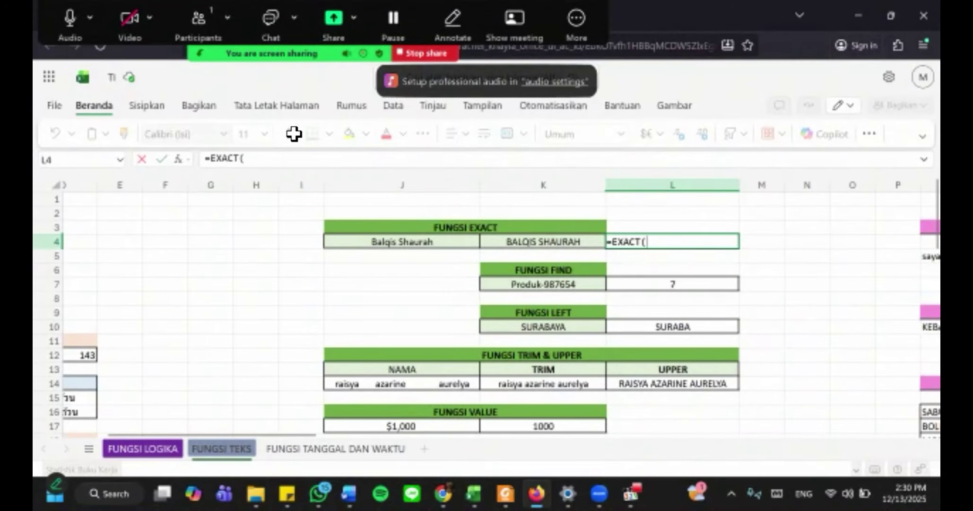
text(J4)
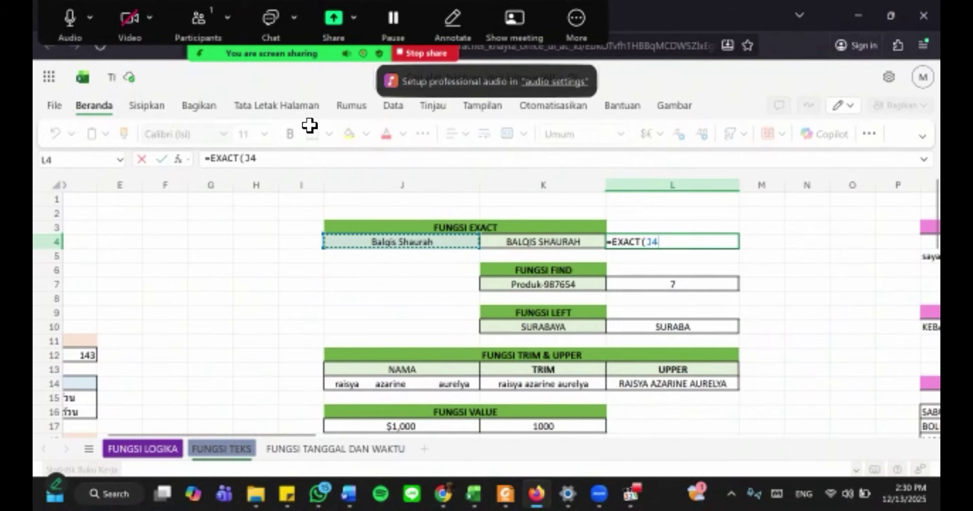
text(,K4)
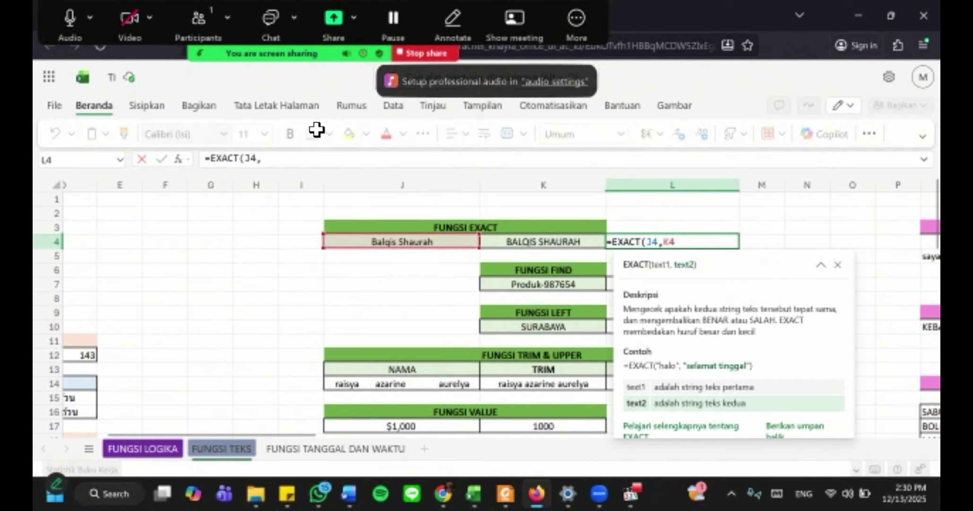
text())
key(Tab)
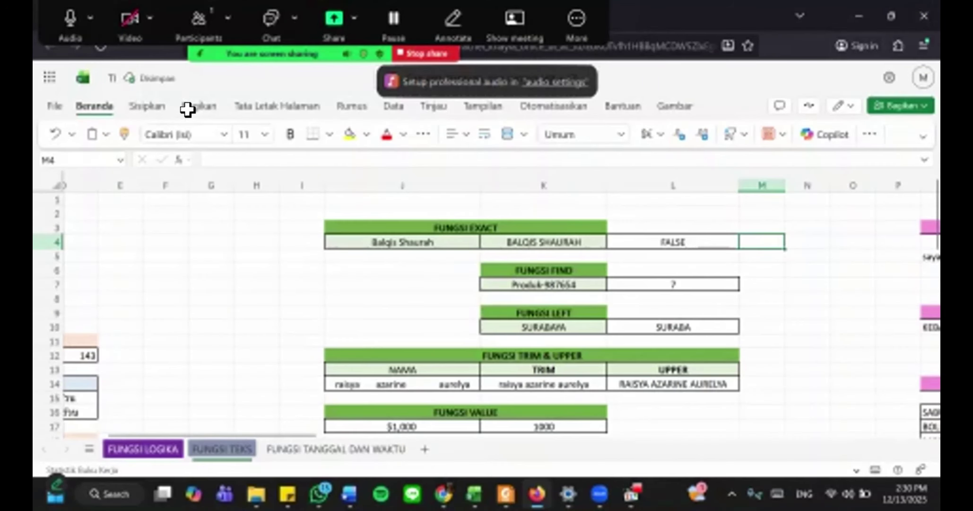
Inspect the existing FIND formula in L7 of the FUNGSI FIND table and its arguments.
key(Left)
key(Down)
key(Down)
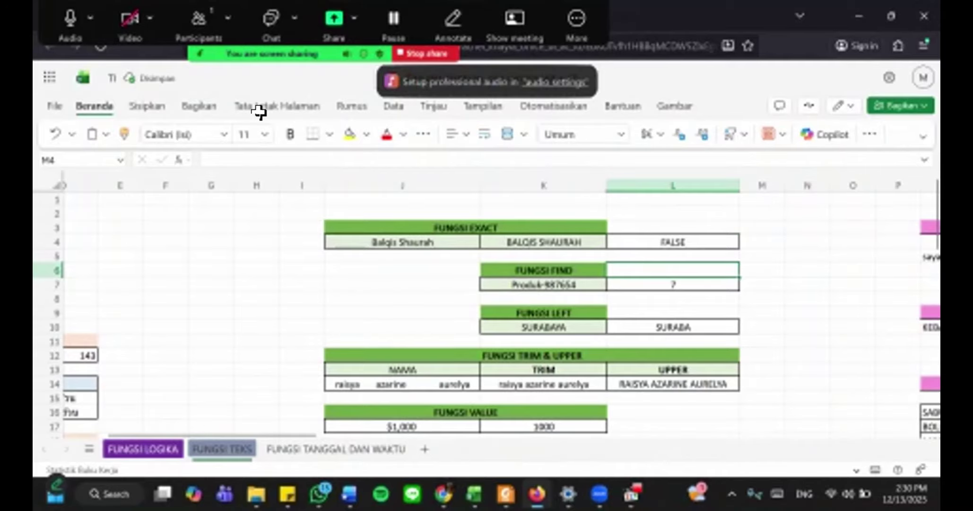
key(Down)
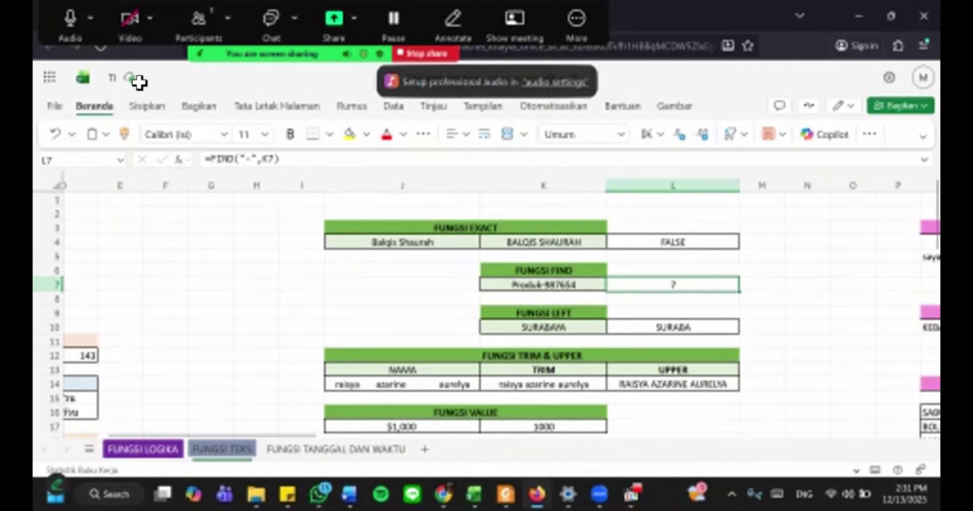
key(F2)
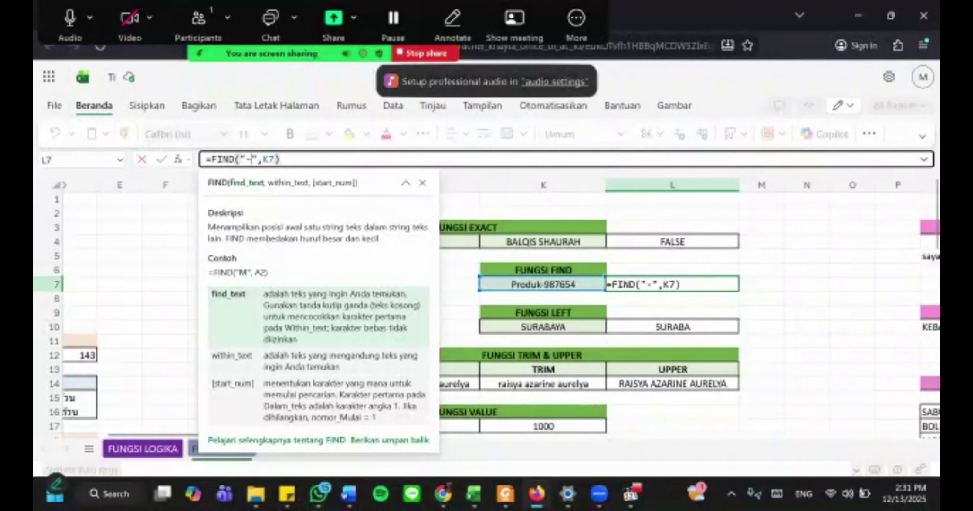
key(Tab)
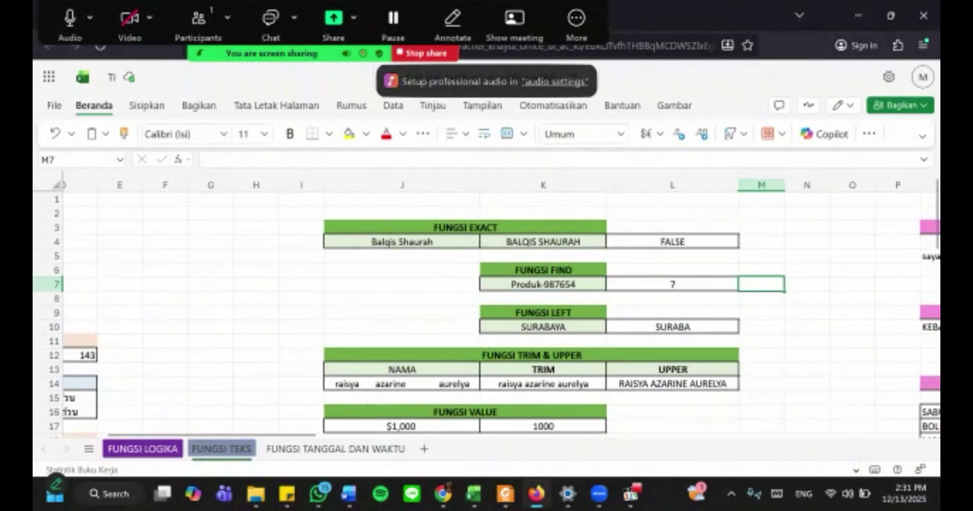
Clear L7 in the FUNGSI FIND table and start a new formula there with the FIND function.
click(673, 284)
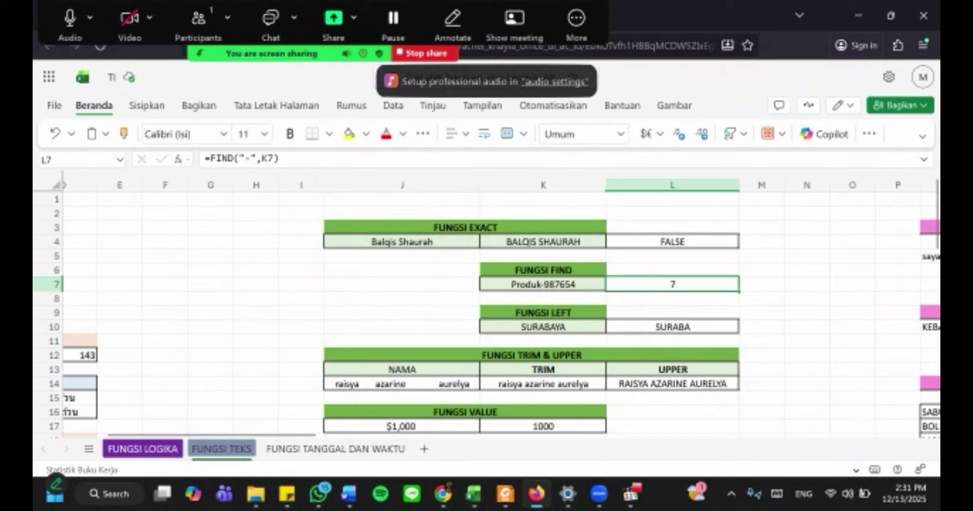
key(BackSpace)
text(=)
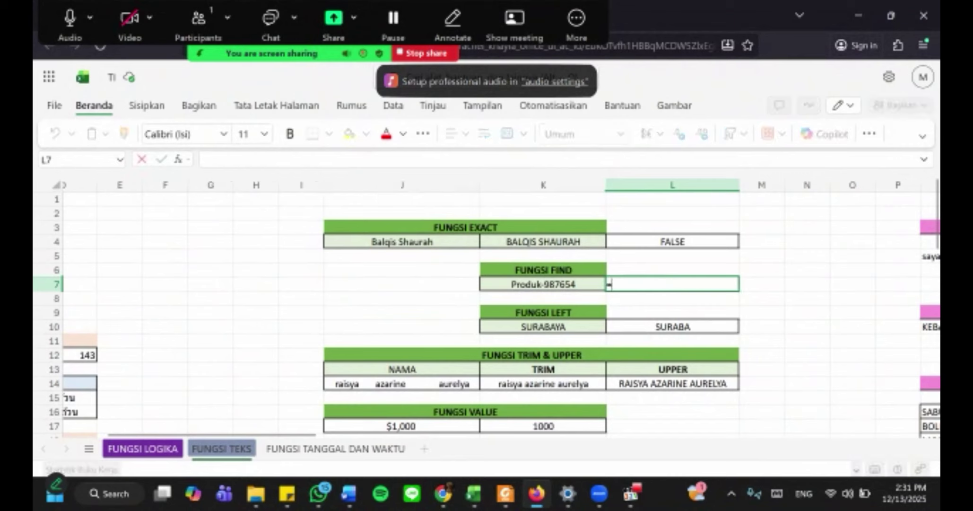
text(fi)
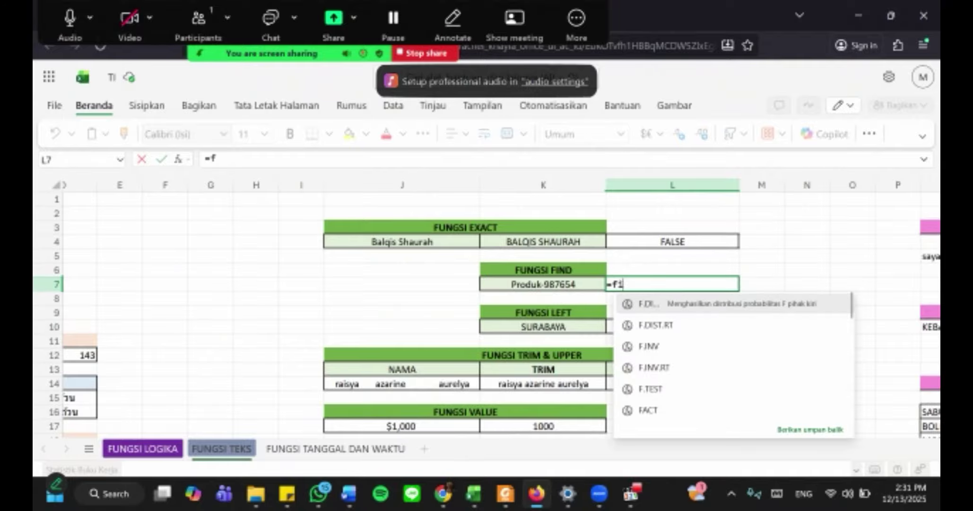
text(nd)
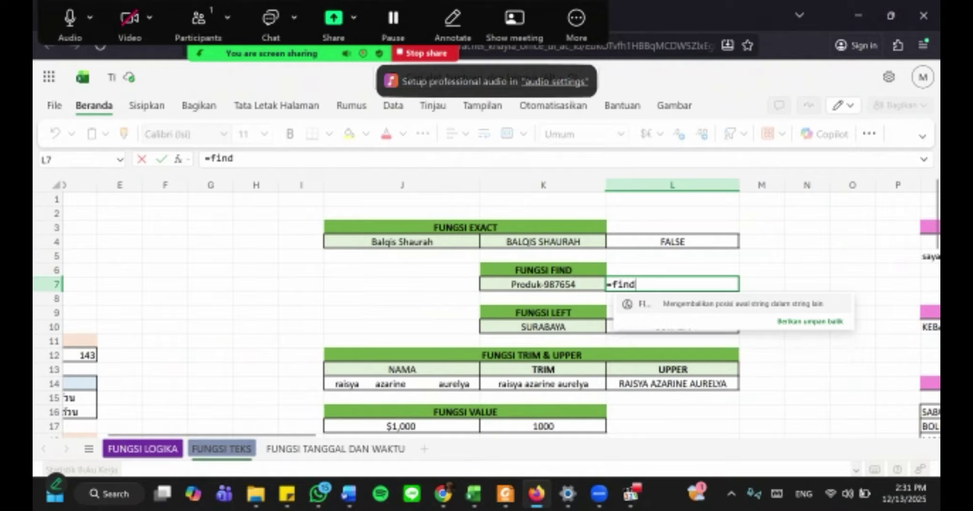
key(BackSpace)
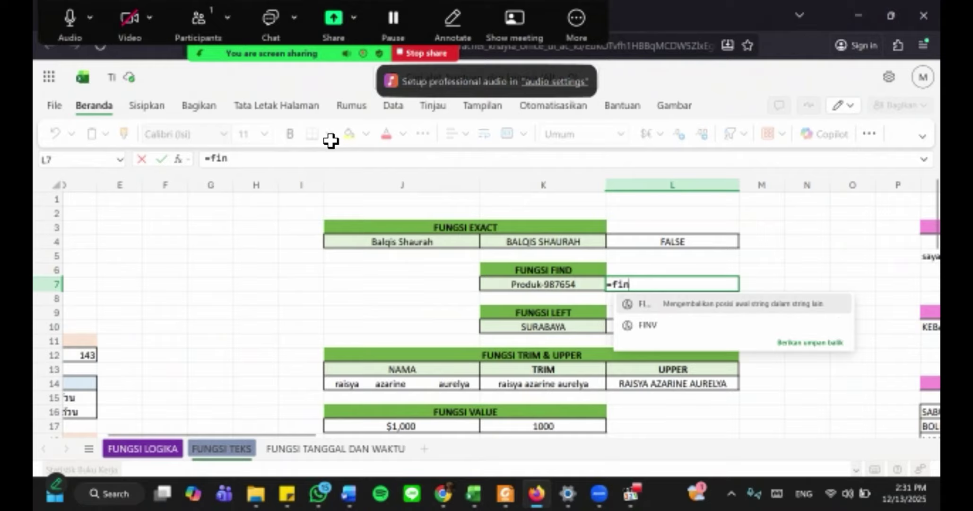
key(BackSpace)
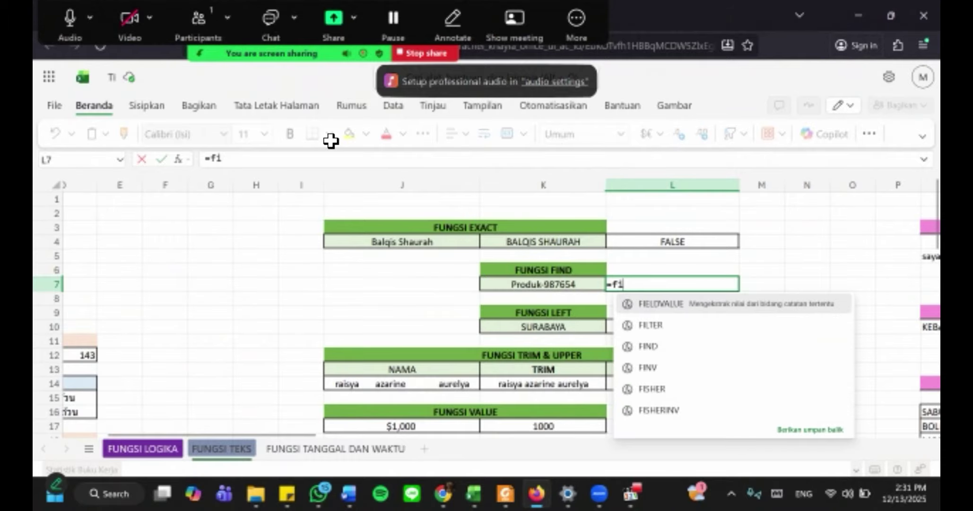
key(Down)
key(Down)
key(Down)
key(Up)
key(Tab)
click(672, 341)
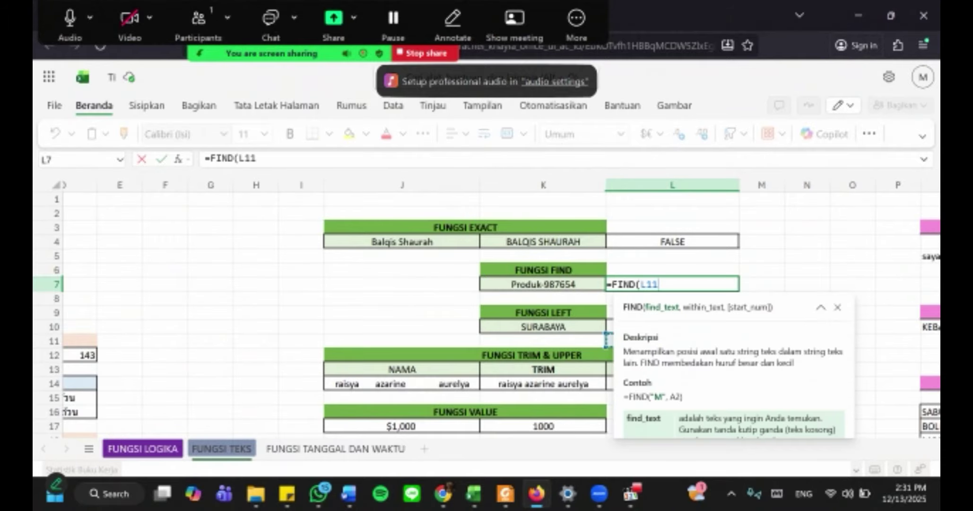
key(BackSpace)
key(BackSpace)
key(BackSpace)
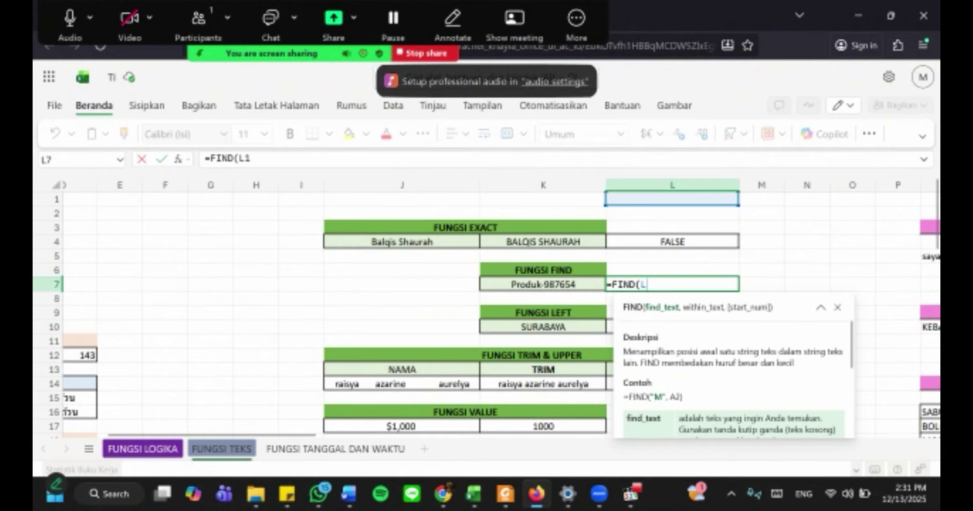
Enter "-" as the text to find in the FIND formula in L7.
text(")
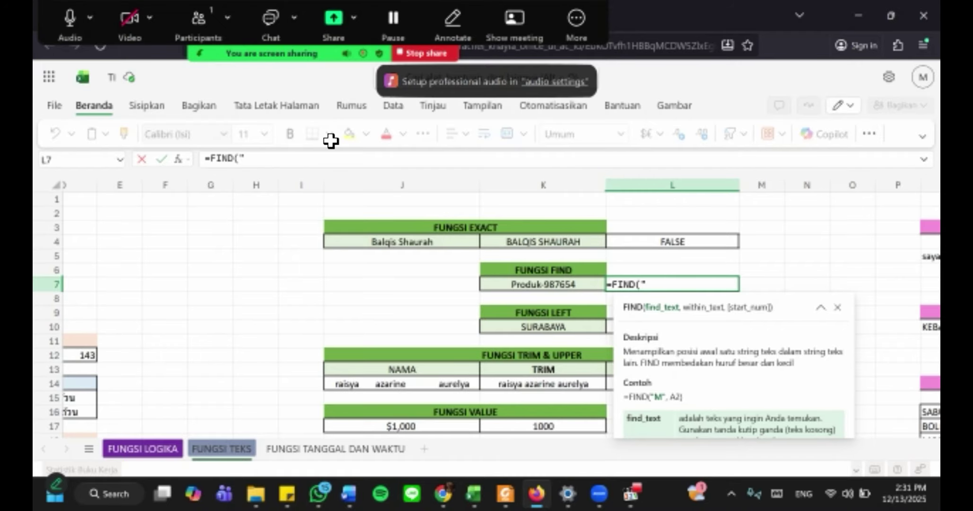
text(-")
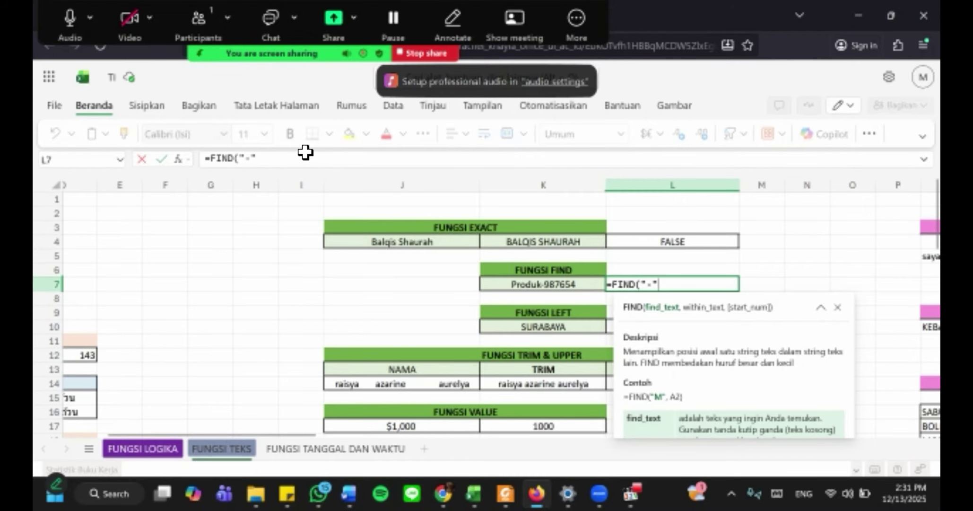
key(Left)
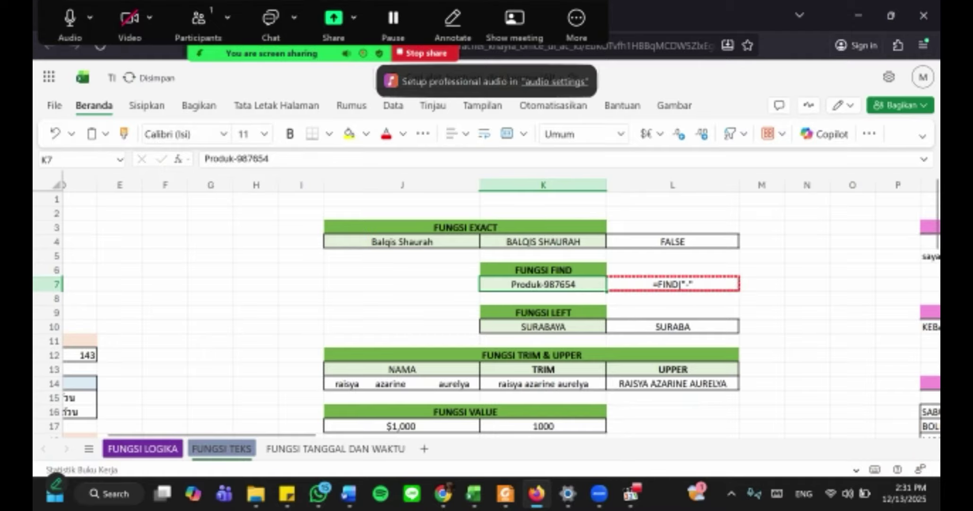
key(Right)
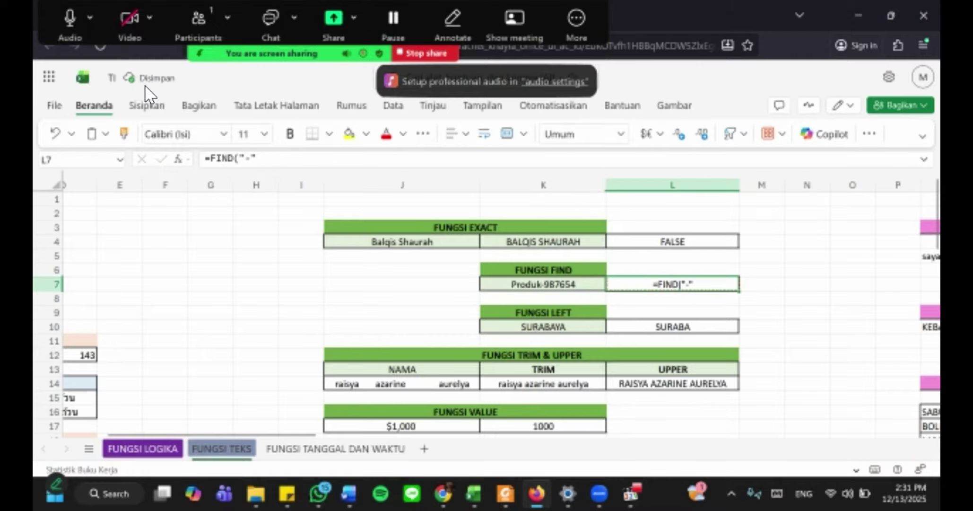
Complete the FIND formula in cell L7 as =FIND("-",K7).
key(F2)
text(,)
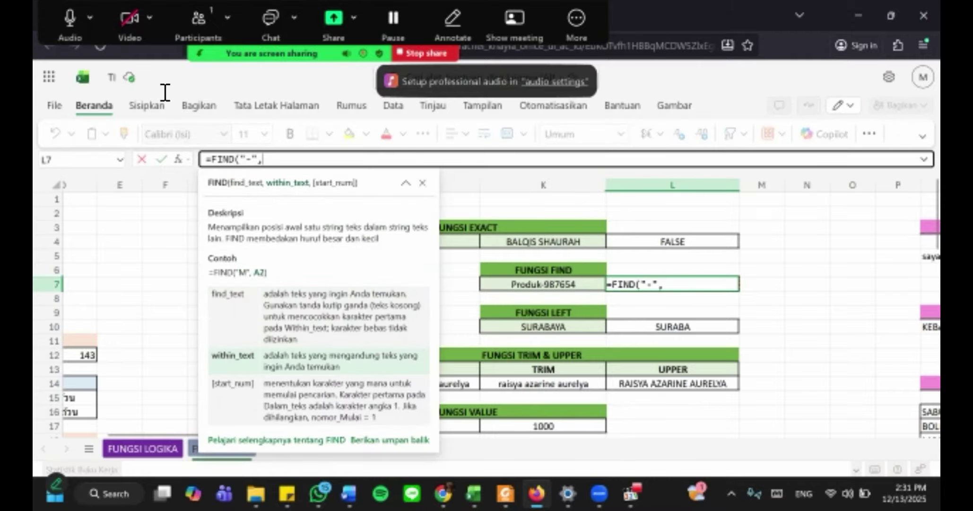
key(Left)
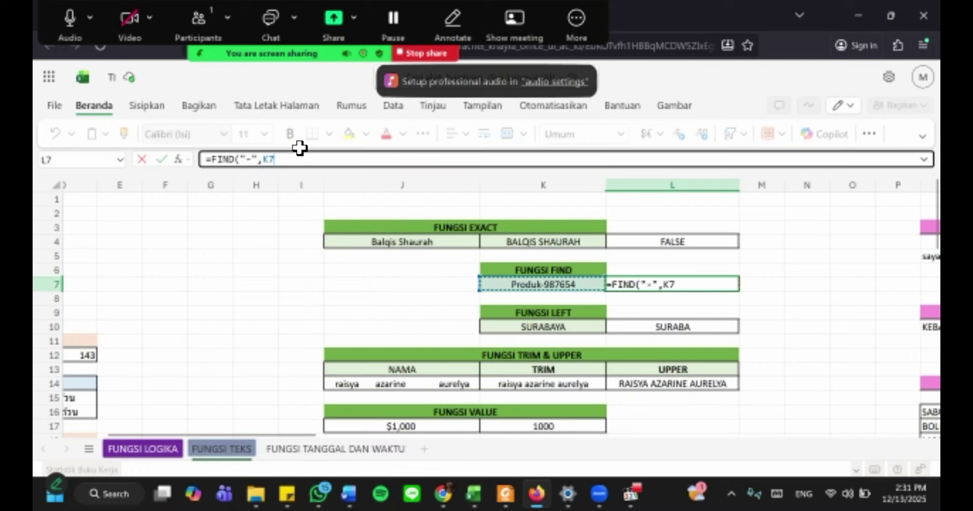
key(Tab)
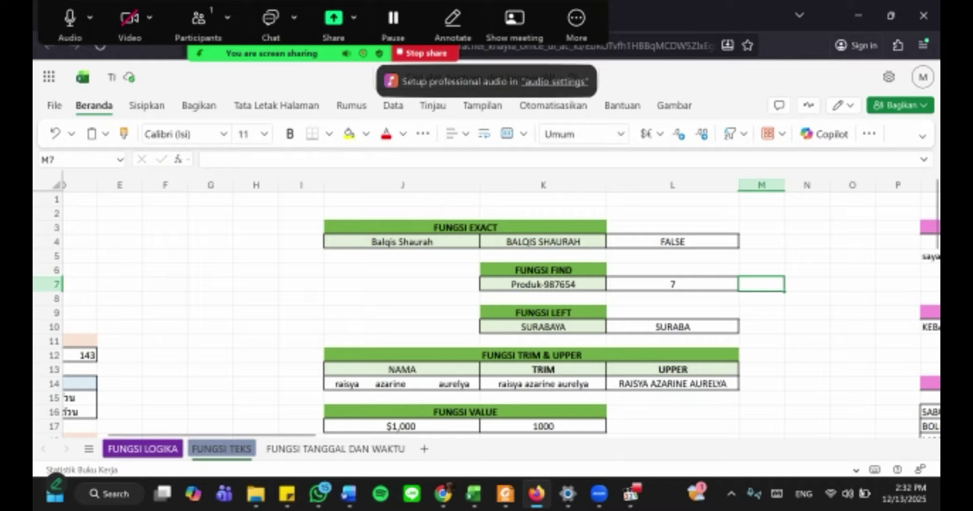
Start overwriting the formula in the FUNGSI LEFT result cell L10 with a new LEFT function.
key(Left)
key(Down)
key(Down)
key(Down)
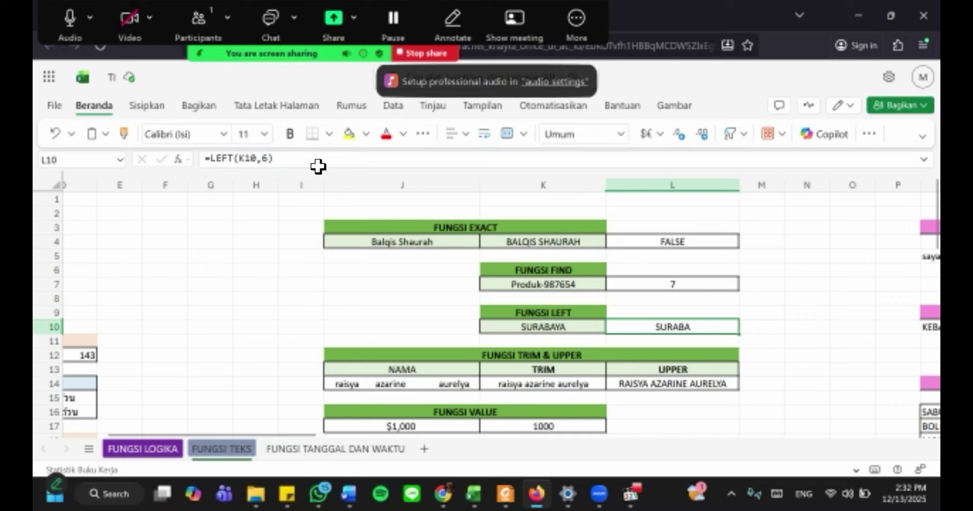
key(Left)
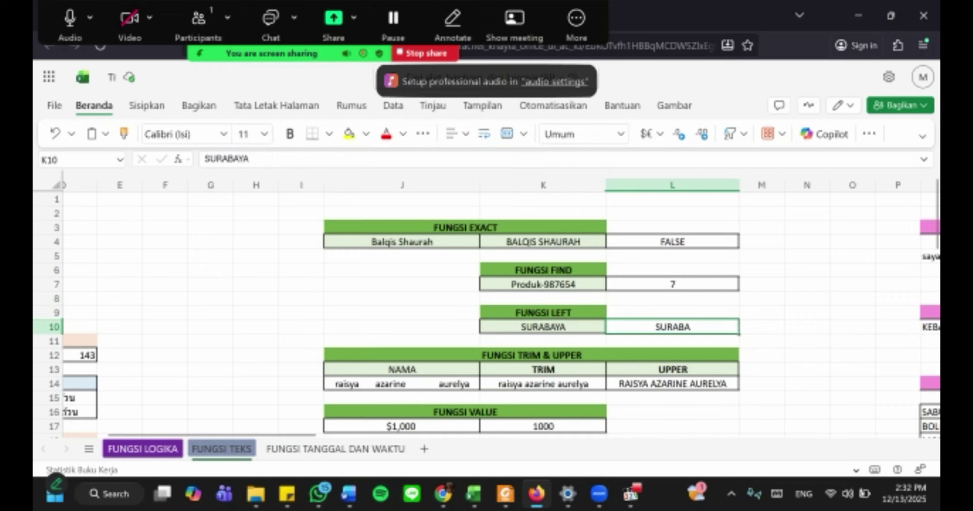
click(672, 326)
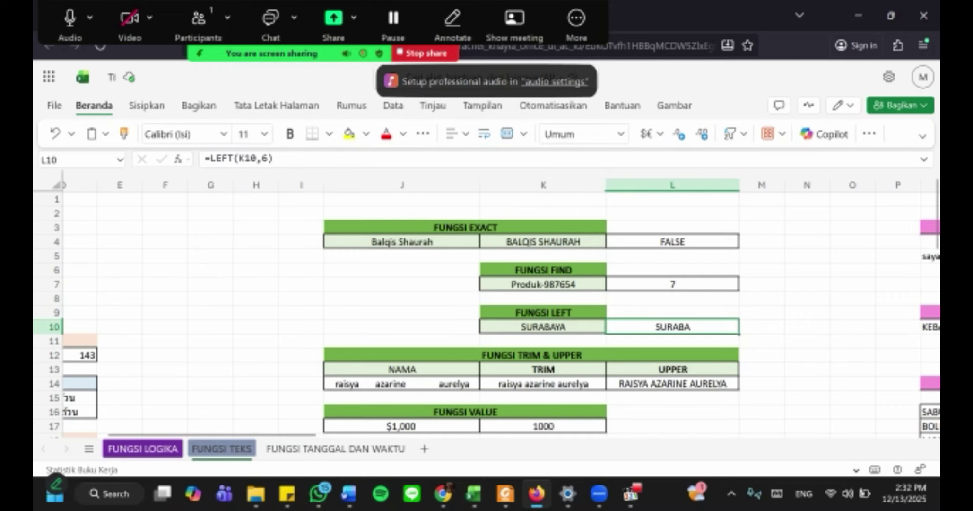
key(F2)
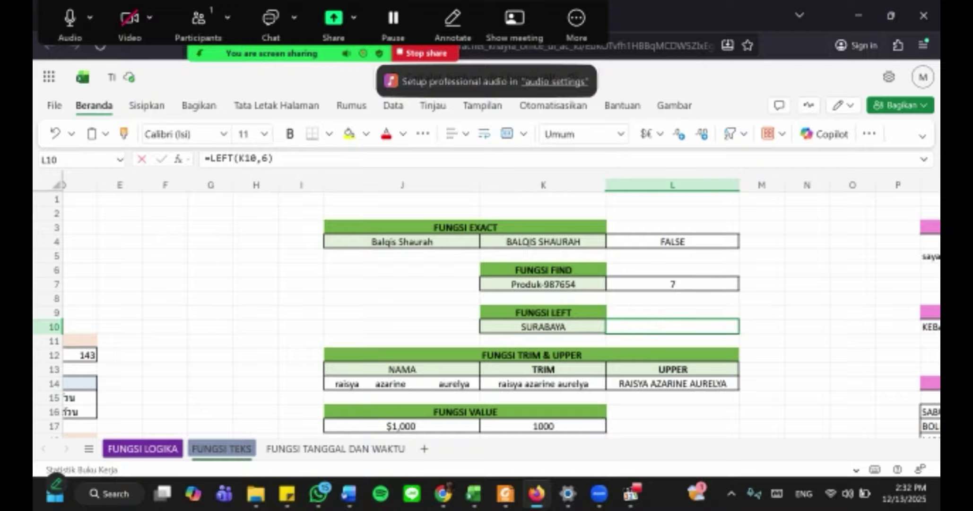
text(=)
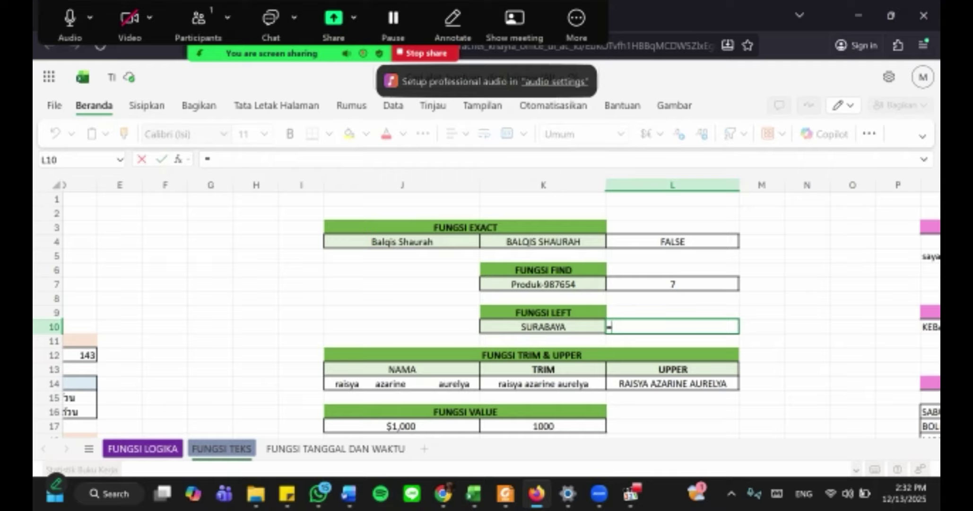
text(lef)
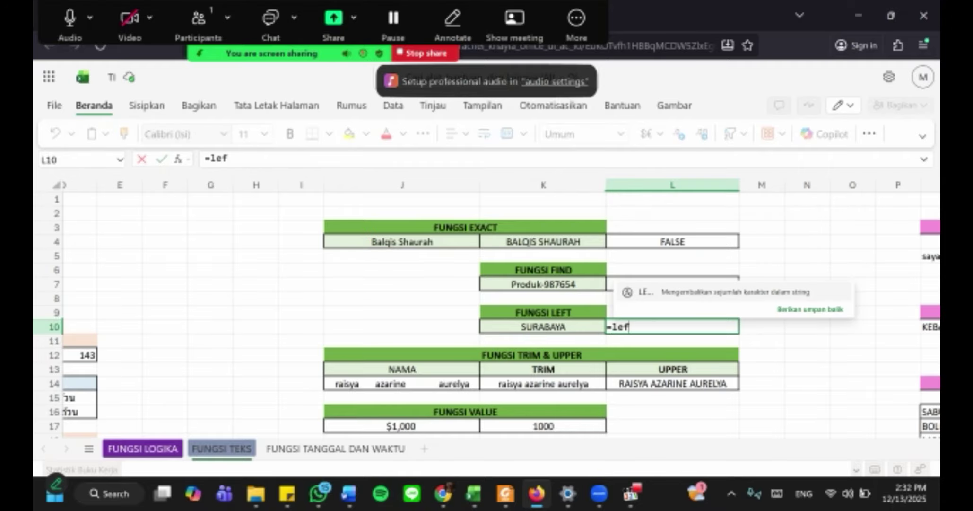
key(BackSpace)
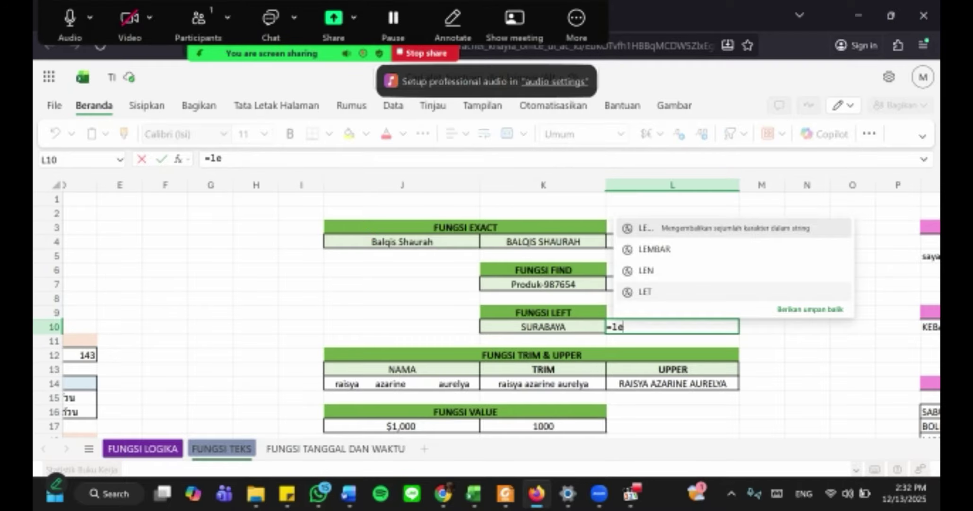
text(t)
key(Tab)
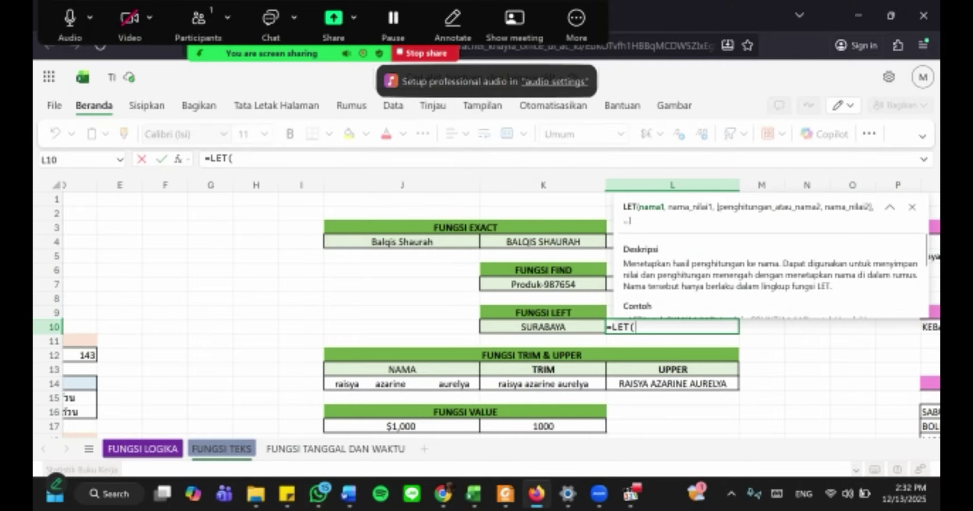
key(BackSpace)
key(BackSpace)
key(BackSpace)
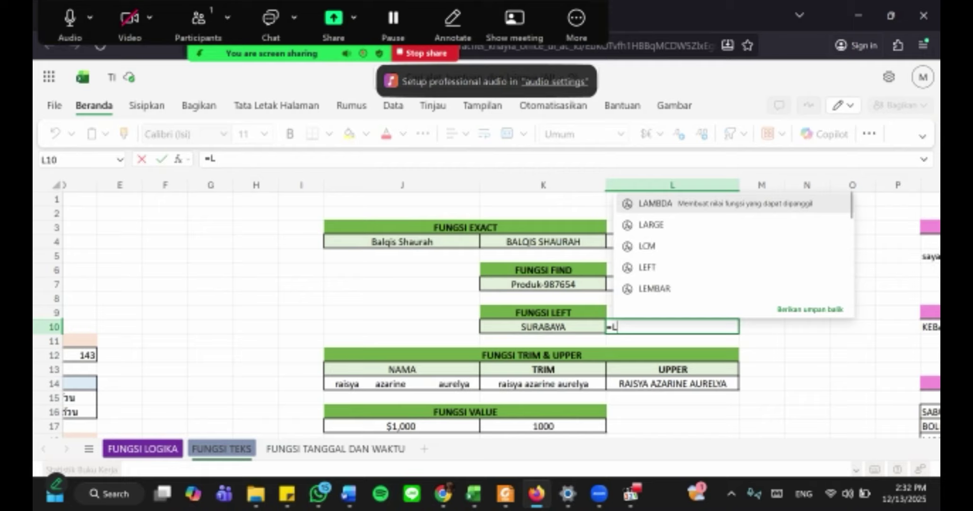
Complete the formula in cell L10 as =LEFT(K10,6).
text(E)
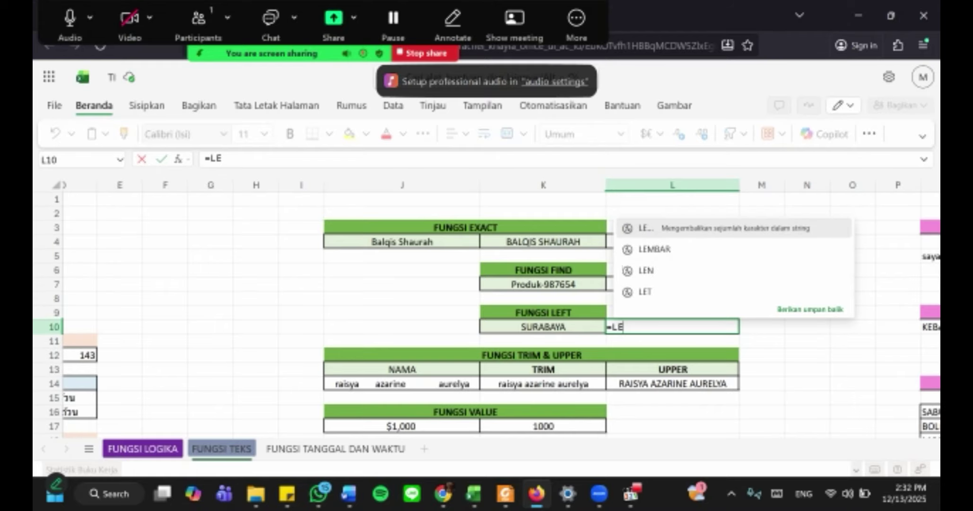
text(FT)
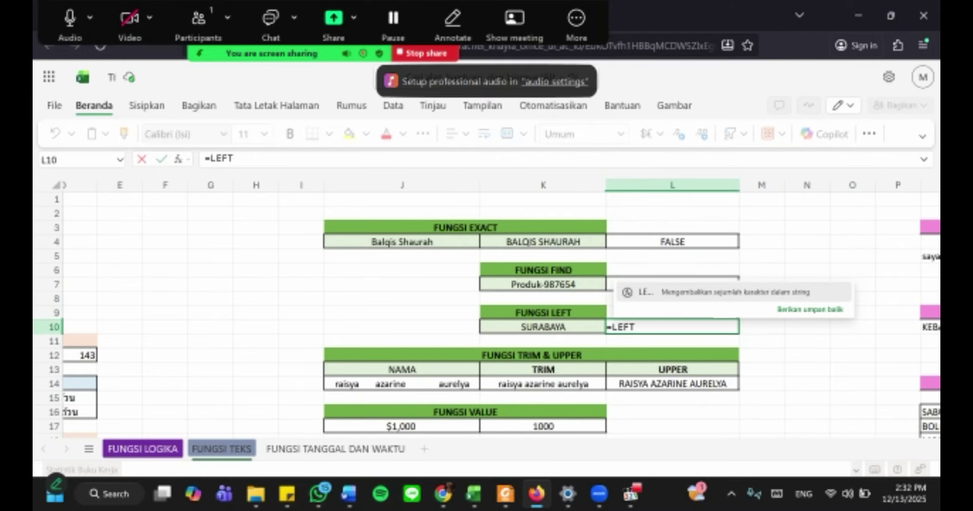
text((L7)
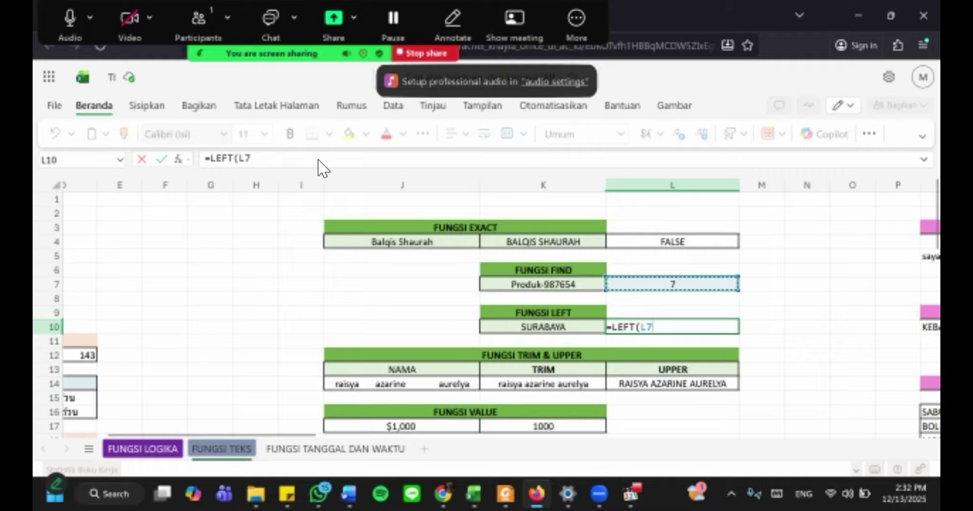
key(BackSpace)
key(BackSpace)
text(K10)
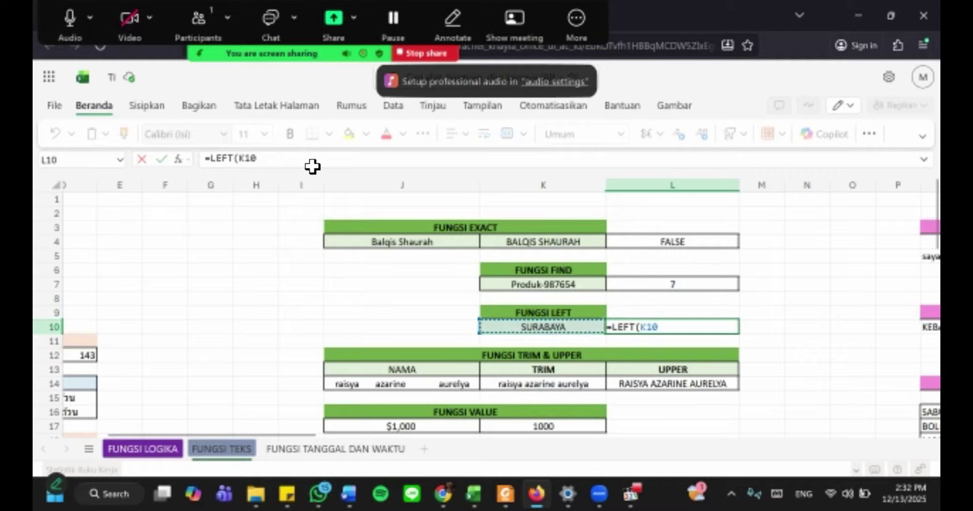
text(,)
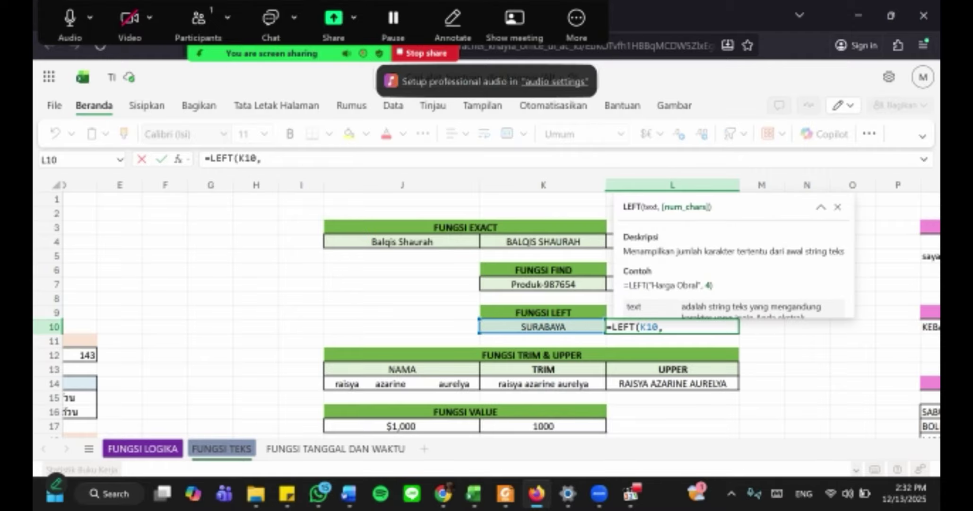
text(6)
key(Tab)
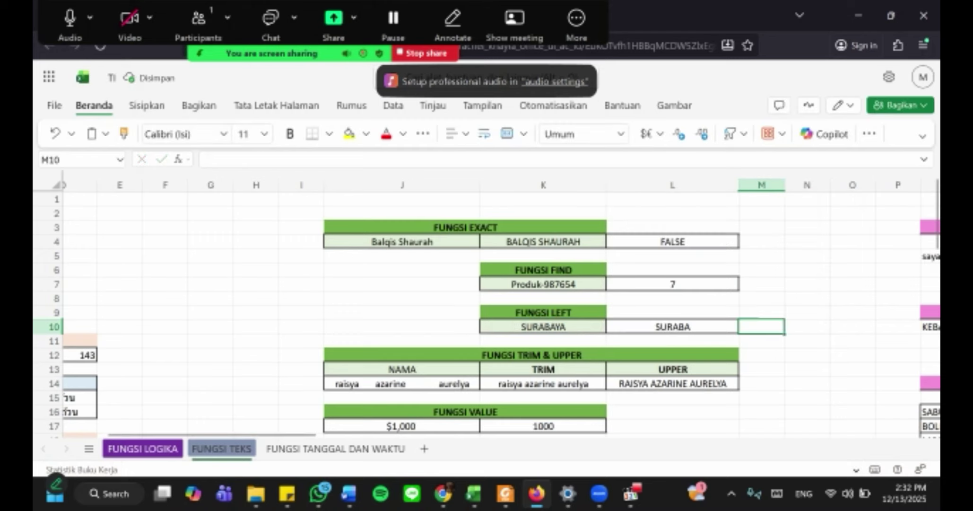
Examine the source name in J14 and the TRIM and UPPER formulas in K14 and L14.
scroll(233, 168, down, 1)
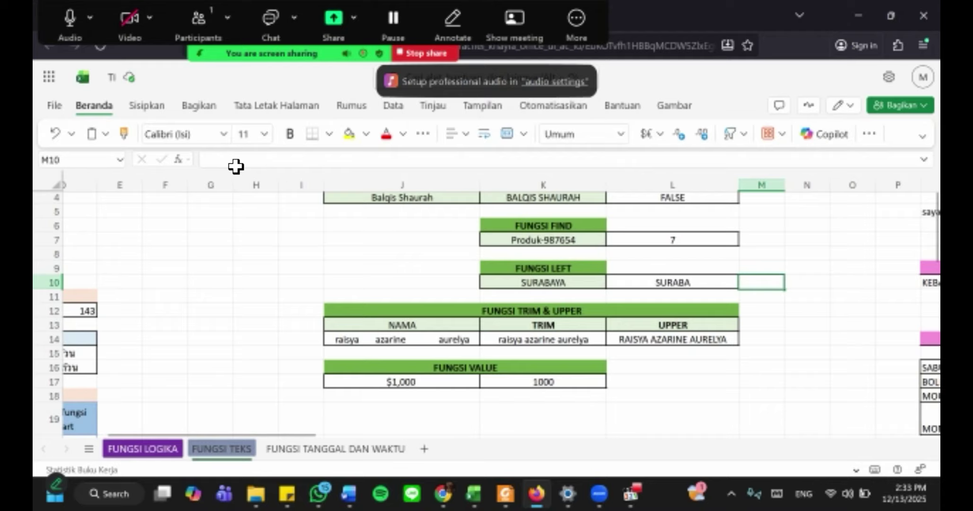
key(Down)
key(Down)
key(Down)
key(Down)
key(Left)
key(Left)
key(Left)
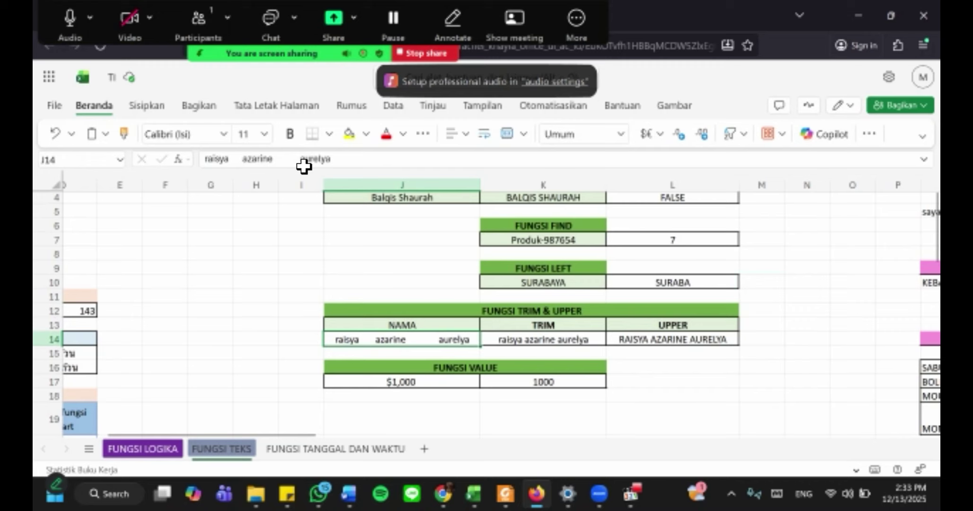
key(Right)
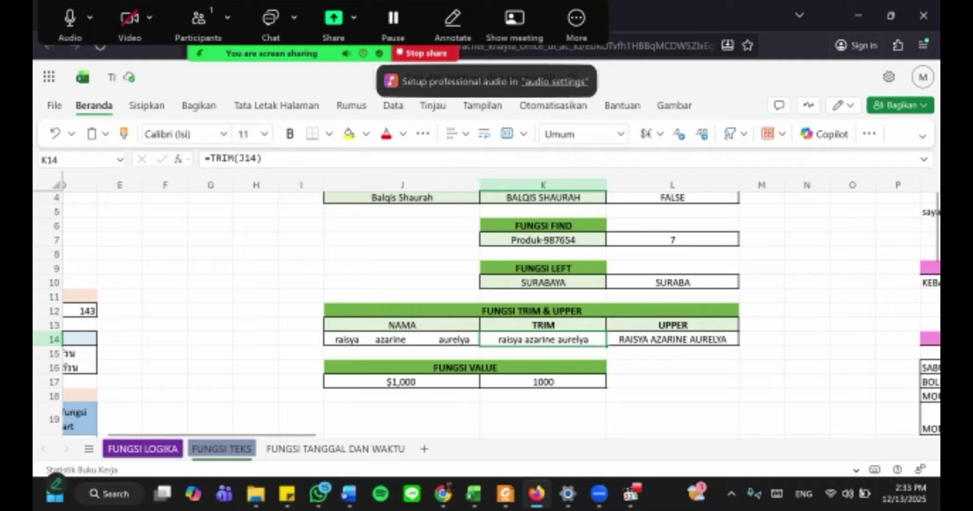
click(673, 339)
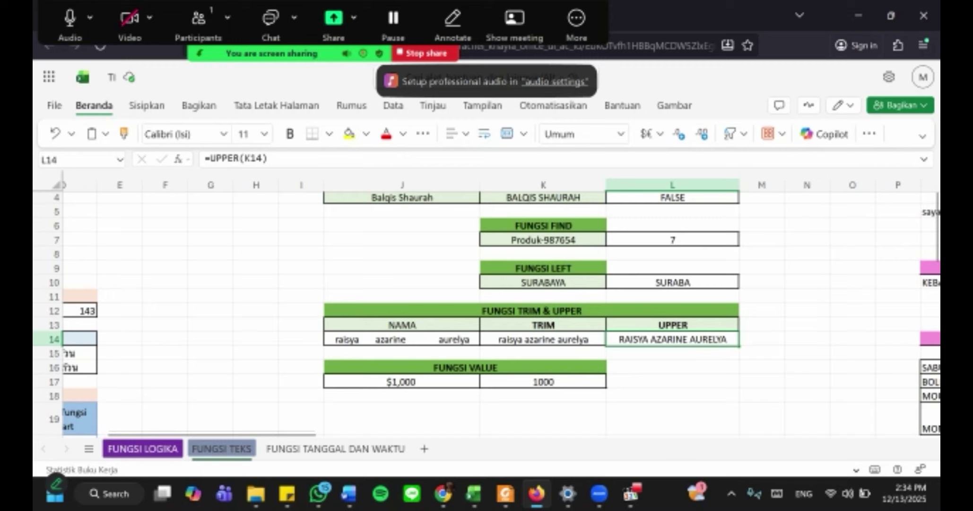
Check the FUNGSI VALUE example, viewing the currency cell J17 and its result cell K17.
click(543, 419)
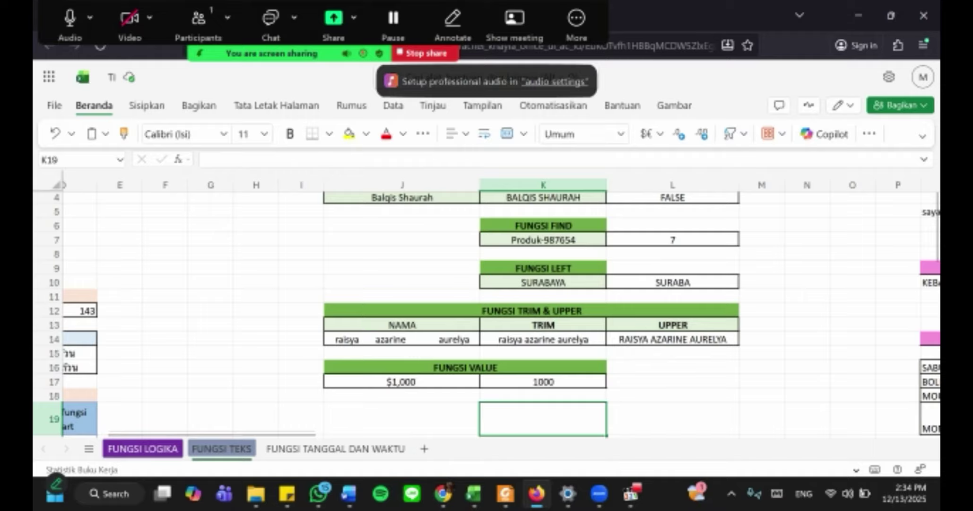
key(Left)
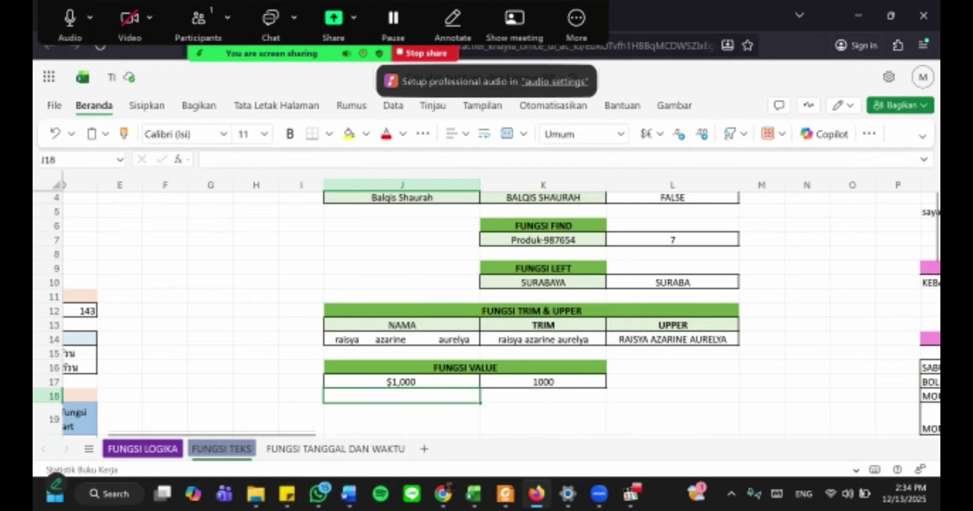
key(Up)
key(Up)
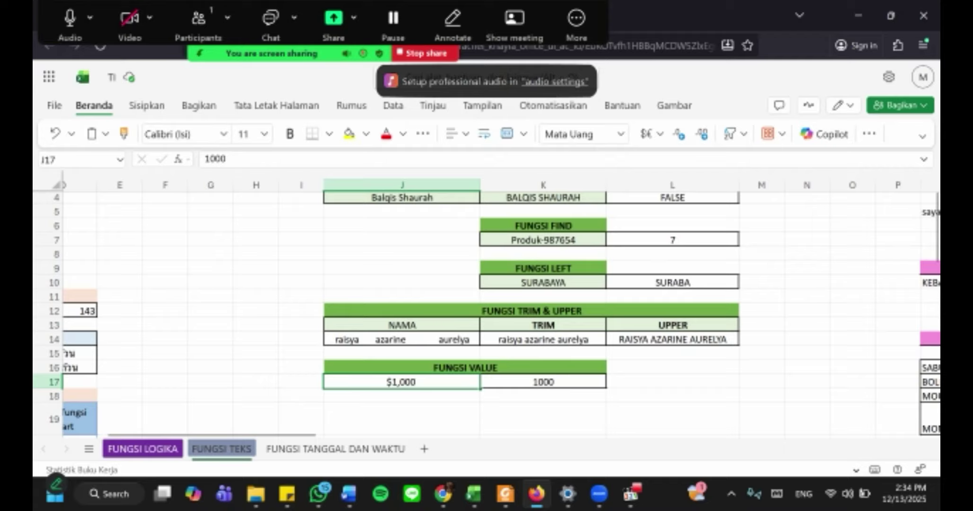
key(Right)
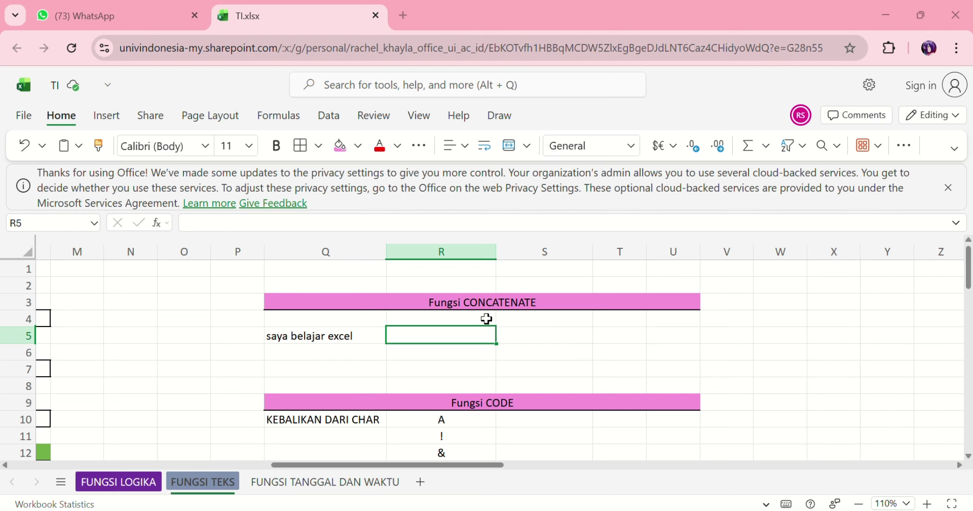
Look through the CONCATENATE, CODE, DOLLAR, PROPER, REPLACE and RIGHT exercises in columns Q to U.
scroll(486, 319, down, 1)
scroll(486, 319, up, 1)
scroll(502, 366, down, 4)
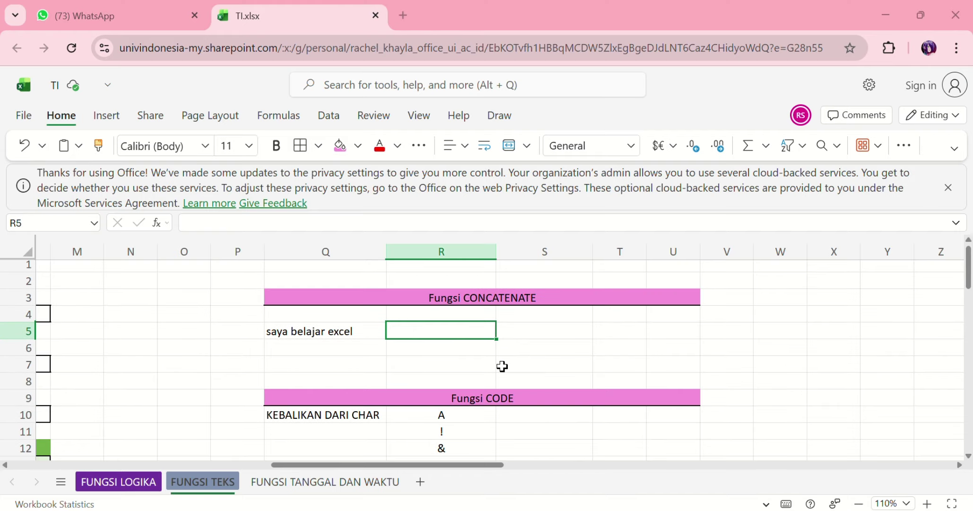
scroll(502, 365, down, 2)
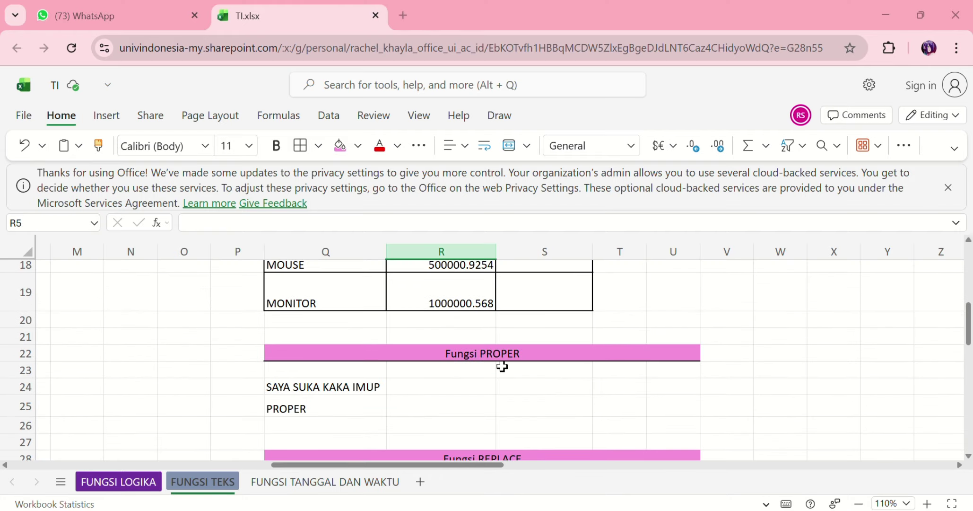
scroll(502, 366, down, 2)
scroll(502, 365, down, 2)
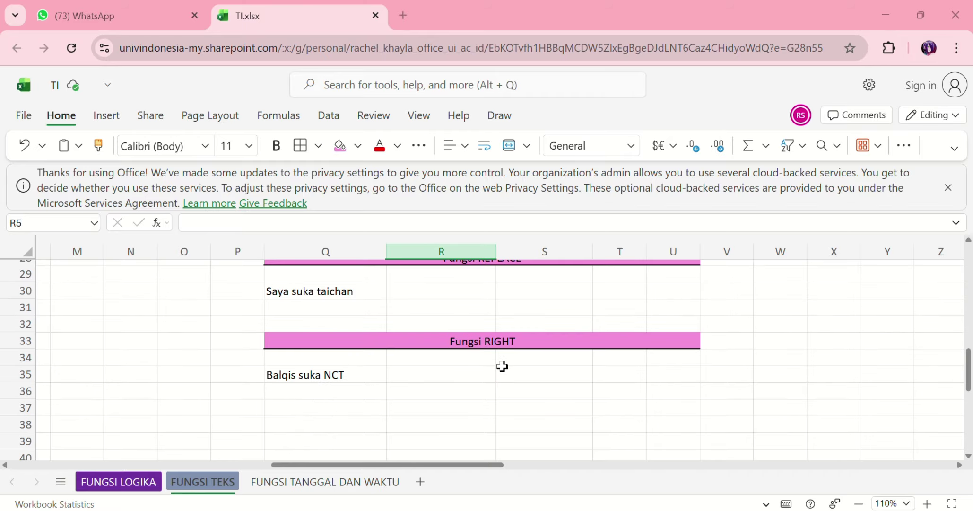
scroll(502, 366, up, 8)
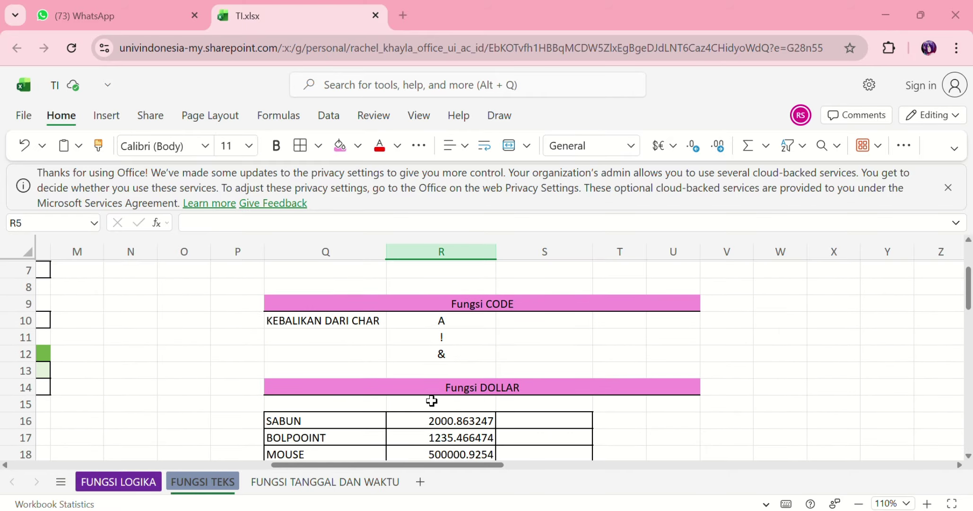
scroll(431, 401, up, 2)
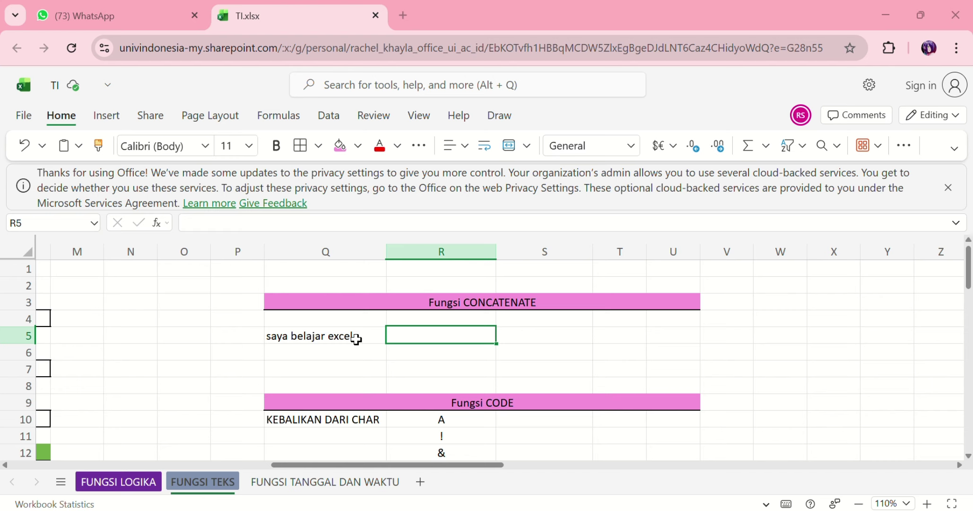
Enter =CONCATENATE("saya","belajar","excel") in cell R5 beside the sample sentence.
click(290, 221)
text(=co)
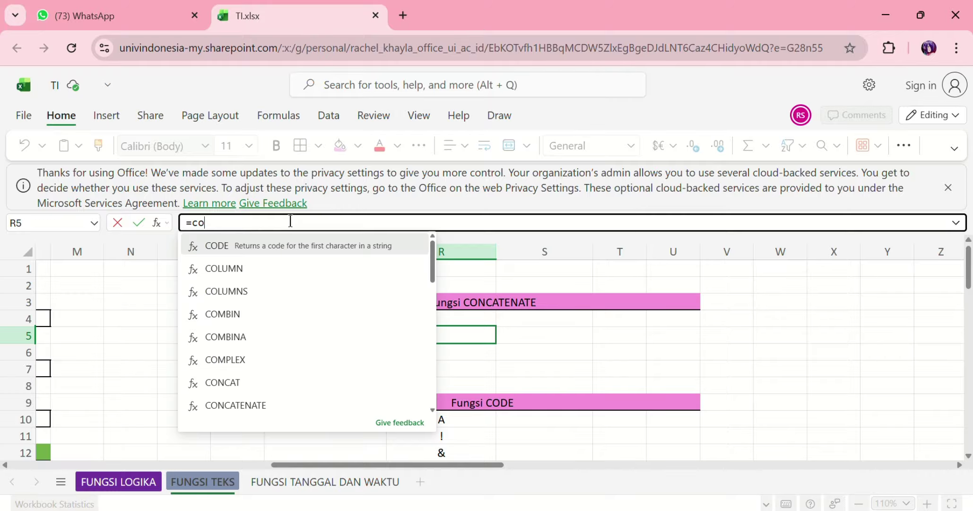
click(239, 405)
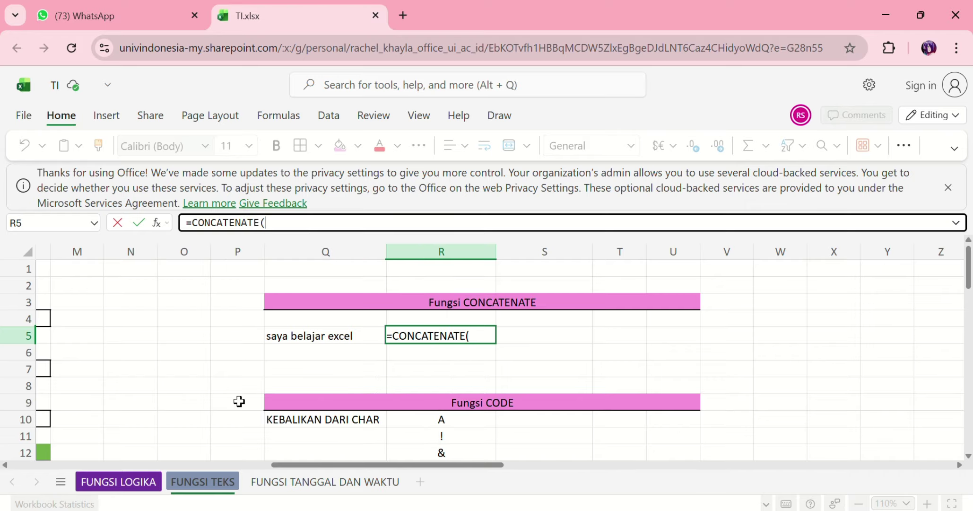
text(")
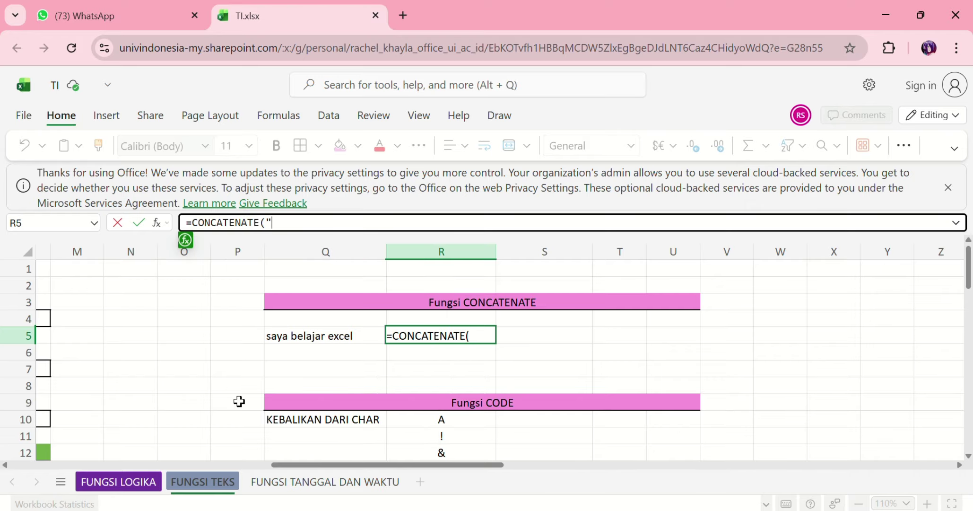
text(saya")
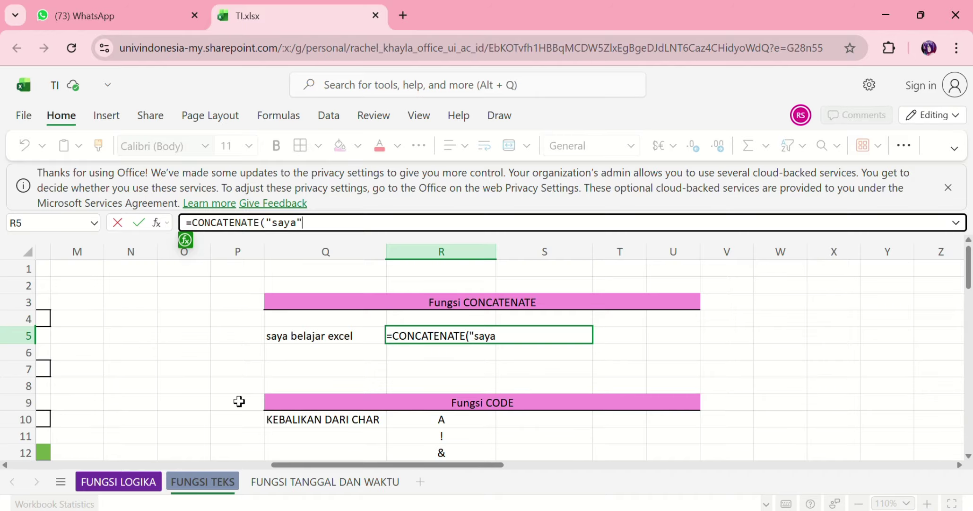
text(,"belajar)
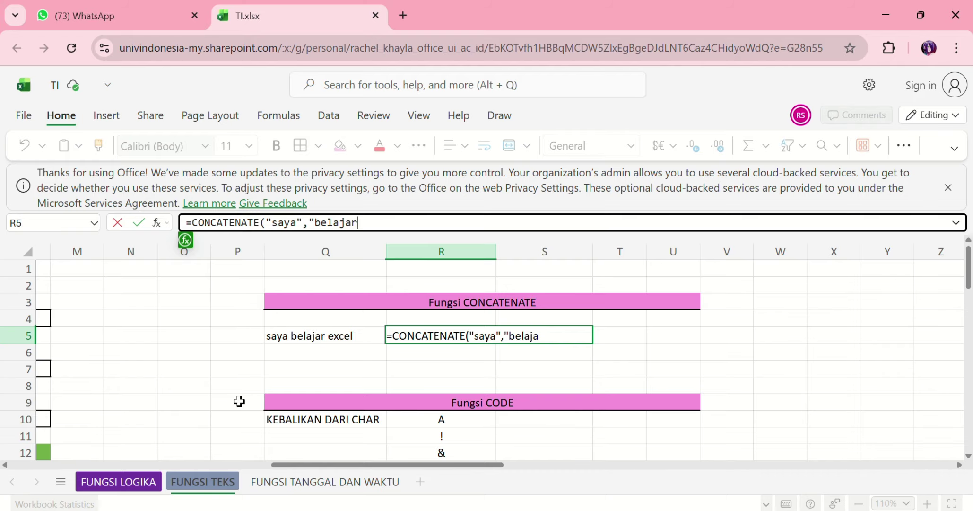
text(",")
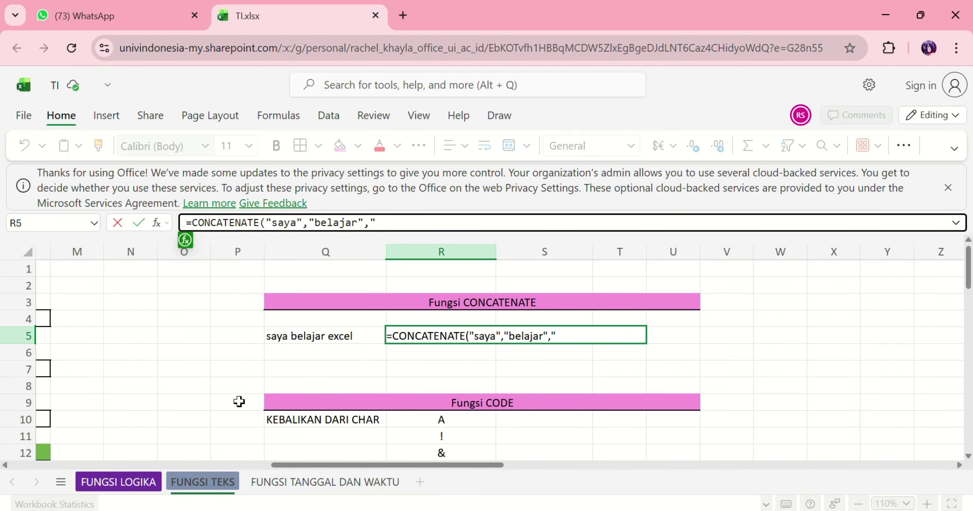
text(excel")
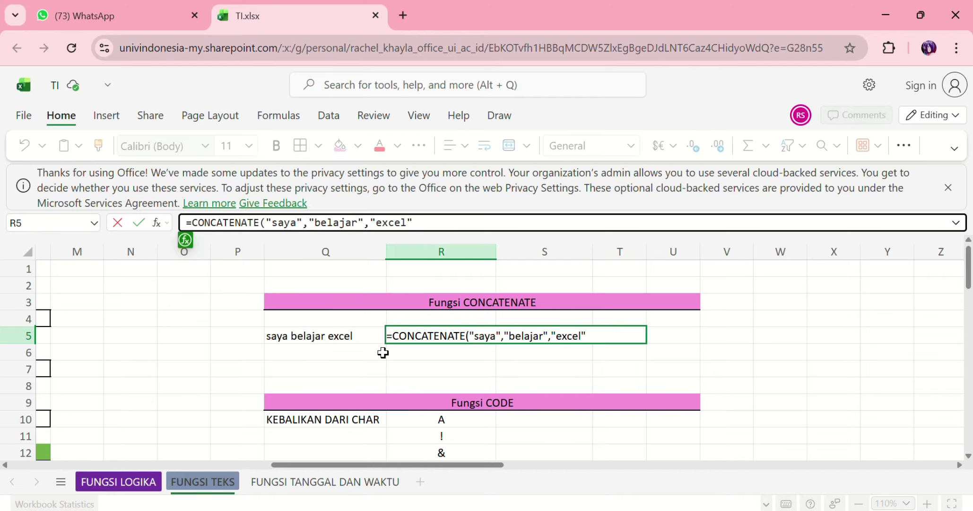
text())
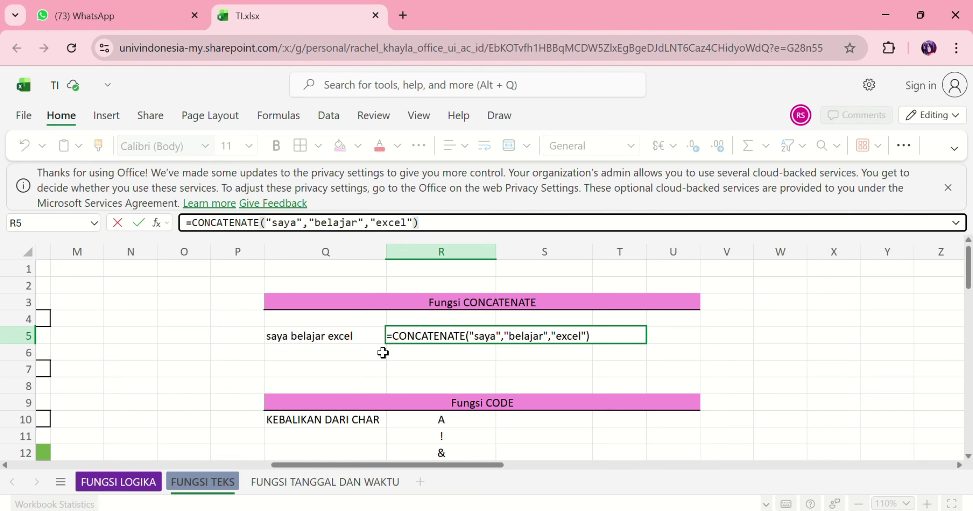
key(Return)
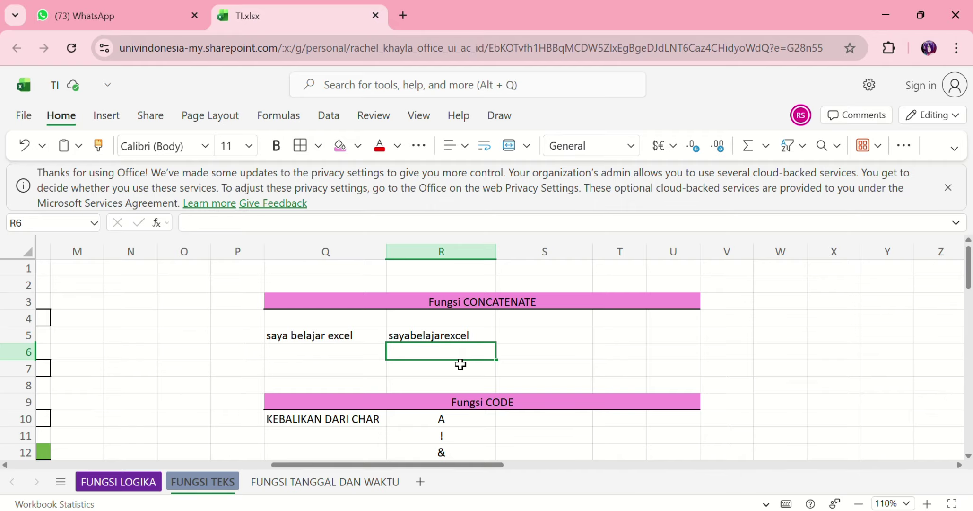
Review the Fungsi CHAR table in columns B to D against the characters listed in the Fungsi CODE section.
scroll(461, 364, down, 2)
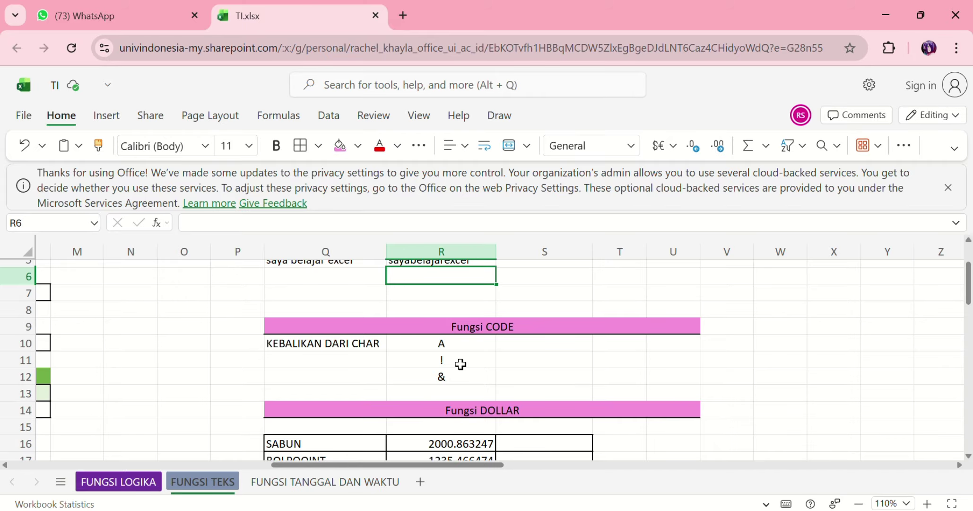
scroll(369, 355, left, 1)
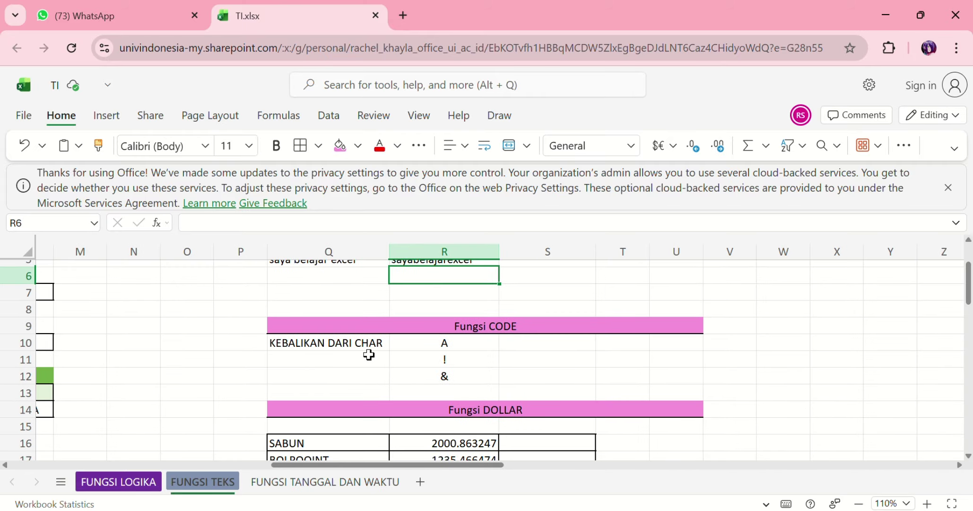
scroll(368, 355, left, 10)
scroll(369, 354, down, 3)
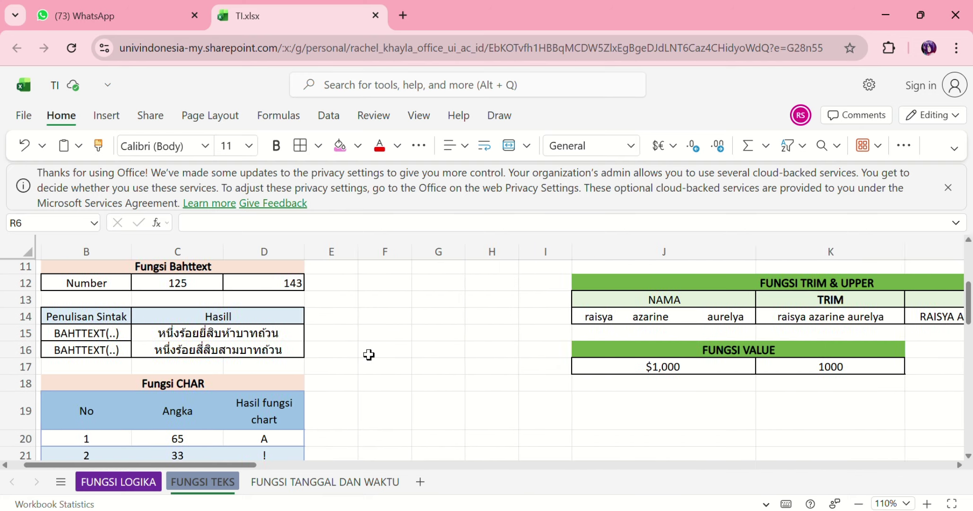
scroll(368, 354, right, 4)
scroll(369, 354, down, 2)
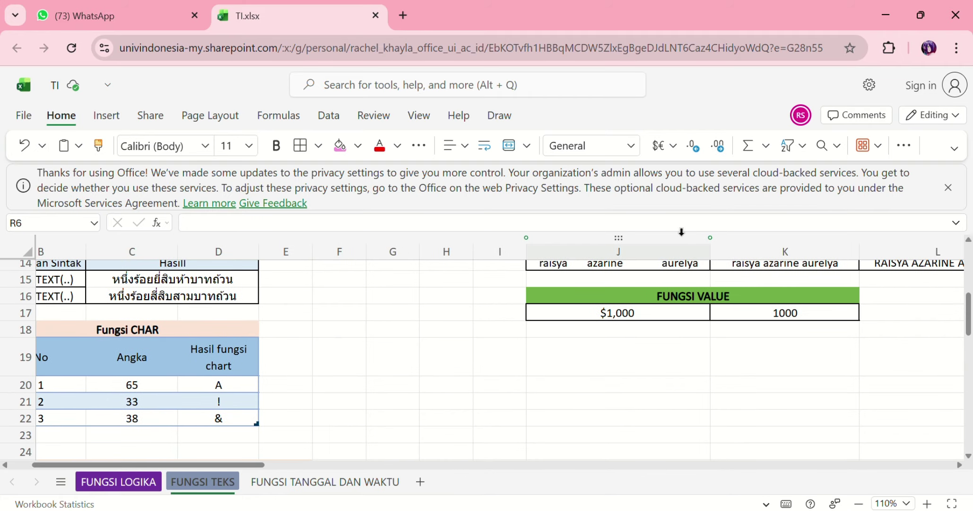
scroll(690, 386, right, 6)
scroll(691, 387, up, 4)
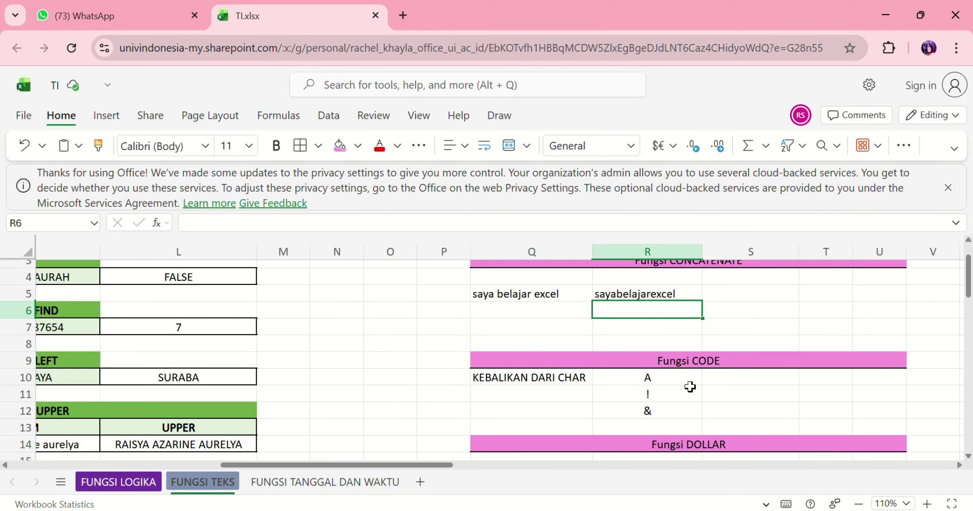
Enter =CODE(R10) in cell S10 to get the code of the first character in the Fungsi CODE section.
scroll(691, 387, down, 1)
click(590, 347)
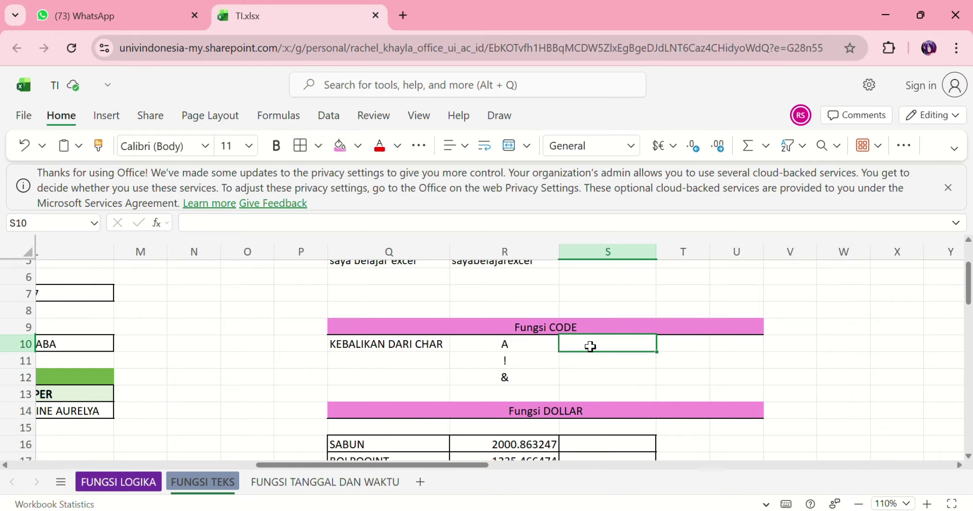
text(=code)
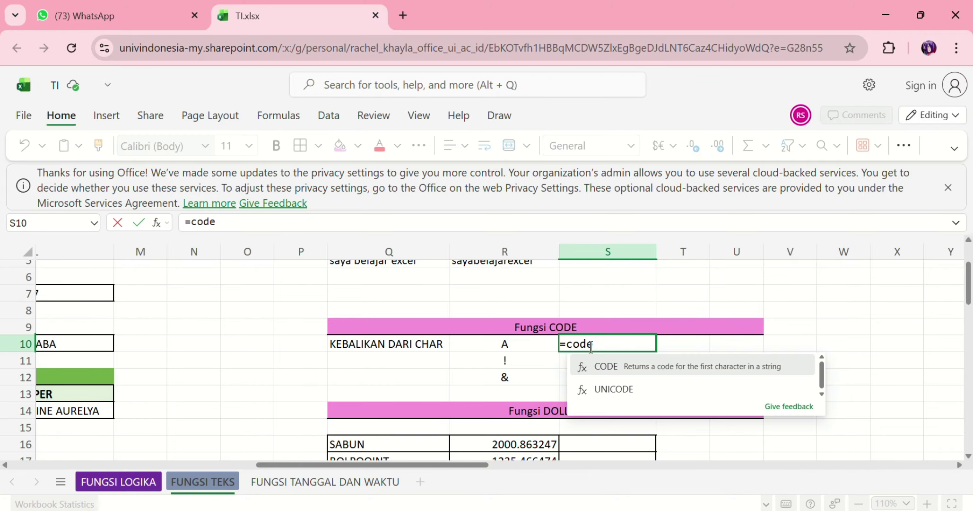
double_click(591, 368)
click(527, 347)
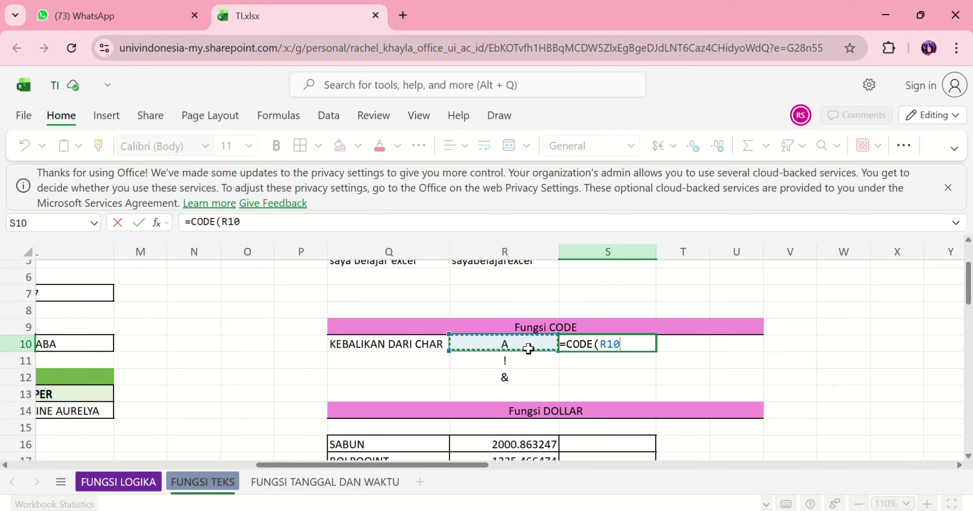
text())
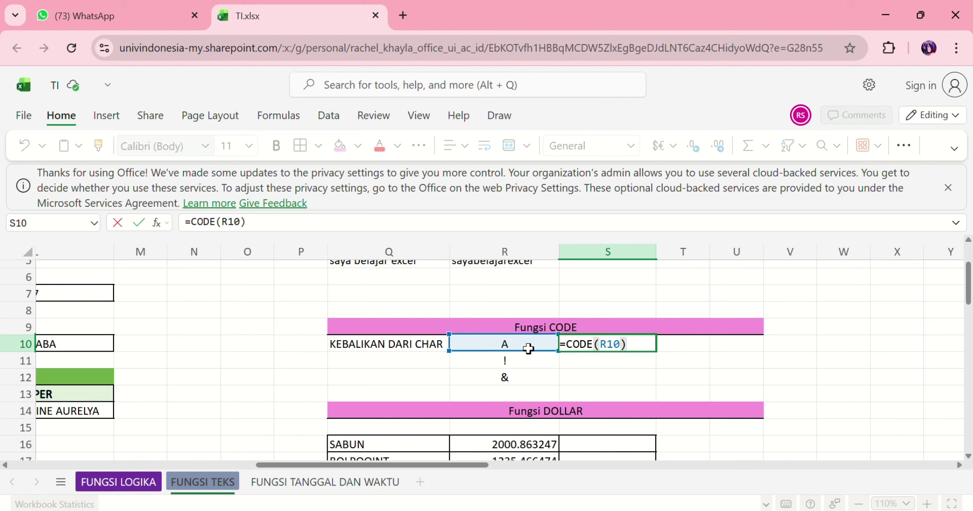
key(Return)
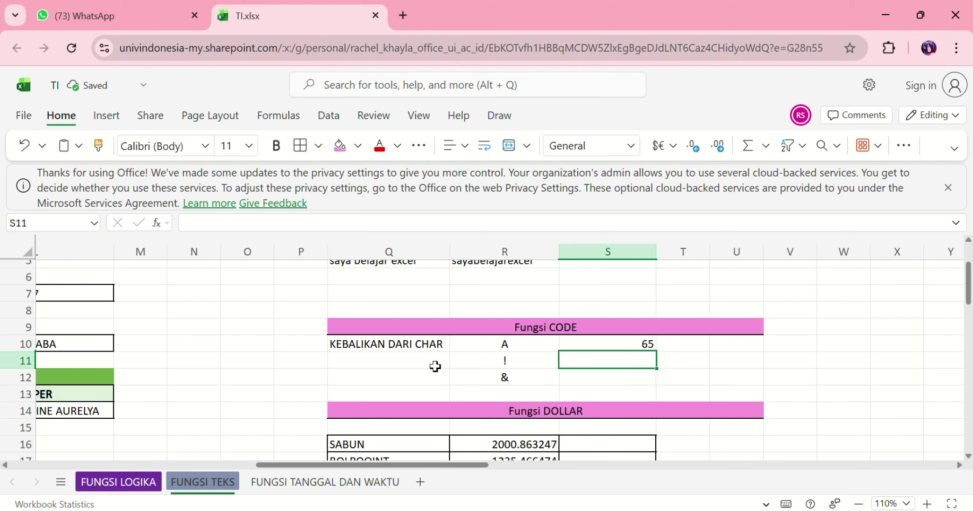
Check the Fungsi CHAR table, and enter the CODE formula referencing R11 in cell S11.
scroll(365, 387, left, 10)
scroll(366, 387, down, 5)
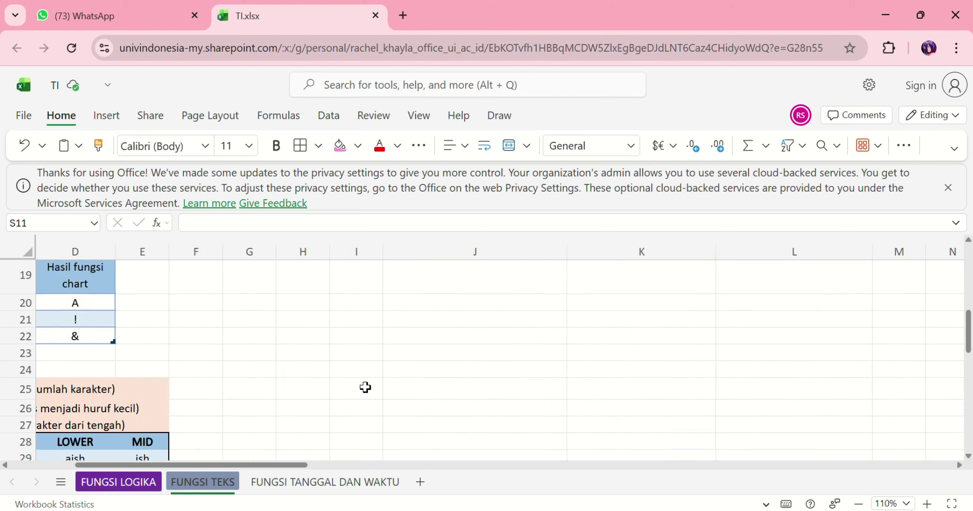
scroll(365, 387, left, 2)
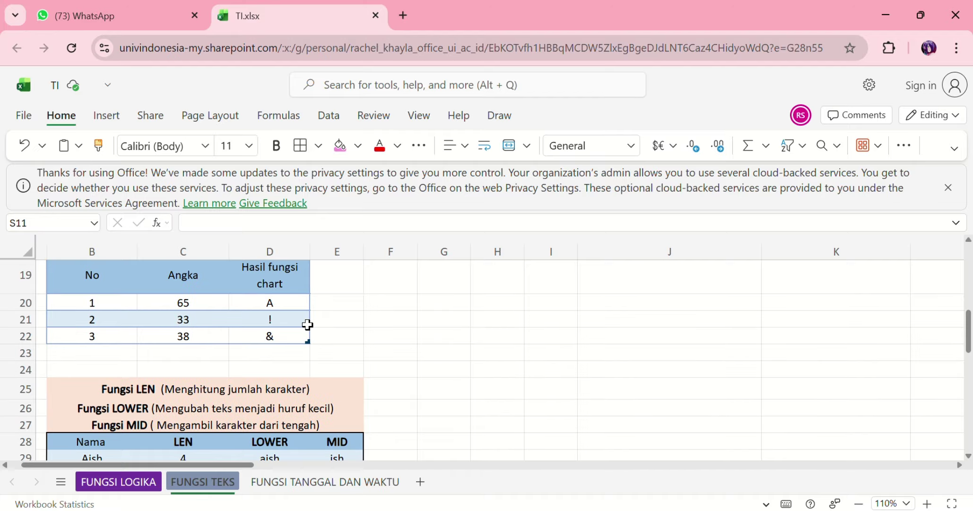
scroll(307, 324, up, 5)
scroll(307, 325, right, 2)
scroll(308, 324, right, 8)
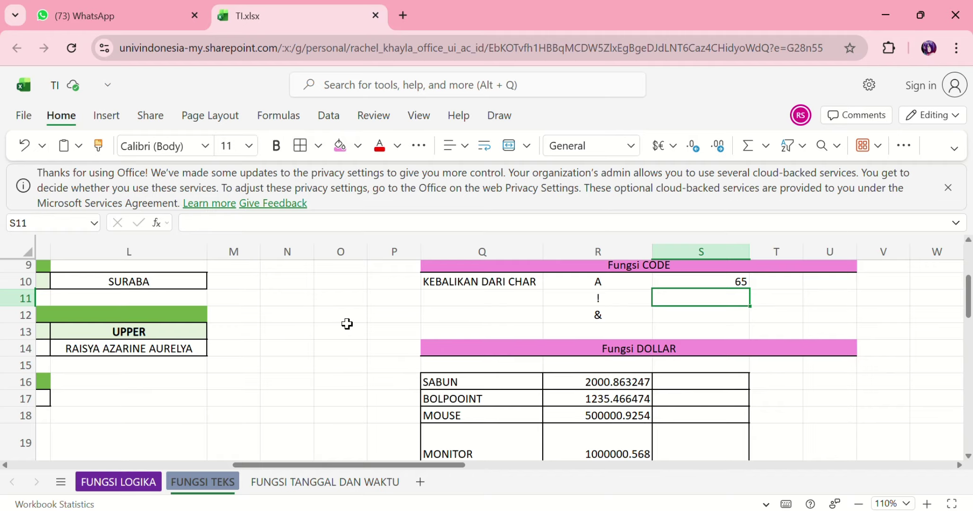
text(=)
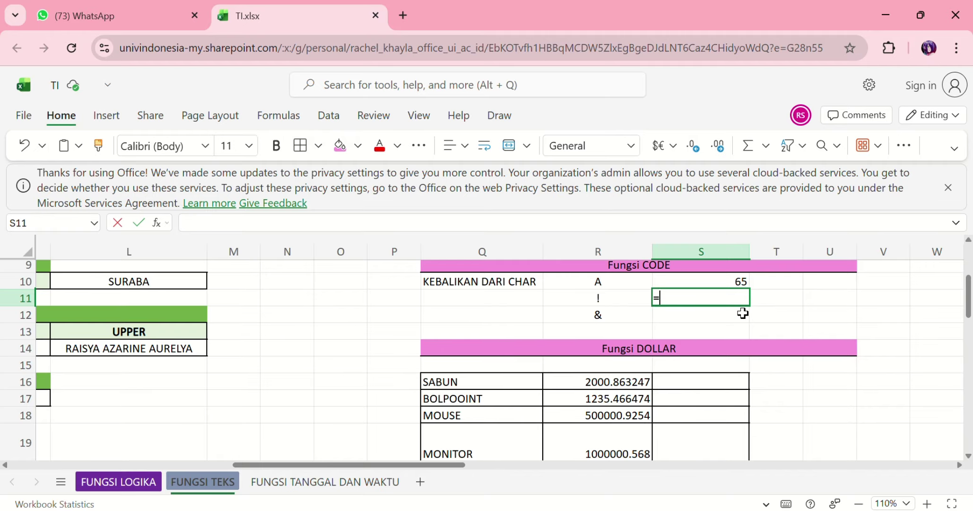
text(code)
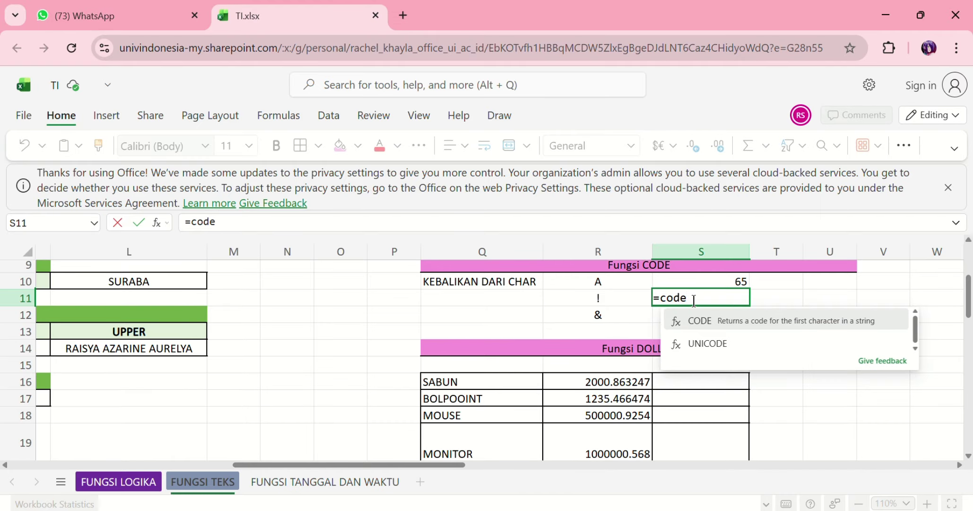
double_click(695, 318)
click(611, 299)
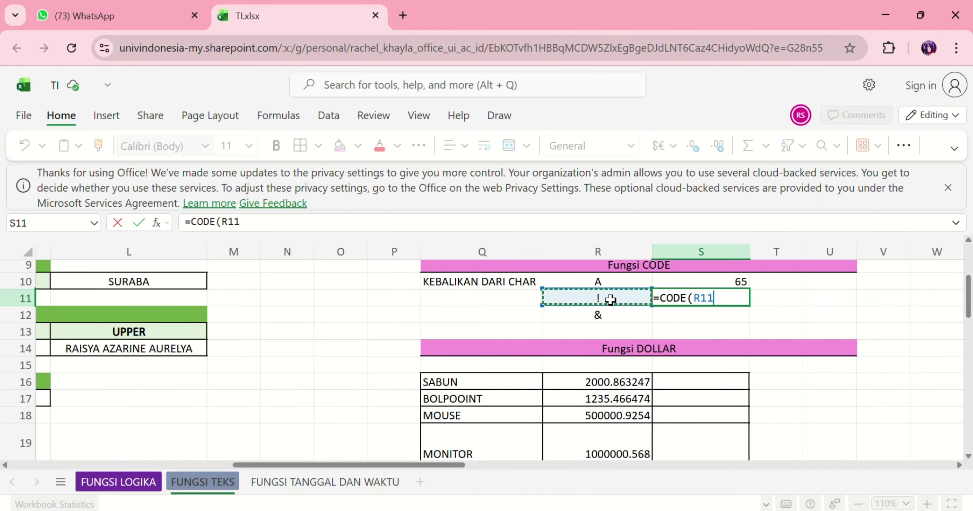
key(Return)
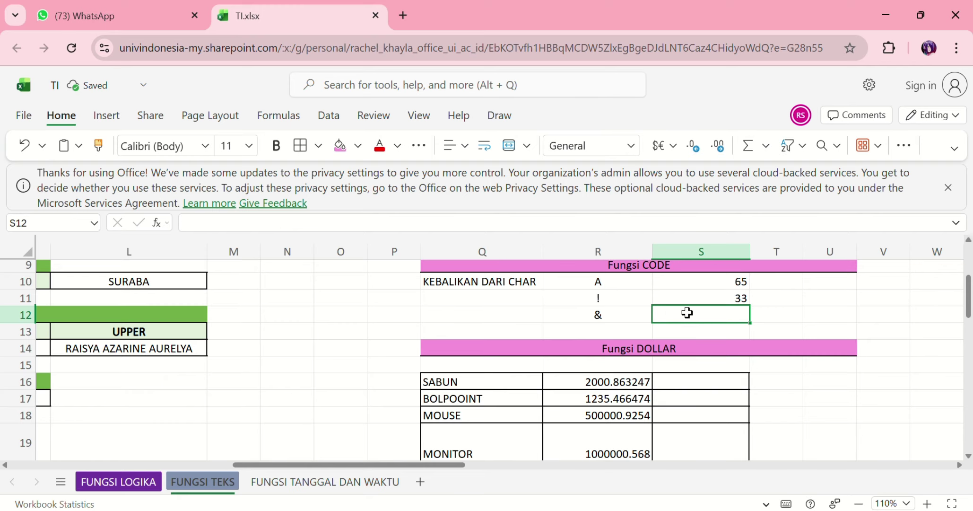
Enter =code(R12) in cell S12 for the & character.
text(=code)
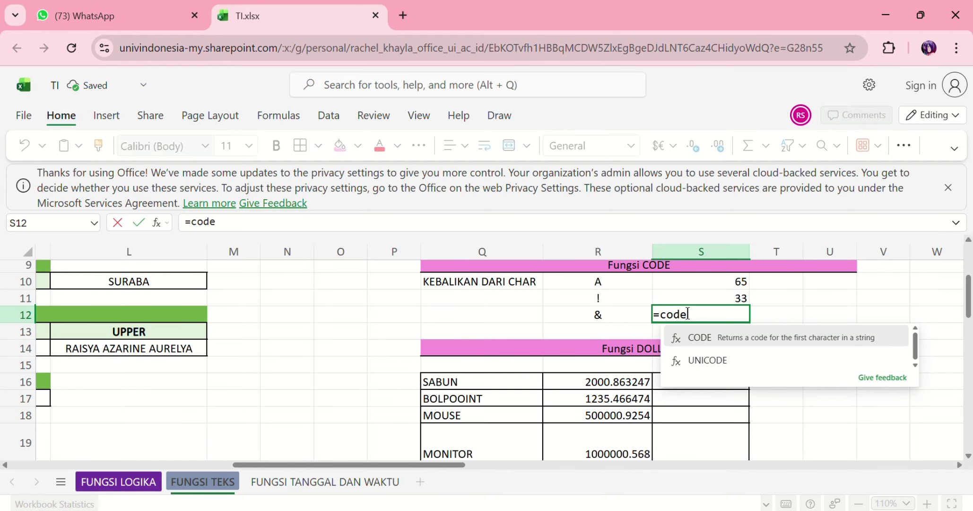
text(()
click(631, 314)
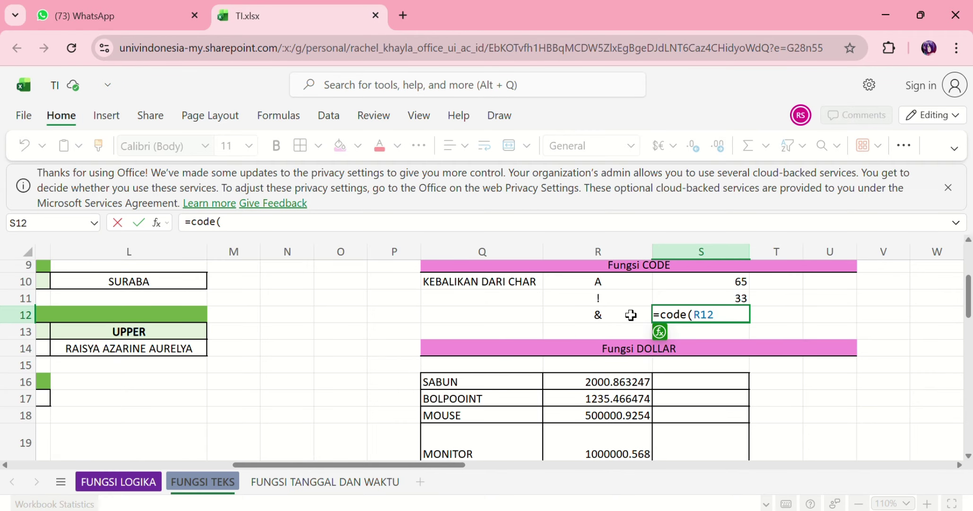
text())
key(Return)
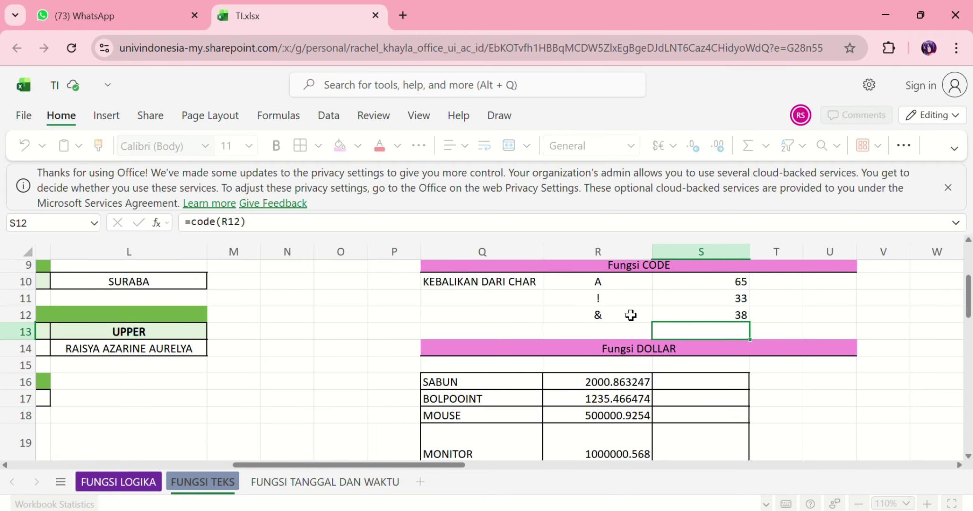
Compare the CODE results in S10:S12 with the numbers in the Fungsi CHAR table.
scroll(497, 367, left, 6)
scroll(498, 367, left, 8)
scroll(498, 367, down, 3)
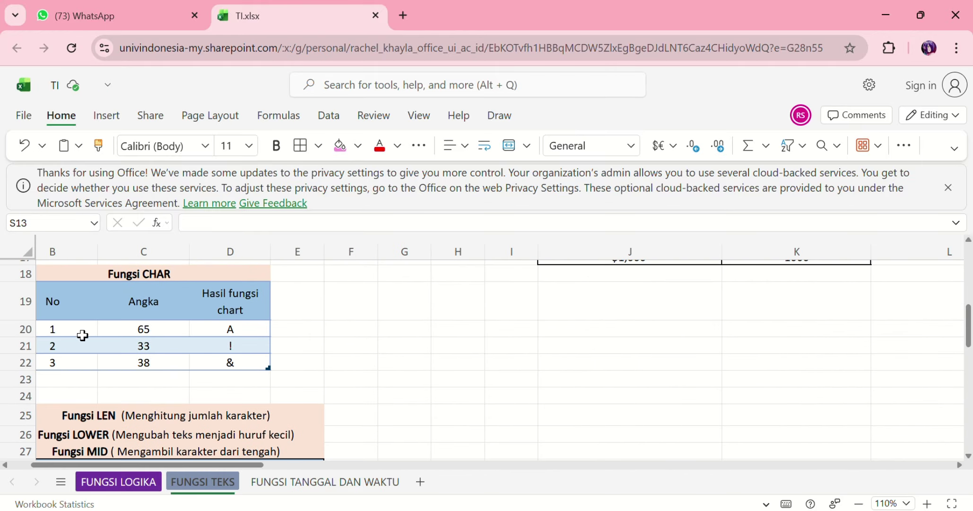
scroll(446, 376, right, 8)
scroll(446, 376, up, 4)
scroll(446, 376, right, 3)
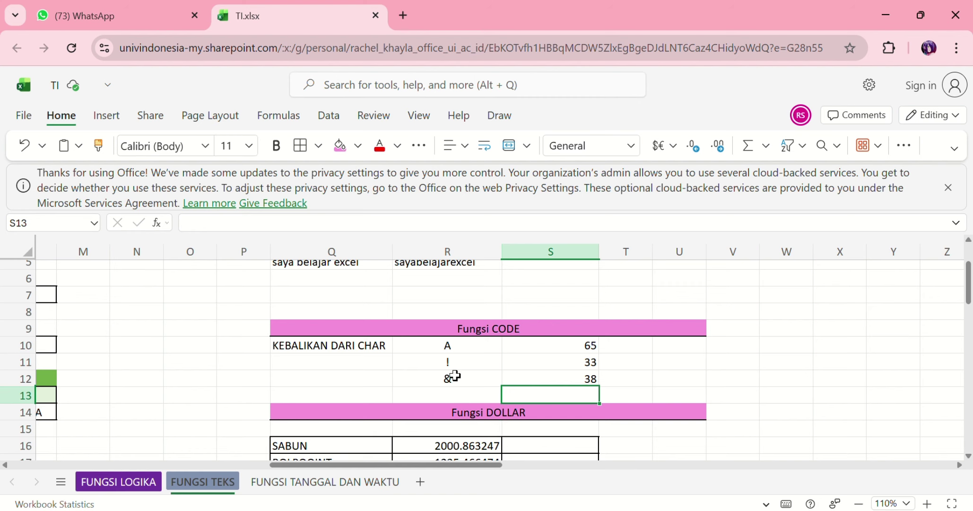
Enter =DOLLAR(R16,2) in cell S16 to convert the SABUN price to currency text with two decimals.
scroll(462, 381, down, 2)
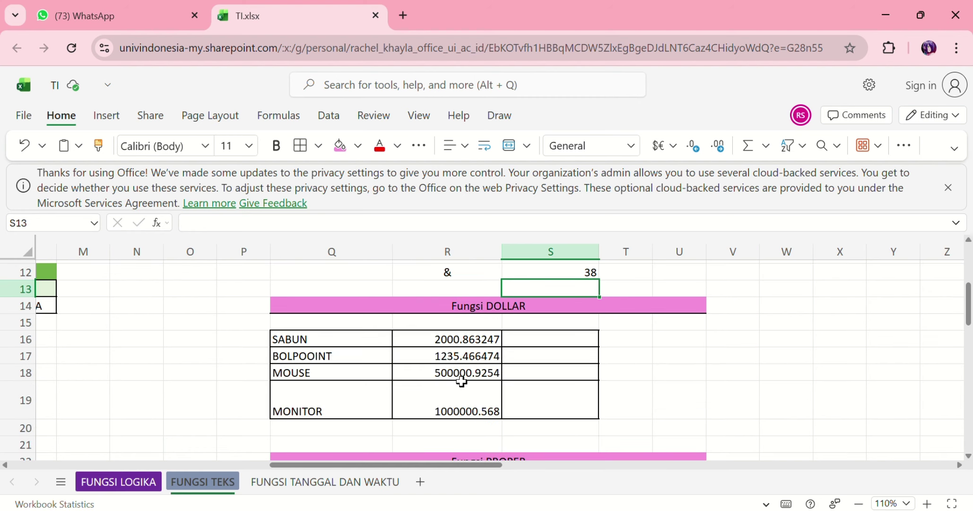
scroll(462, 381, down, 1)
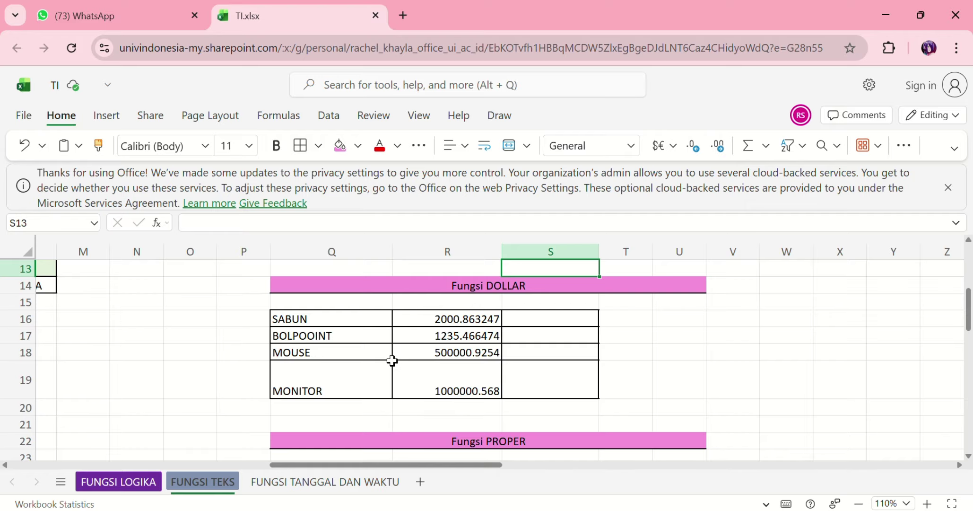
click(564, 318)
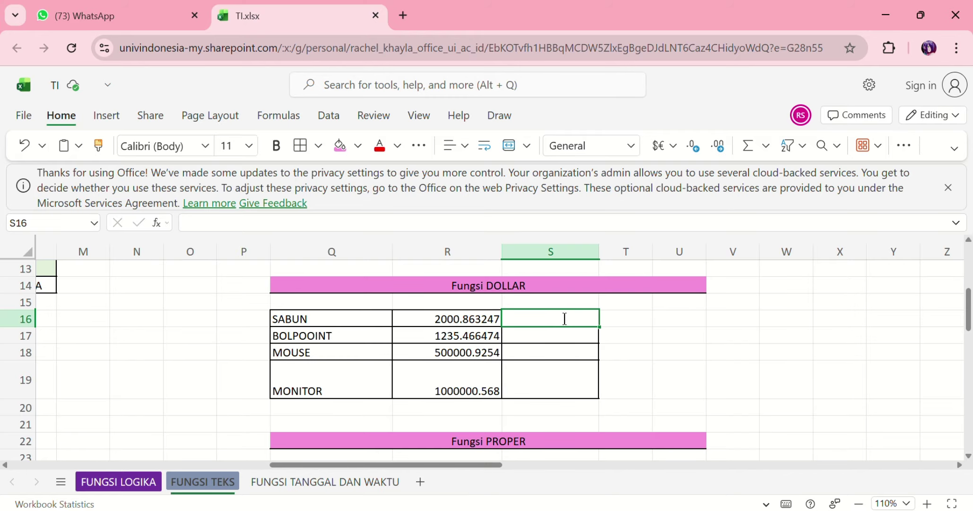
click(564, 319)
text(=)
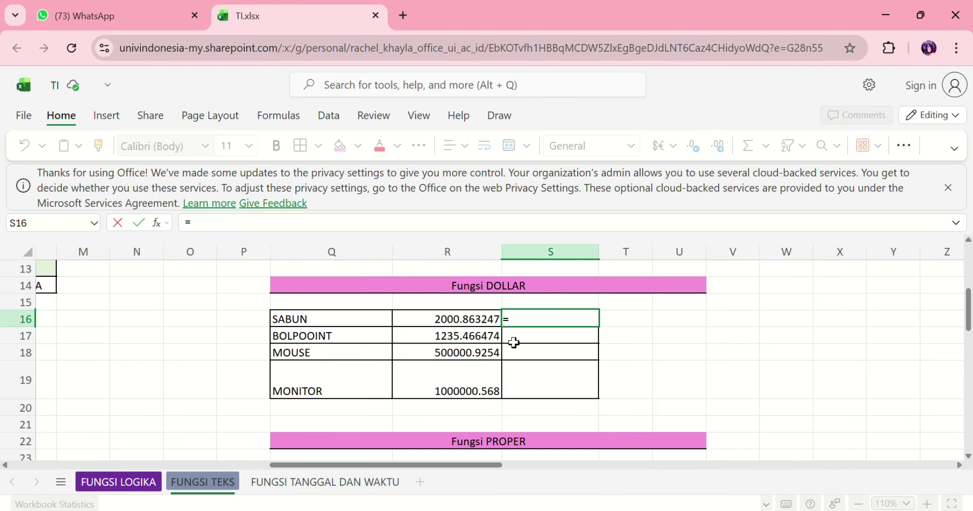
text(d)
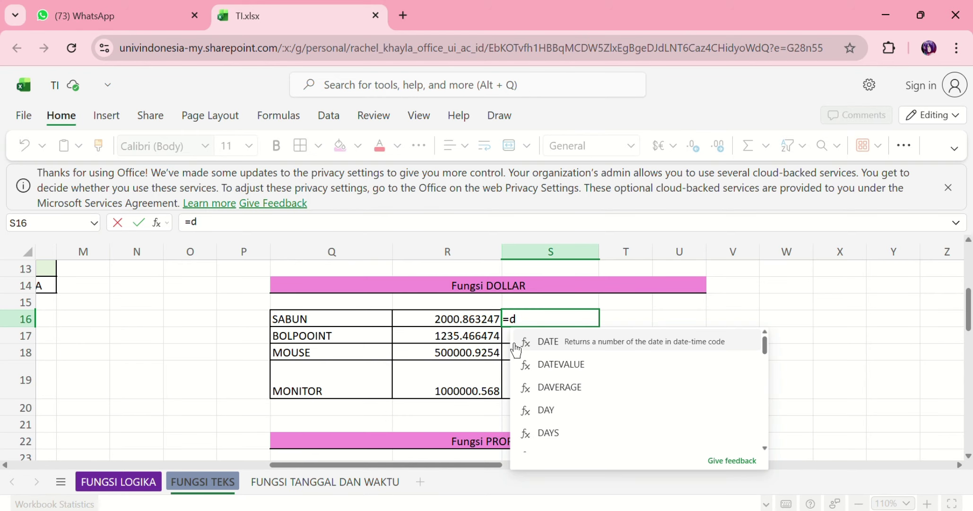
text(o)
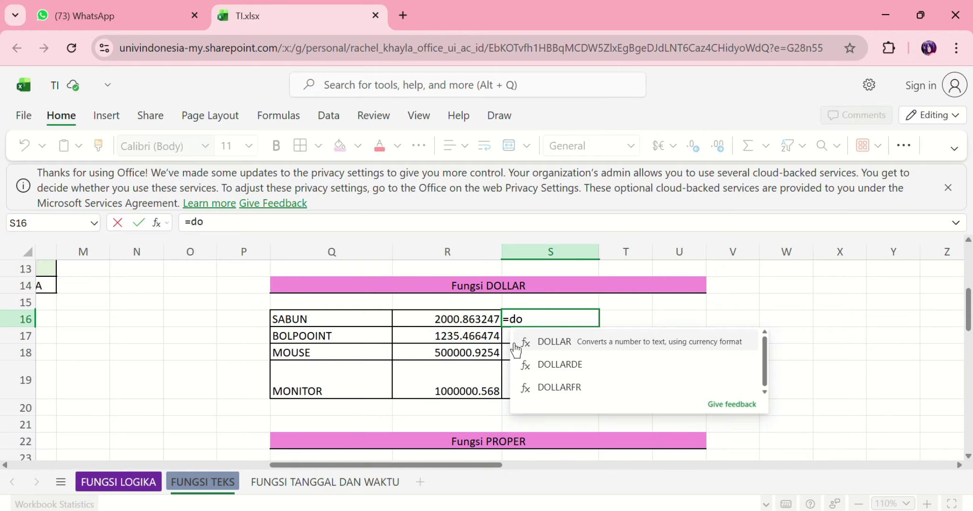
click(551, 343)
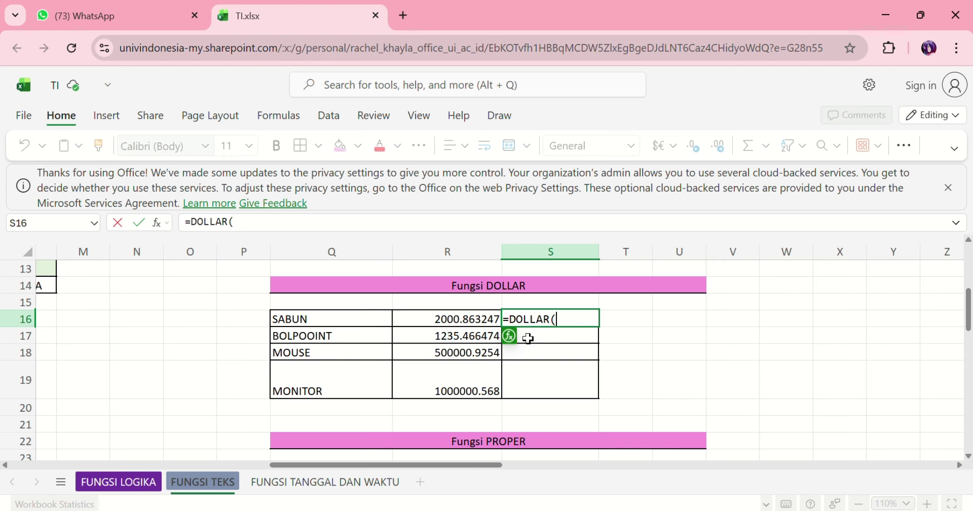
click(422, 317)
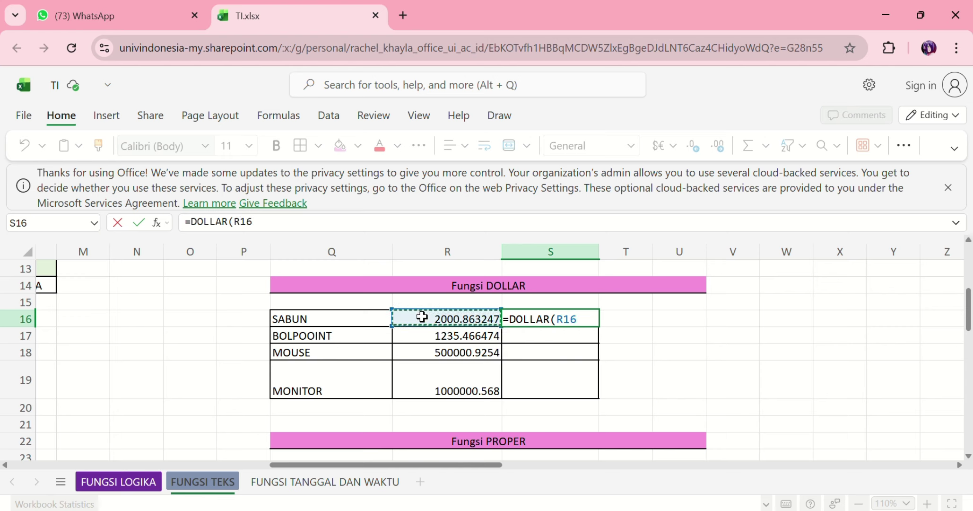
text(,)
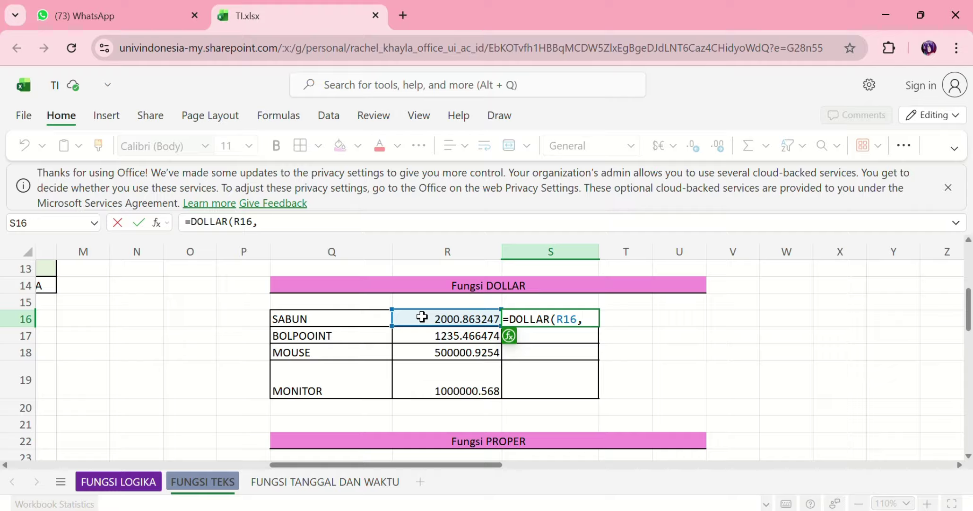
text(2)
text())
key(Return)
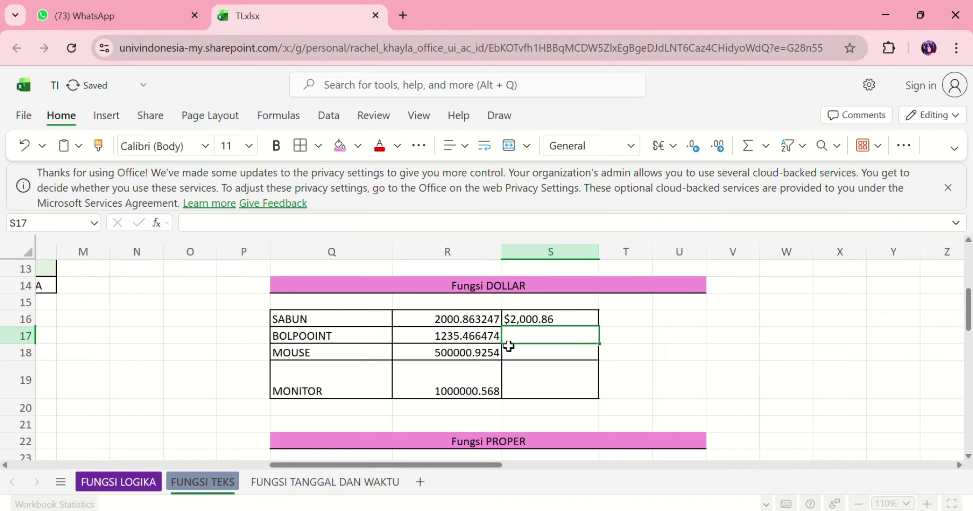
Fill the DOLLAR formula from S16 down to S19 and compare the currency amounts with the original prices.
click(580, 323)
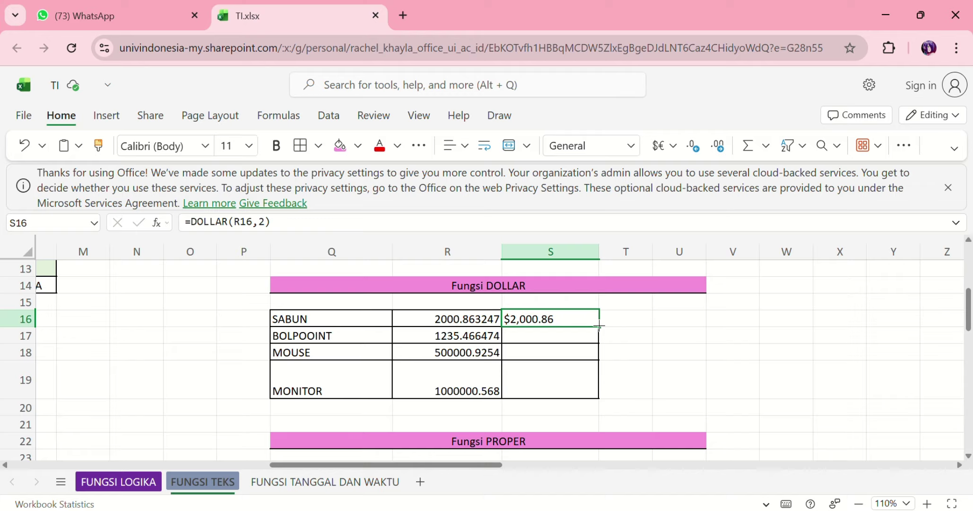
drag(599, 326, 597, 380)
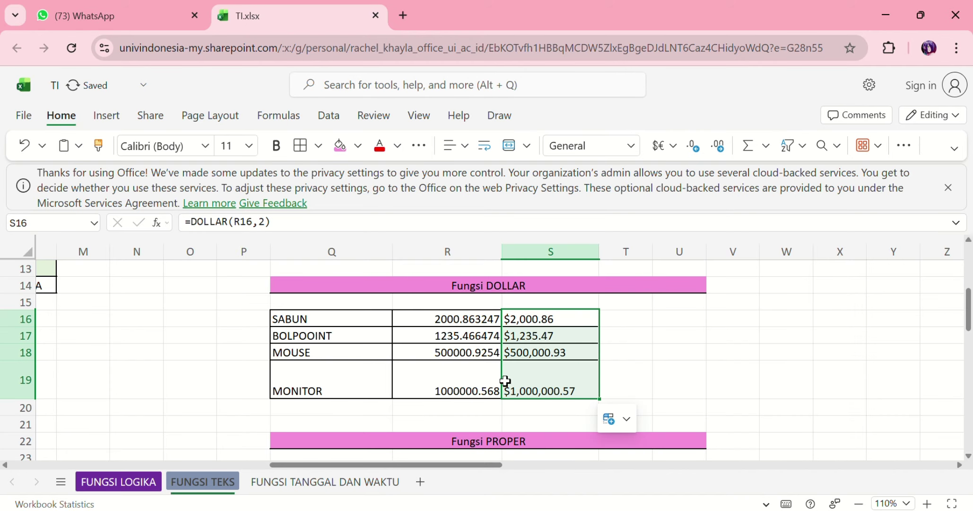
scroll(477, 381, up, 1)
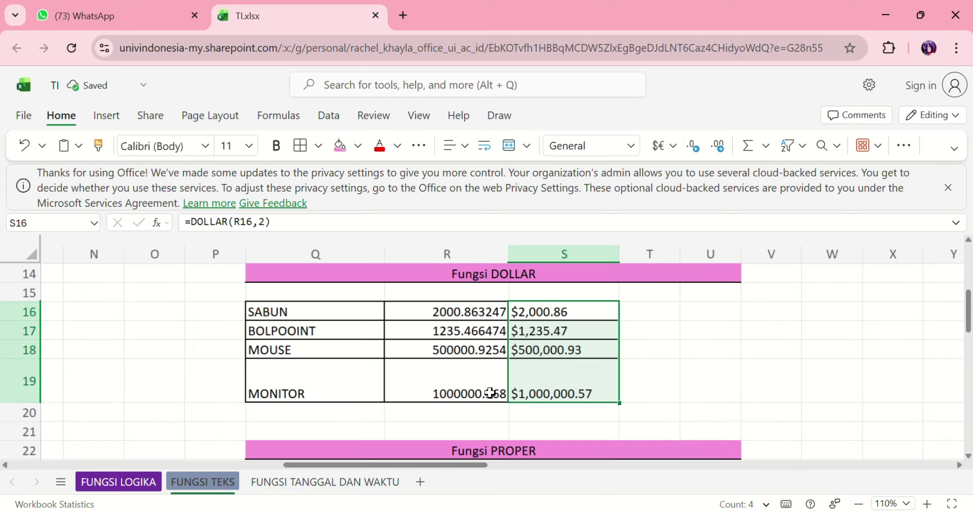
scroll(490, 393, up, 3)
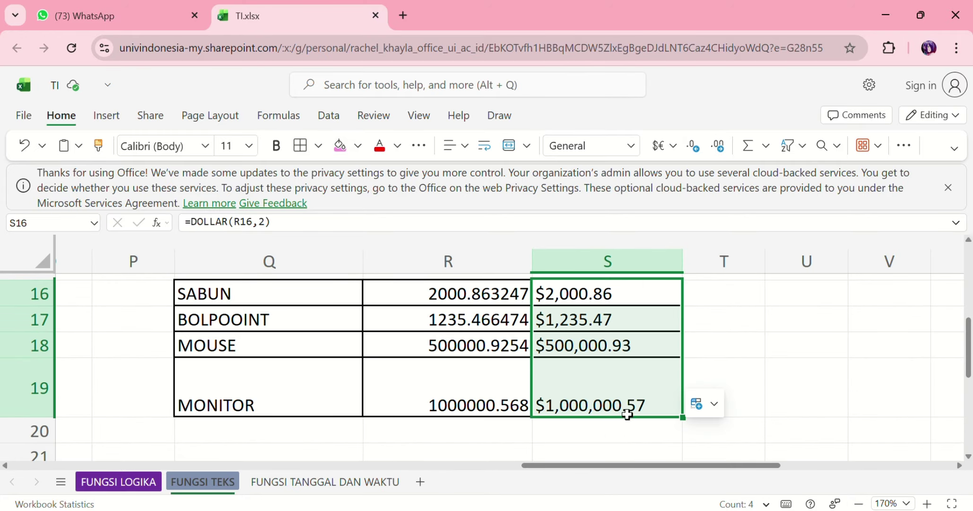
scroll(629, 411, up, 2)
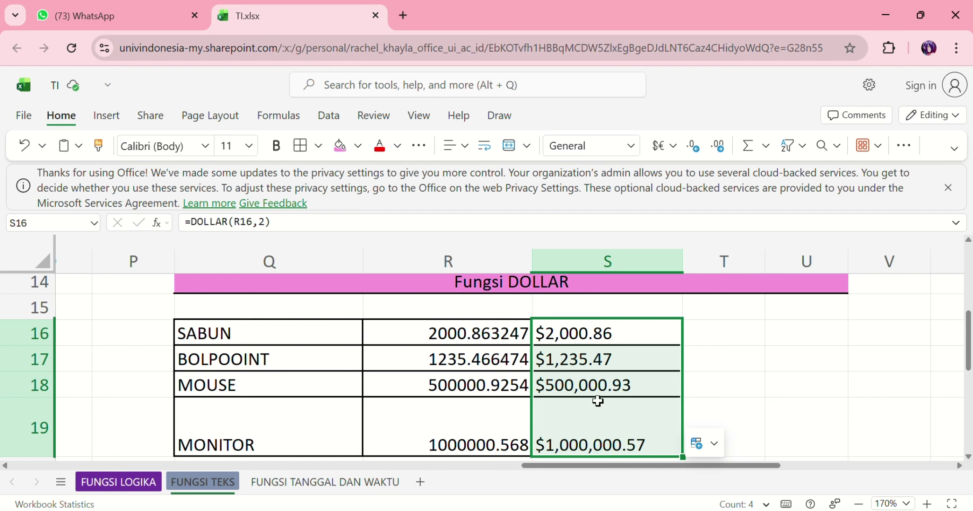
scroll(544, 419, down, 1)
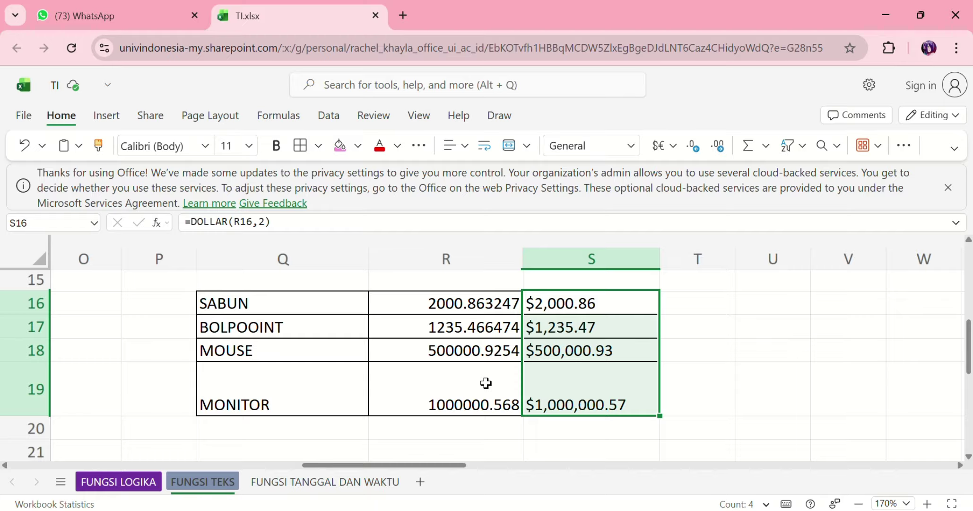
Enter =PROPER(Q24) in cell R24 of the Fungsi PROPER section to capitalize each word of the sentence.
scroll(486, 383, down, 6)
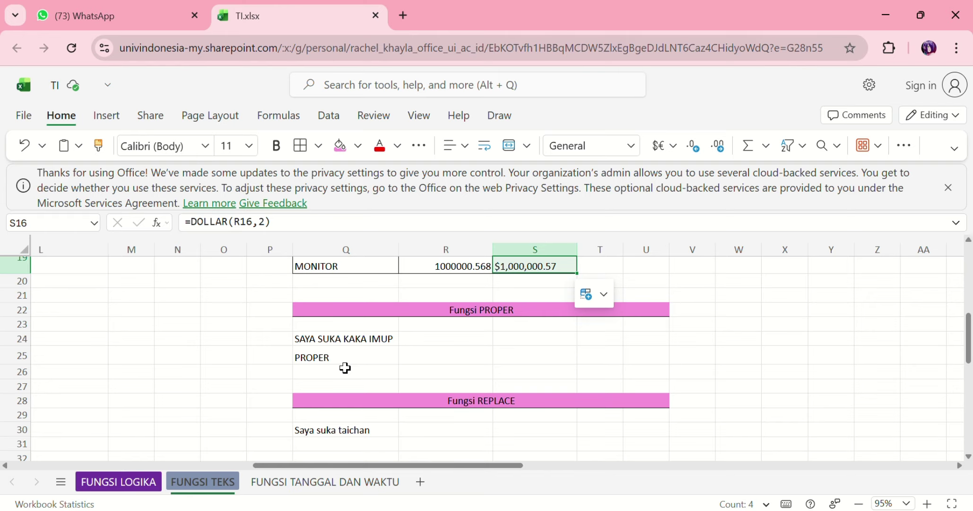
scroll(345, 368, up, 3)
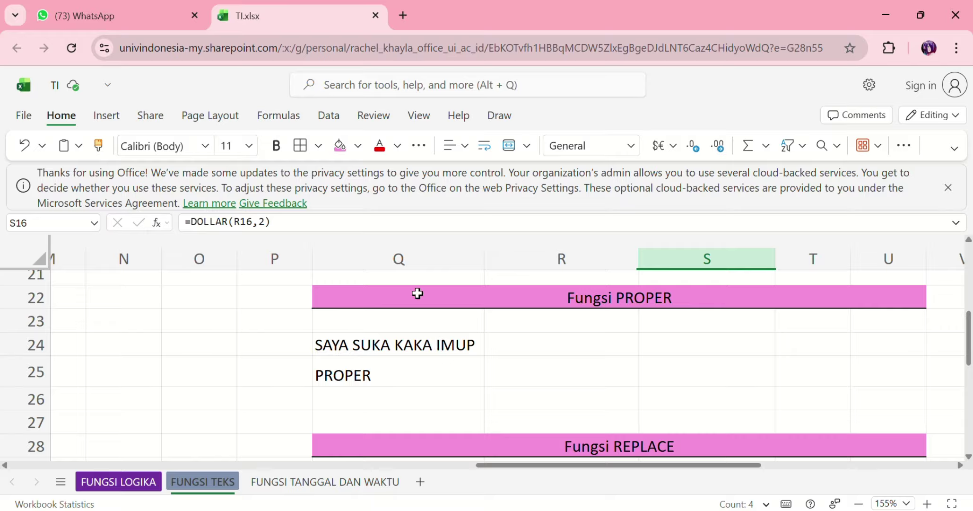
click(549, 353)
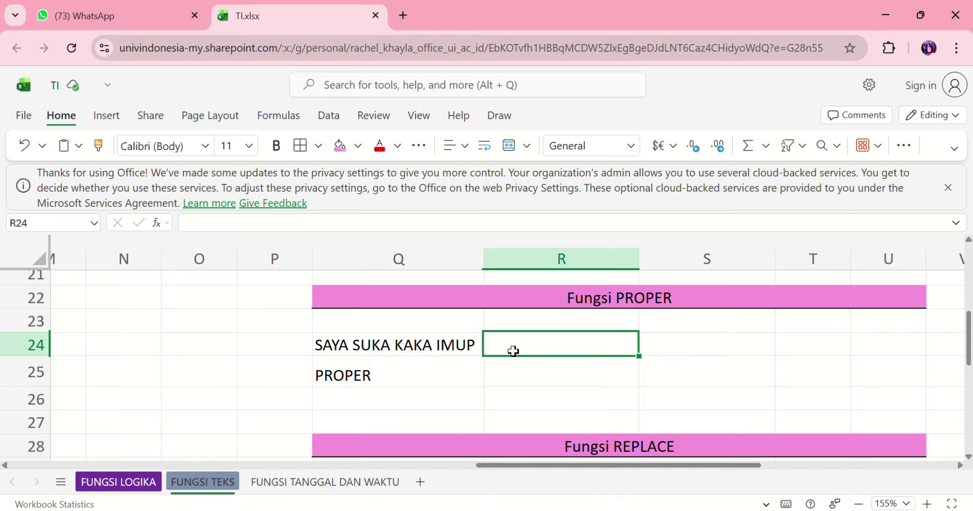
text(=)
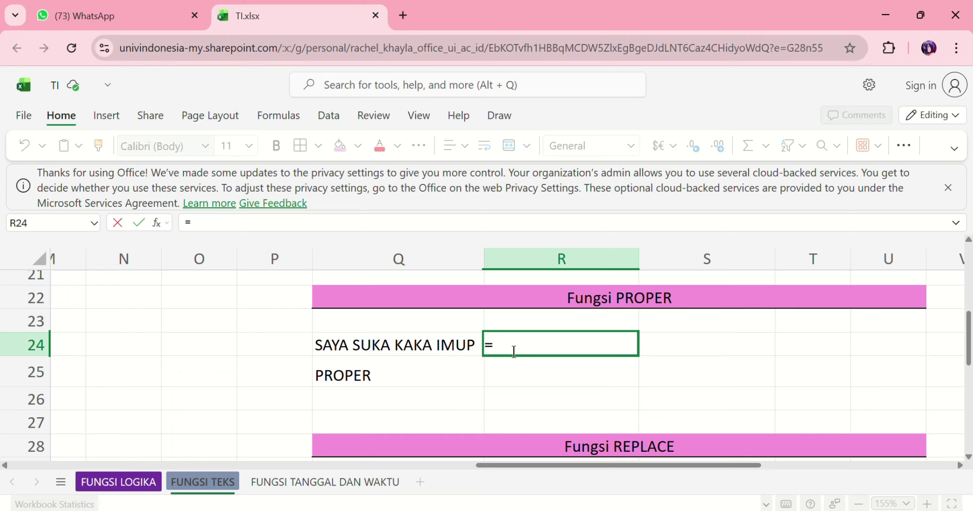
text(pr)
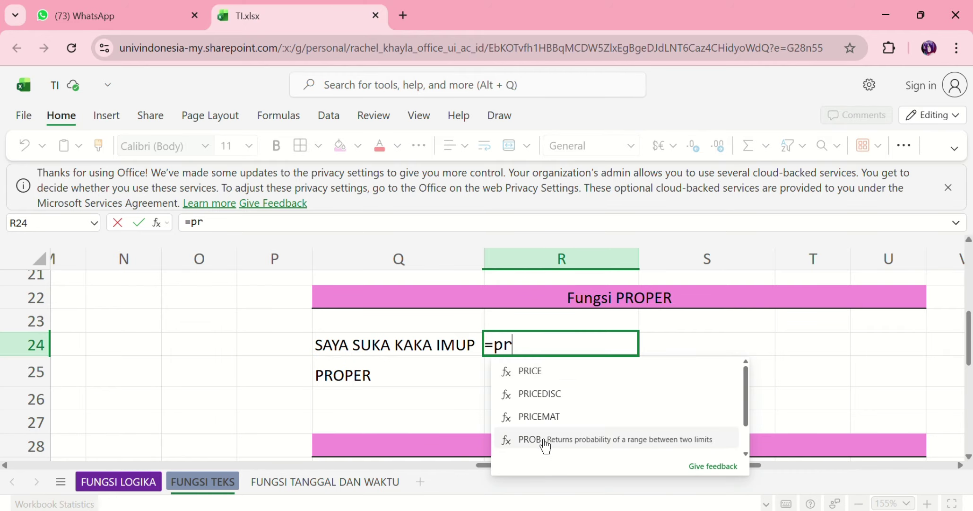
text(o)
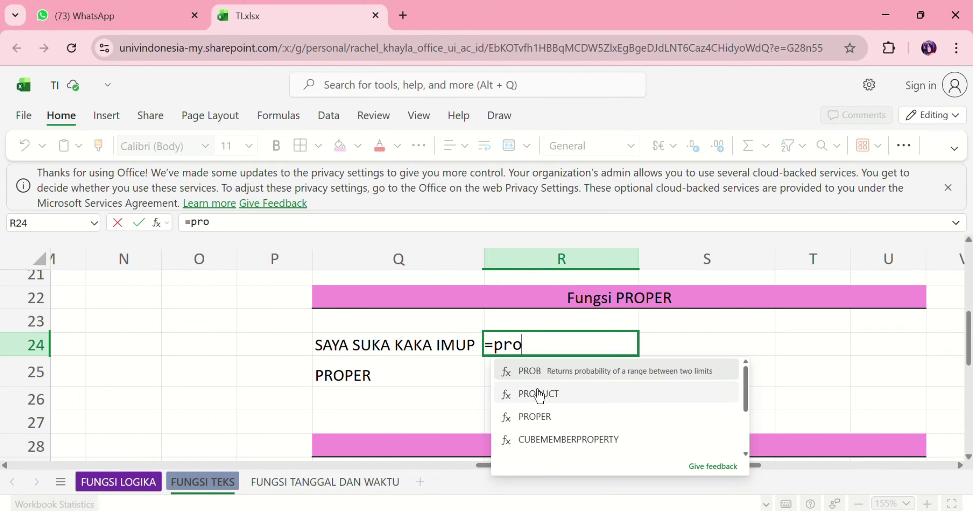
click(545, 420)
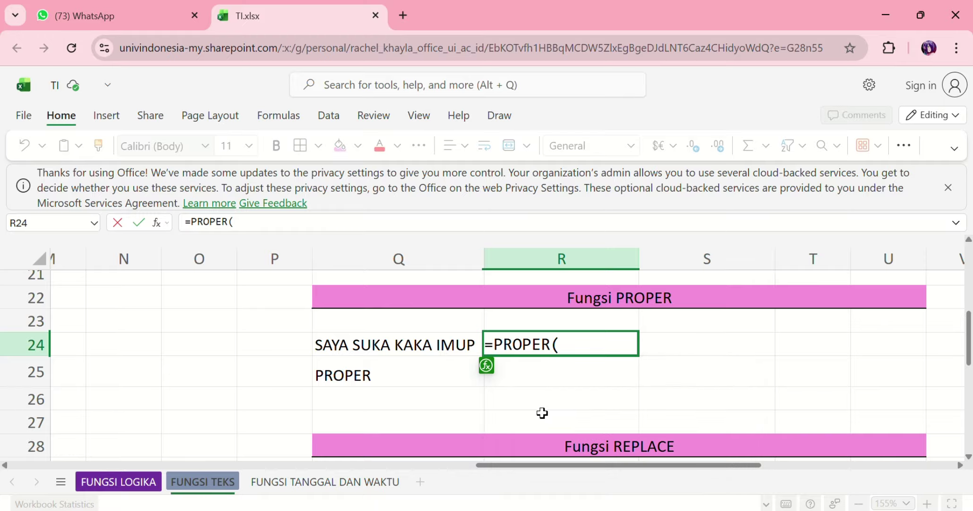
click(456, 345)
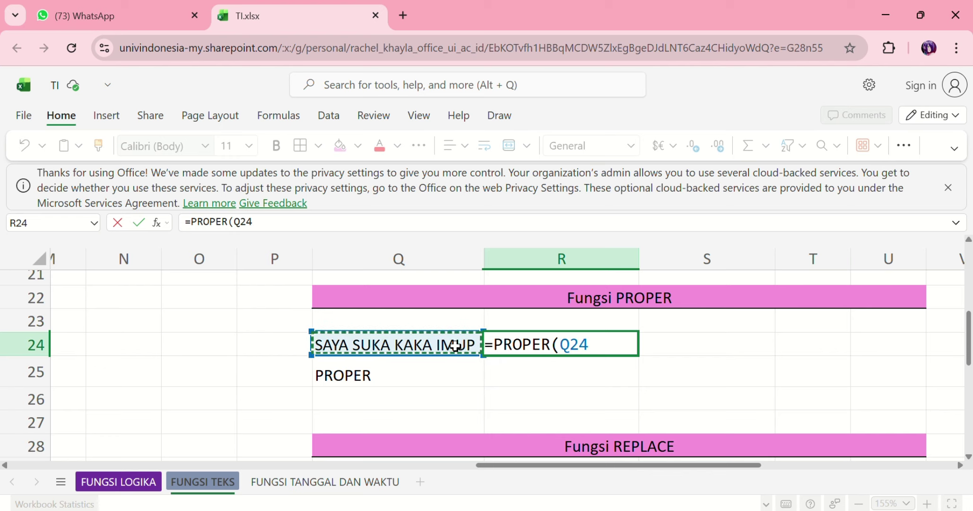
text())
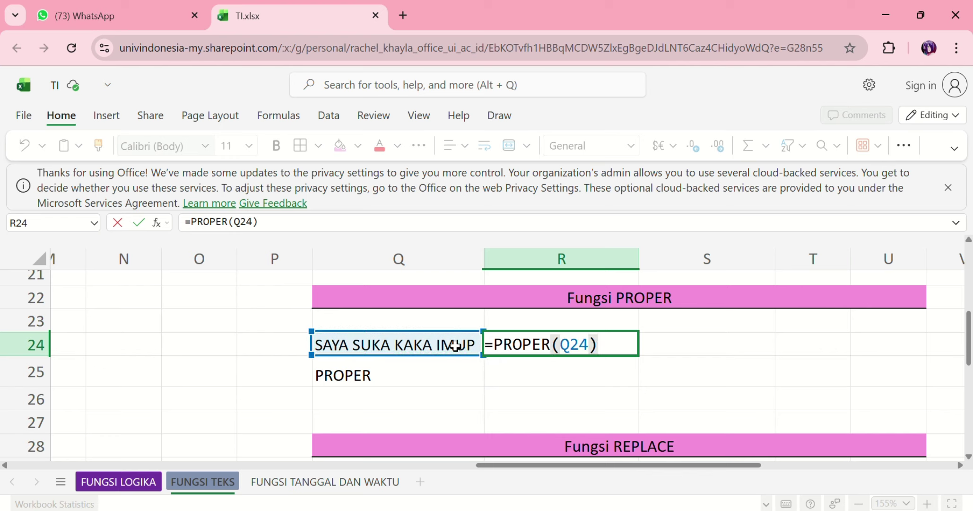
key(Return)
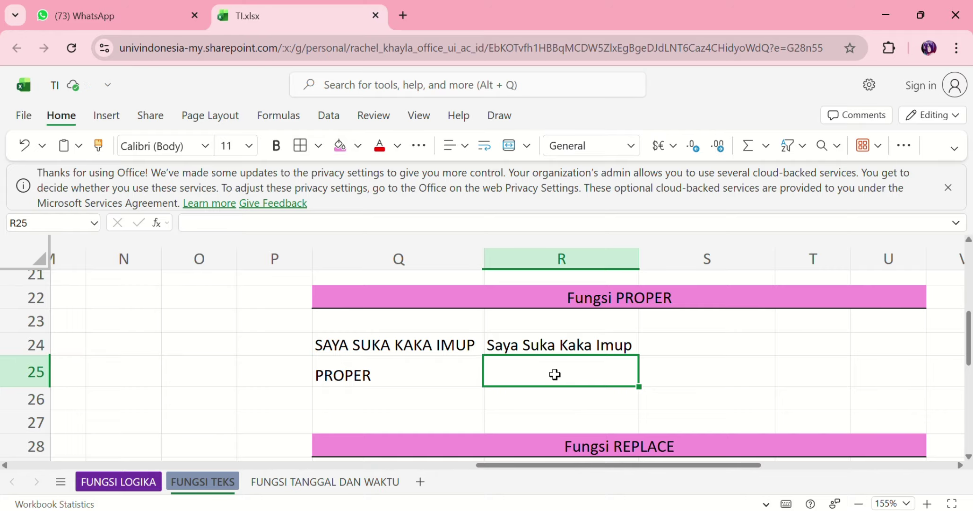
Fill the PROPER formula from R24 down to R25 without replacing any existing data.
scroll(544, 374, right, 2)
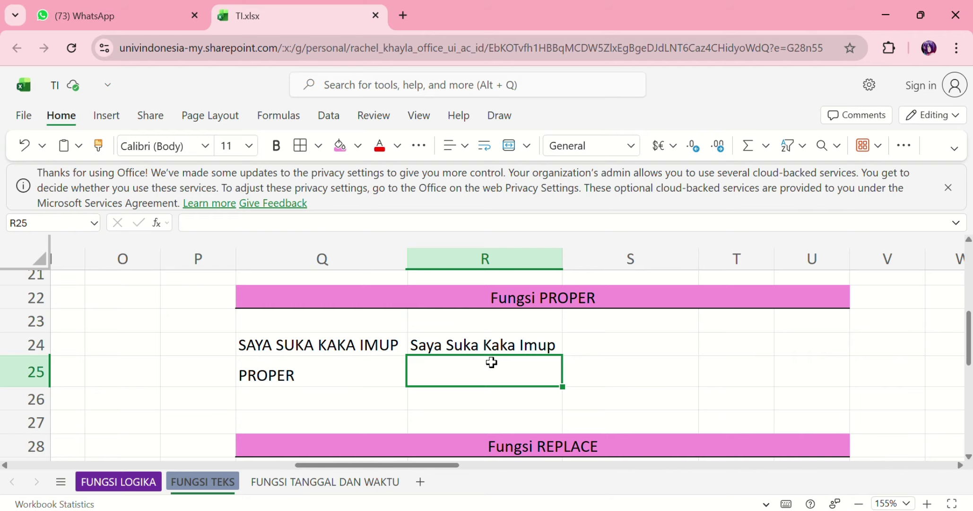
mouse_move(563, 351)
mouse_down()
mouse_move(526, 352)
mouse_move(558, 352)
mouse_up()
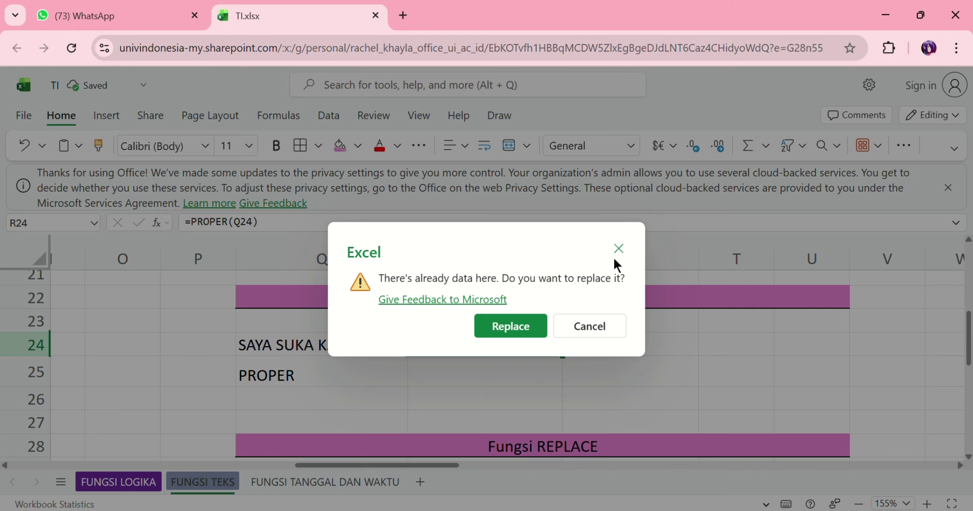
click(619, 249)
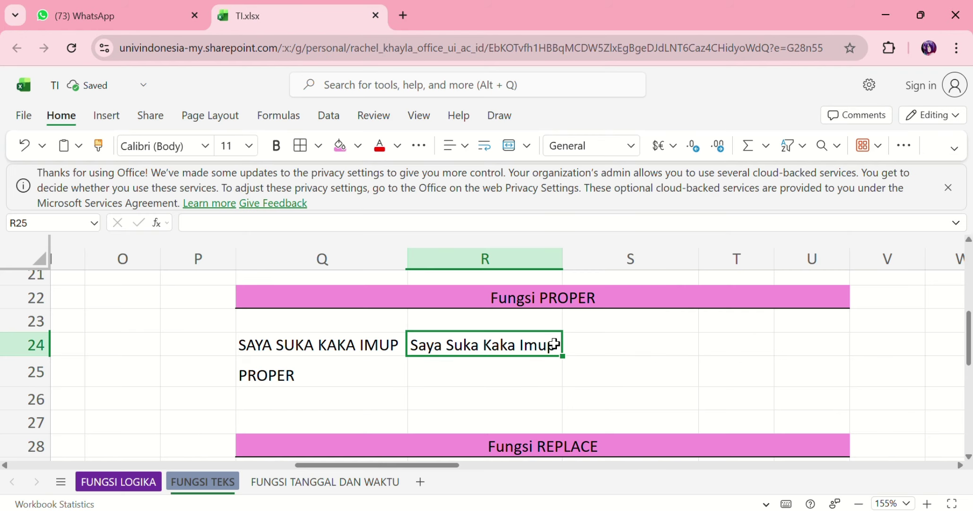
drag(560, 357, 558, 372)
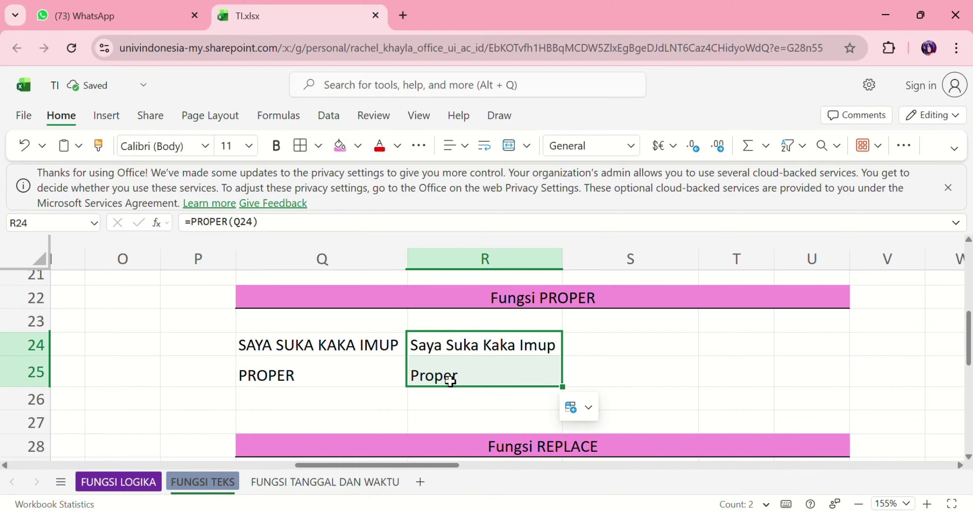
Enter =REPLACE(Q30,1,4,"aku") in cell R30 of the Fungsi REPLACE section to substitute the sentence's first four characters with aku.
scroll(456, 381, down, 3)
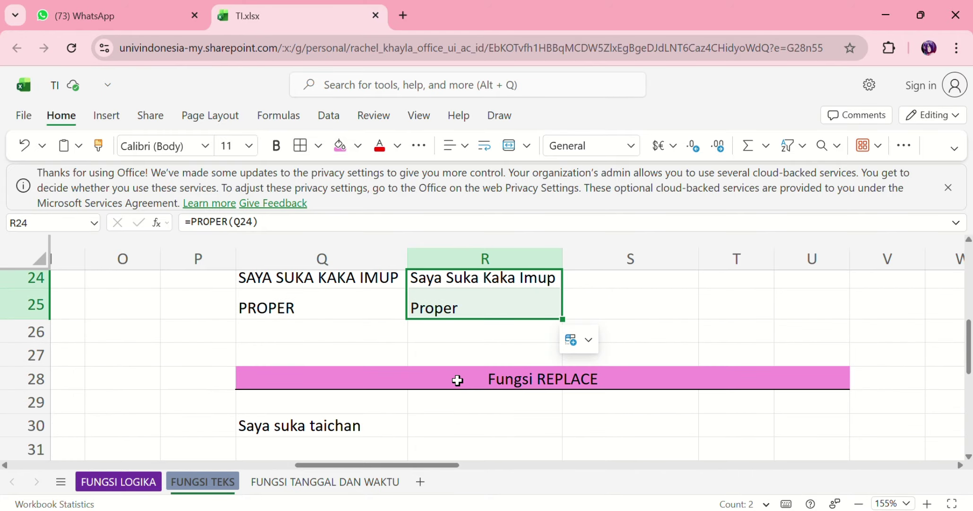
scroll(457, 381, down, 3)
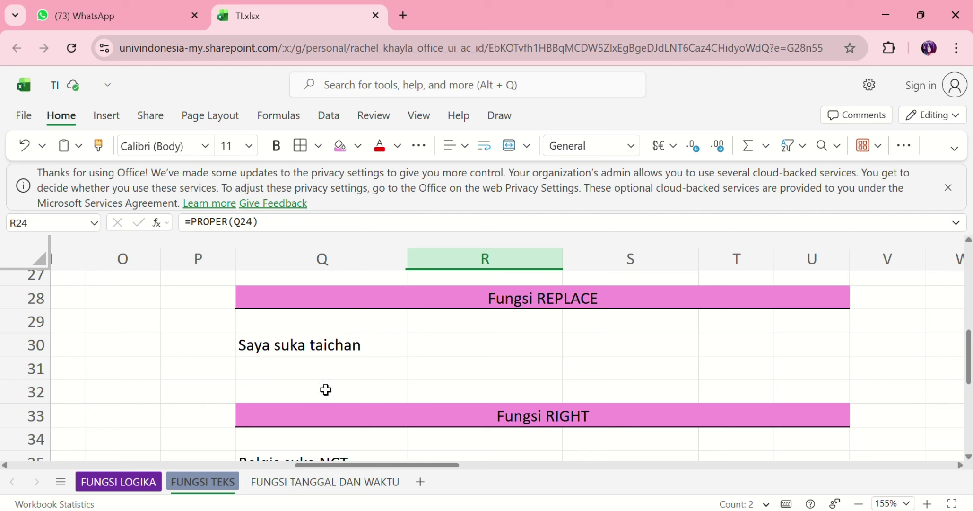
click(474, 348)
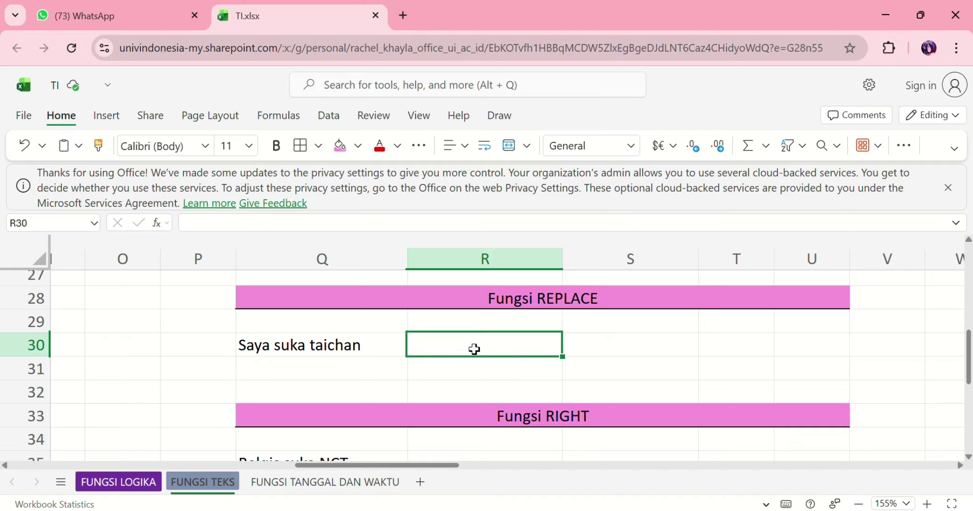
text(=)
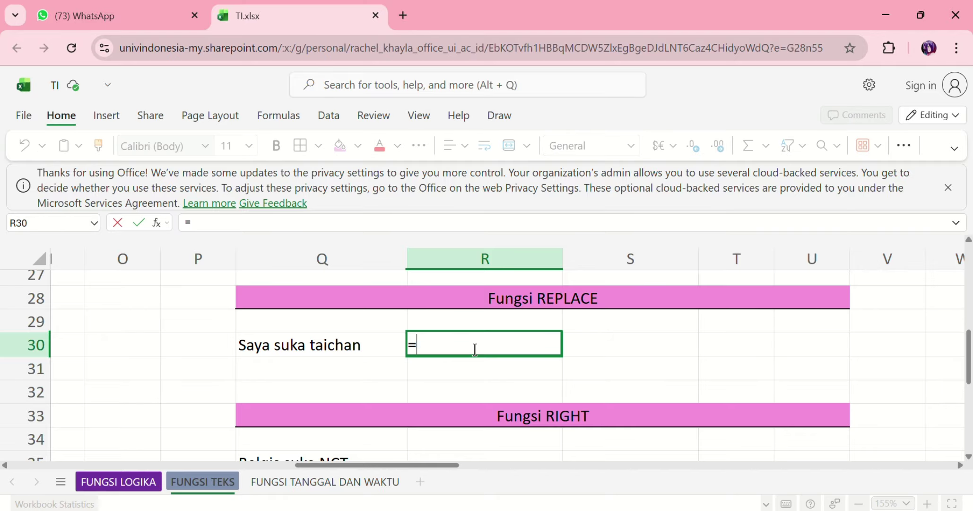
text(re)
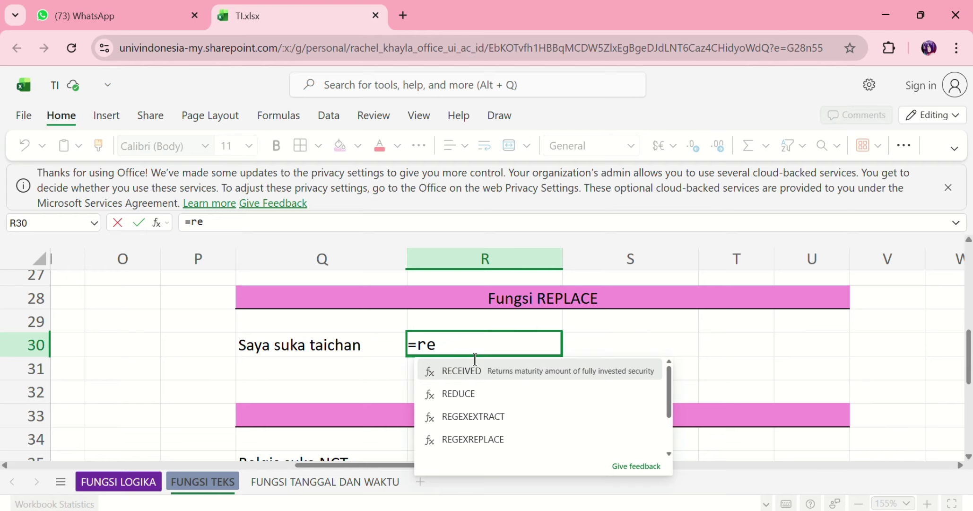
text(p)
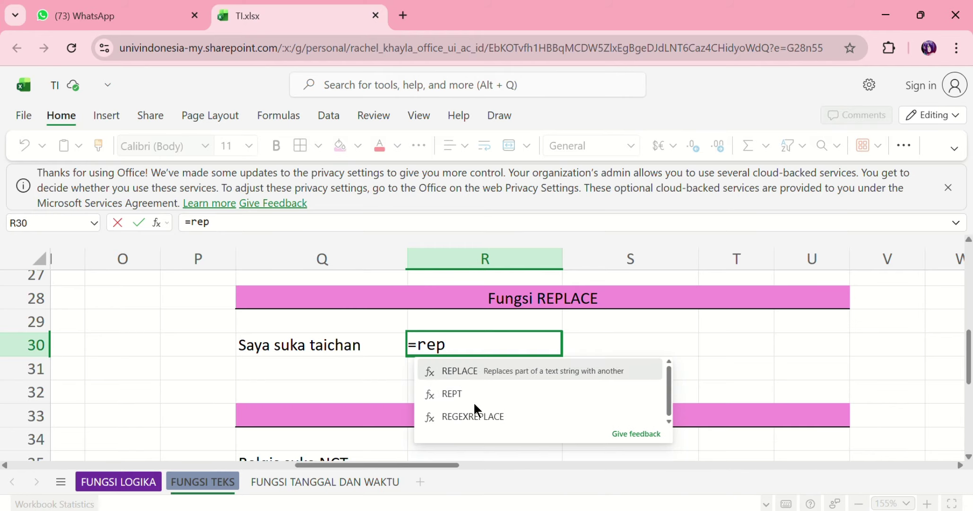
click(453, 369)
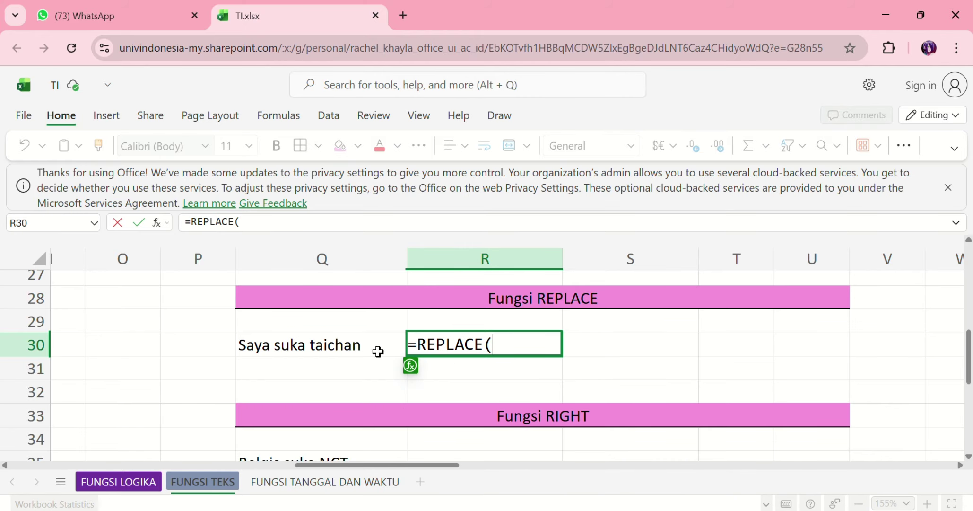
click(352, 341)
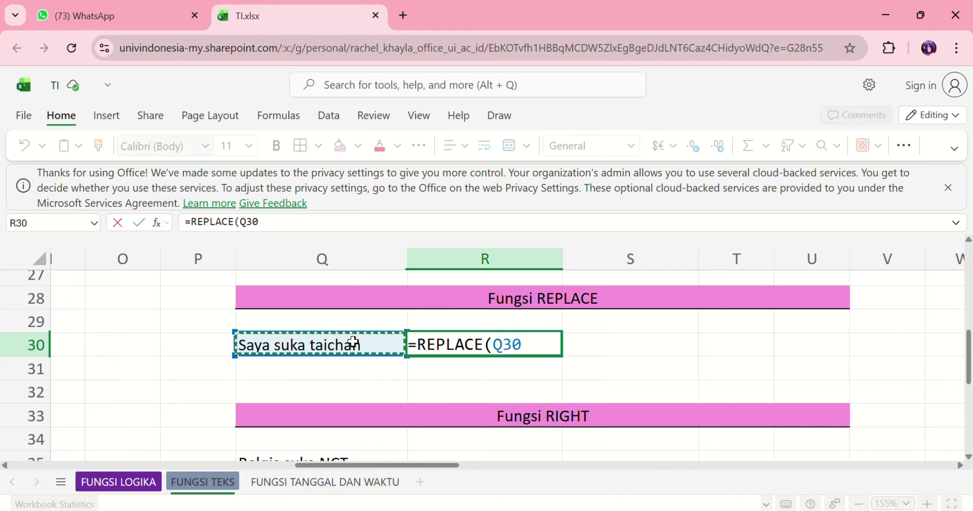
text(,1)
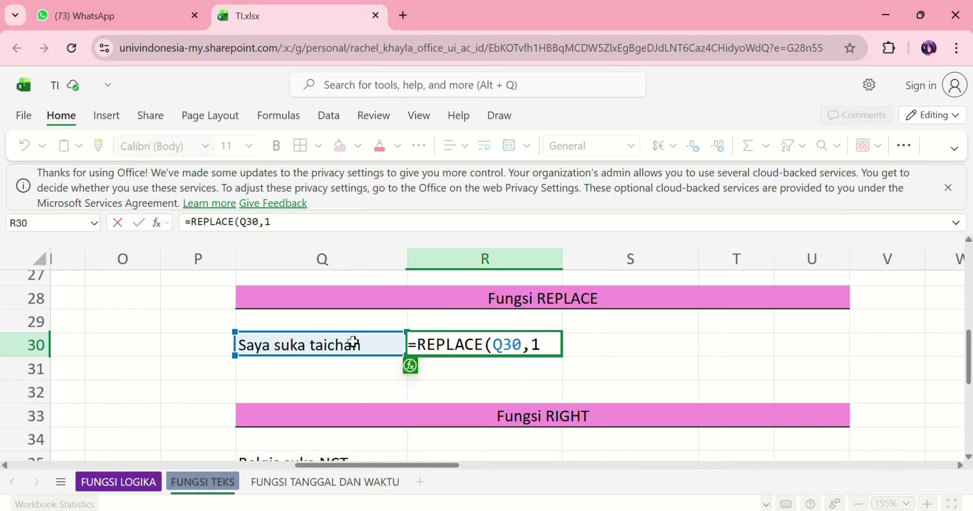
text(,4)
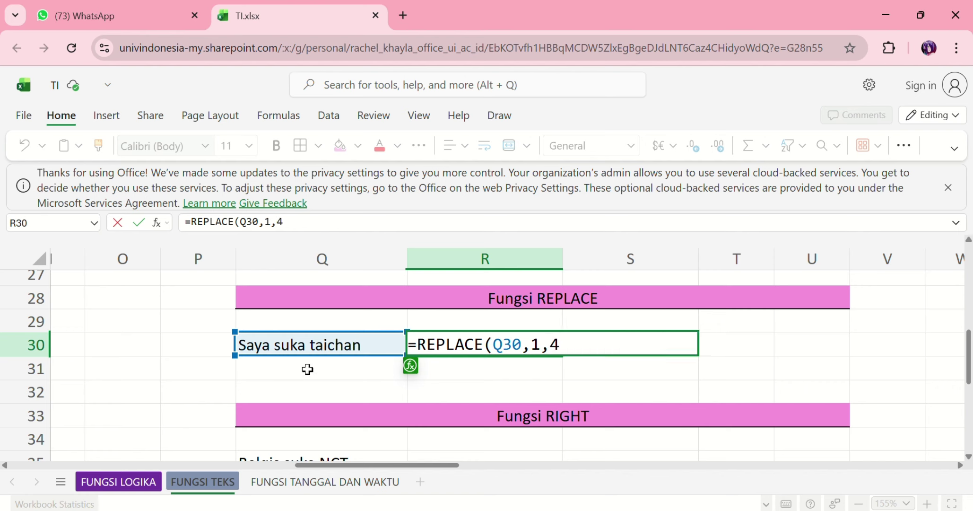
text(,)
text("aku)
text())
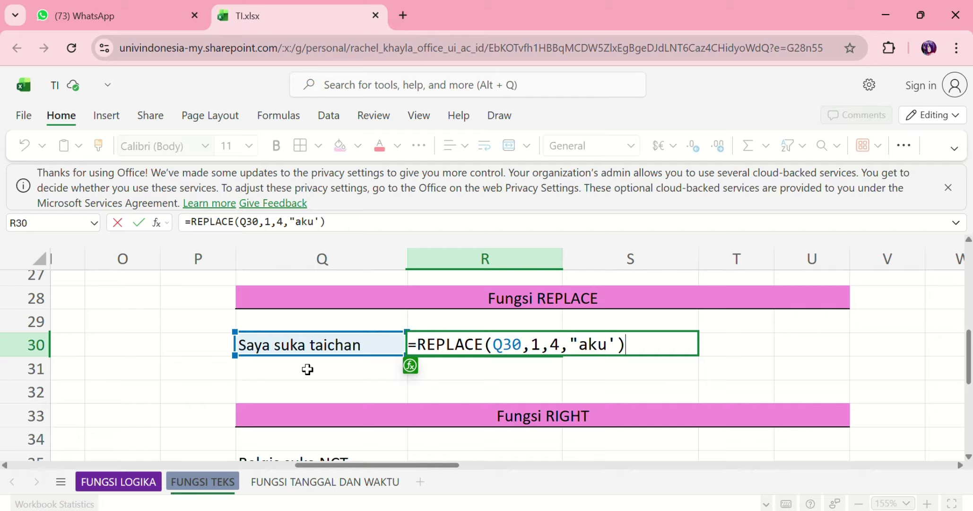
key(BackSpace)
text("))
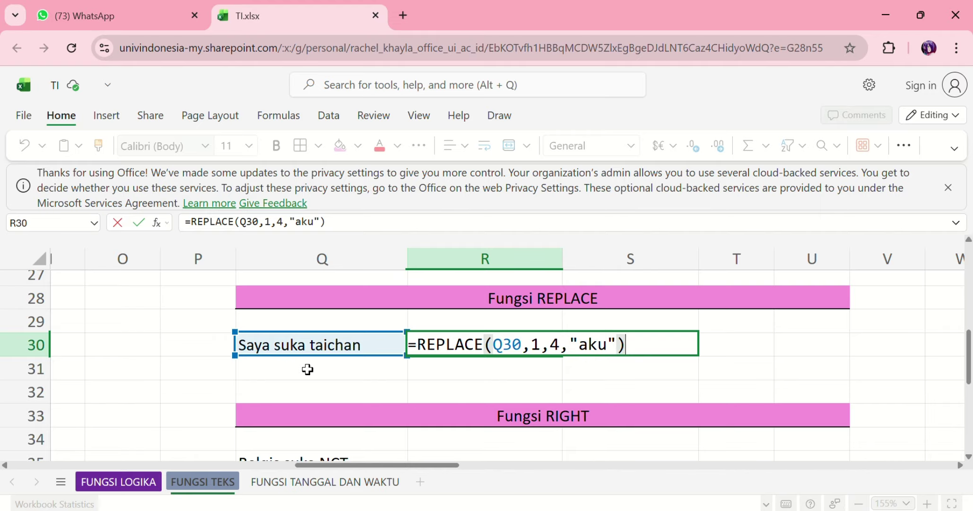
key(Return)
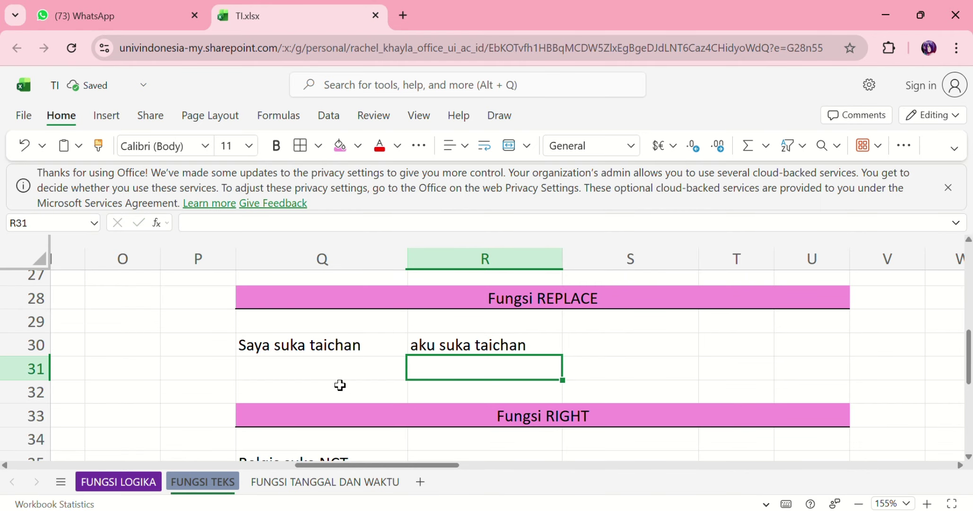
Enter =RIGHT(Q35,3) in cell R35 of the Fungsi RIGHT section to extract the last three characters of the sentence.
scroll(456, 358, down, 1)
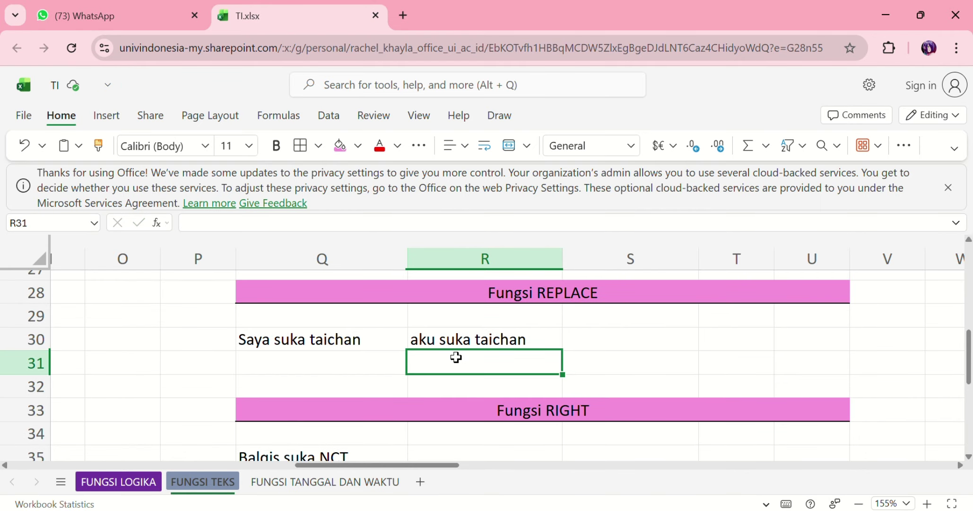
scroll(456, 358, down, 3)
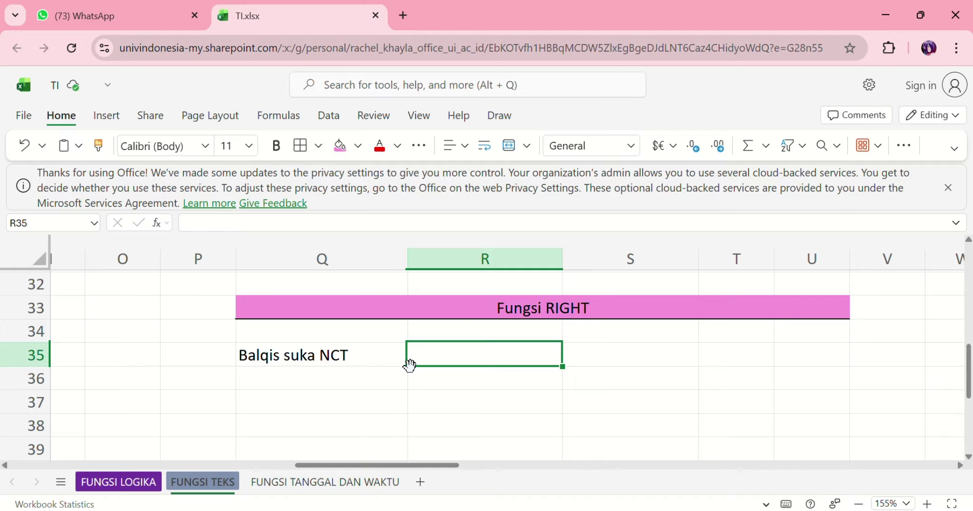
text(=)
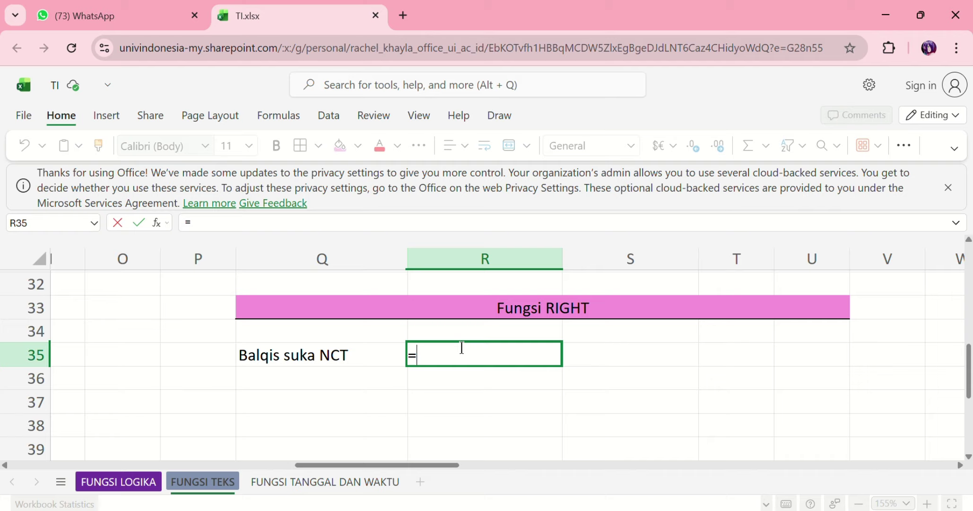
text(righ)
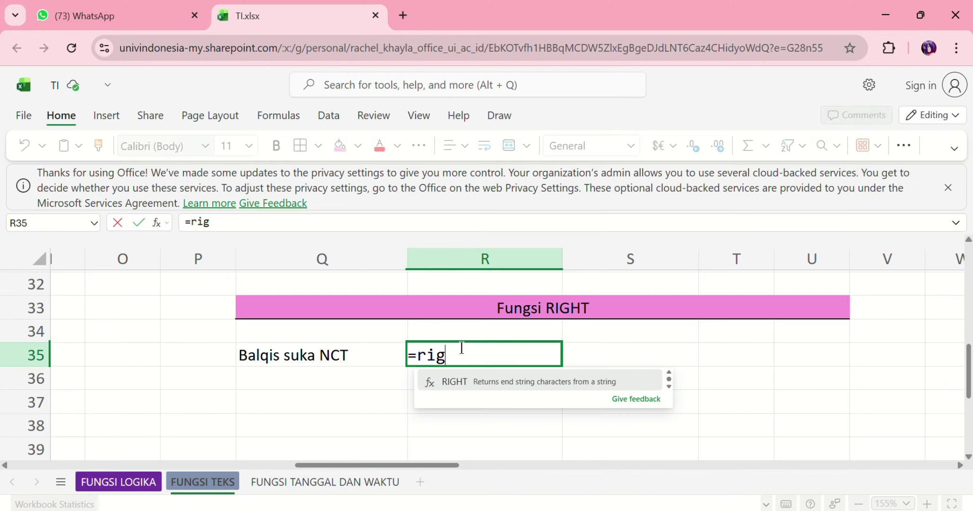
click(455, 388)
click(355, 354)
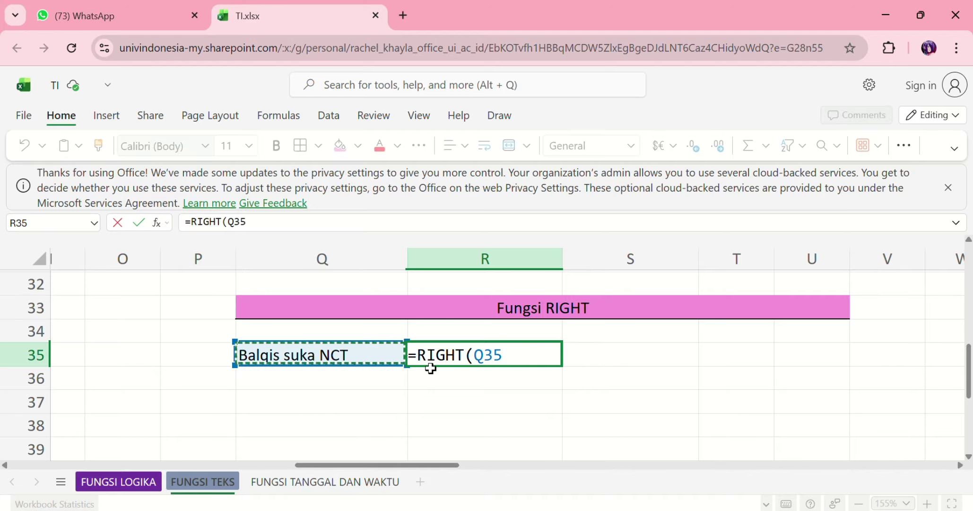
text(,3)
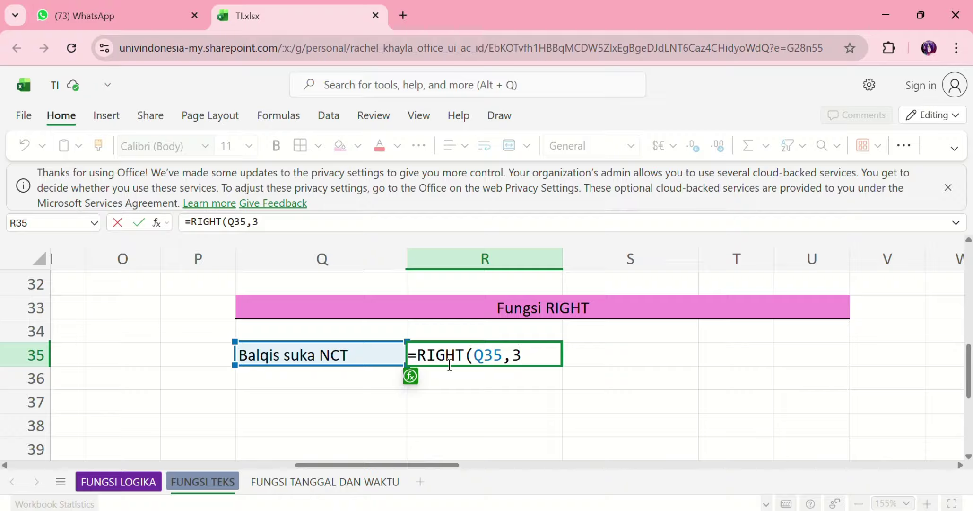
text())
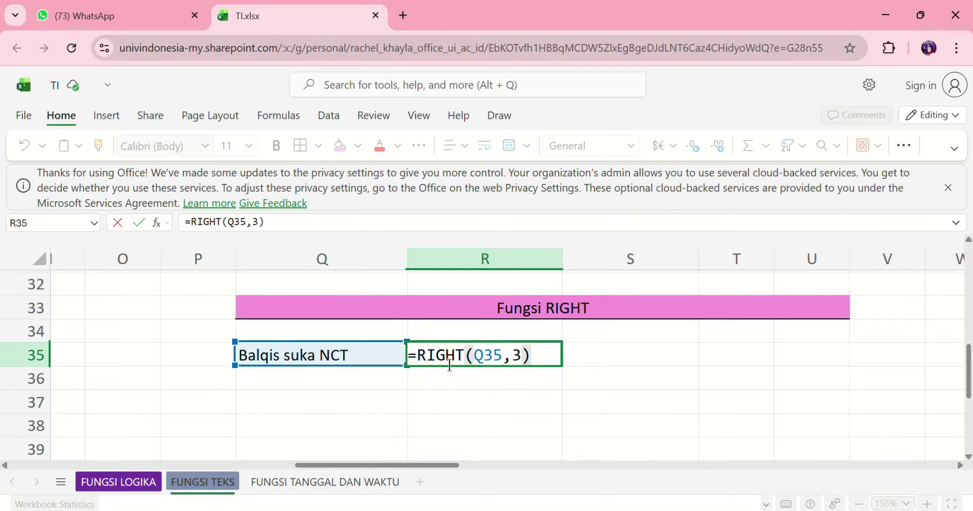
key(Return)
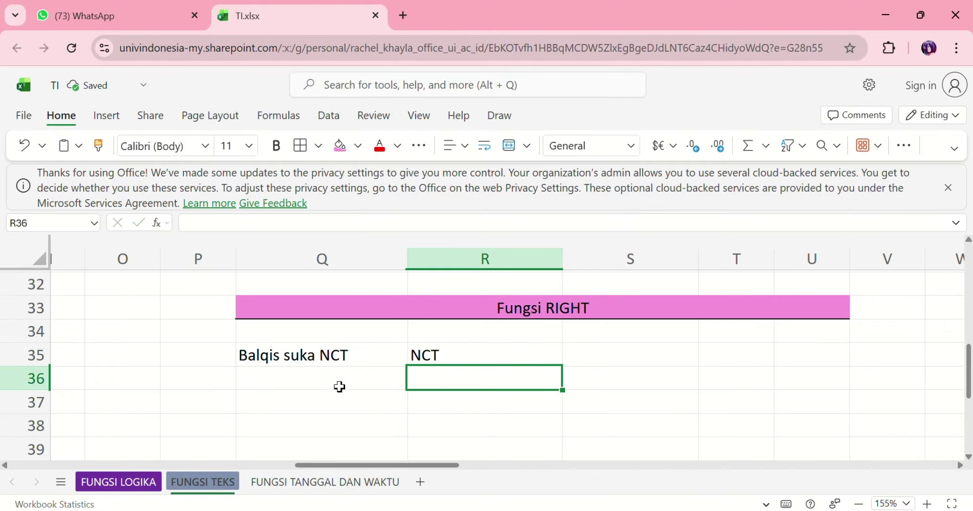
scroll(424, 358, down, 3)
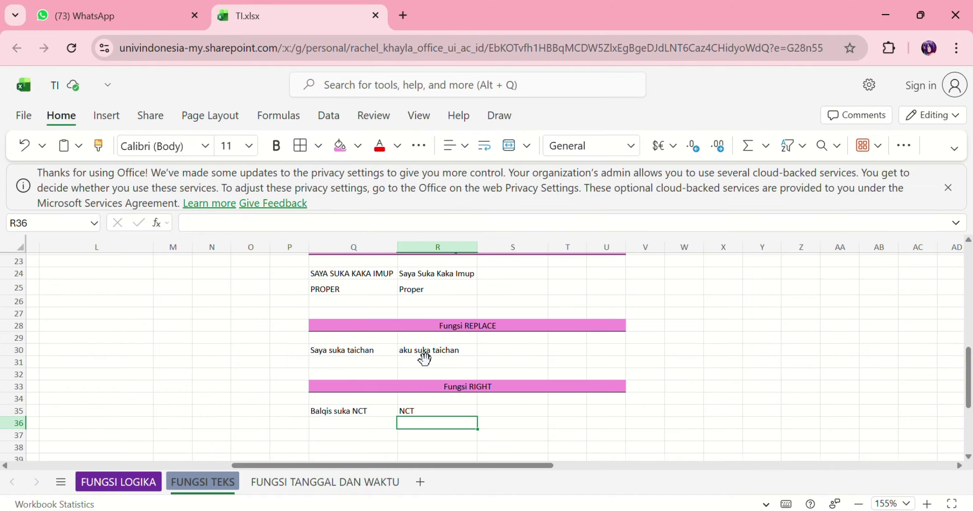
scroll(424, 358, up, 6)
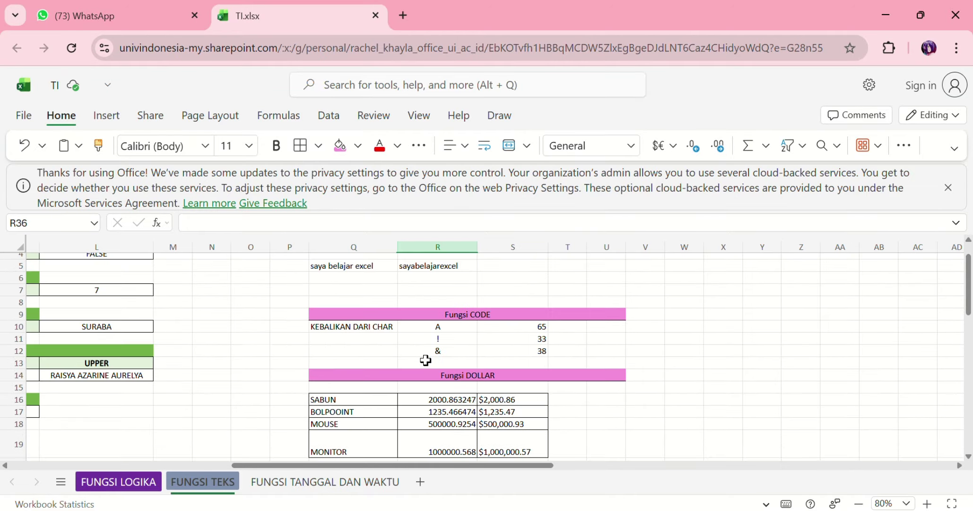
scroll(425, 360, down, 3)
scroll(425, 360, up, 4)
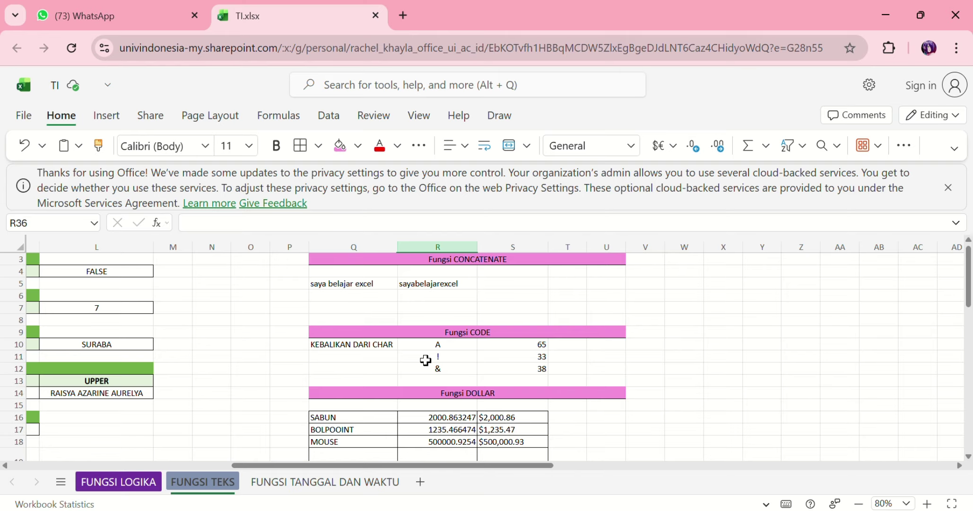
scroll(426, 361, down, 4)
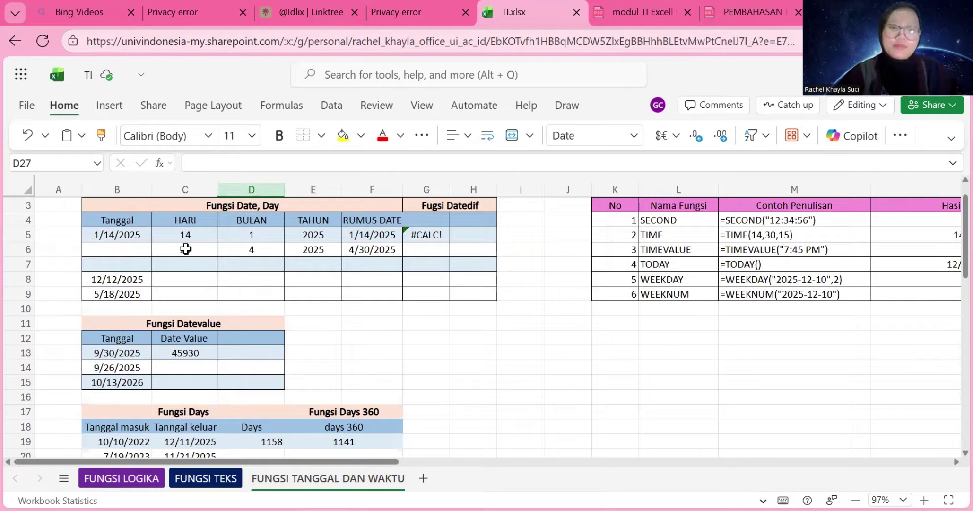
Enter =DATE(E6,D6,C6) in cell B6 of the Fungsi Date, Day table to build the date from its year, month and day.
click(186, 249)
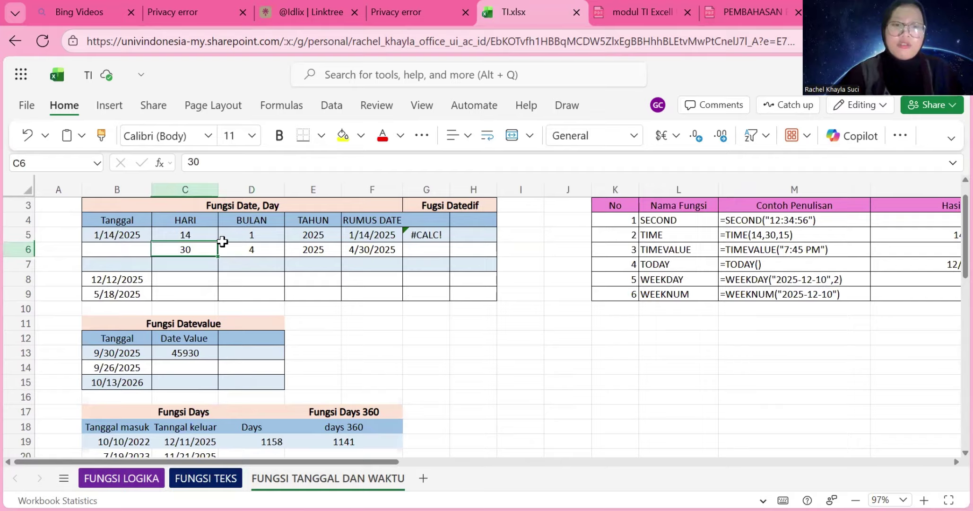
click(132, 251)
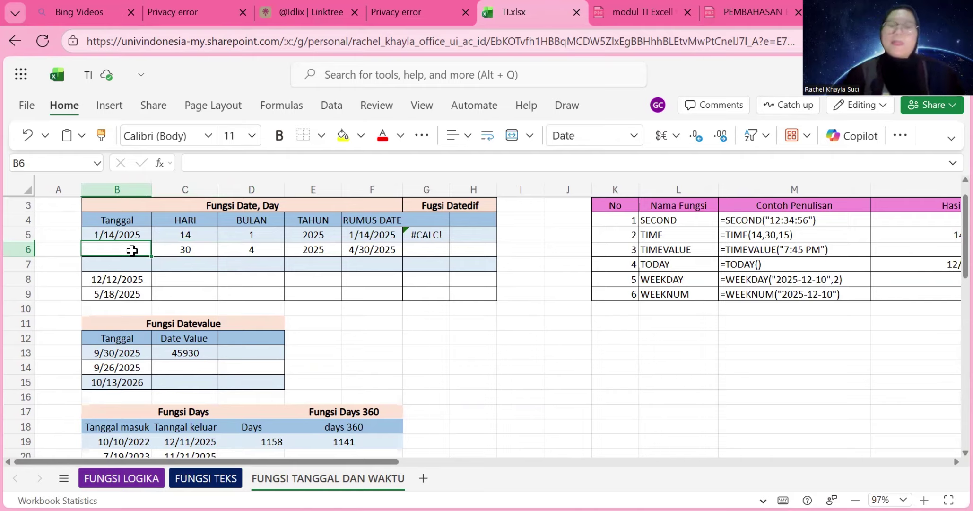
click(170, 248)
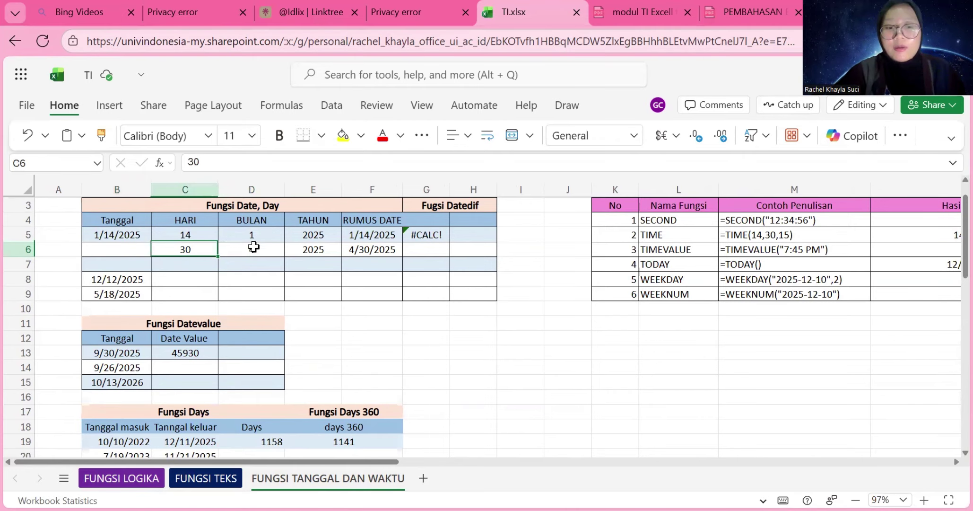
click(263, 246)
click(307, 247)
click(119, 251)
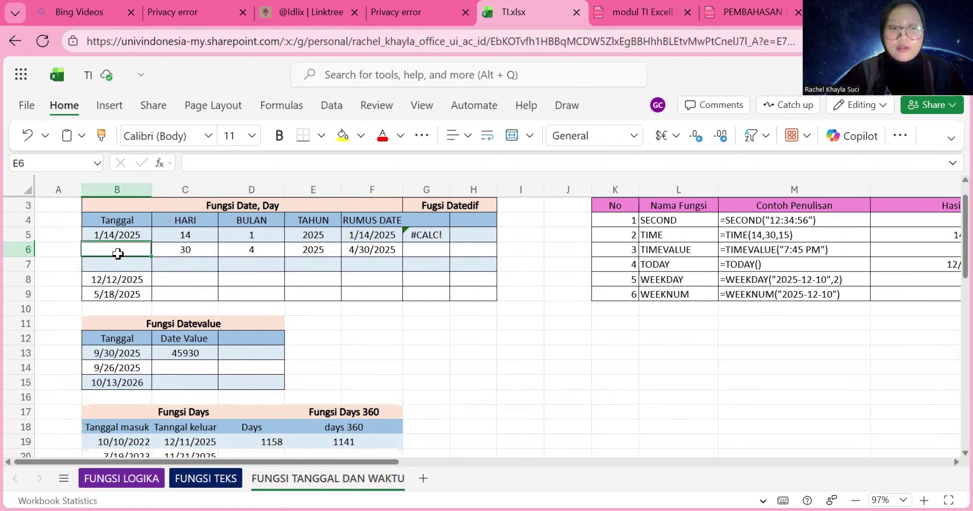
text(=date)
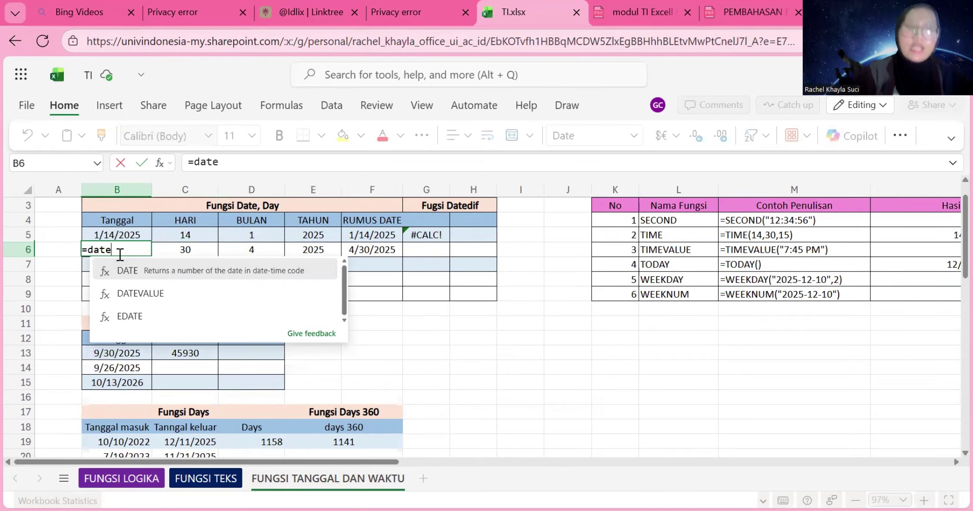
click(151, 272)
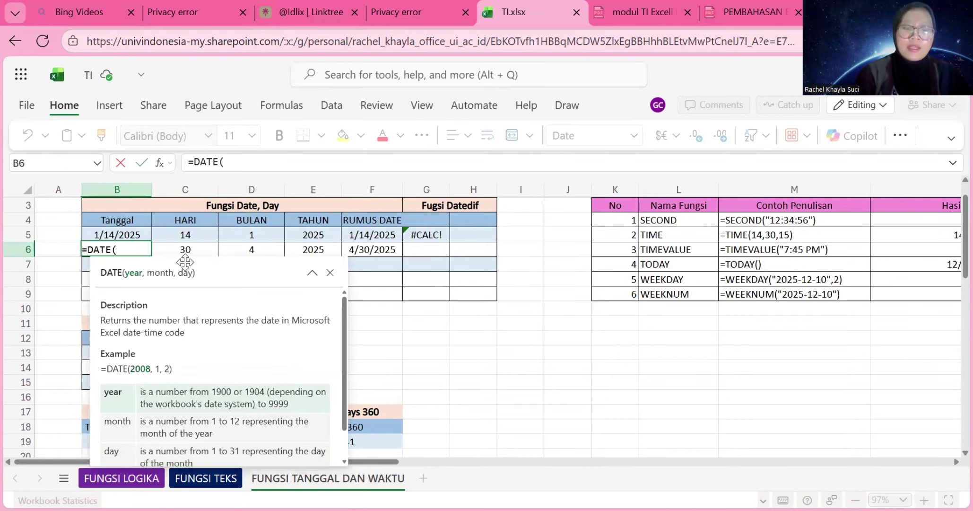
click(313, 249)
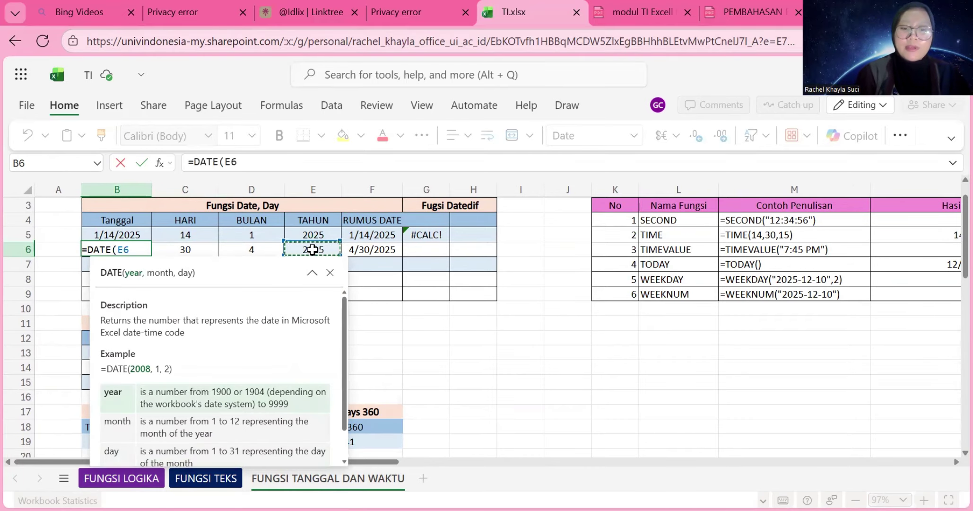
text(,)
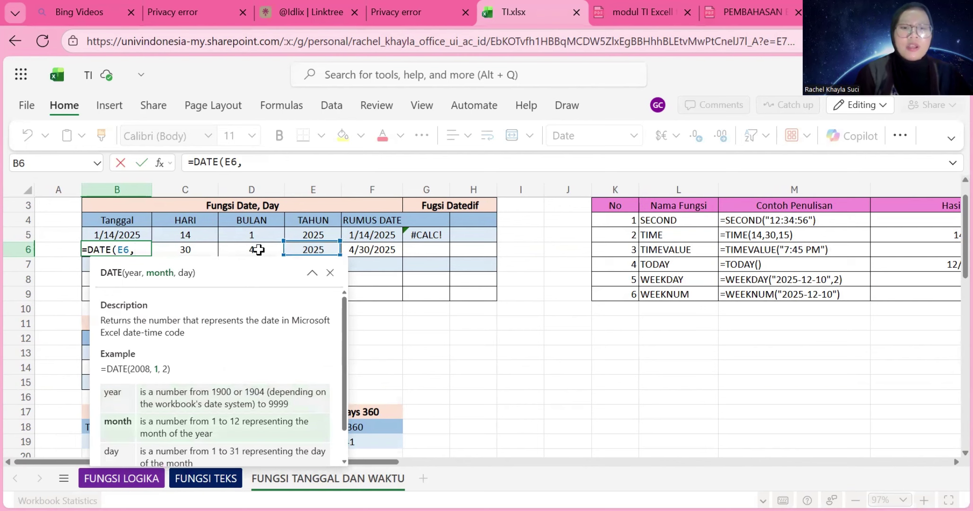
click(258, 249)
text(,)
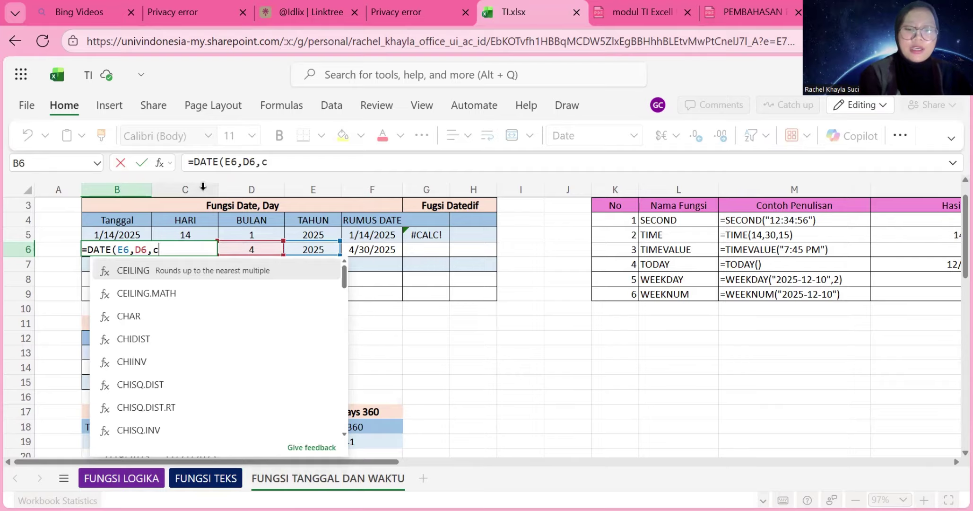
text(c6))
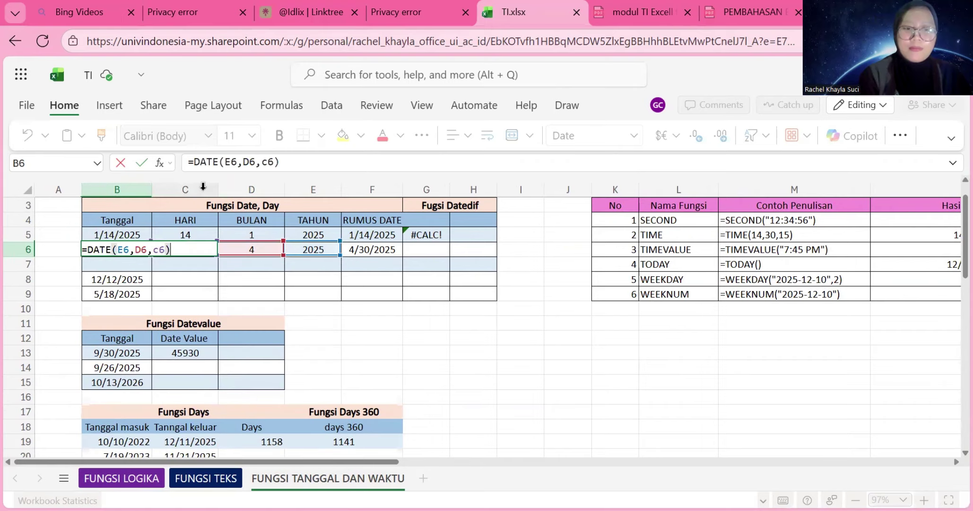
key(Return)
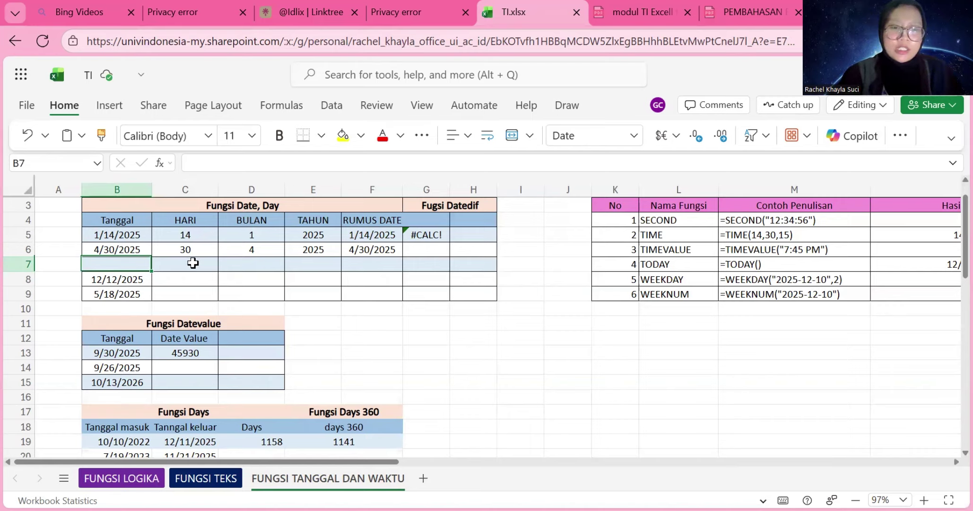
Fill row 7 of the Fungsi Date, Day table with HARI 24, BULAN 9 and TAHUN 2024.
click(193, 263)
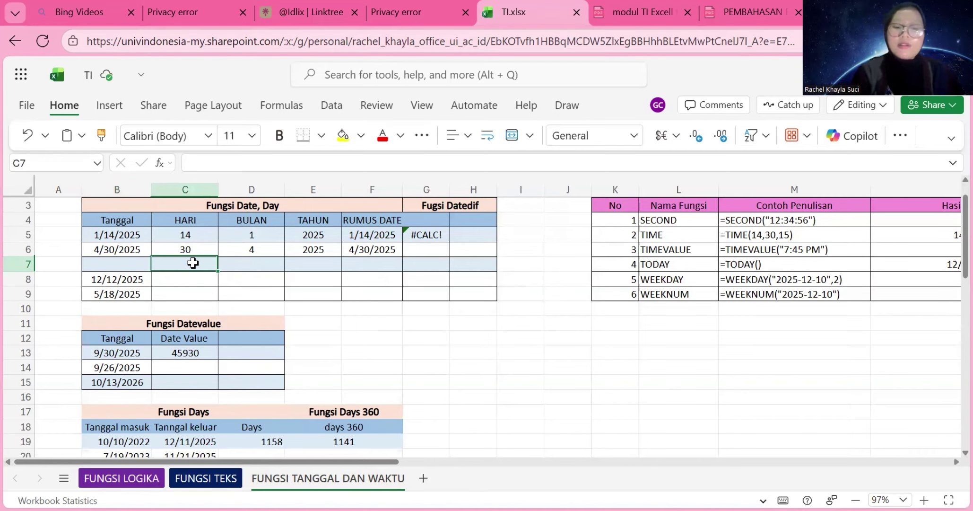
text(24)
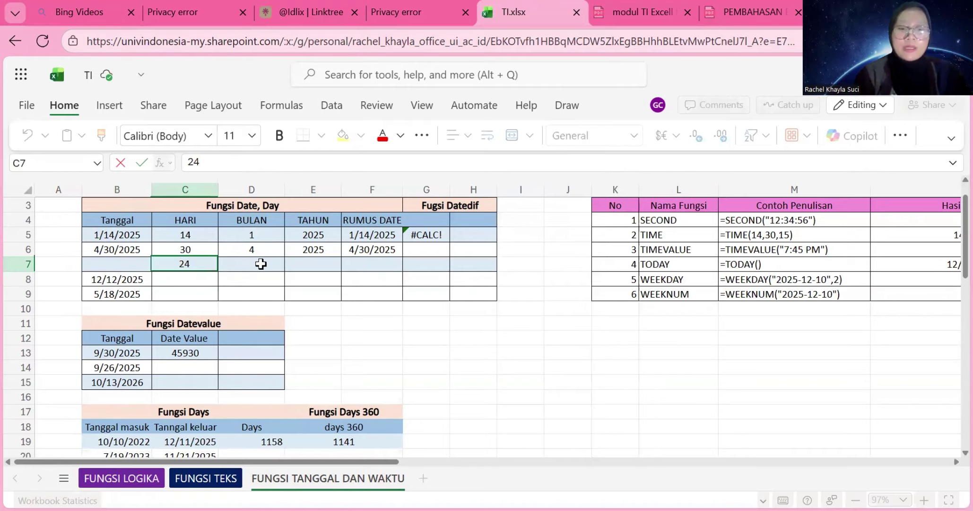
click(266, 263)
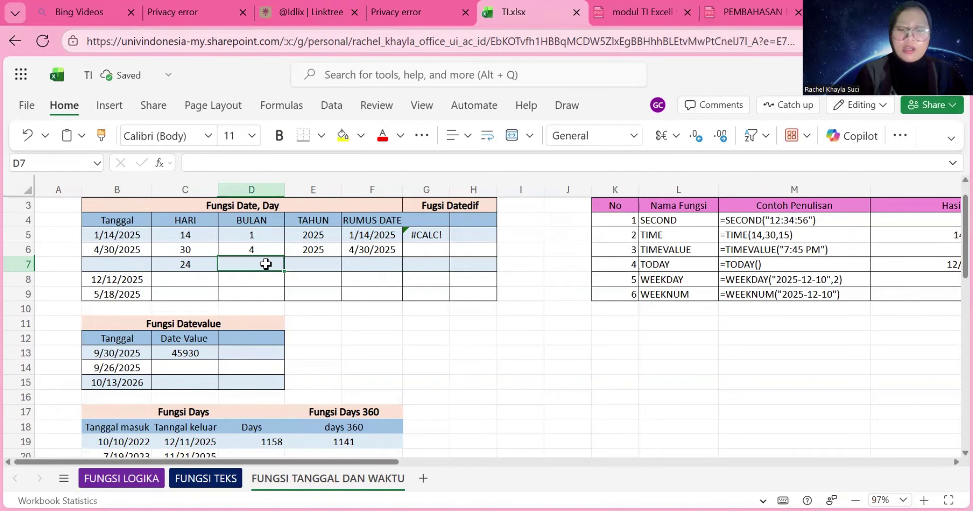
text(9)
click(312, 260)
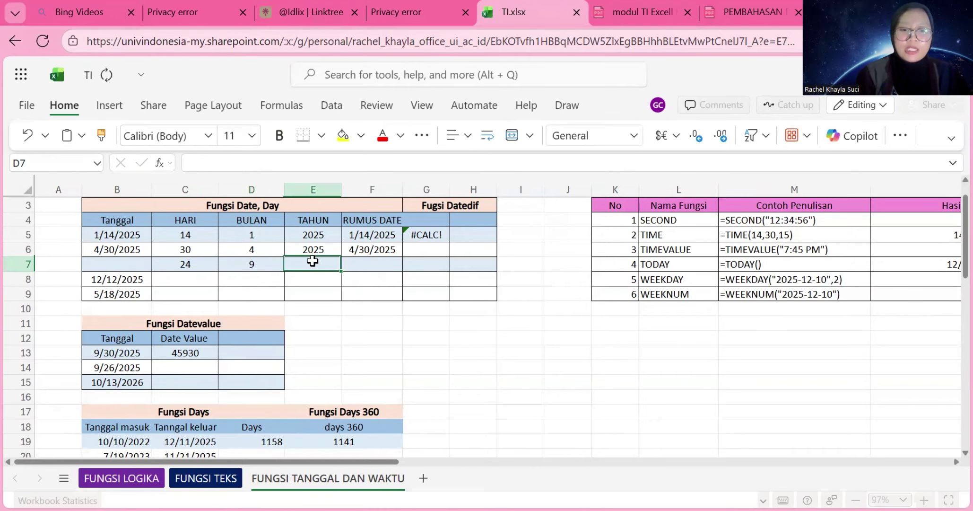
text(2024)
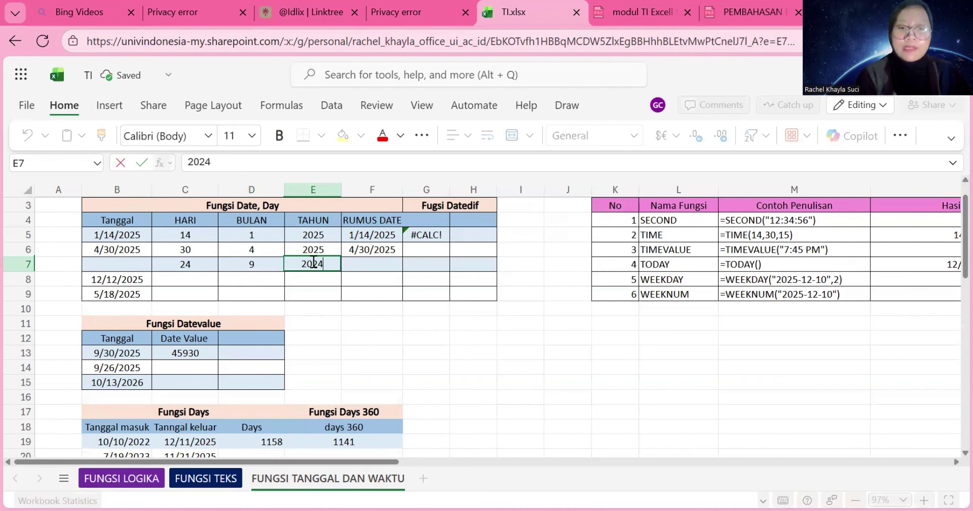
Enter =DATE(E7,D7,C7) in cell F7 of the RUMUS DATE column to combine the row's year, month and day.
click(377, 262)
text(=)
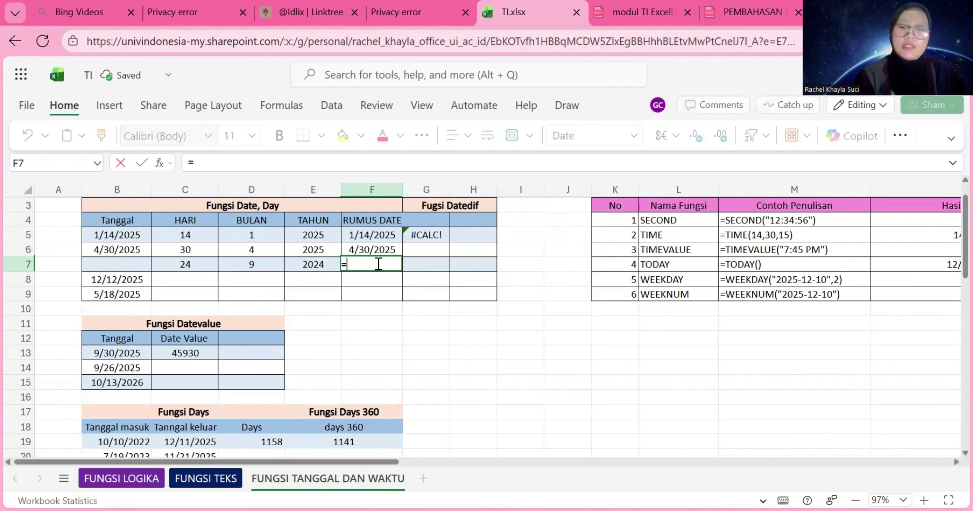
text(d)
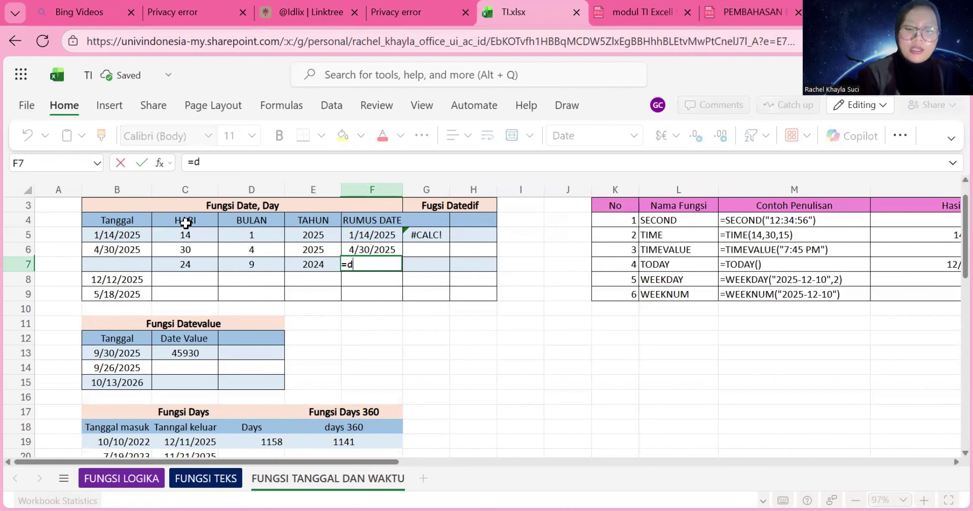
text(ate)
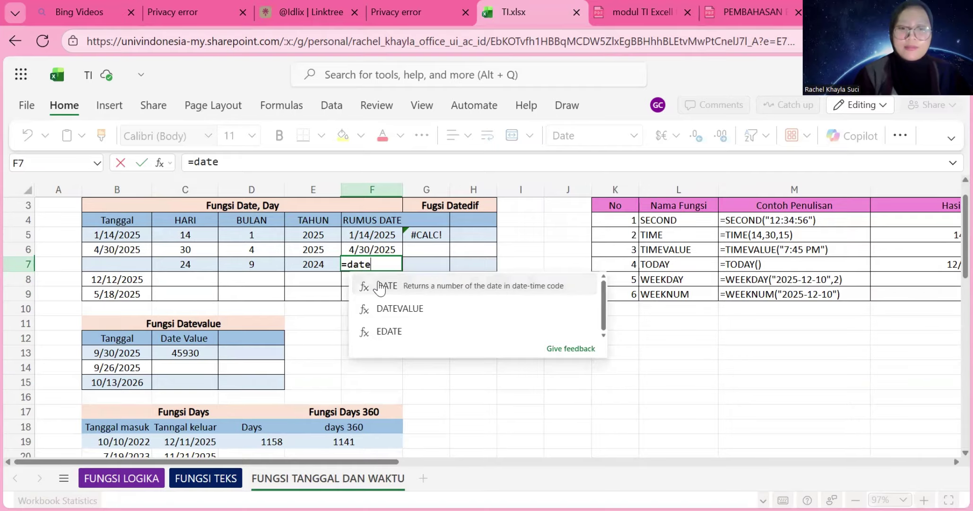
click(380, 286)
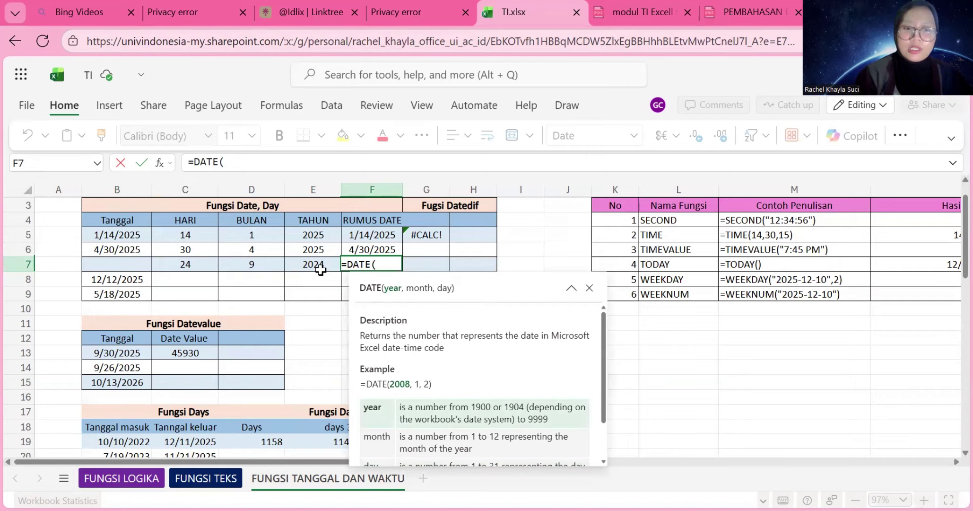
click(321, 269)
text(,)
click(257, 266)
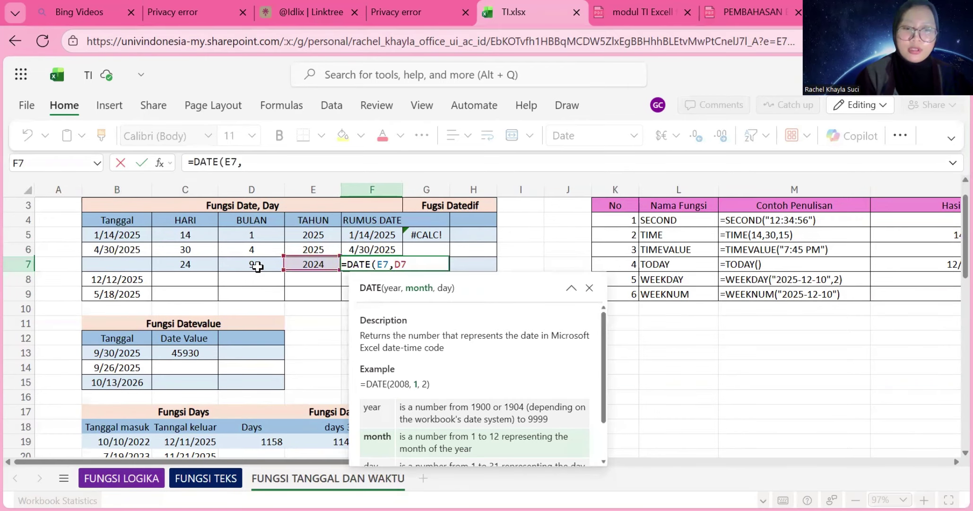
text(,)
click(202, 265)
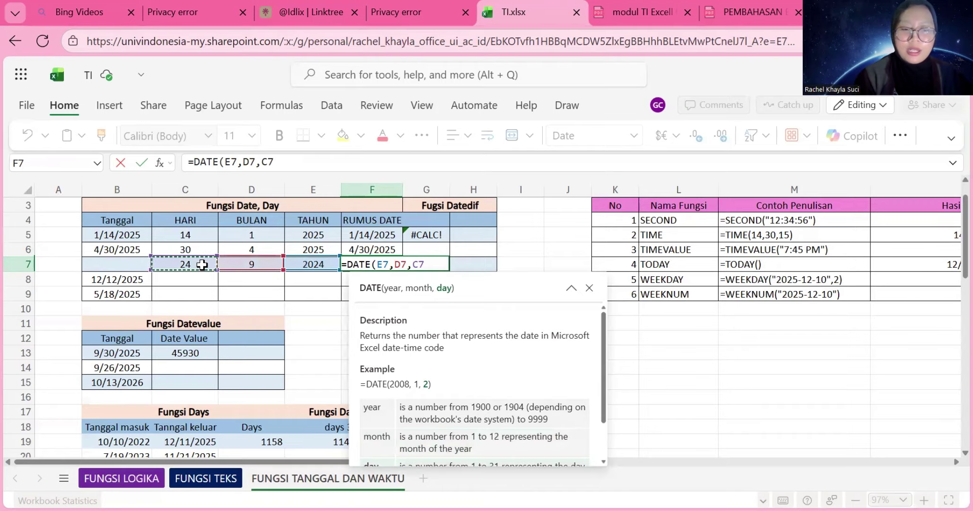
text())
key(Return)
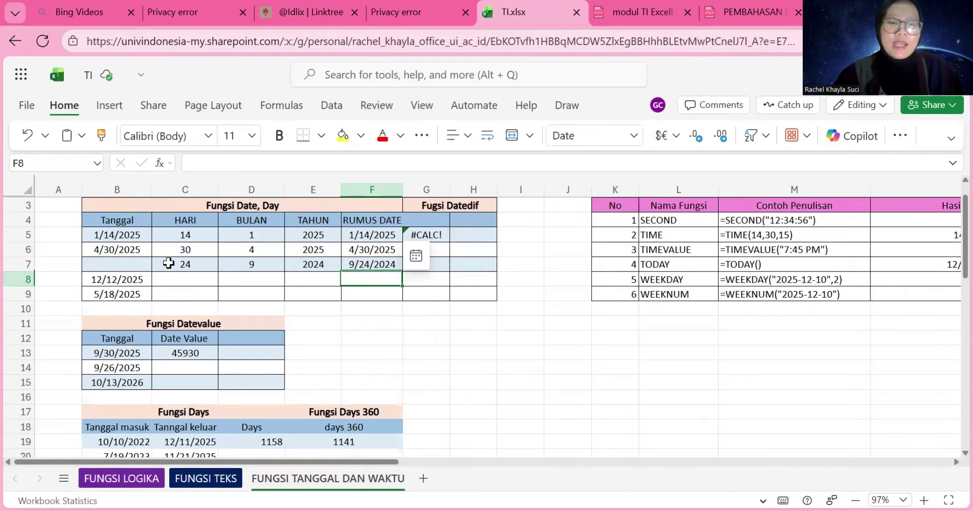
Enter =DAY(B8) in cell C8 of the HARI column to extract the day from the date in B8.
click(190, 279)
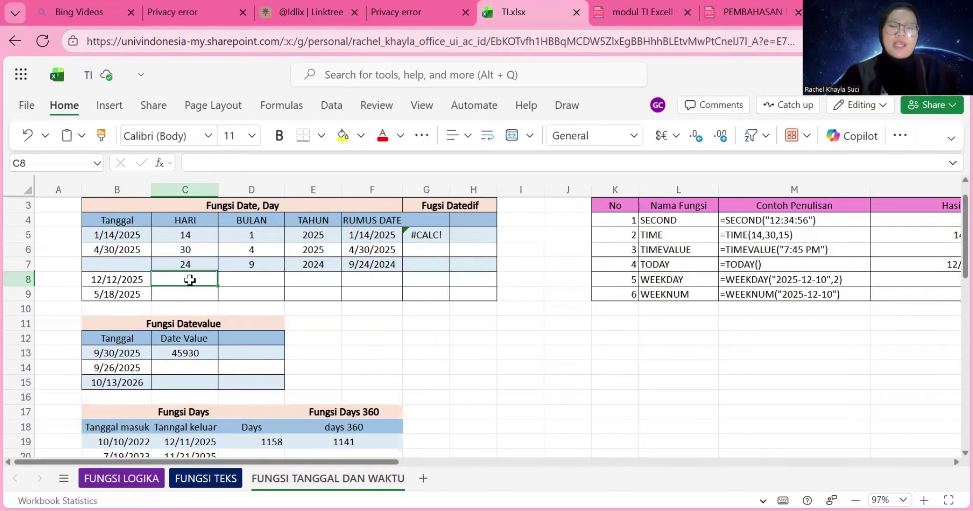
text(=day)
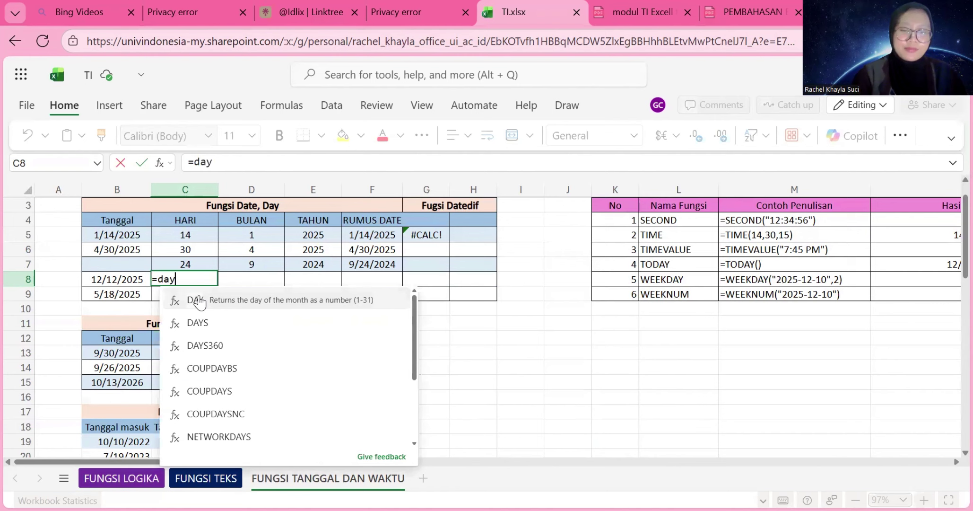
key(Tab)
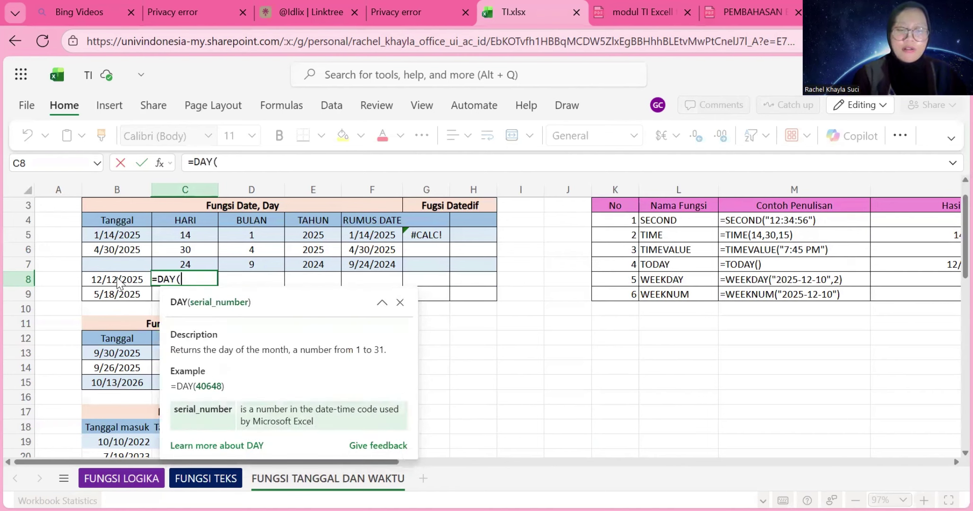
click(118, 282)
text())
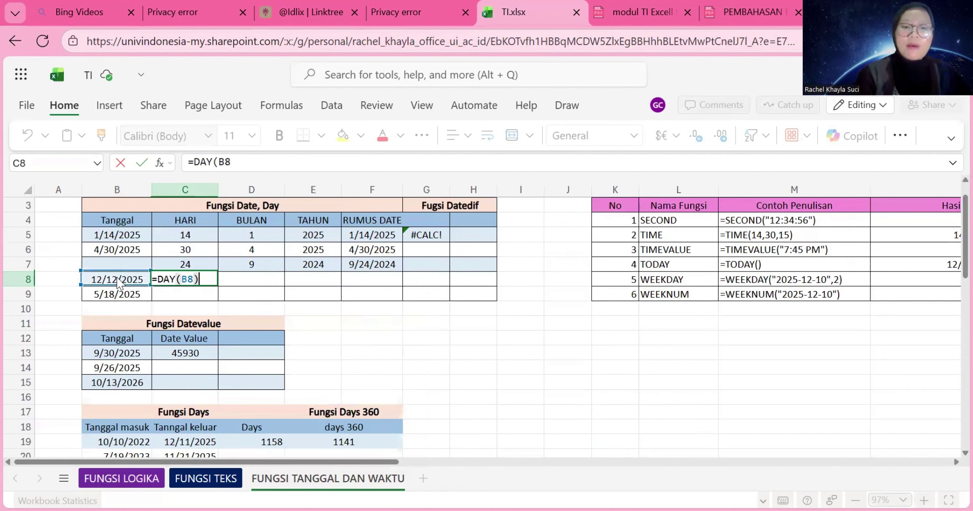
key(Return)
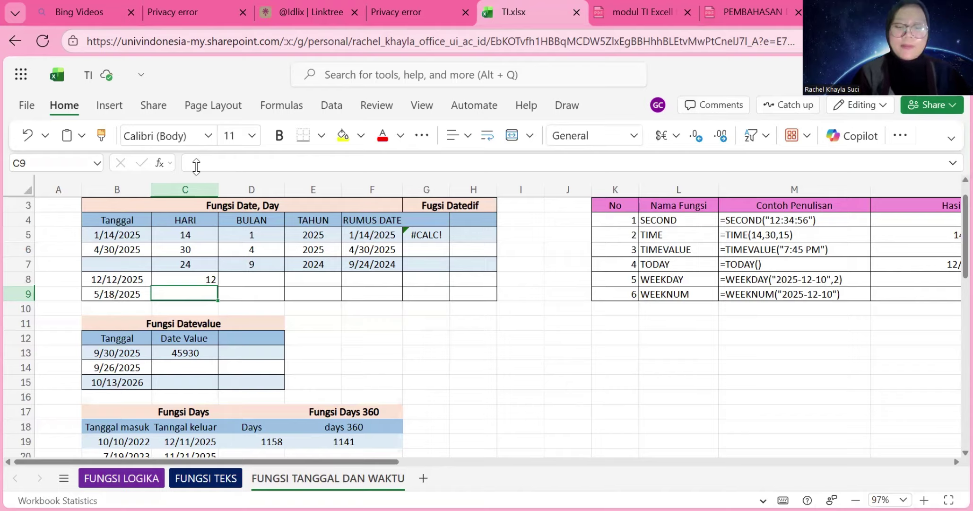
Enter =DAY(B9) in cell C9 of the HARI column to extract the day from the date in B9.
text(=day)
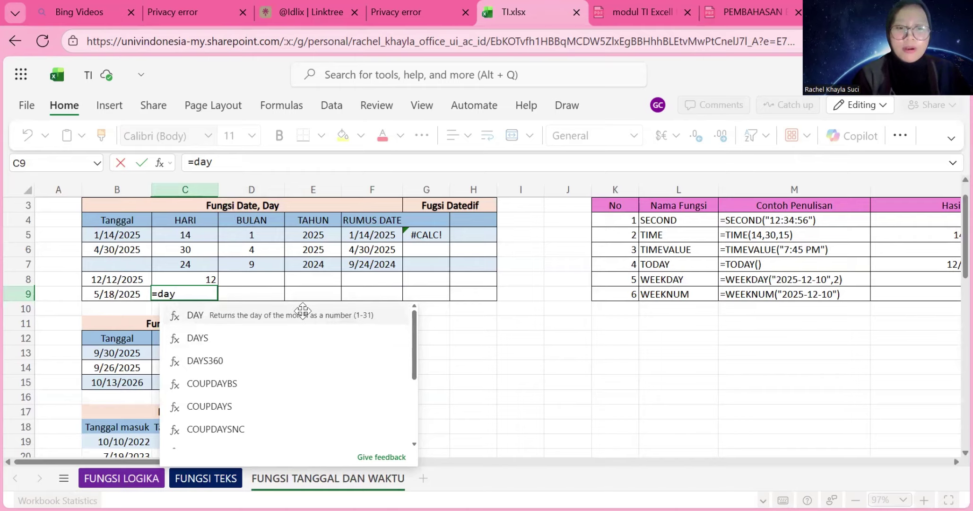
click(306, 317)
click(107, 292)
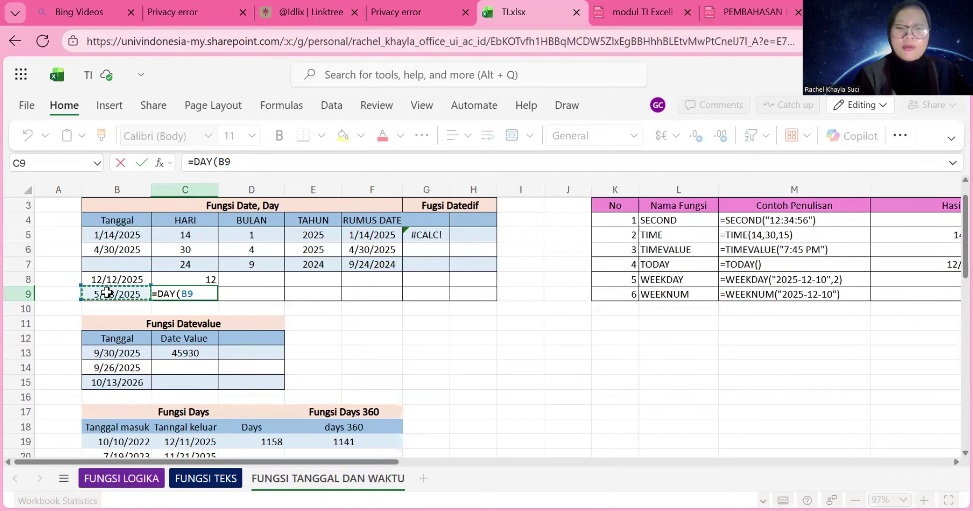
text())
key(Return)
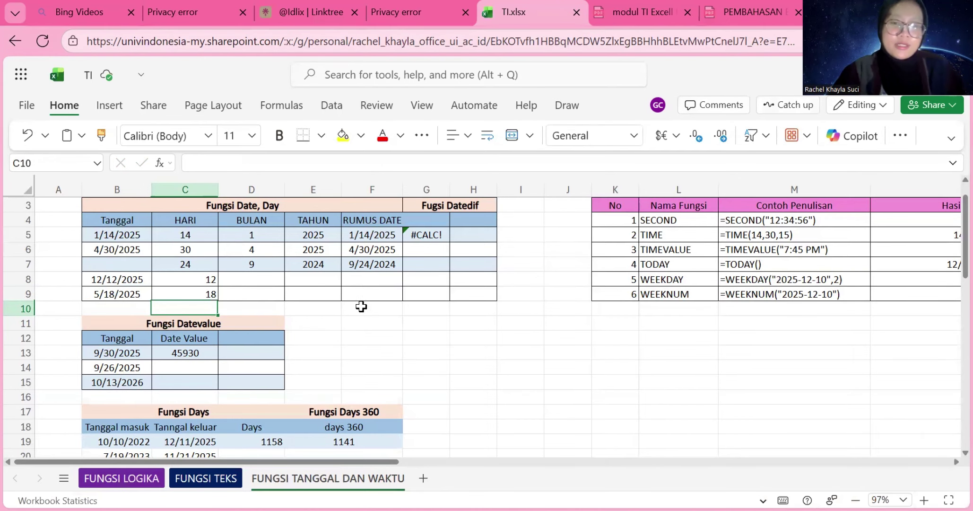
Inspect the example formula in cell C13 of the Fungsi Datevalue table.
scroll(363, 308, down, 1)
scroll(364, 308, up, 1)
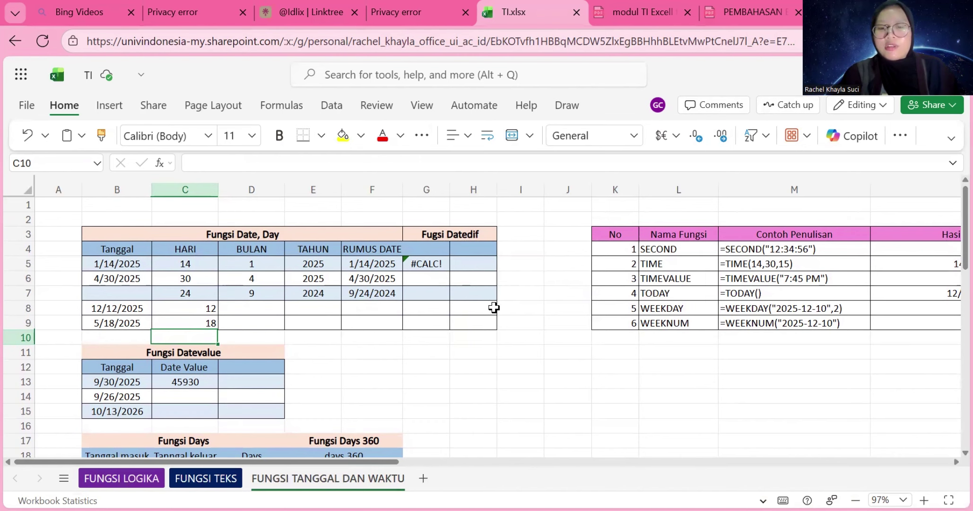
scroll(423, 347, down, 1)
scroll(423, 347, down, 3)
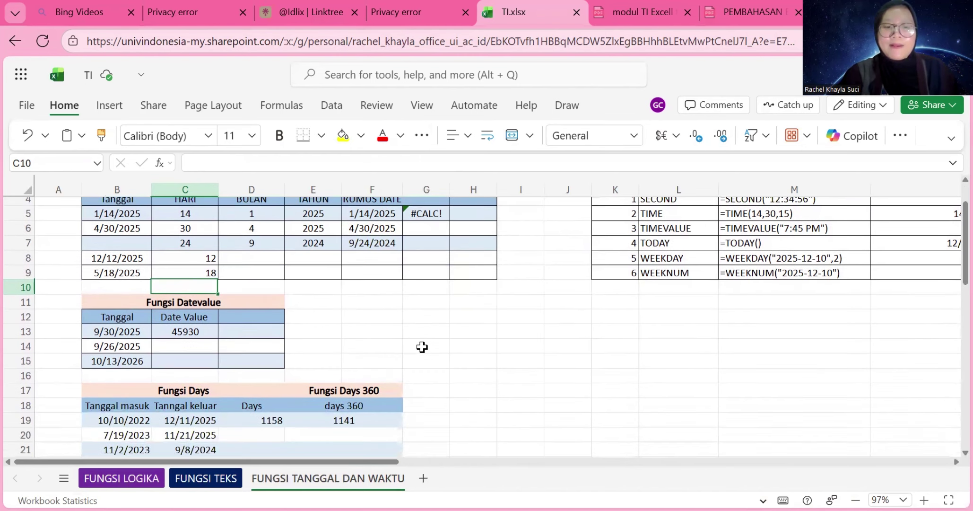
scroll(215, 292, down, 1)
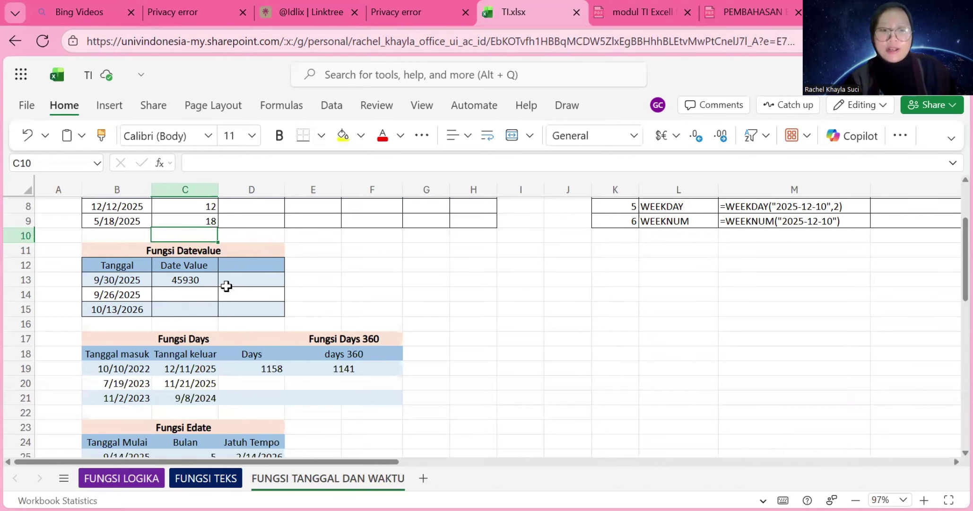
click(189, 278)
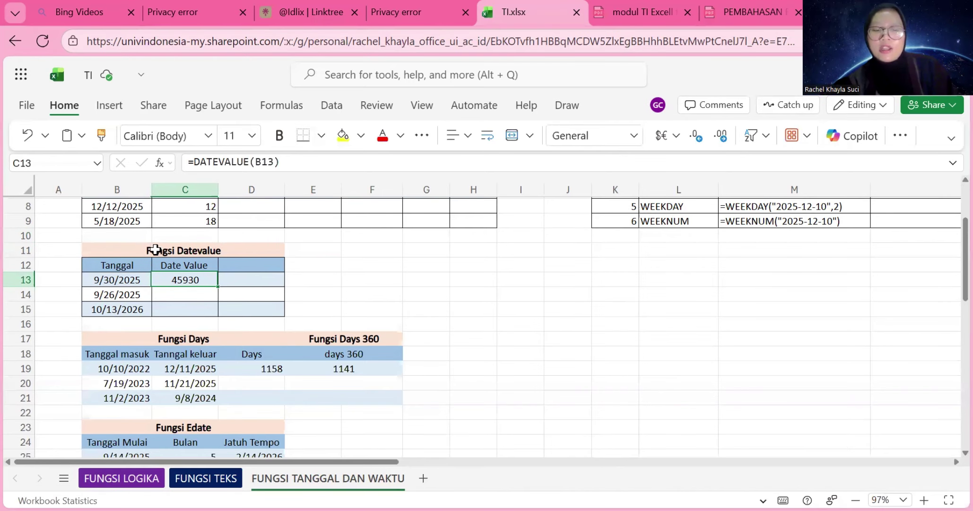
Enter =DATEVALUE(B14) in cell C14 of the Fungsi Datevalue table and fill the formula down to C15.
click(201, 299)
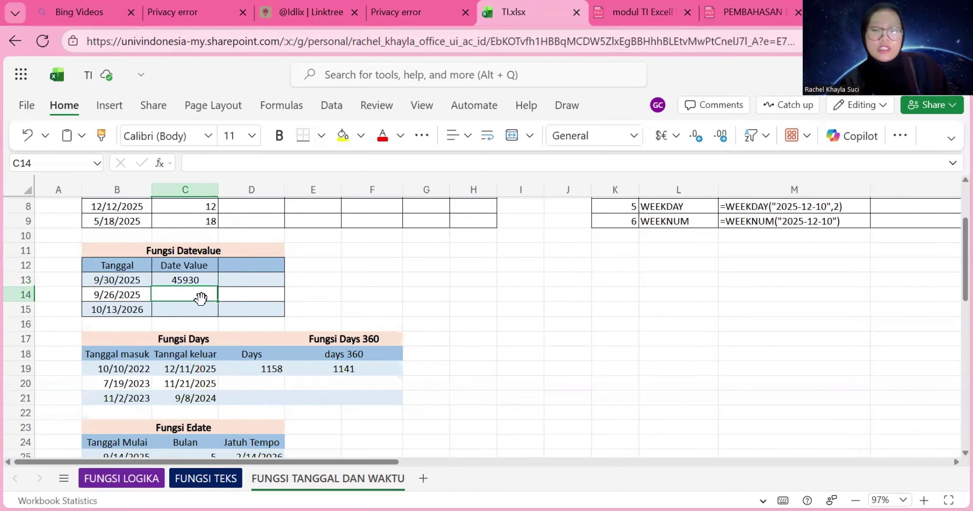
text(=data)
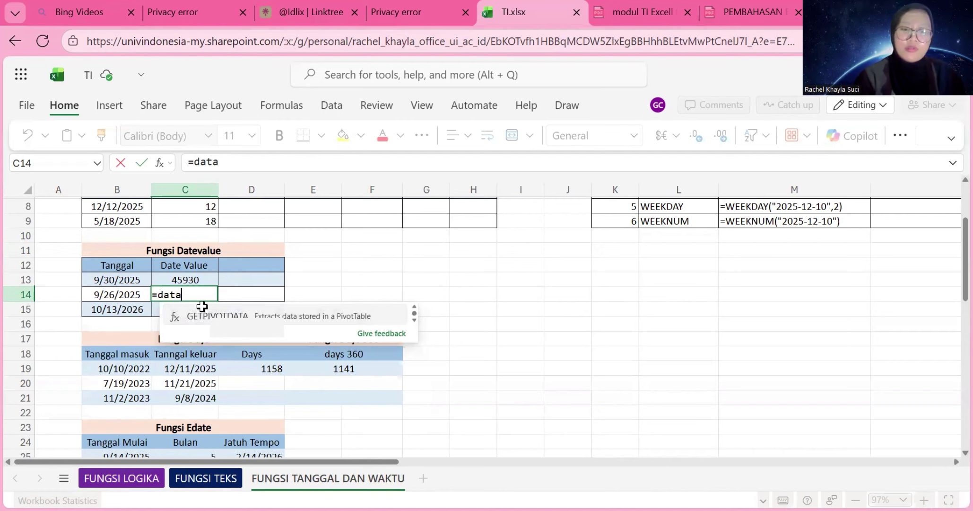
text(va)
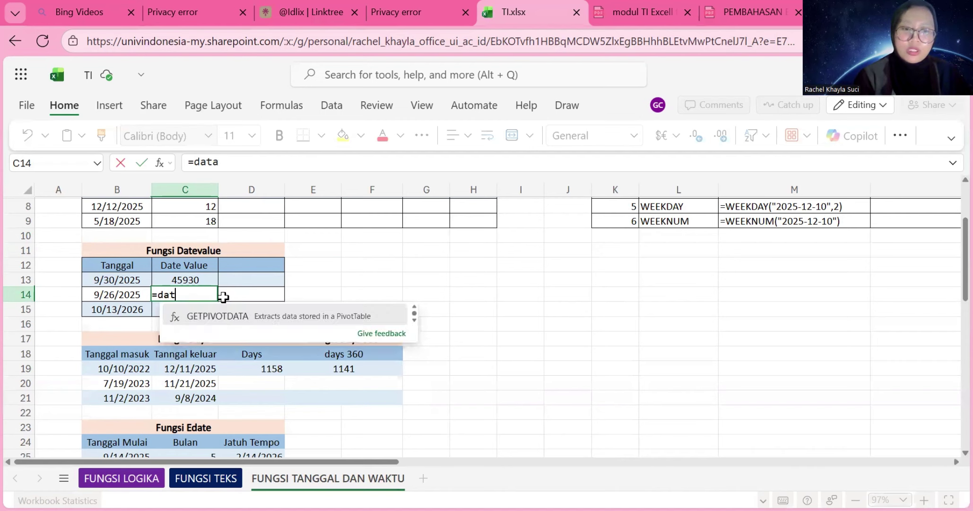
key(BackSpace)
text(e)
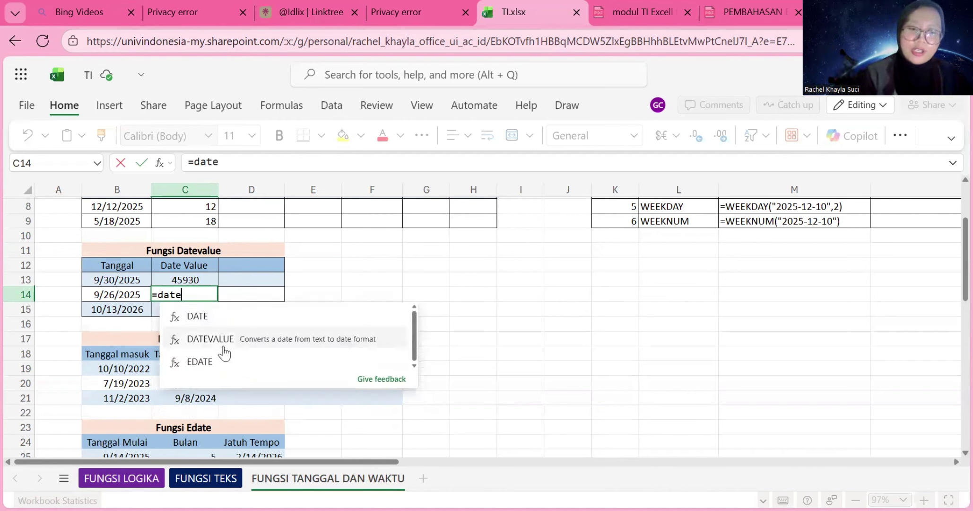
click(261, 337)
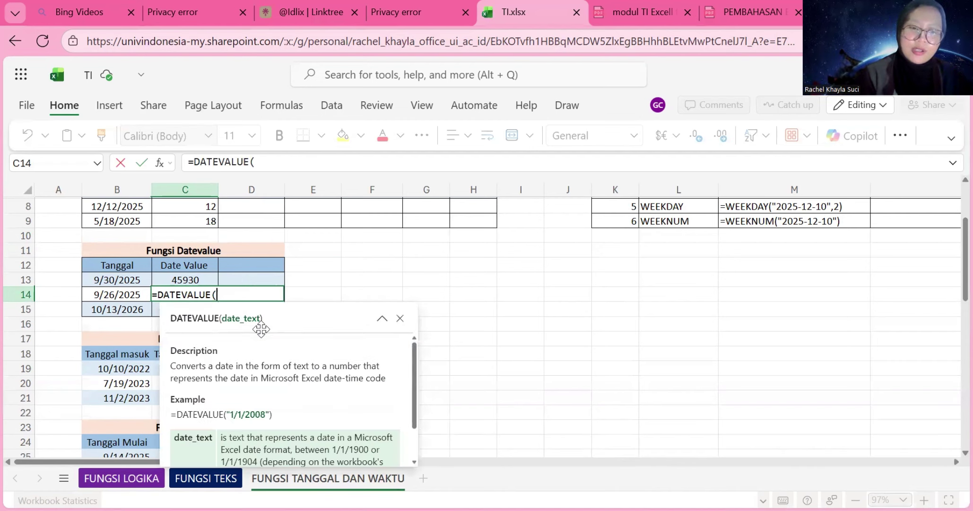
click(114, 294)
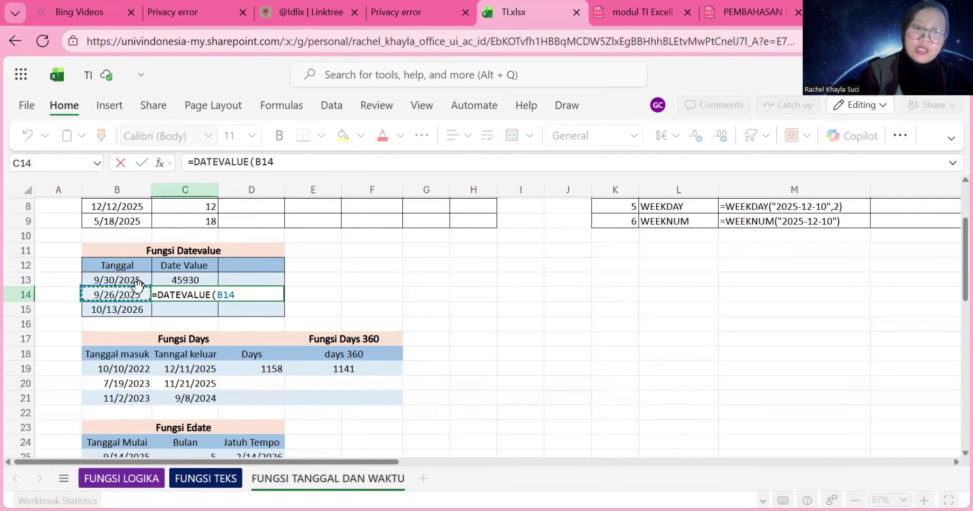
text())
key(Return)
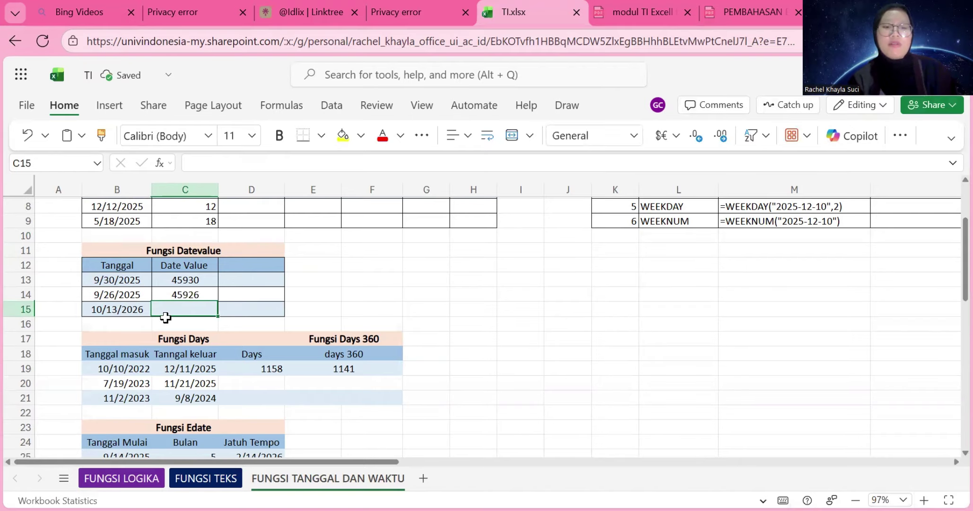
click(208, 294)
drag(217, 301, 211, 311)
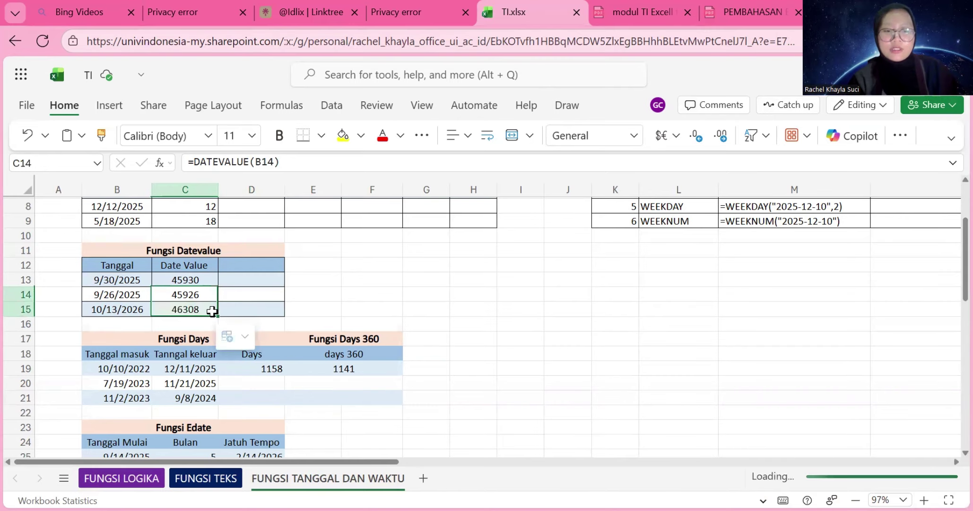
Enter =DAYS(B20,C20) in cell D20 of the Fungsi Days table, following a check of the example formula in D19.
scroll(317, 312, down, 2)
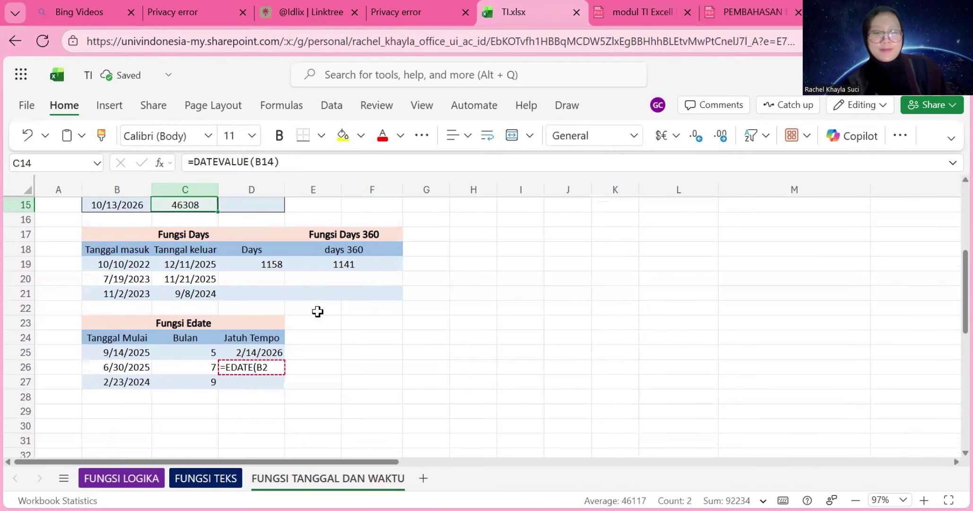
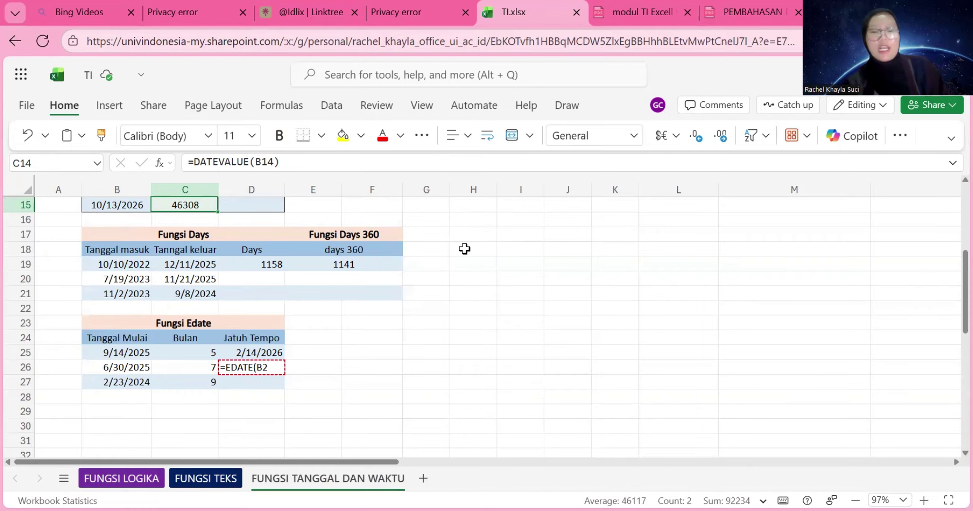
click(238, 266)
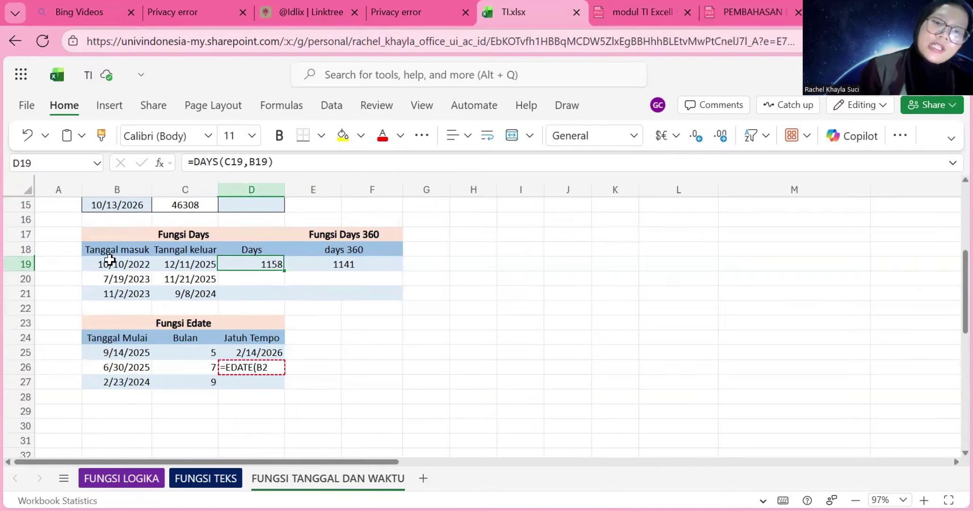
click(261, 282)
text(=days)
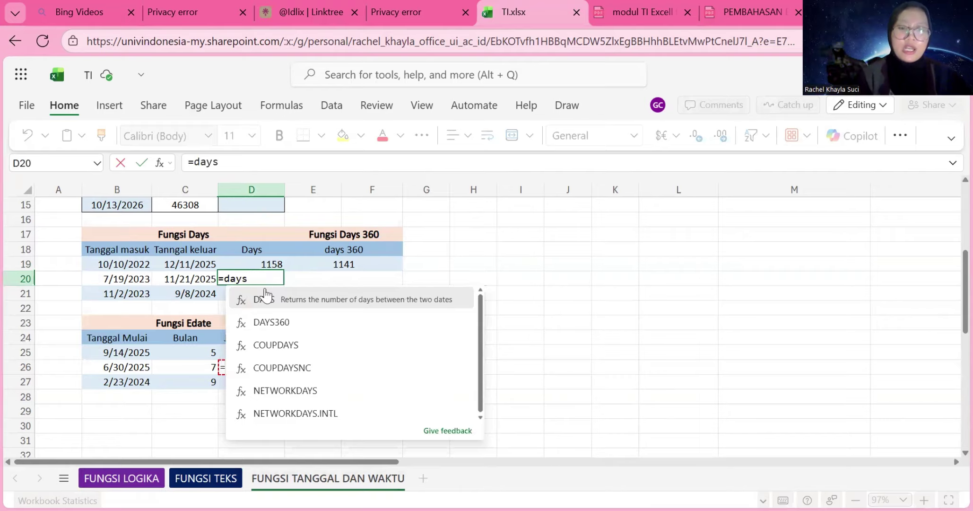
click(264, 299)
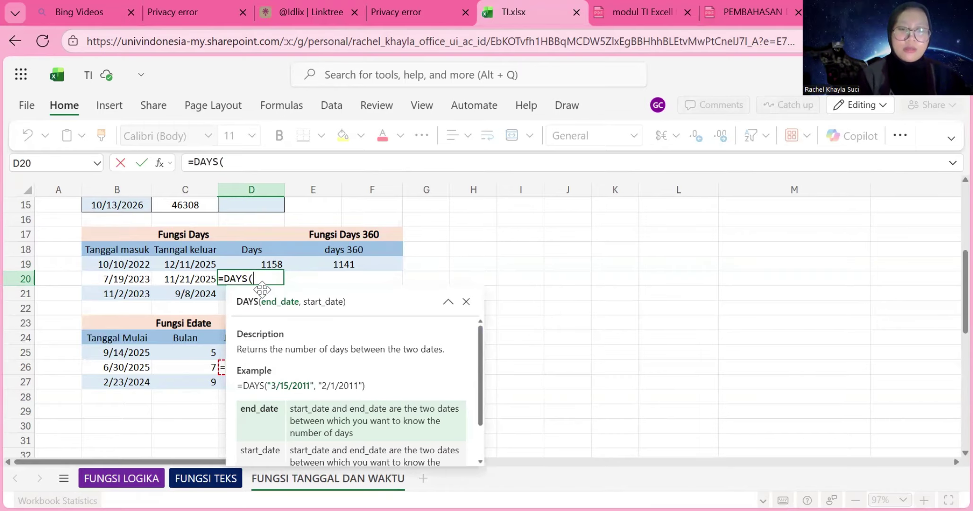
click(121, 276)
text(,)
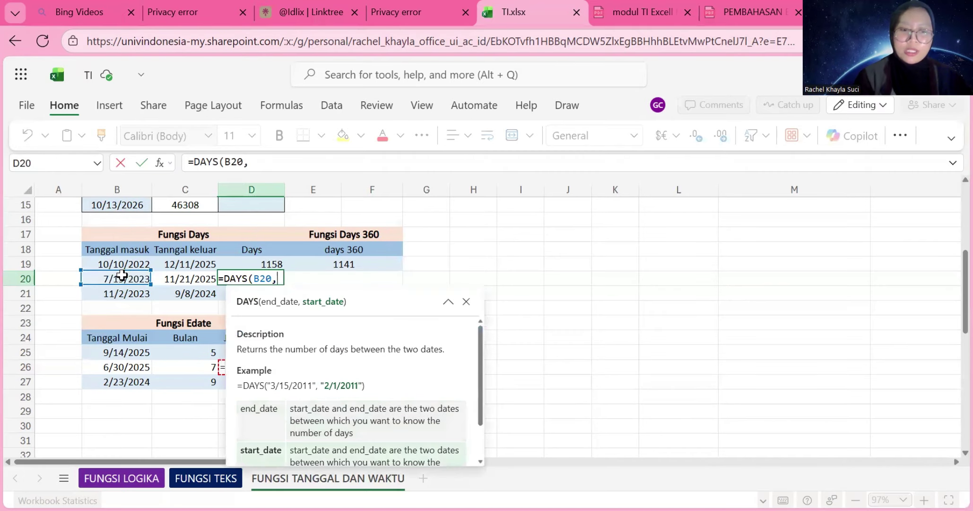
click(170, 280)
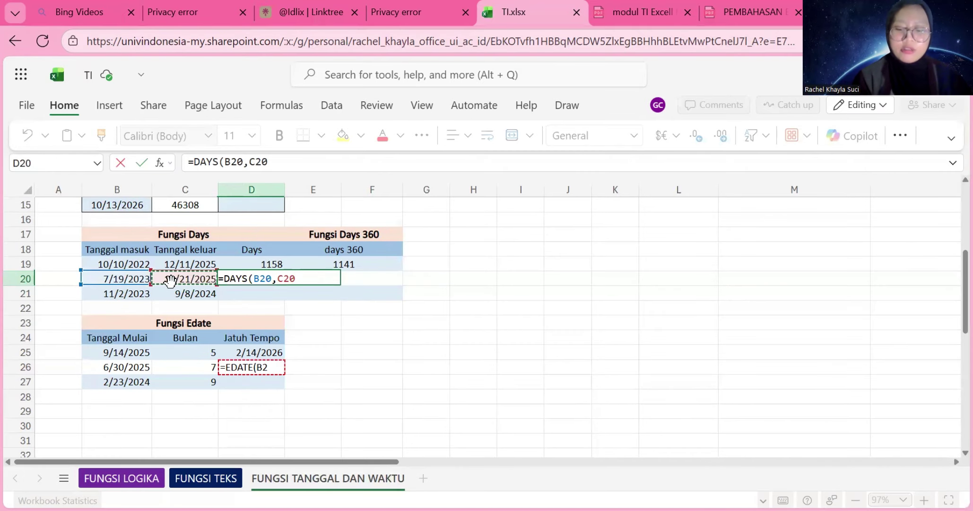
text())
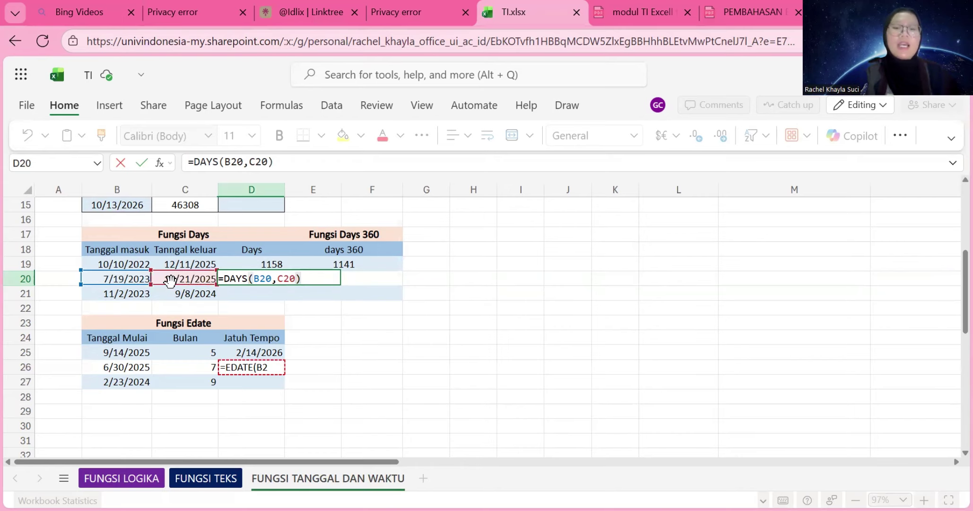
key(Return)
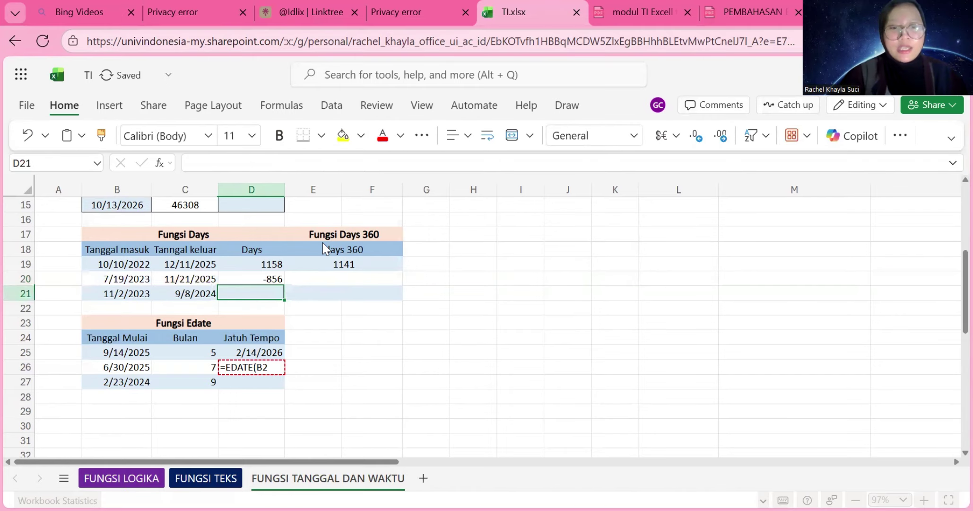
Enter =DAYS(B21,C21) in cell D21 of the Days column, using the row's entry and exit dates.
click(246, 279)
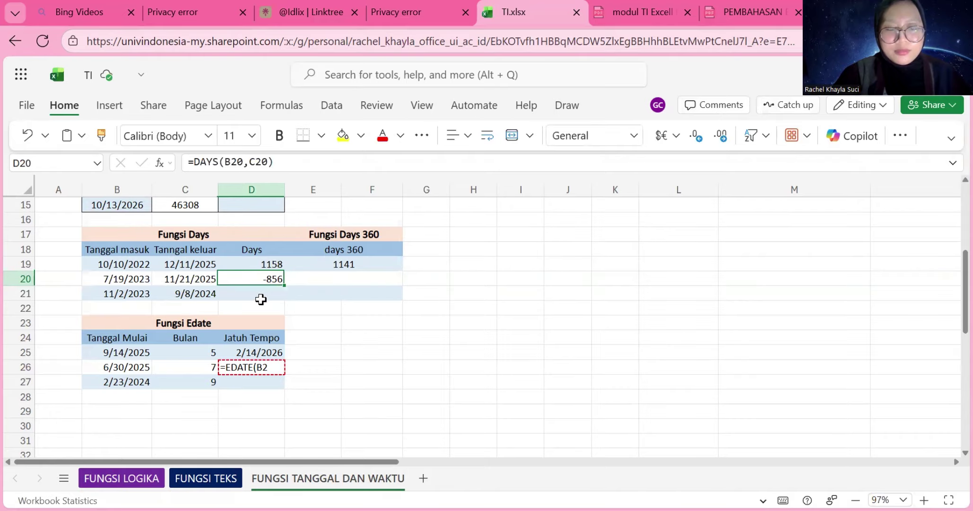
click(255, 298)
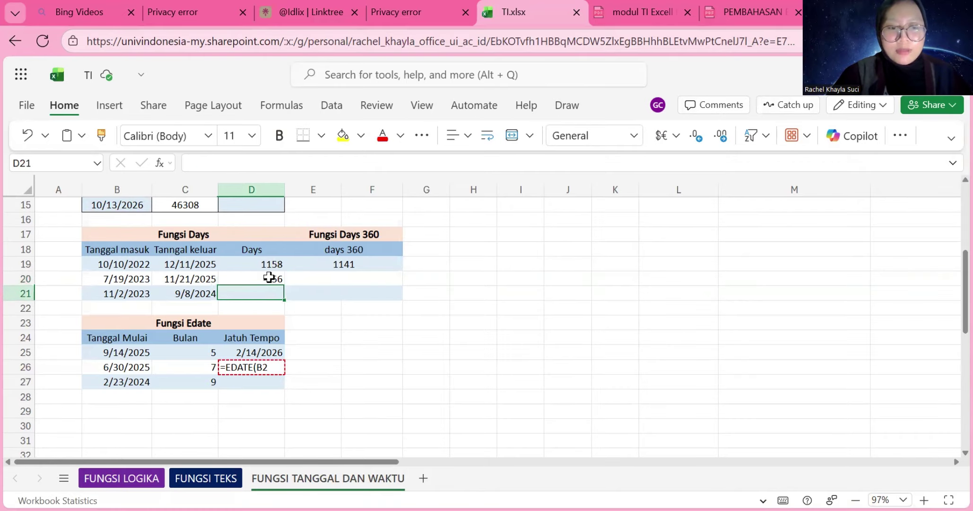
click(269, 277)
click(261, 295)
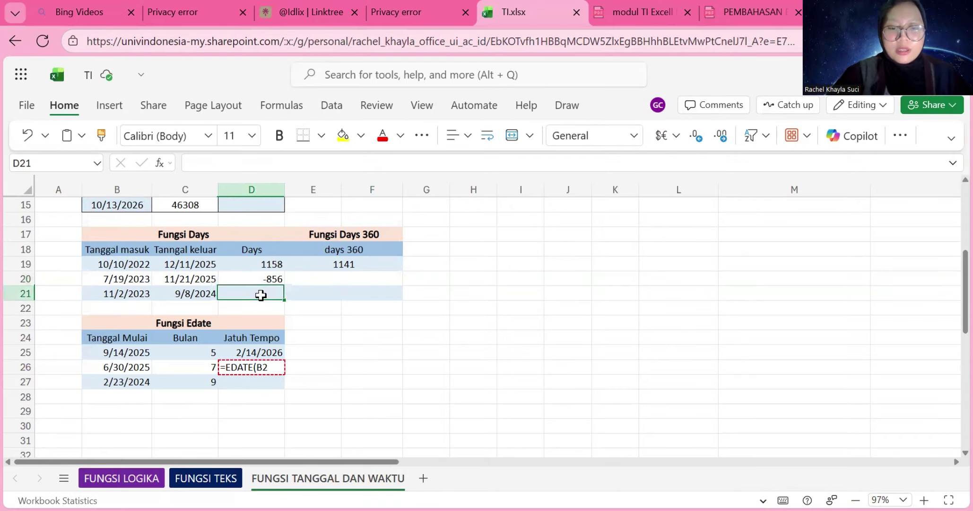
text(=days)
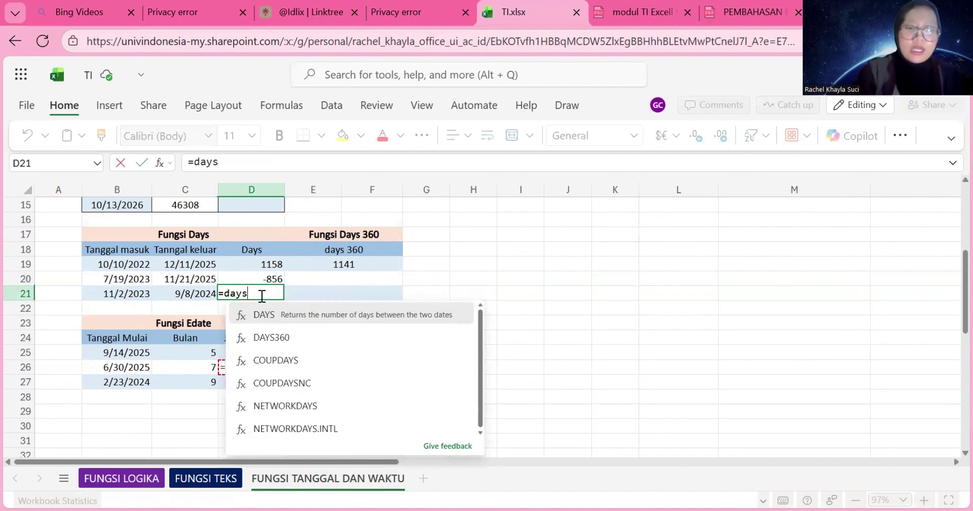
click(254, 315)
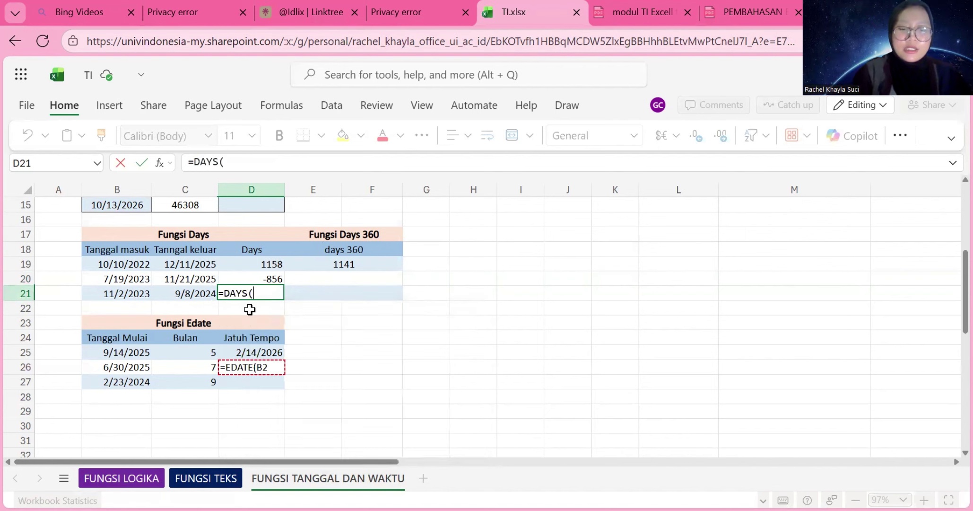
click(118, 292)
text(,)
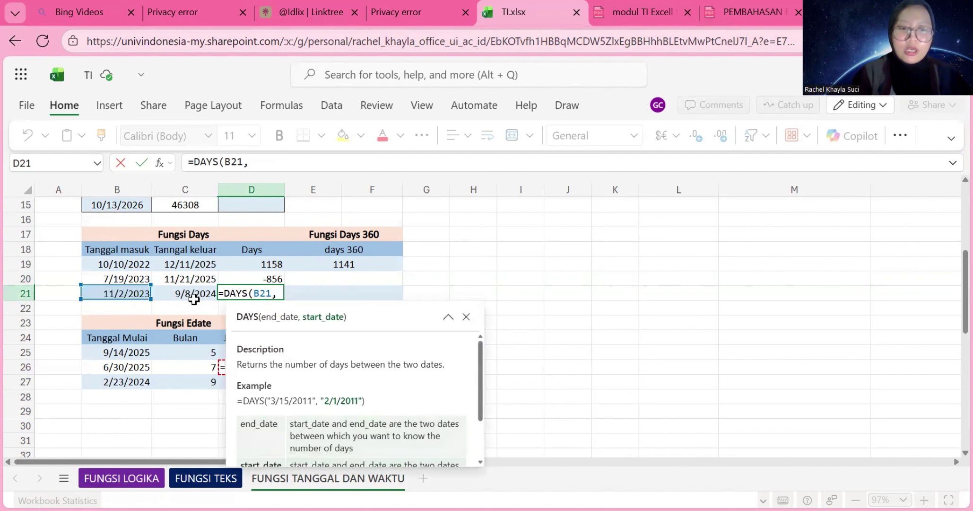
click(198, 297)
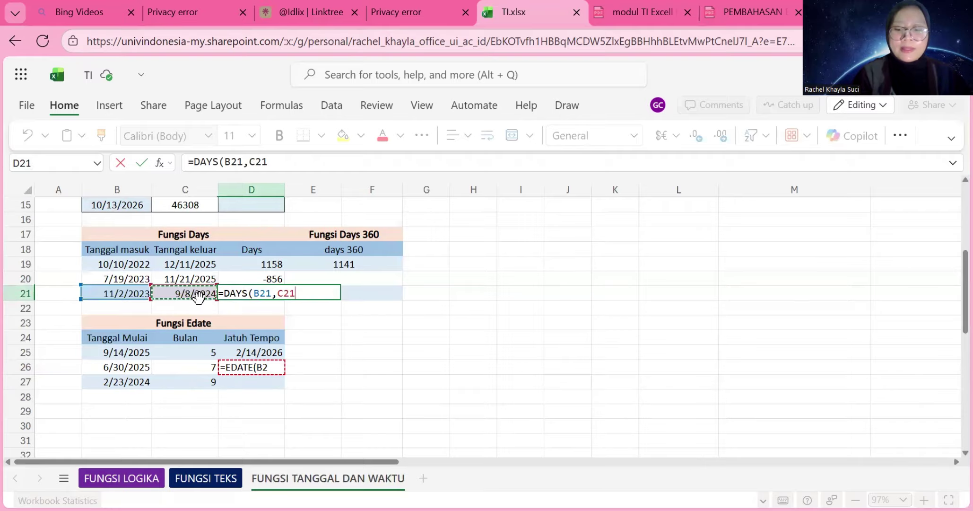
text())
key(Return)
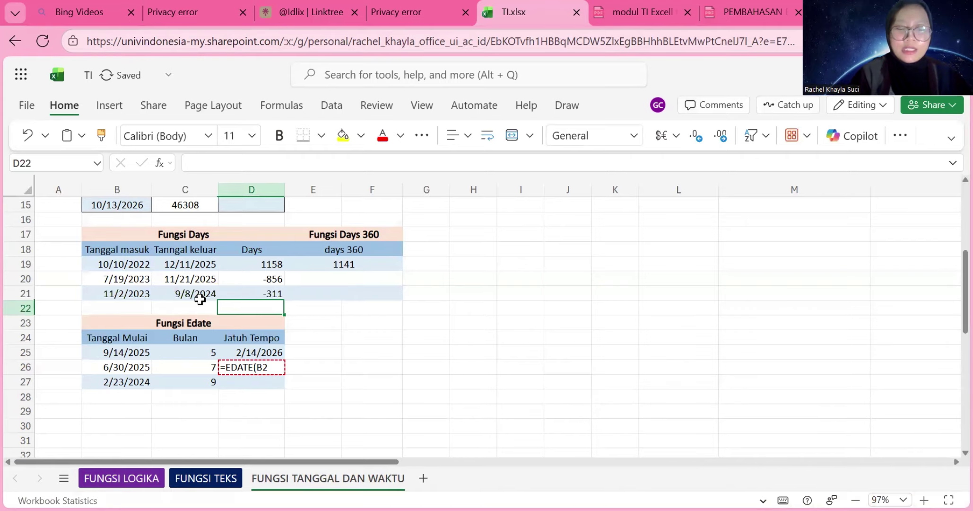
Enter =DAYS360(C20,B20) in cell E20 of the Fungsi Days 360 table and fill the formula down to E21.
click(261, 281)
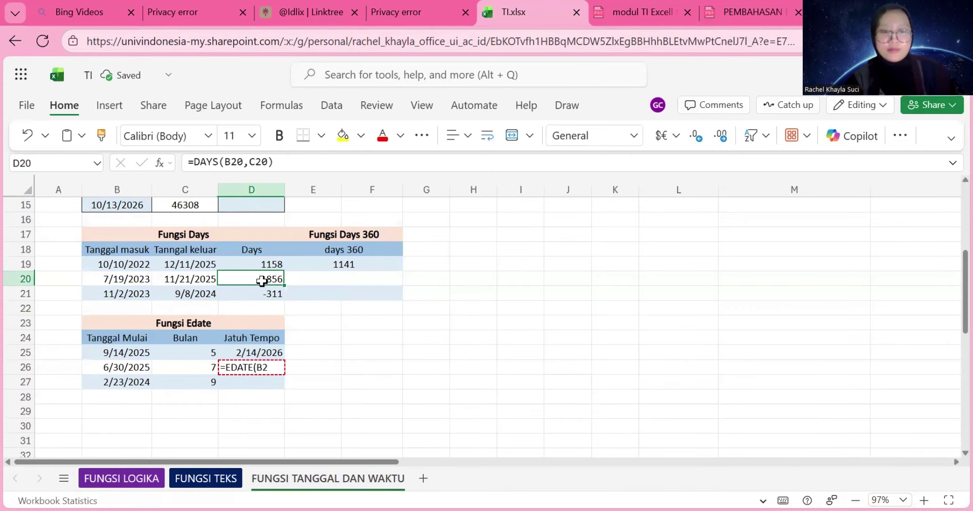
click(317, 280)
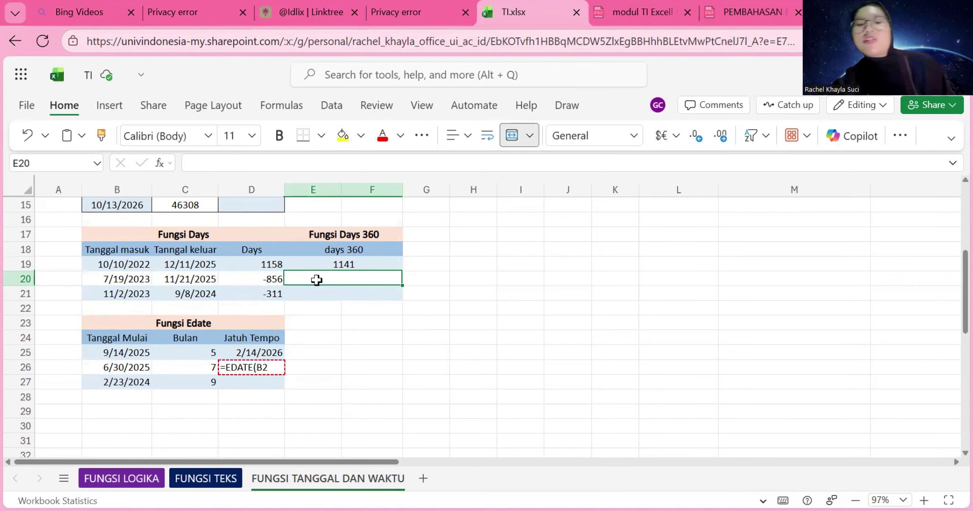
text(=)
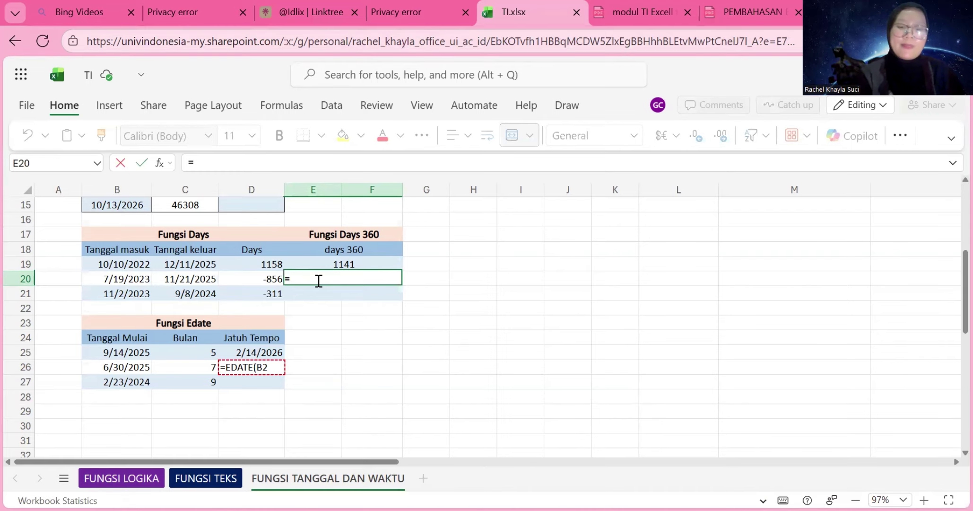
text(day)
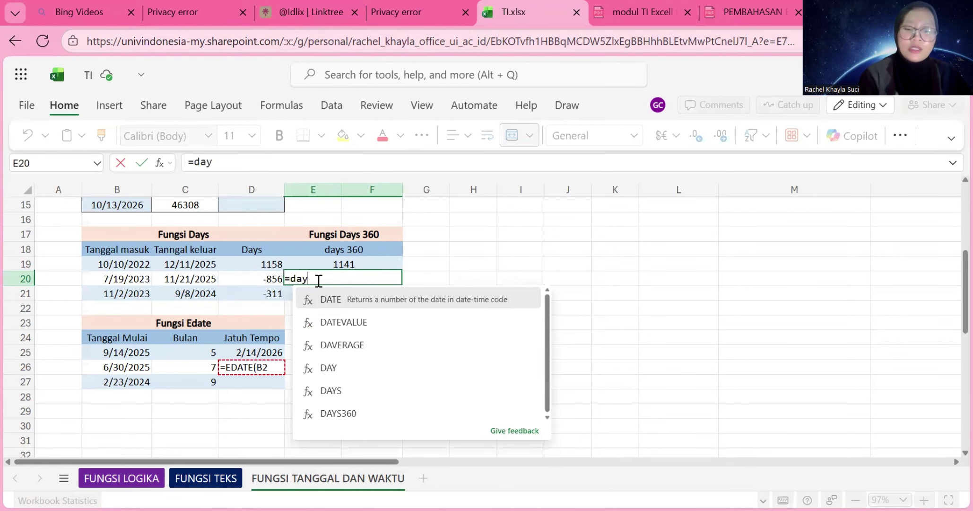
text(s)
click(346, 314)
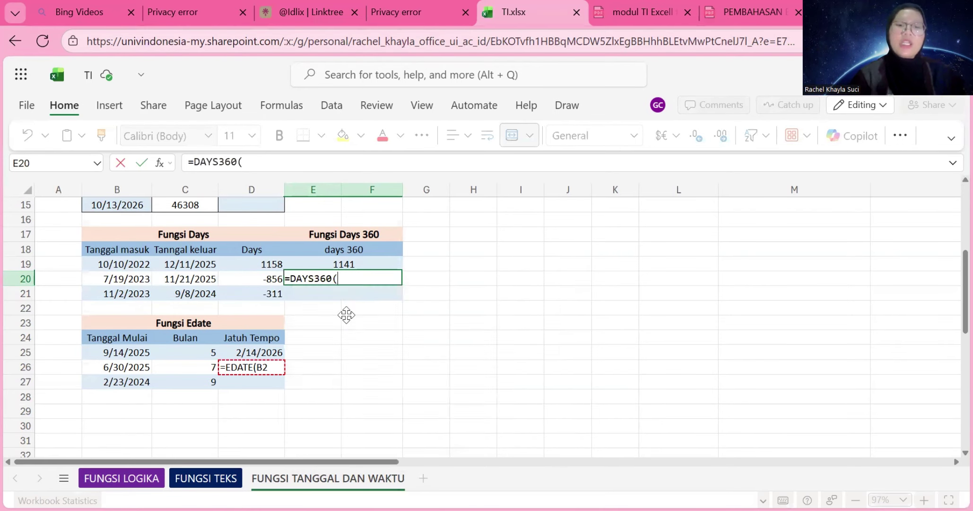
click(202, 281)
text(,)
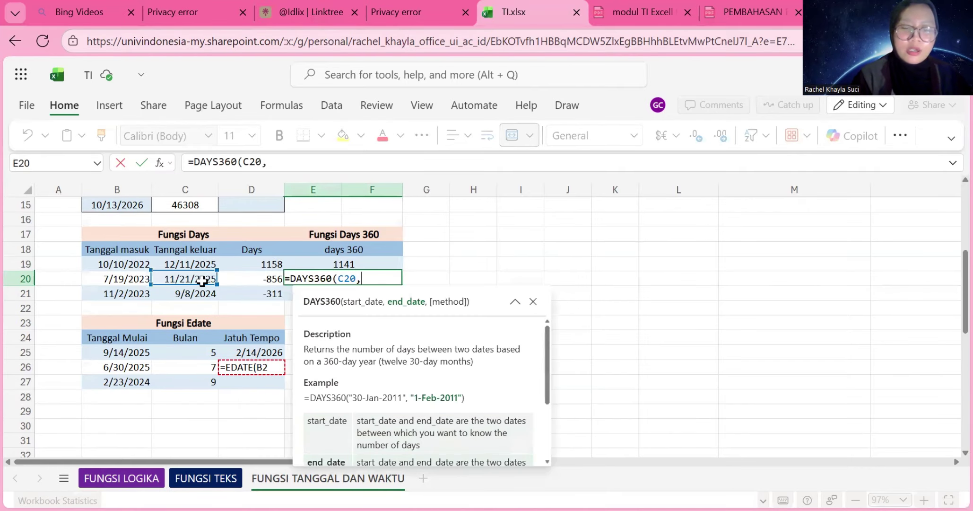
click(137, 279)
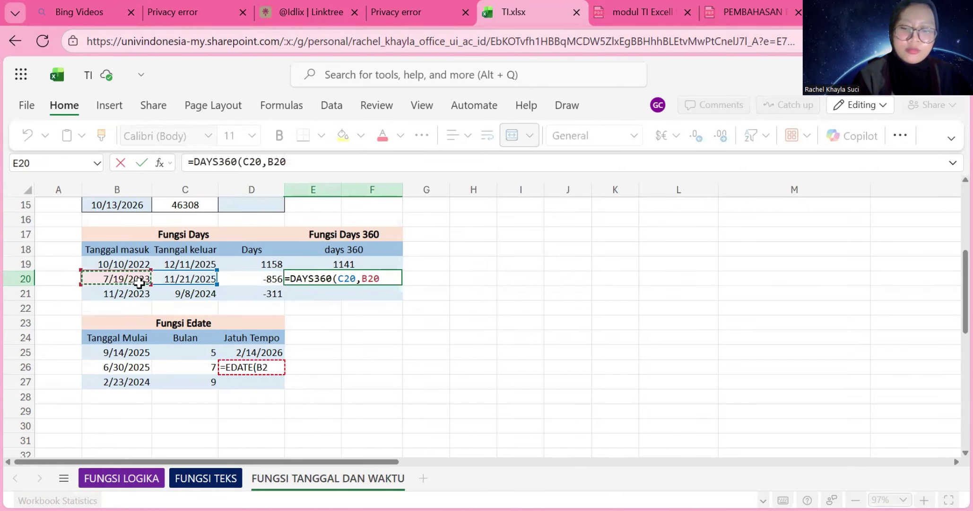
key(Return)
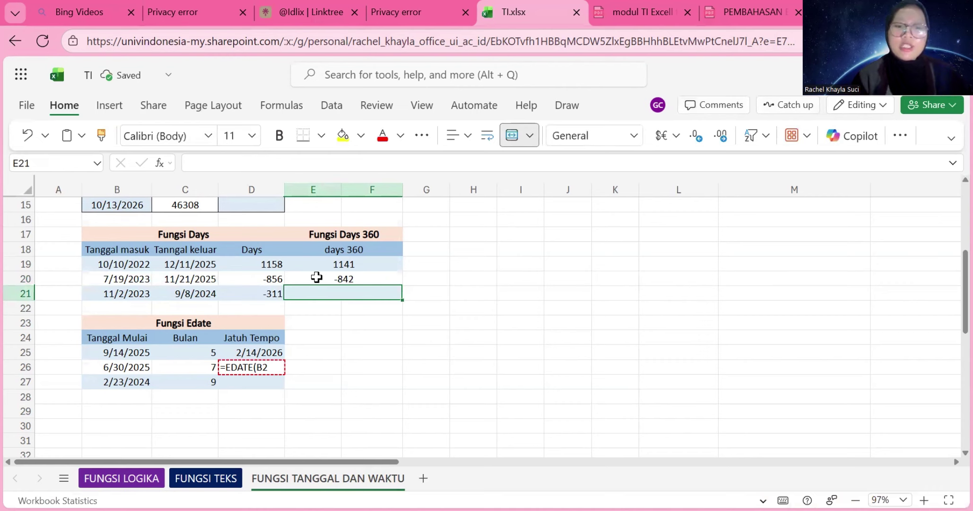
click(317, 278)
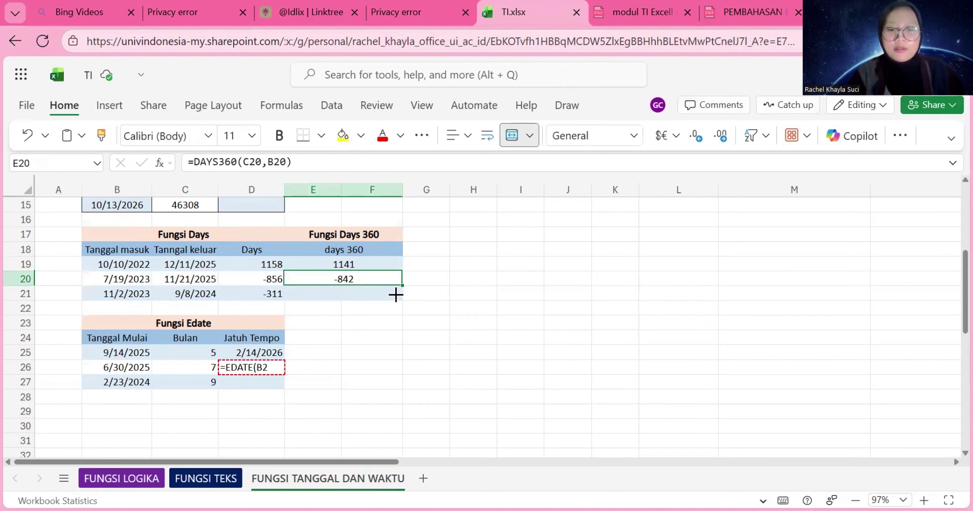
drag(396, 294, 393, 294)
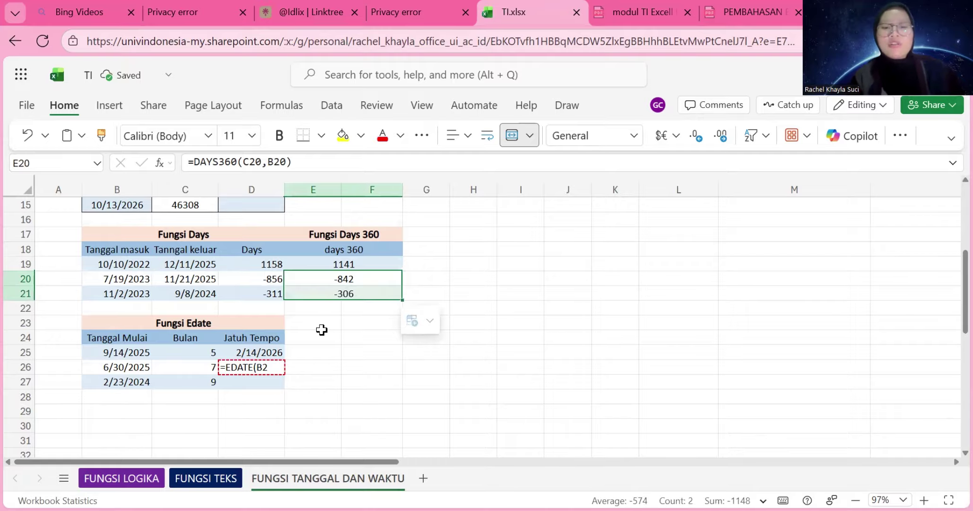
scroll(322, 329, down, 2)
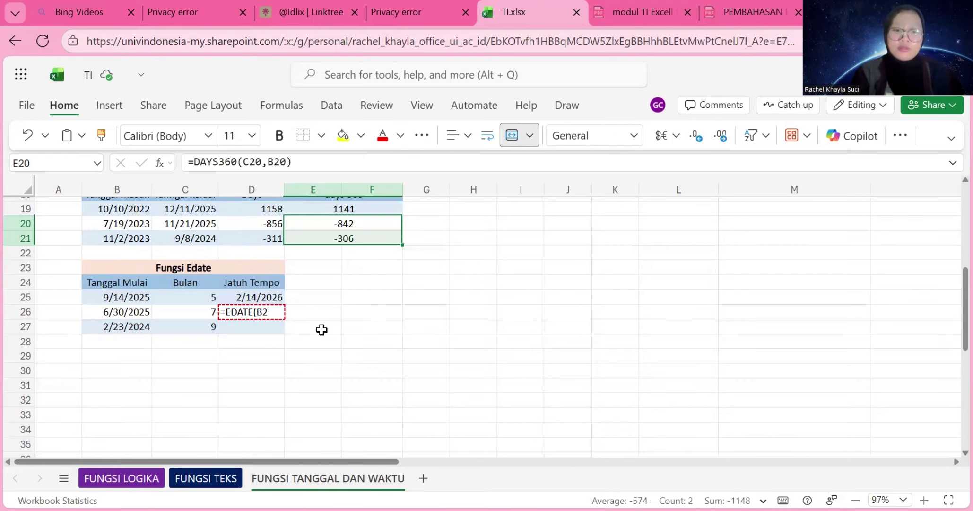
key(BackSpace)
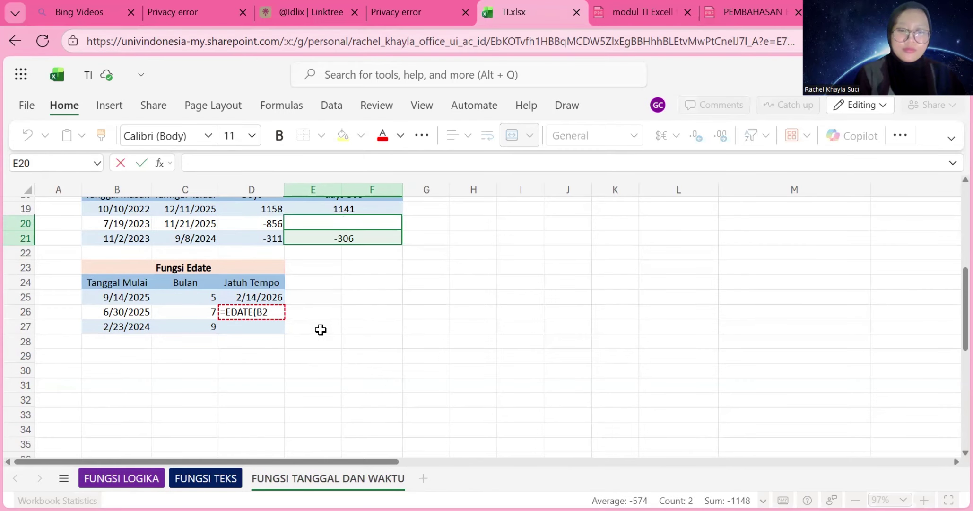
click(321, 329)
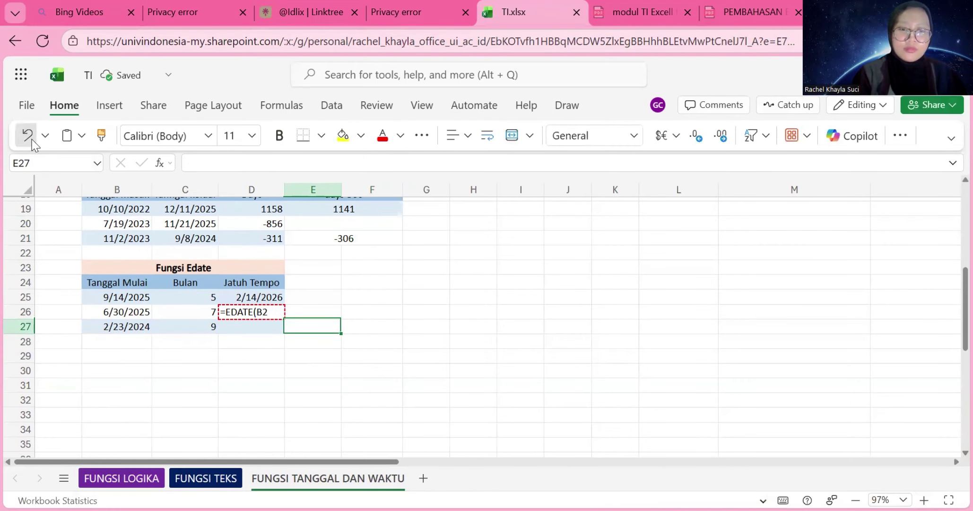
click(30, 137)
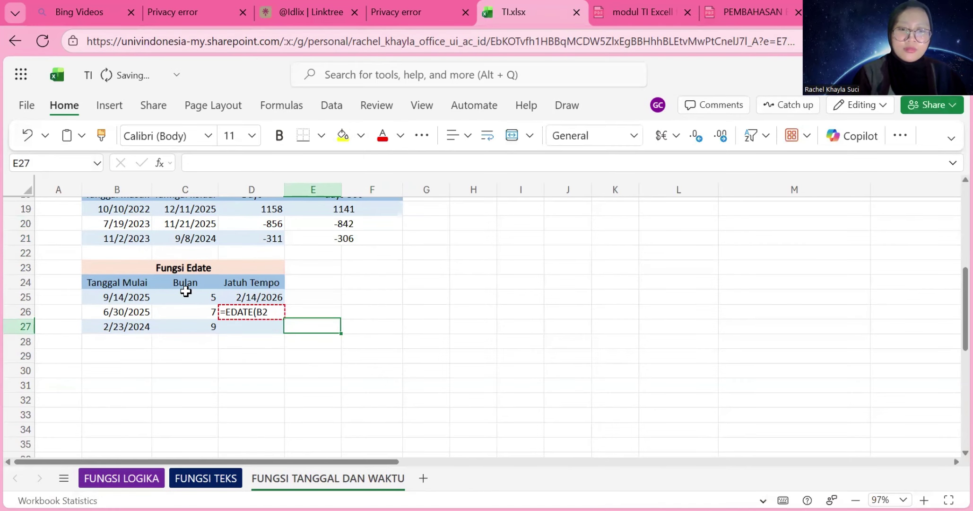
Clear the incomplete EDATE formula from cell D26 of the Fungsi Edate table and check the example formula in D25.
double_click(265, 312)
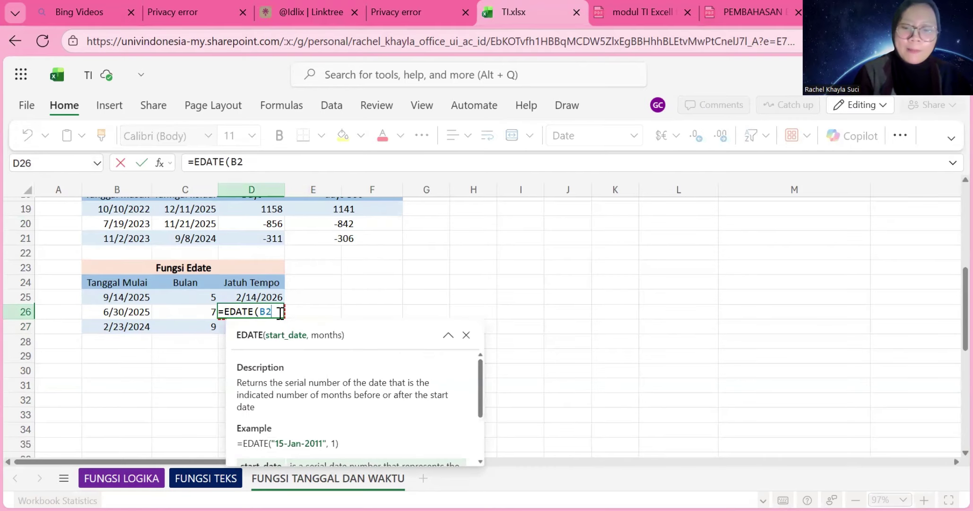
key(BackSpace)
key(BackSpace)
key(BackSpace)
key(BackSpace)
key(BackSpace)
key(BackSpace)
key(BackSpace)
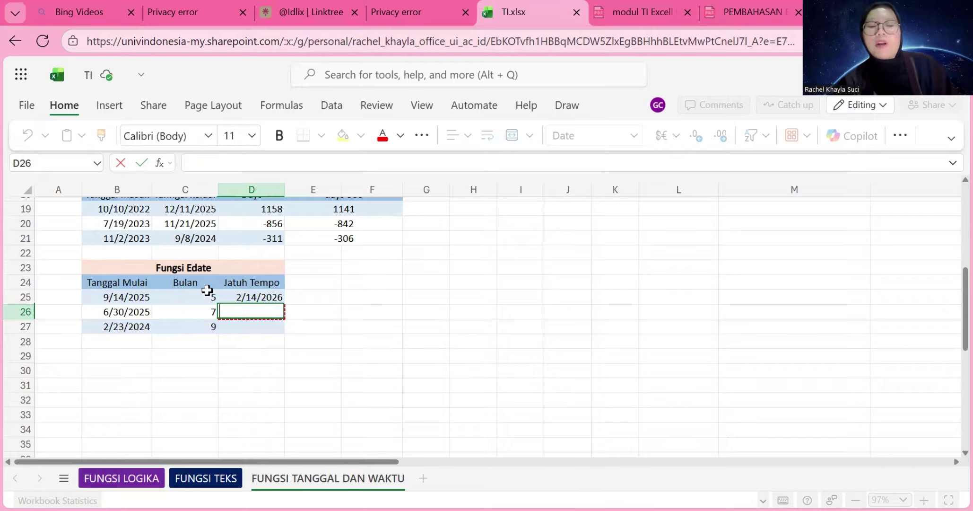
click(244, 299)
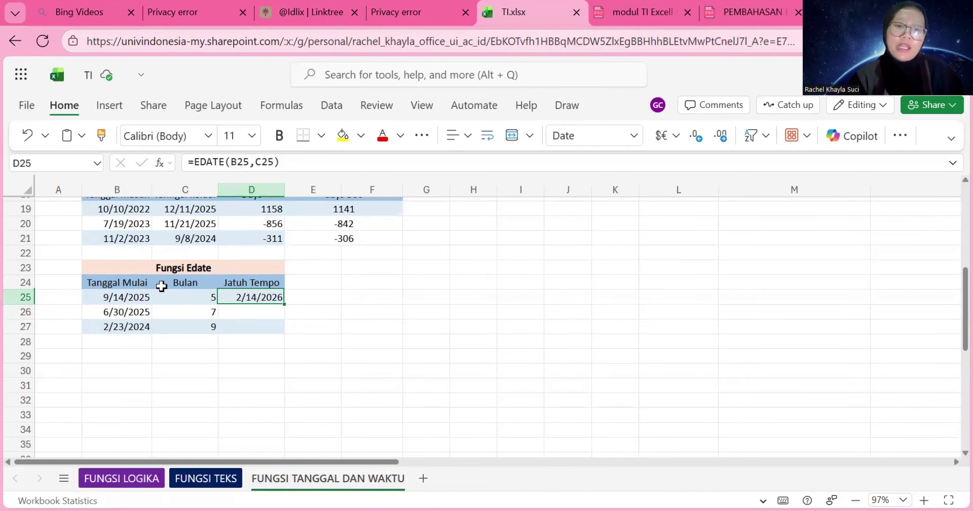
Enter =EDATE(B26,C26) in cell D26 of the Jatuh Tempo column.
click(262, 314)
text(=)
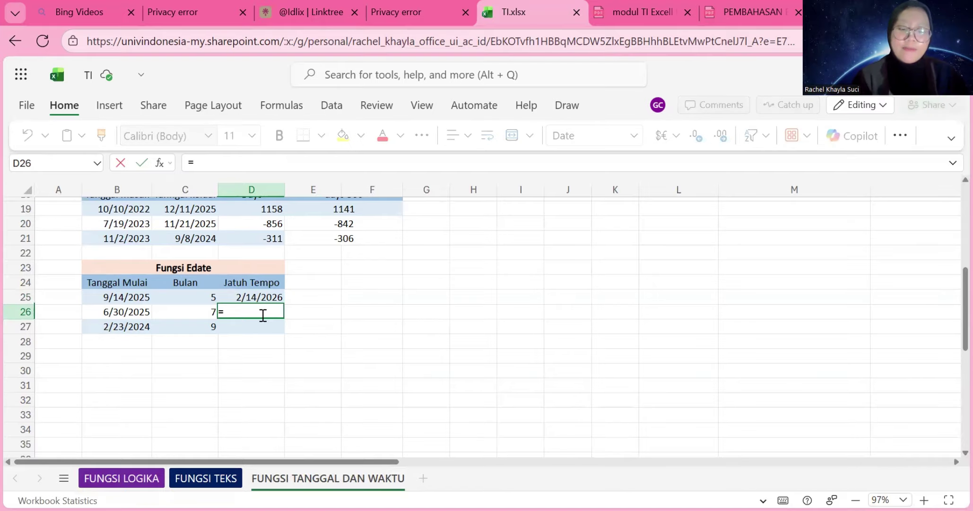
text(edat)
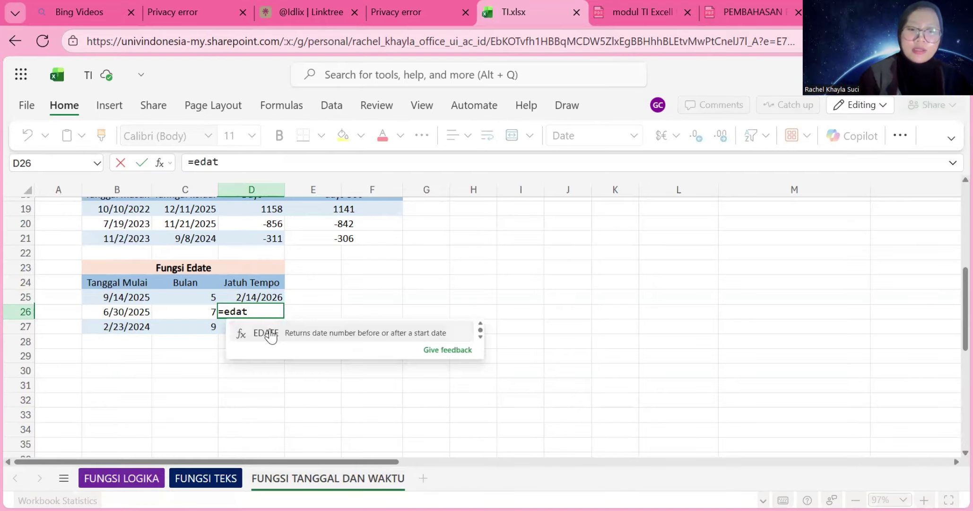
click(267, 333)
click(129, 312)
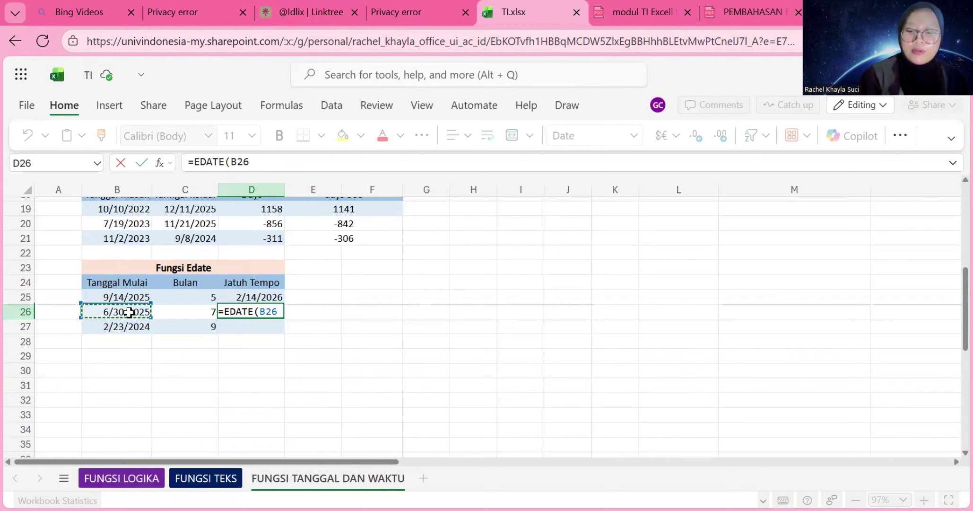
text(,)
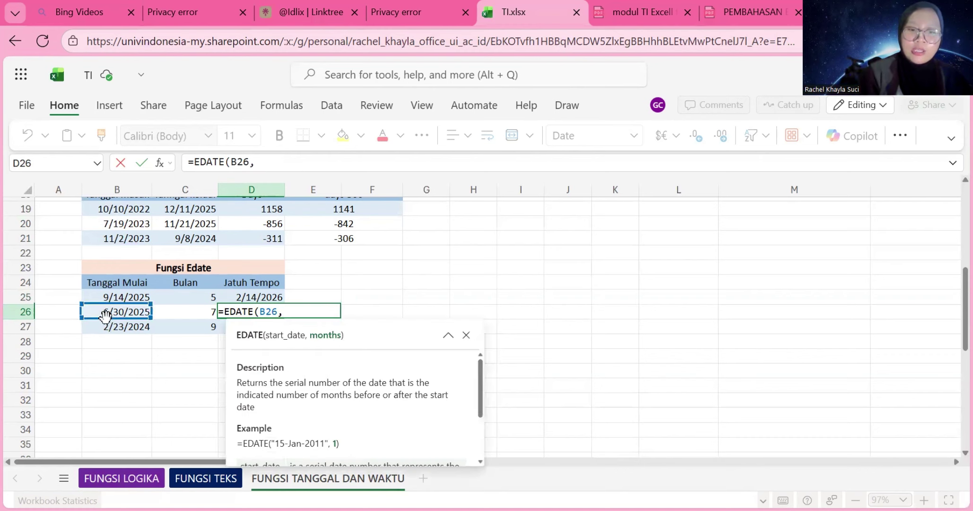
click(185, 312)
text())
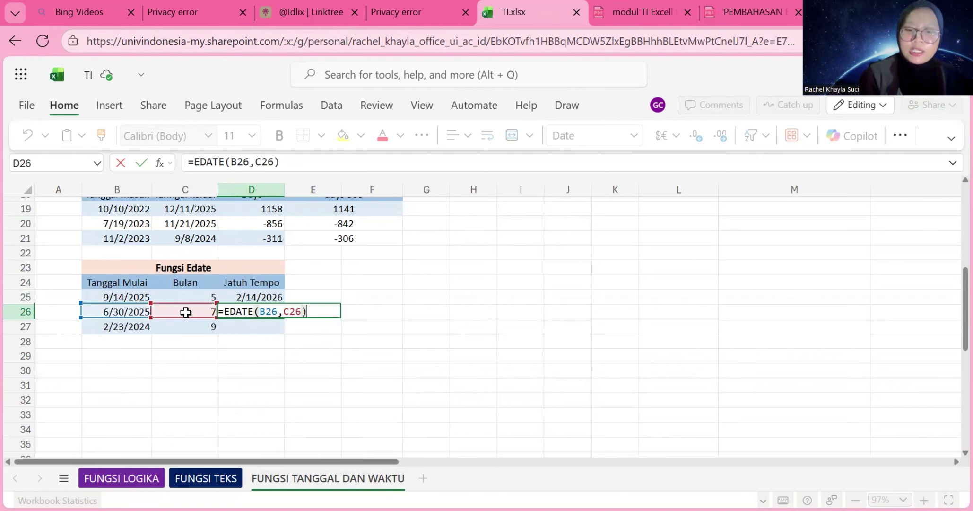
key(Return)
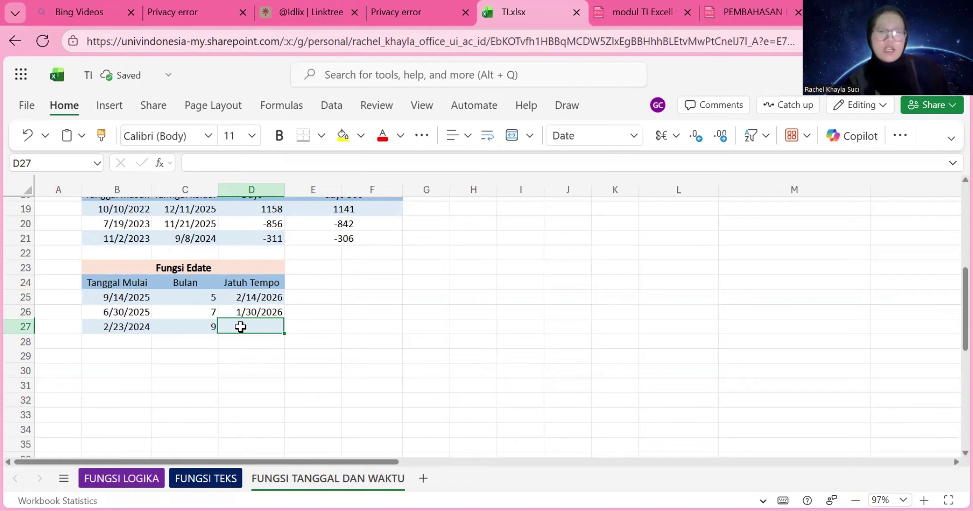
Enter =EDATE(B27,C27) in cell D27 to calculate the last due date in the Fungsi Edate table.
double_click(241, 326)
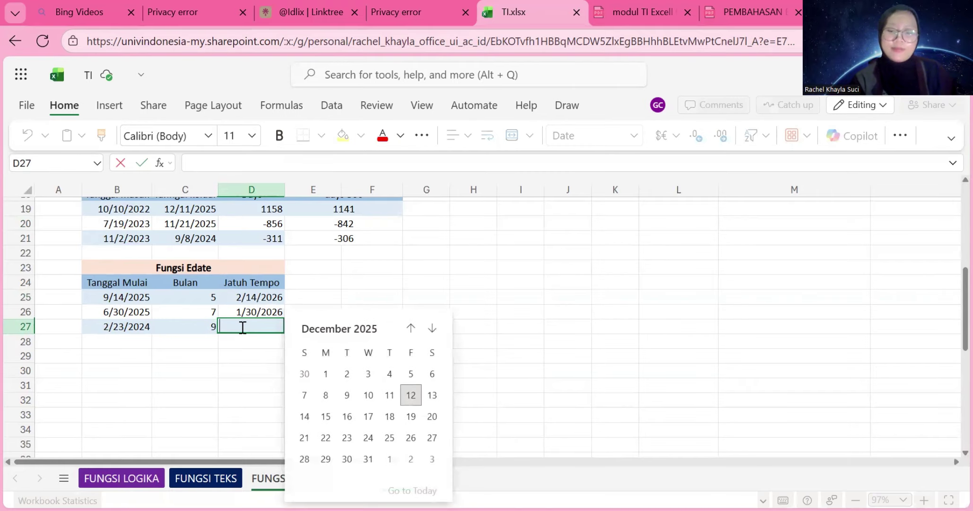
text(=a)
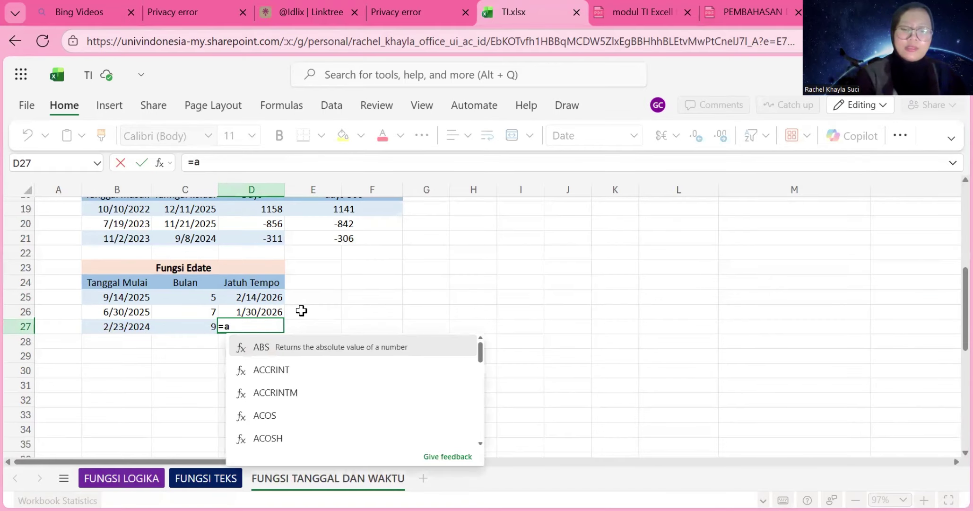
key(BackSpace)
text(edt)
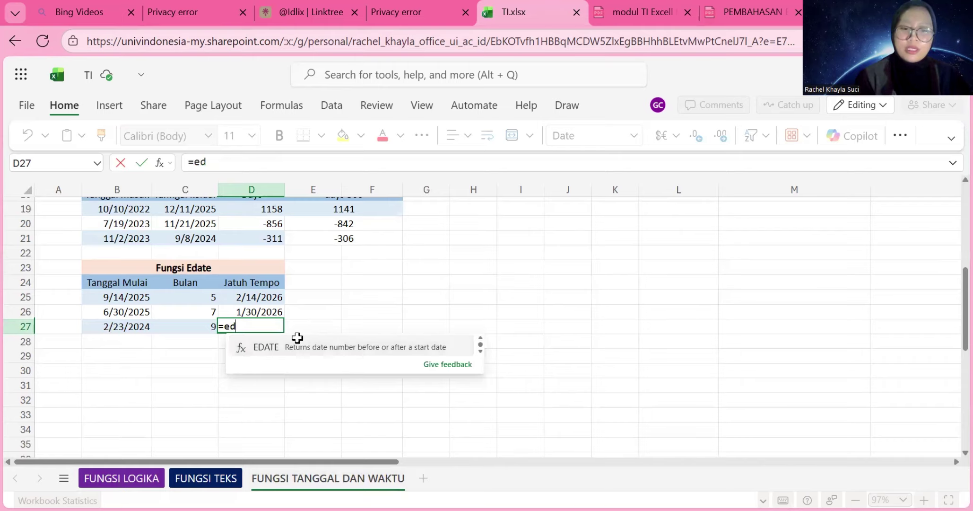
click(297, 339)
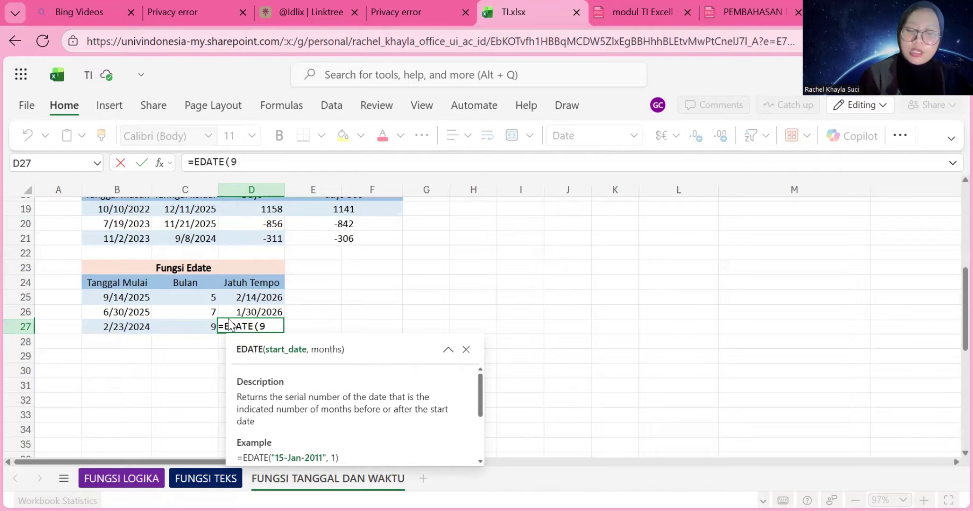
key(BackSpace)
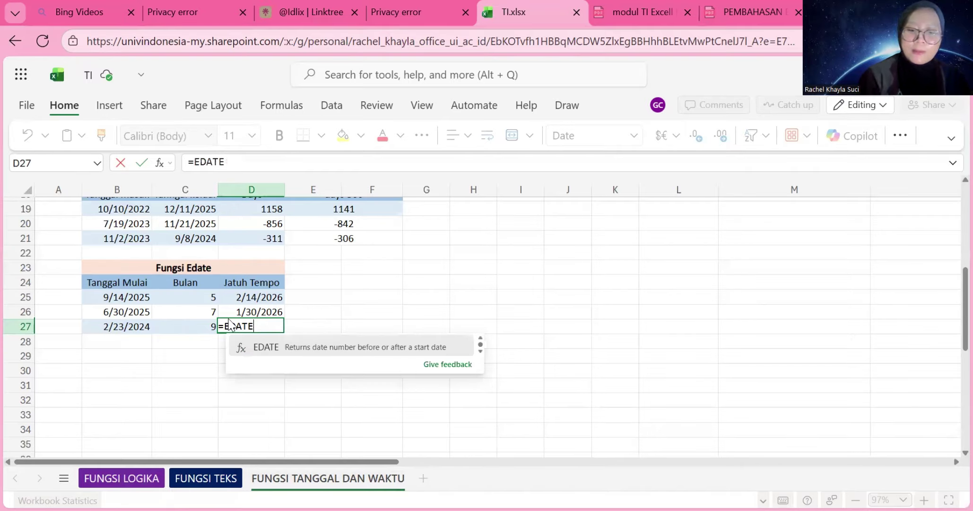
text(()
click(141, 328)
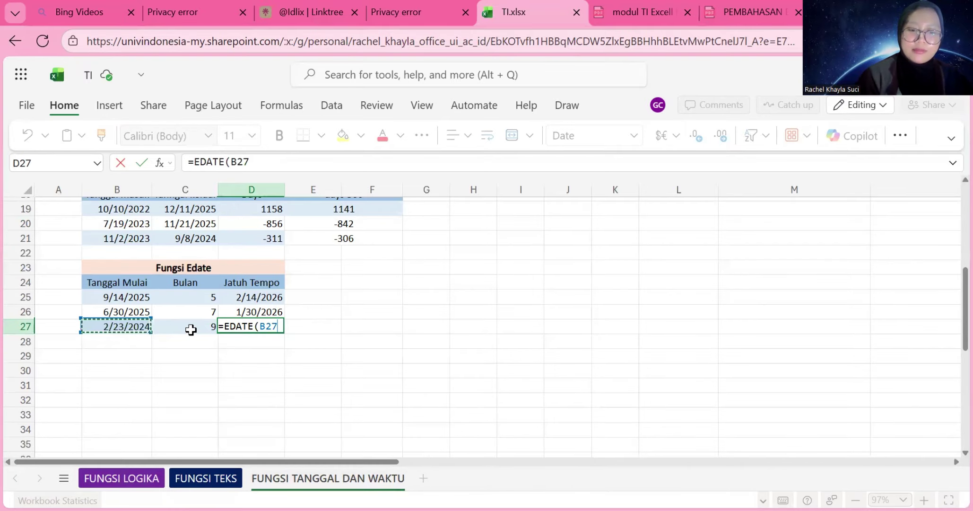
text(,)
click(189, 330)
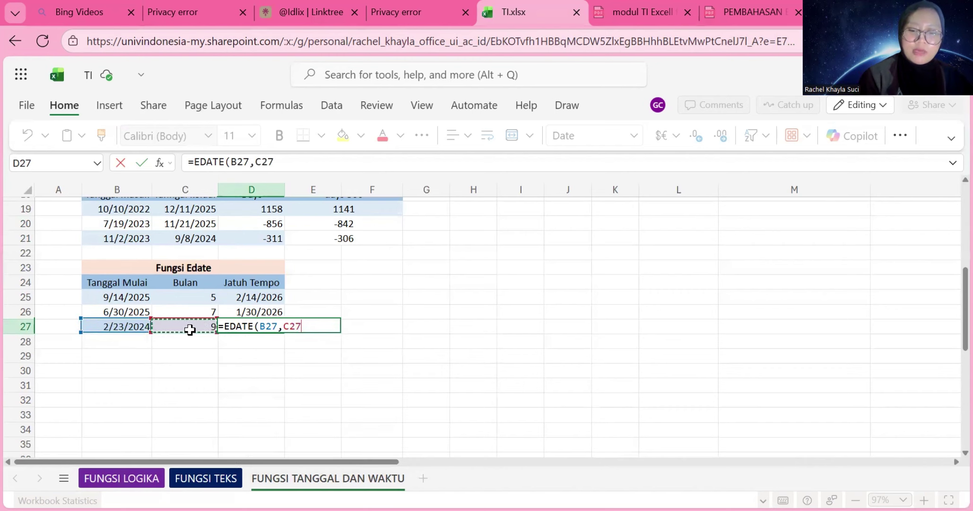
text())
key(Return)
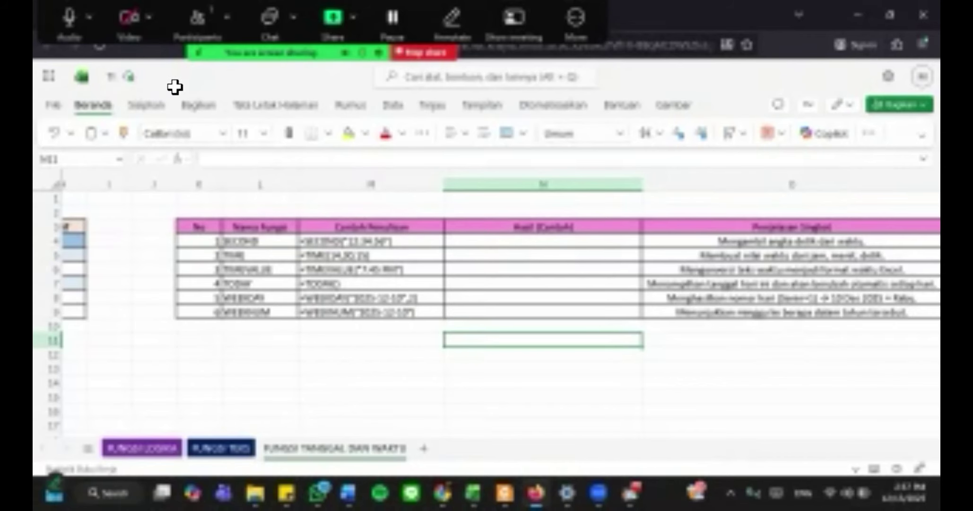
Start a SECOND formula in cell N4, the Hasil (Contoh) cell of the SECOND row in the time functions table.
scroll(488, 307, left, 4)
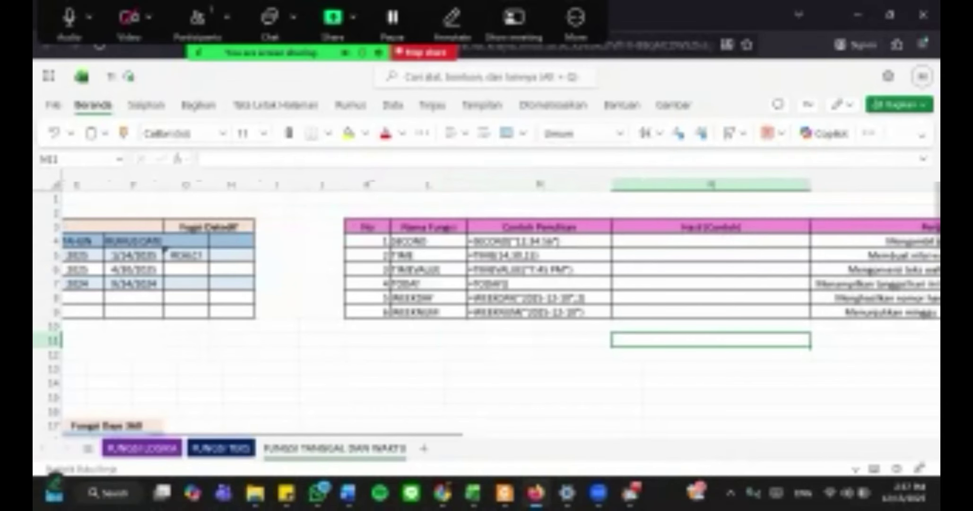
scroll(487, 270, right, 3)
scroll(487, 269, right, 1)
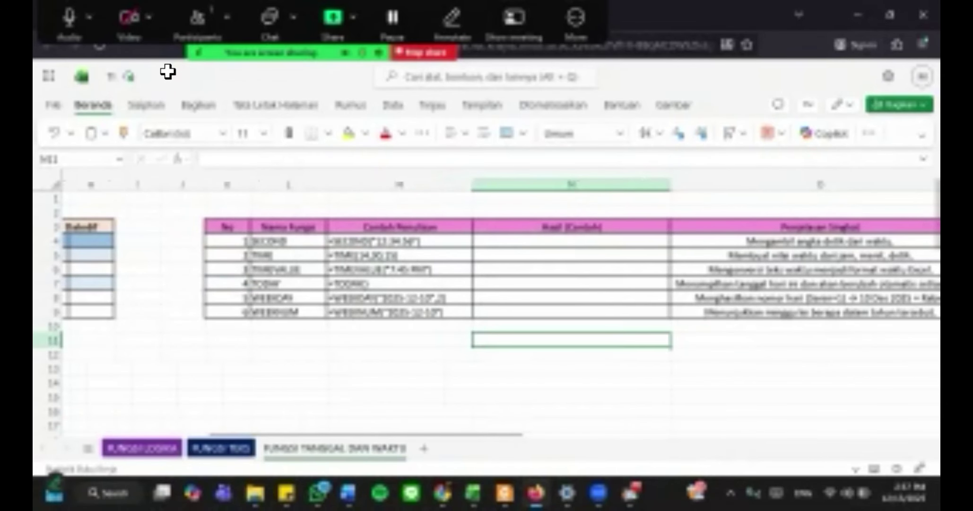
key(Up)
key(Up)
key(Up)
key(Up)
key(Up)
key(Up)
key(Up)
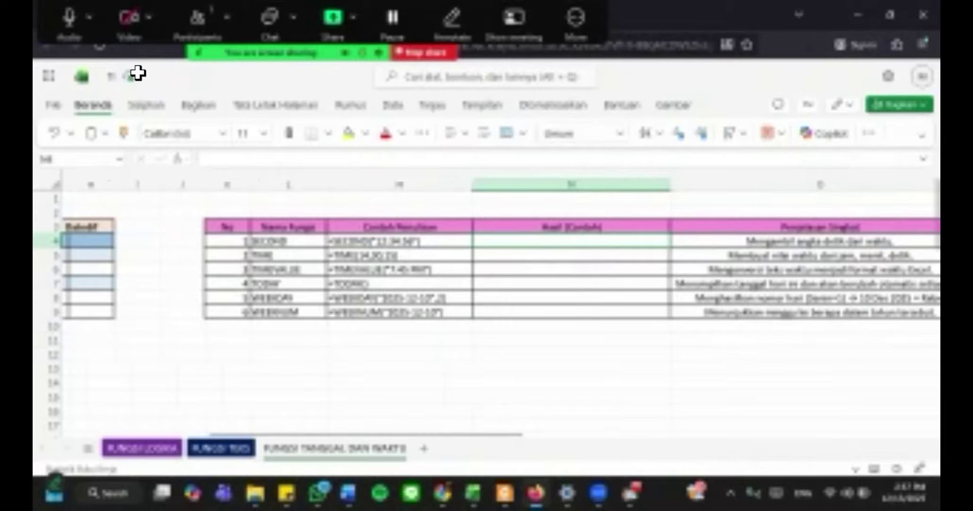
text(=)
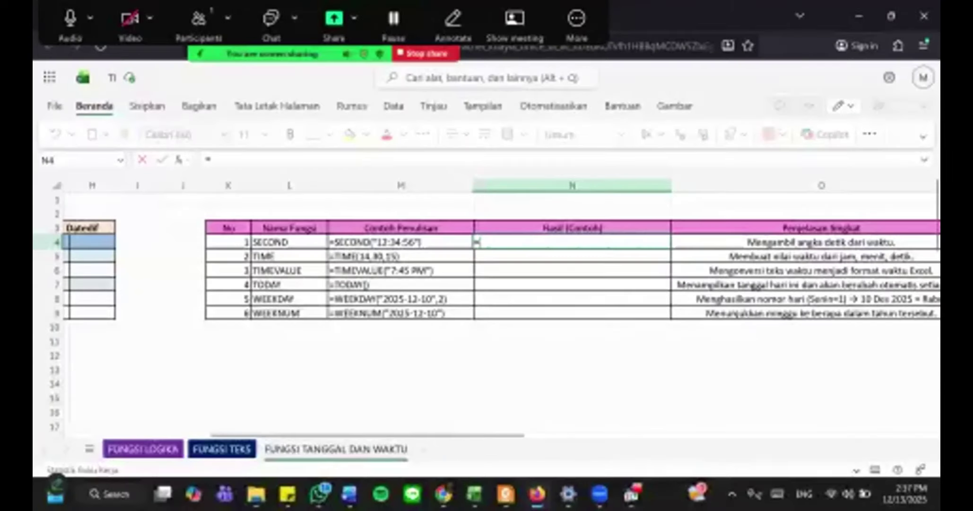
text(SEC)
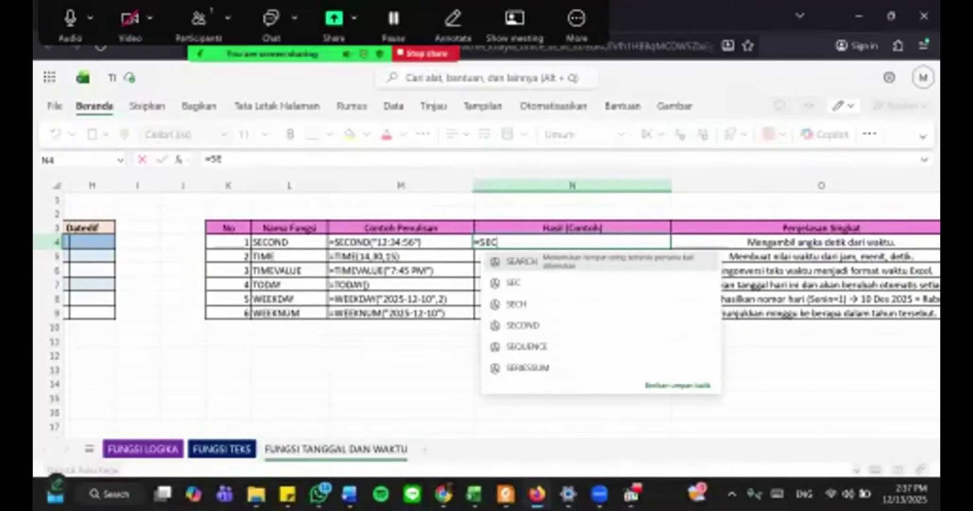
key(Down)
key(Down)
key(Tab)
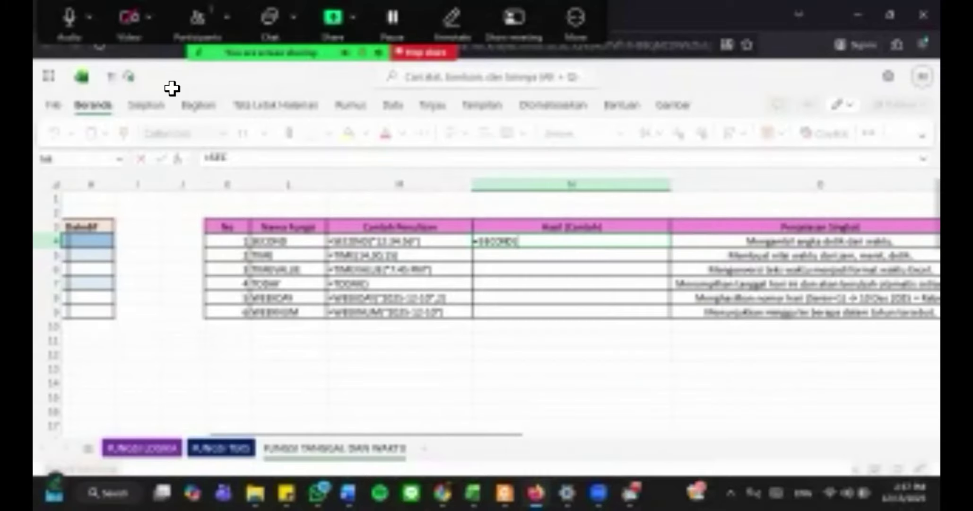
text(M4)
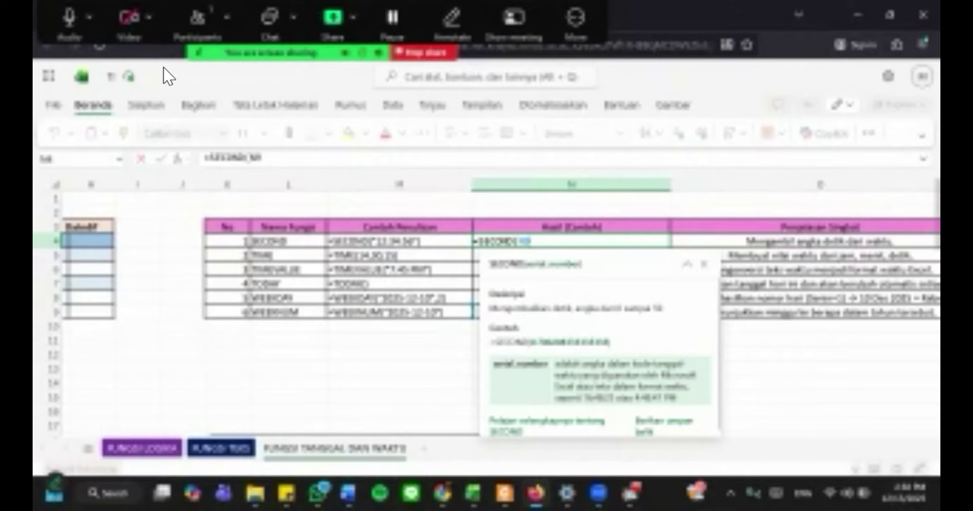
key(BackSpace)
key(BackSpace)
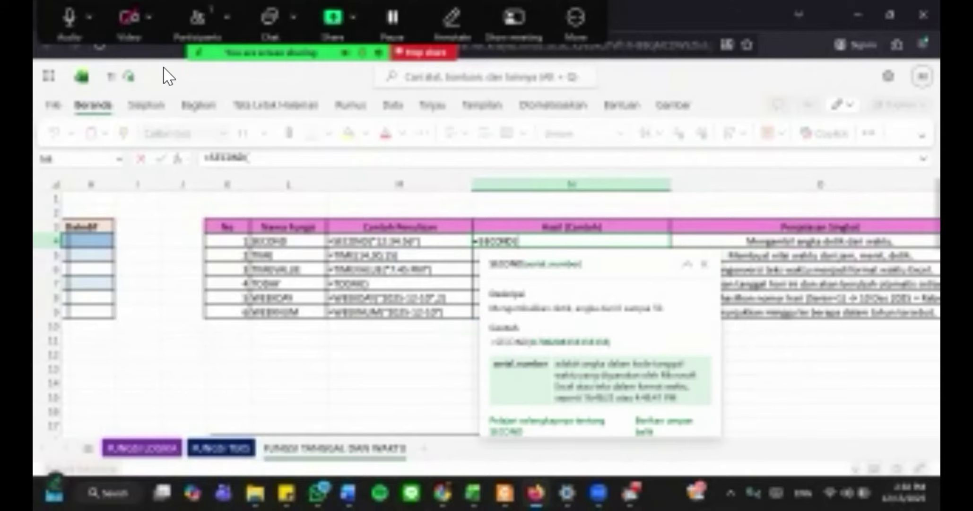
Complete the formula in cell N4 as =SECOND("12:34:56") in the Hasil (Contoh) column.
text(12)
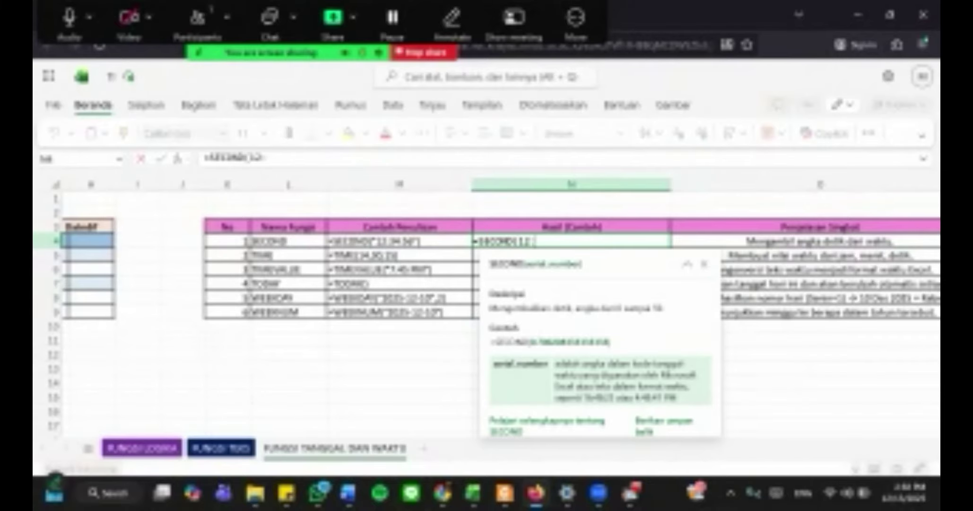
text(:34)
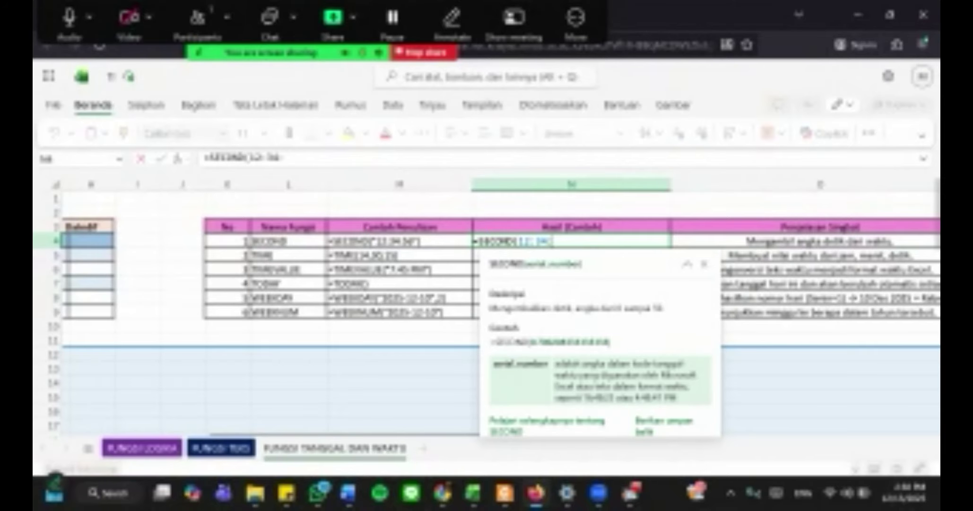
text(:56)
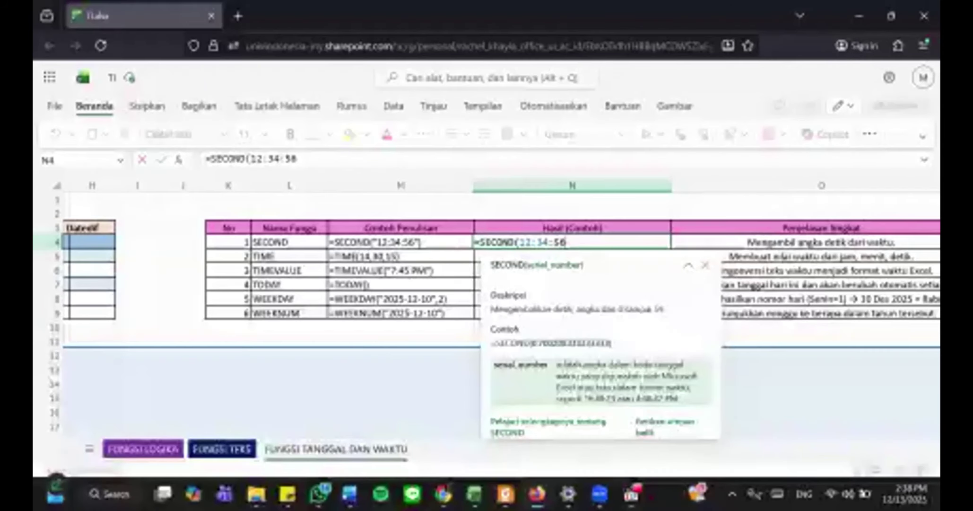
text(")
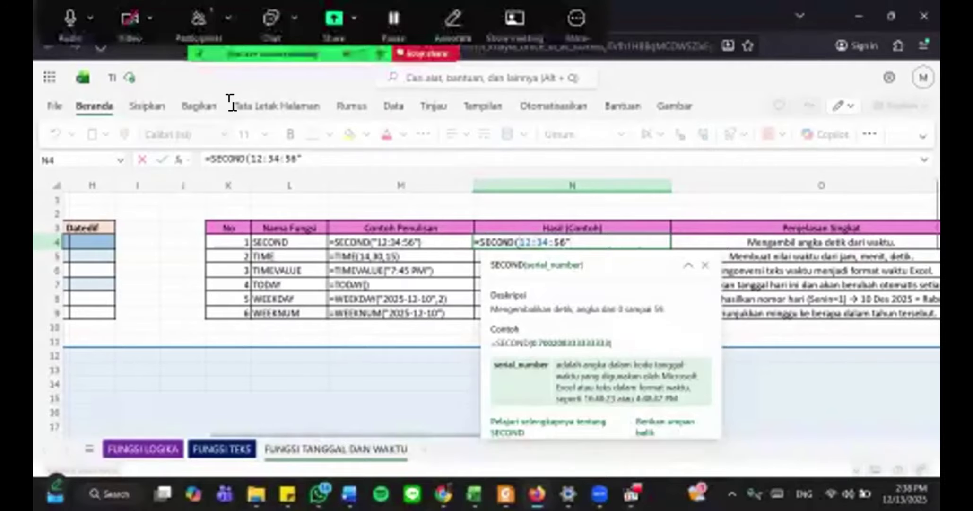
text(")
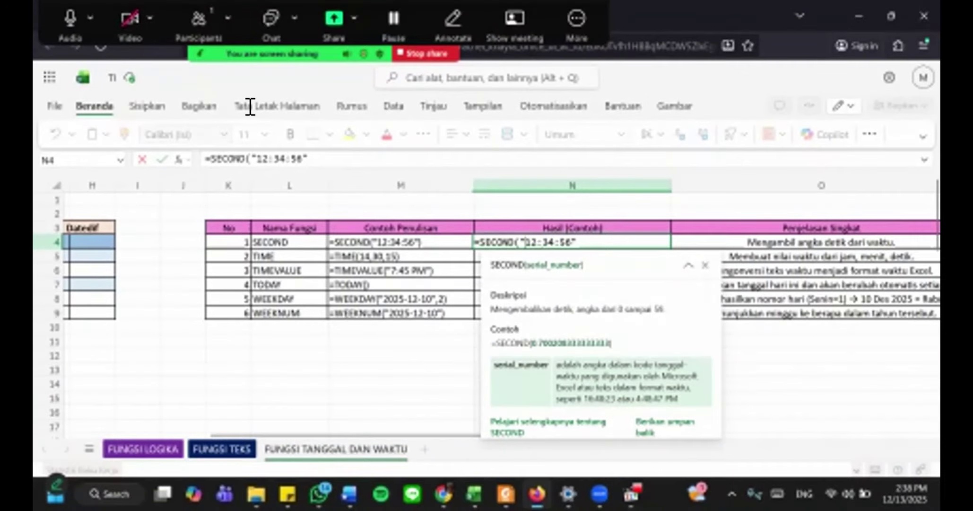
text())
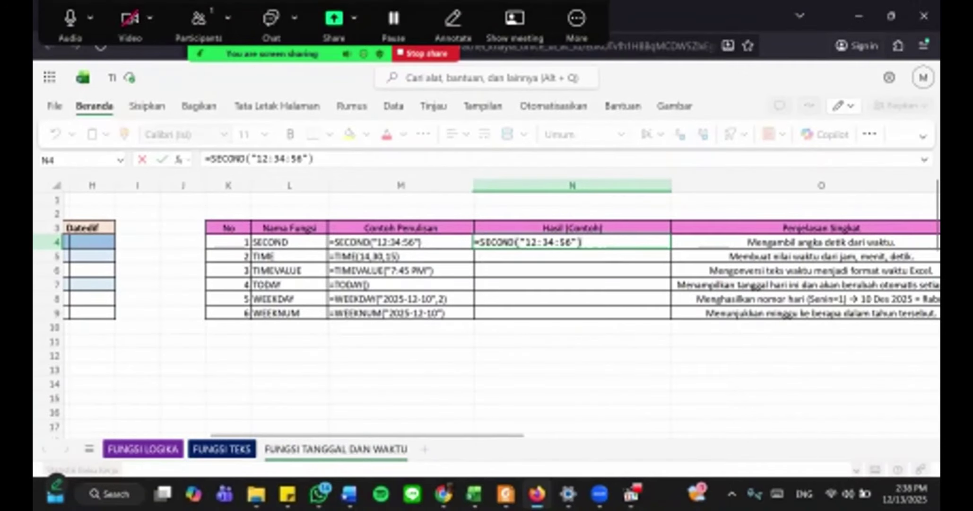
key(Tab)
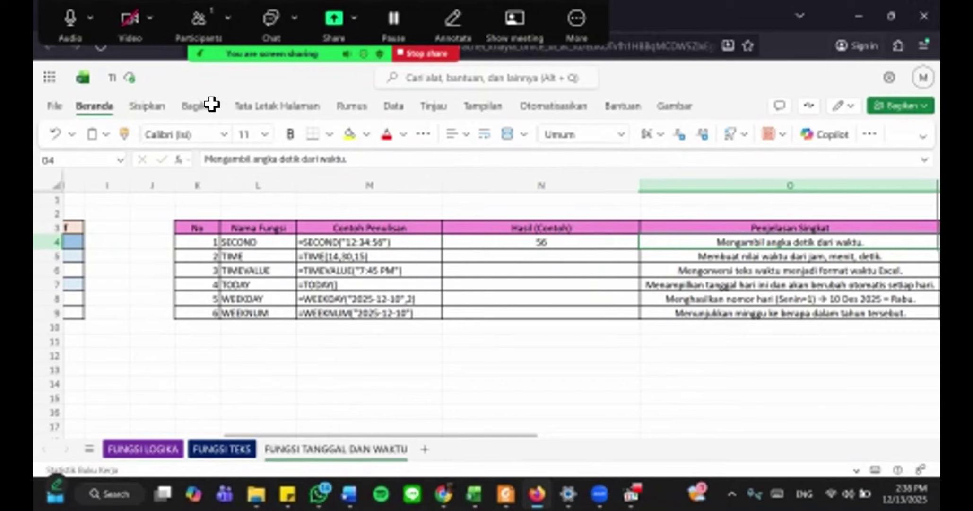
Enter =TIME(14,30,15) in cell N5, the Hasil (Contoh) cell of the TIME row.
key(Return)
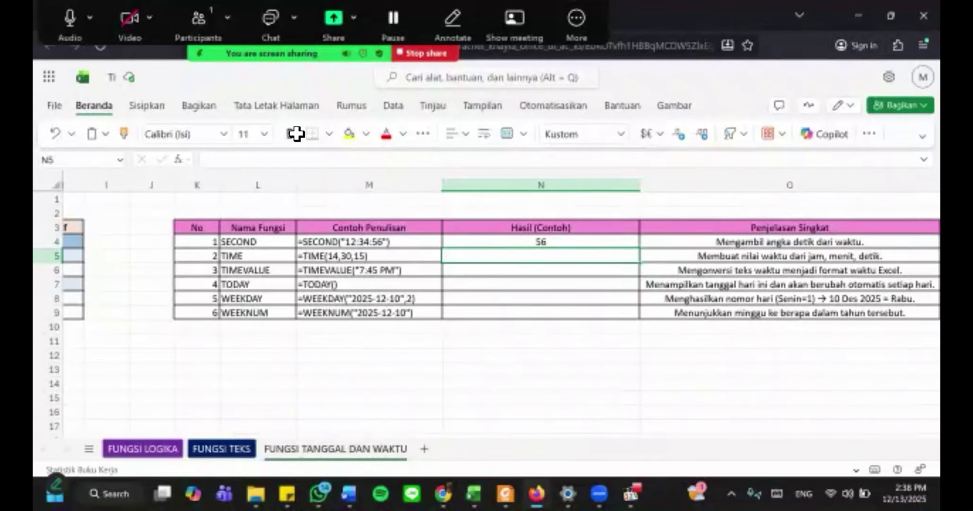
text(=T)
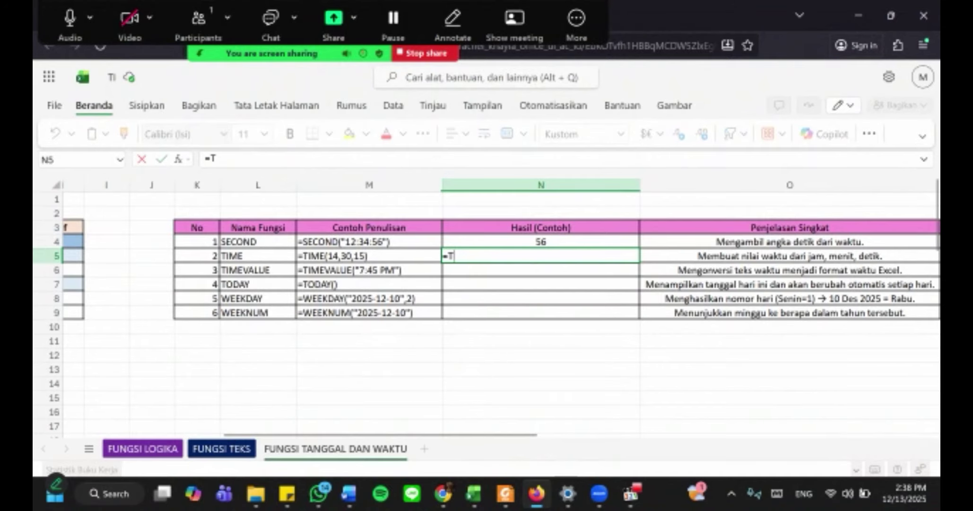
text(IME()
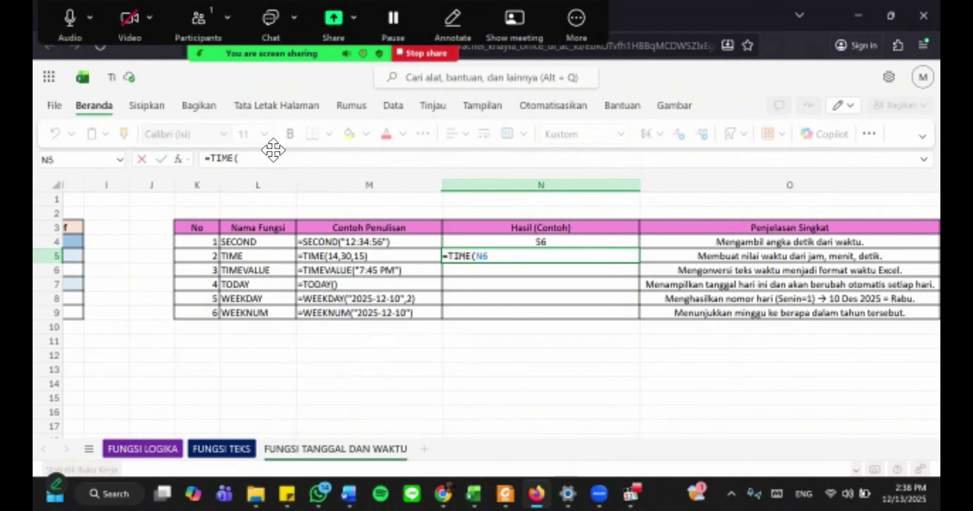
key(Down)
key(BackSpace)
key(BackSpace)
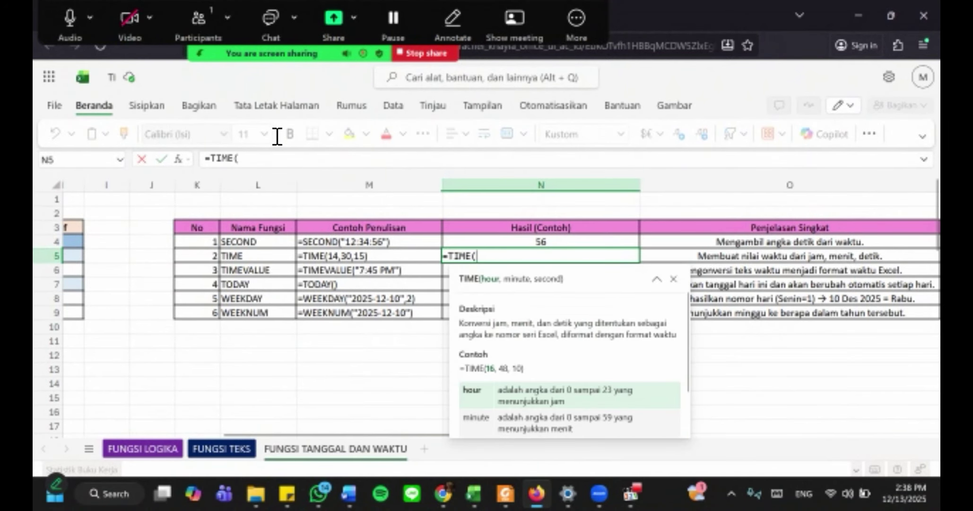
text(14)
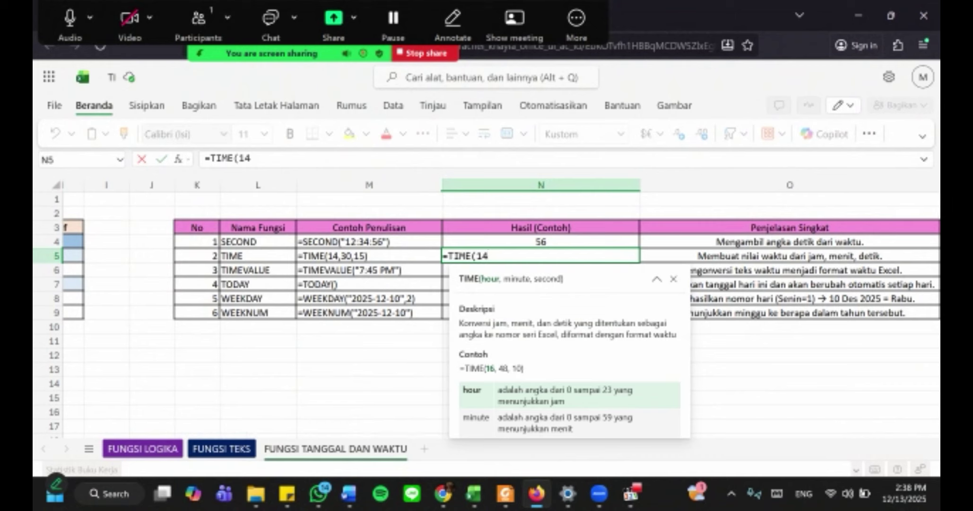
text(,30)
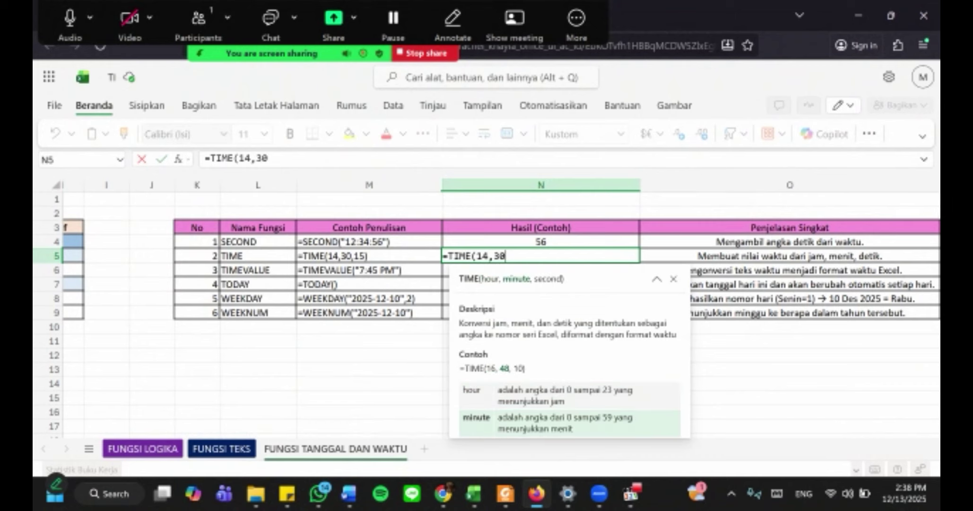
text(,15)
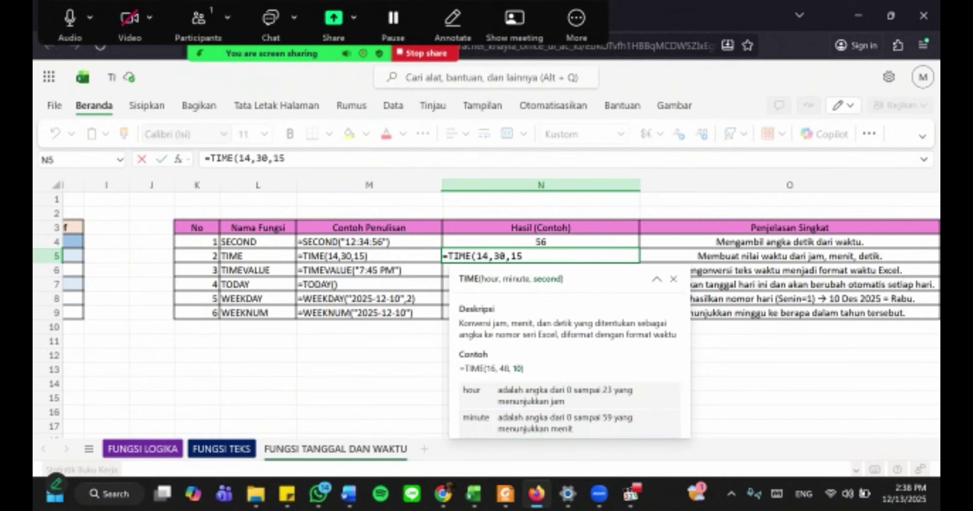
key(Tab)
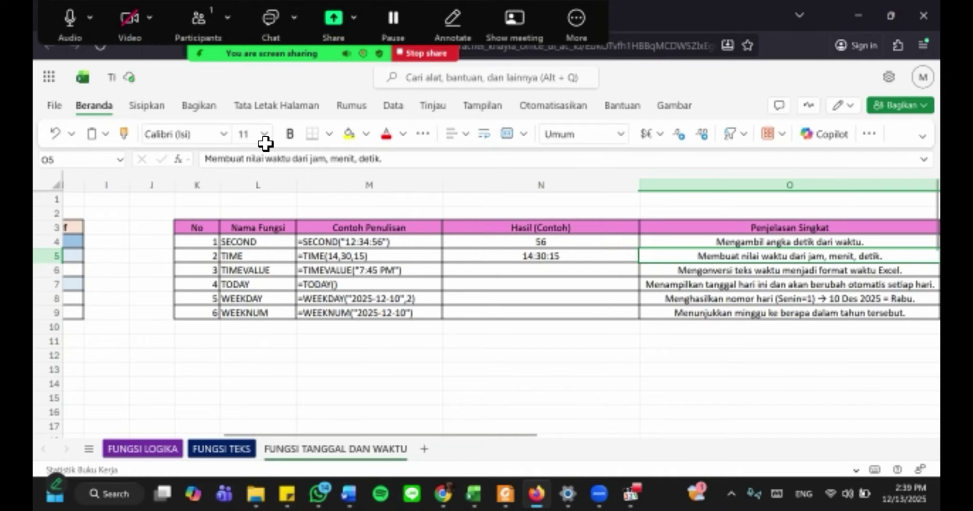
Enter =TIMEVALUE("7:45PM") in cell N6, the Hasil (Contoh) cell of the TIMEVALUE row.
key(Left)
key(Down)
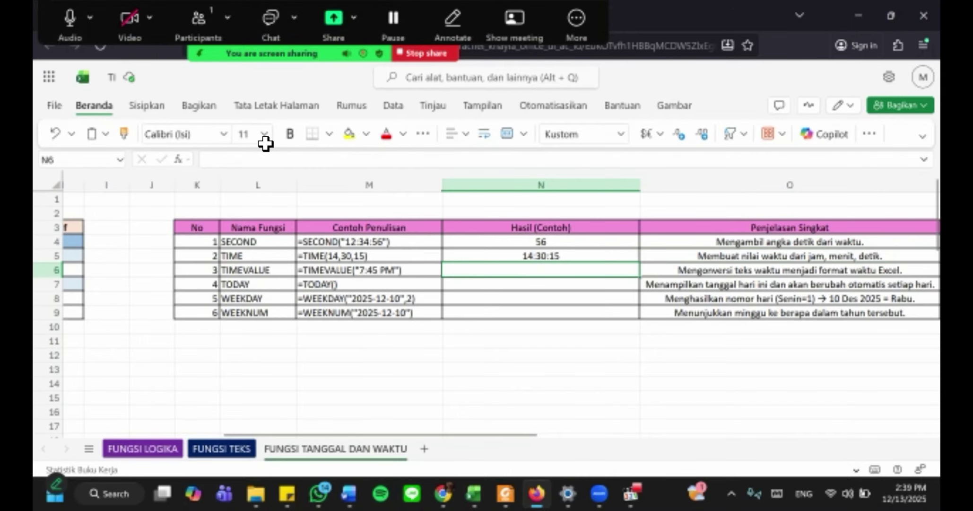
text(=TIM)
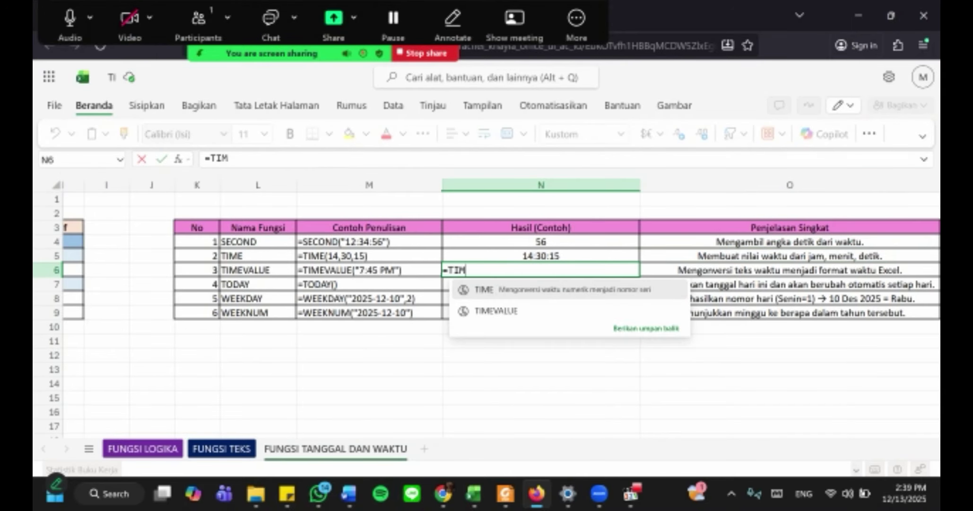
key(Down)
key(Tab)
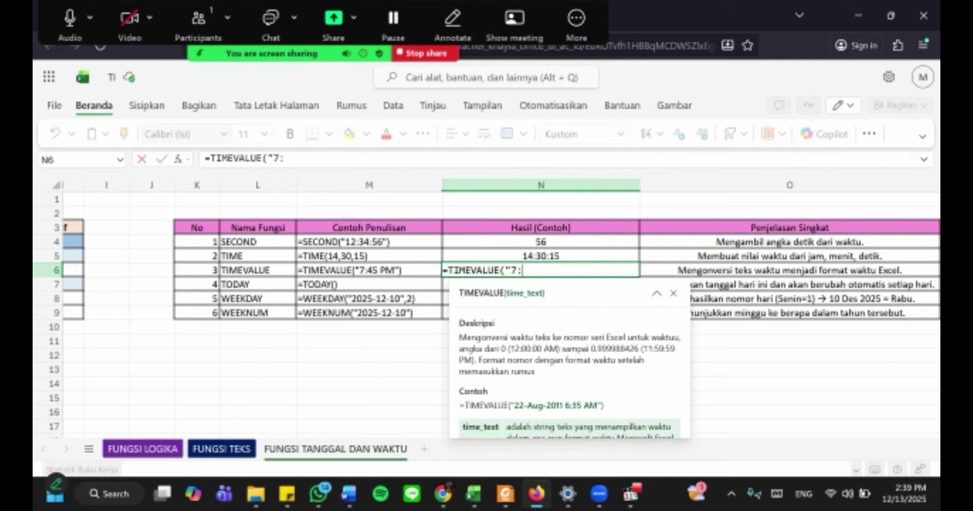
text(45PM)
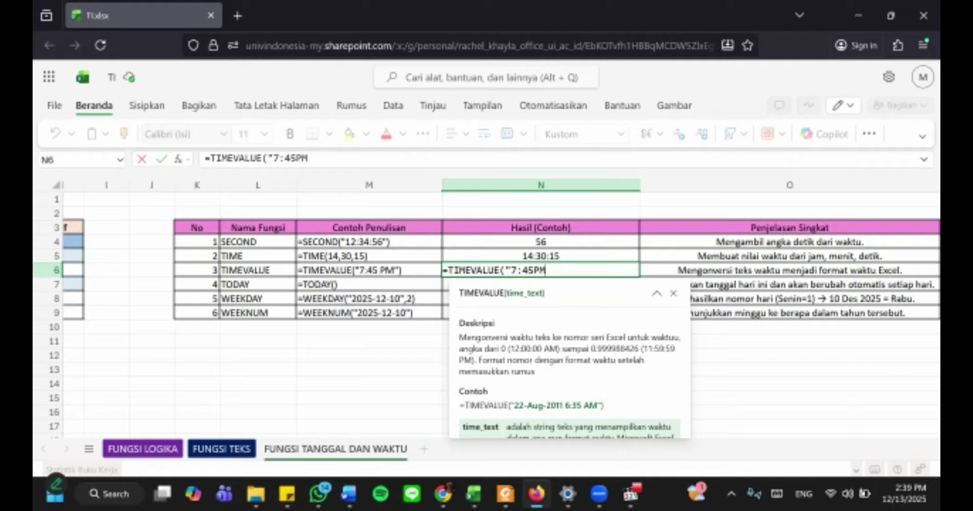
key(Tab)
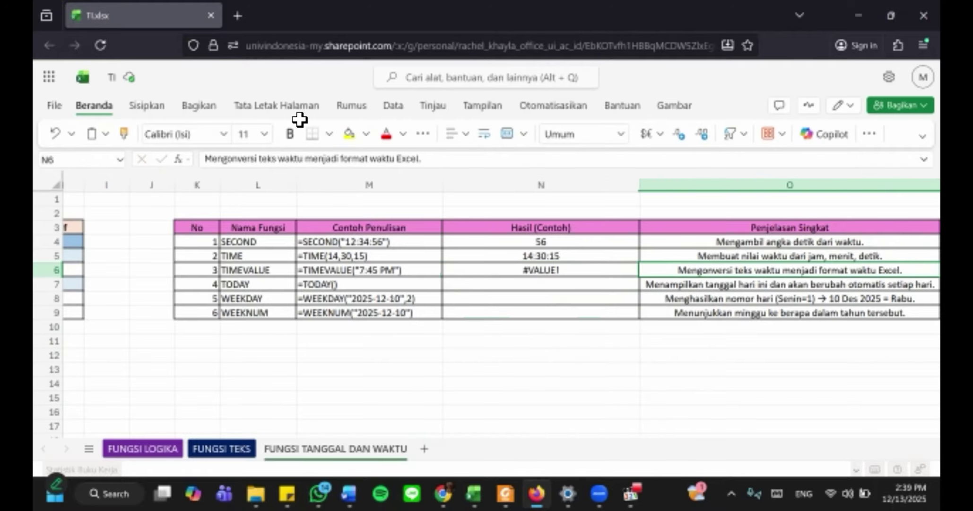
Insert a space before PM in the N6 formula so it reads =TIMEVALUE("7:45 PM").
key(Left)
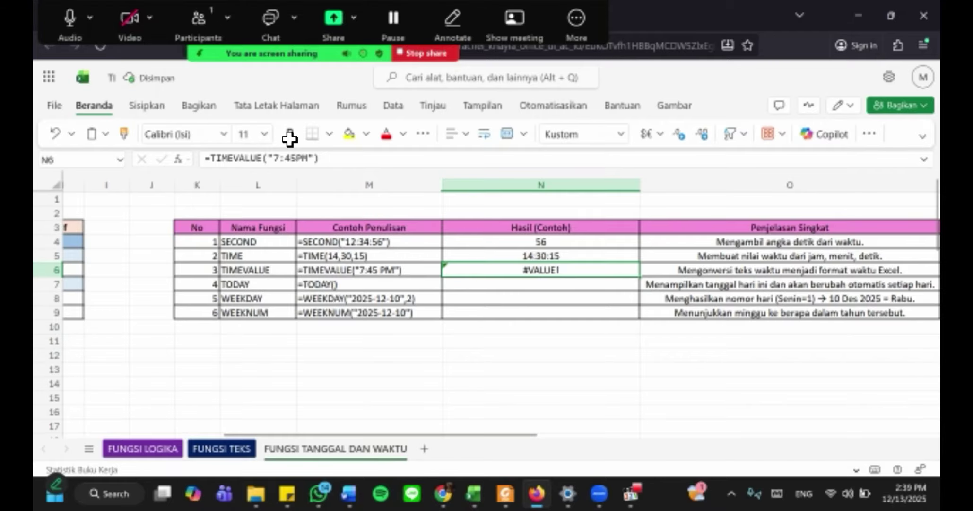
key(F2)
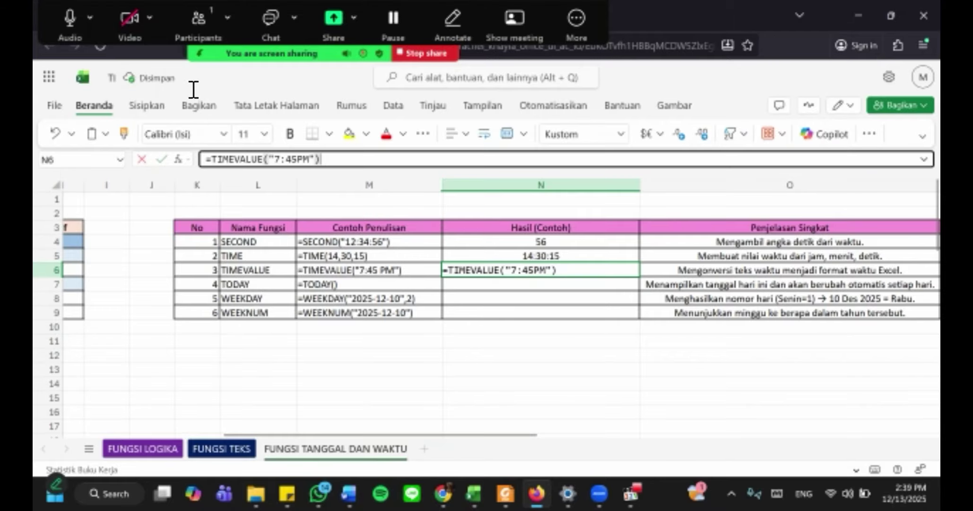
key(Left)
key(Left)
key(Left)
key(Left)
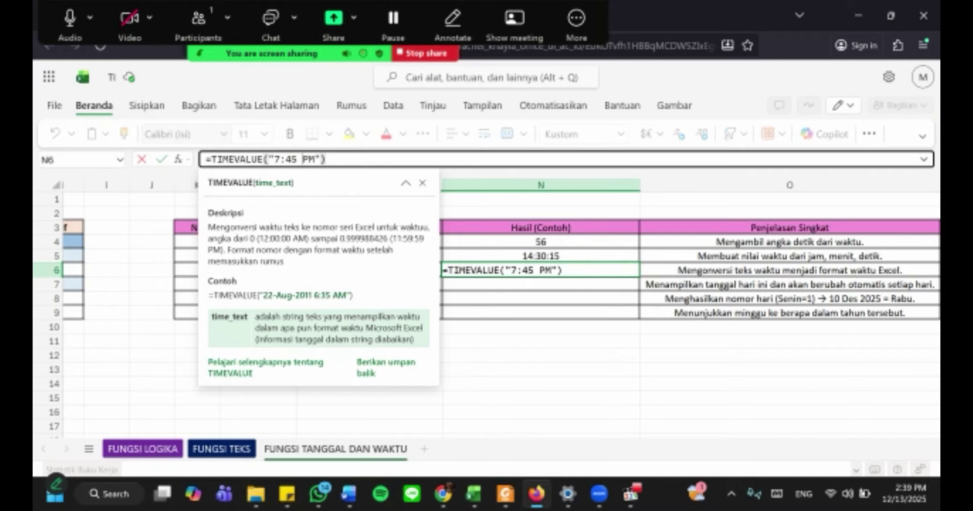
key(Tab)
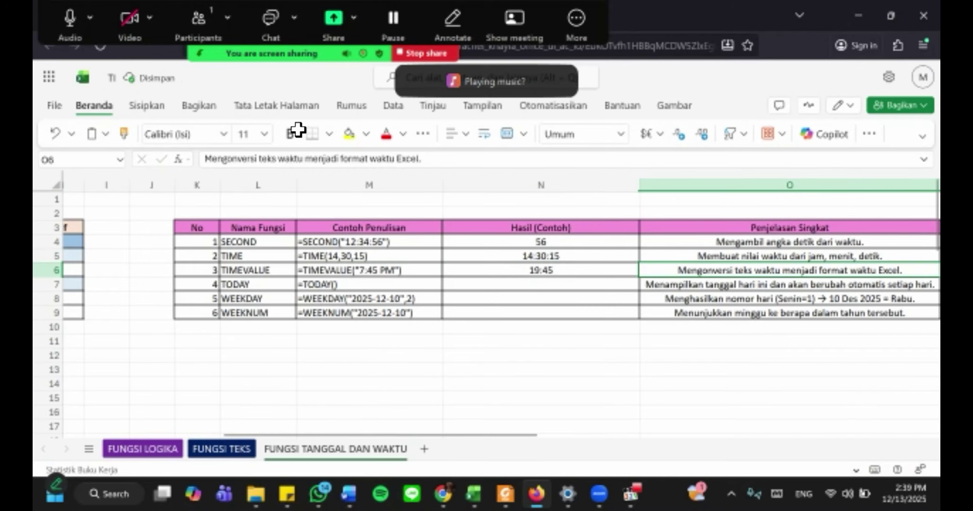
Enter =TODAY() in cell N7, the Hasil (Contoh) cell of the TODAY row.
key(Return)
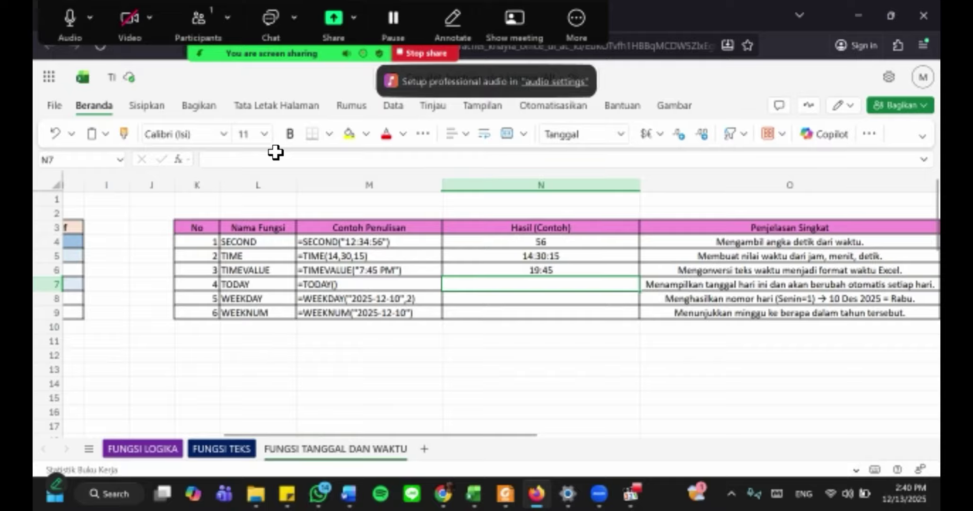
text(=)
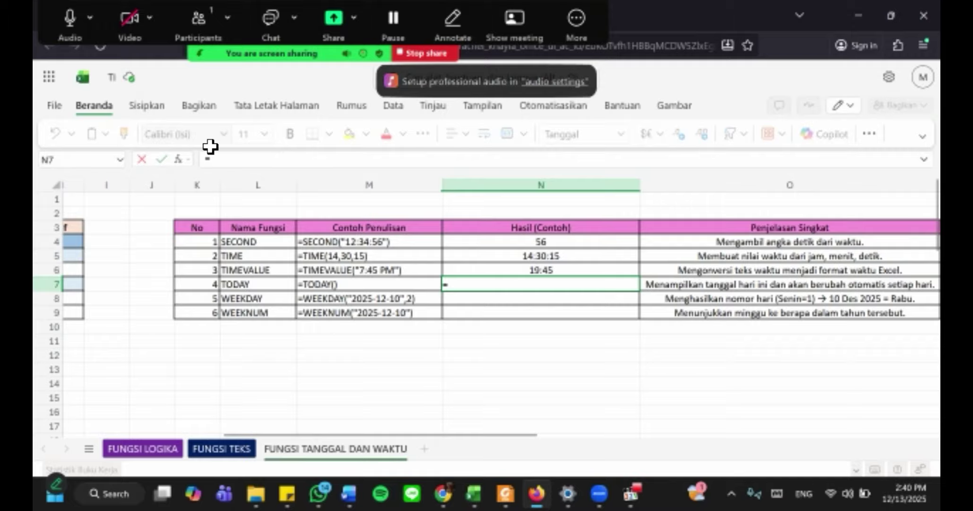
text(TOD)
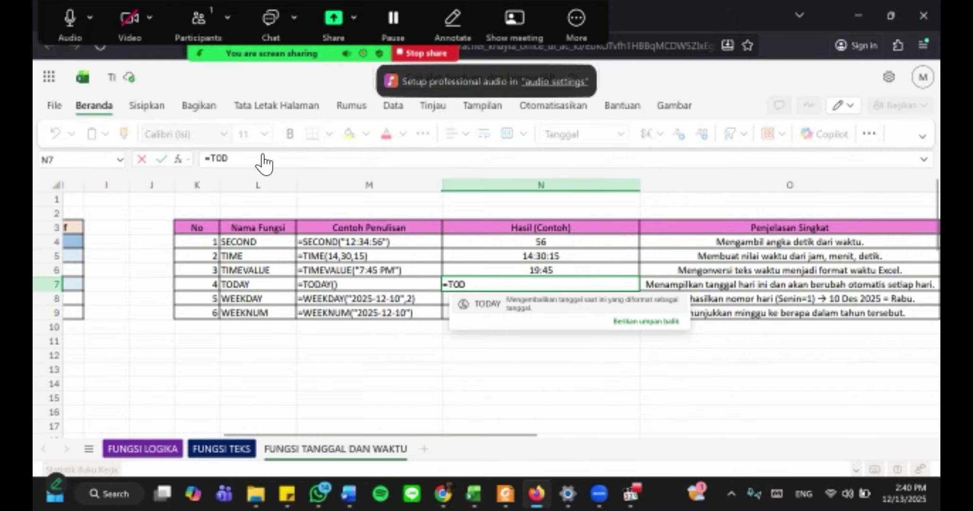
text(AY()
key(Down)
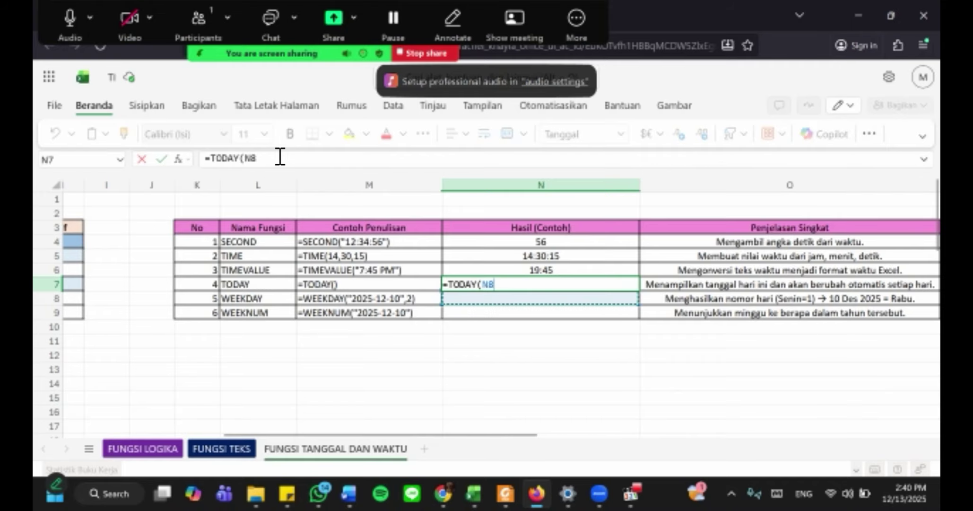
key(BackSpace)
key(BackSpace)
key(Tab)
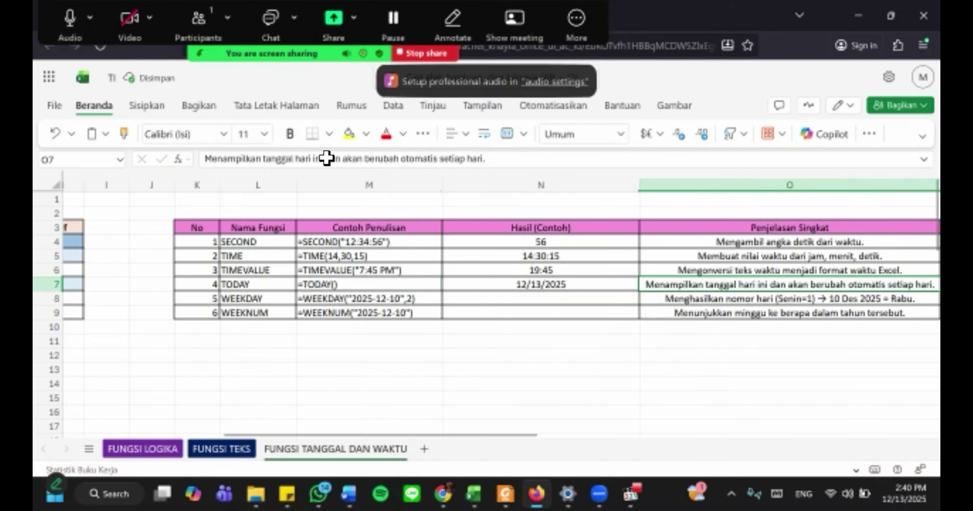
Enter =WEEKDAY("2025-12-10",2) in cell N8, the Hasil (Contoh) cell of the WEEKDAY row.
key(Return)
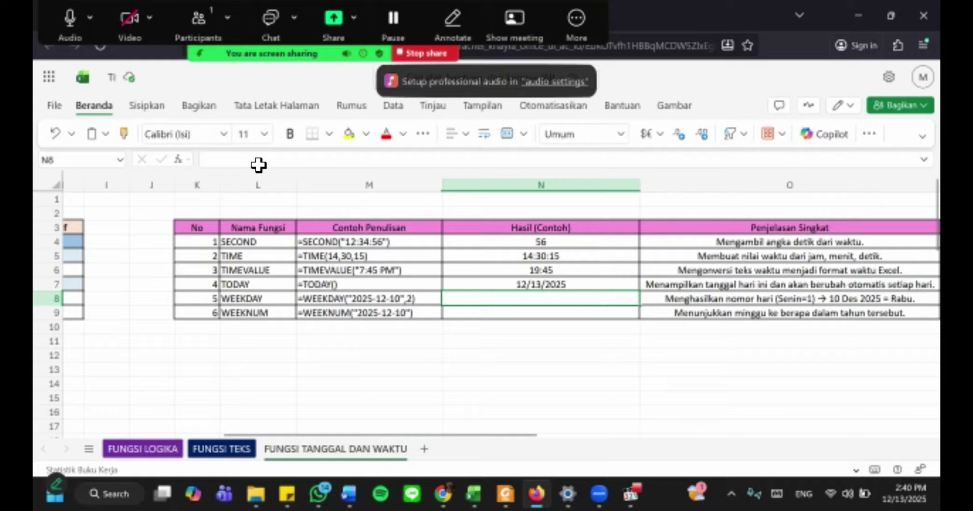
text(=)
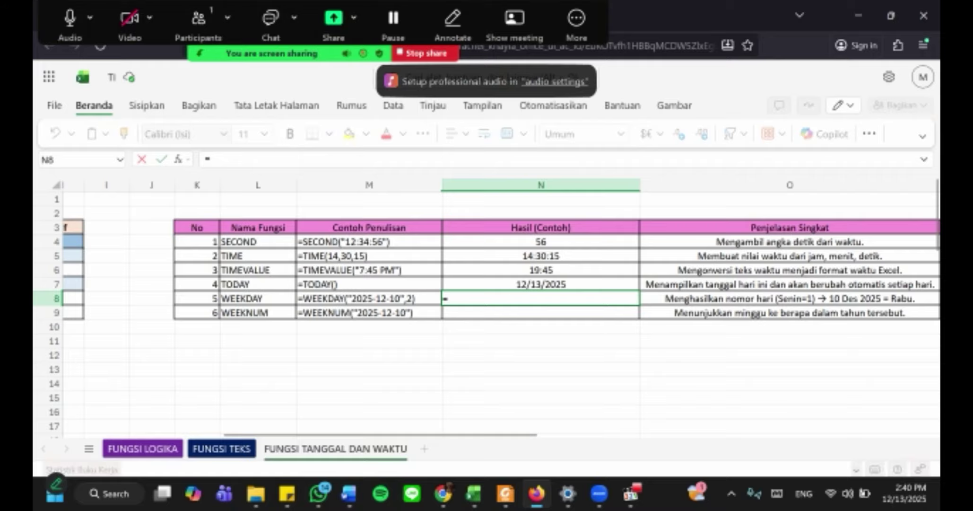
text(WEE)
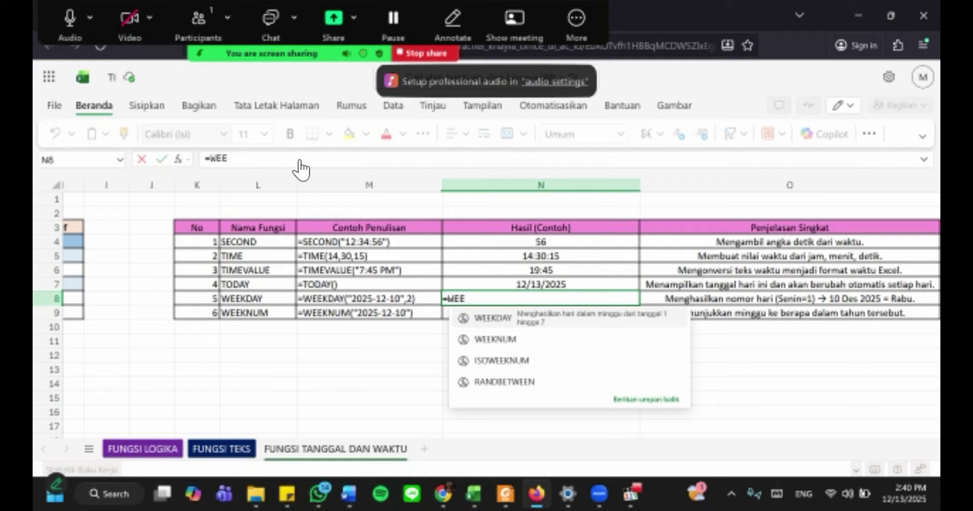
key(Tab)
text(")
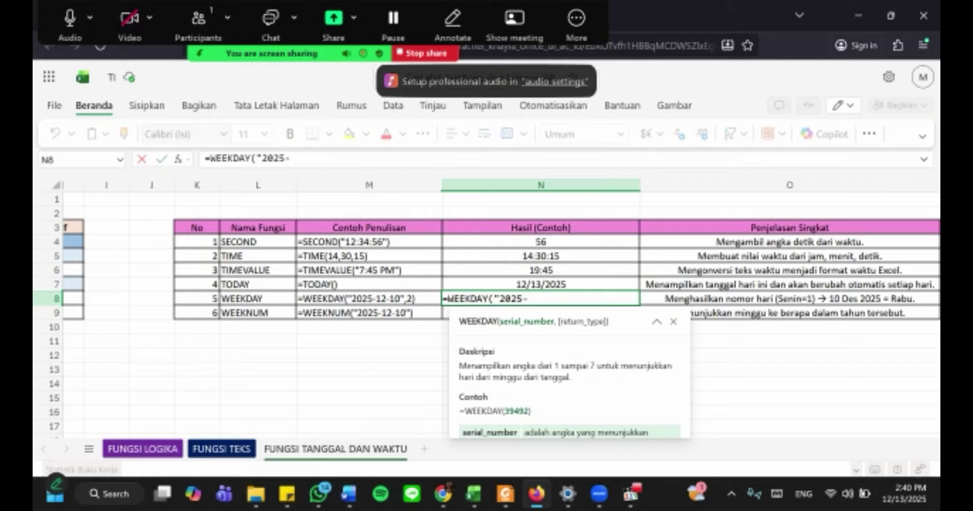
text(2025-12-10)
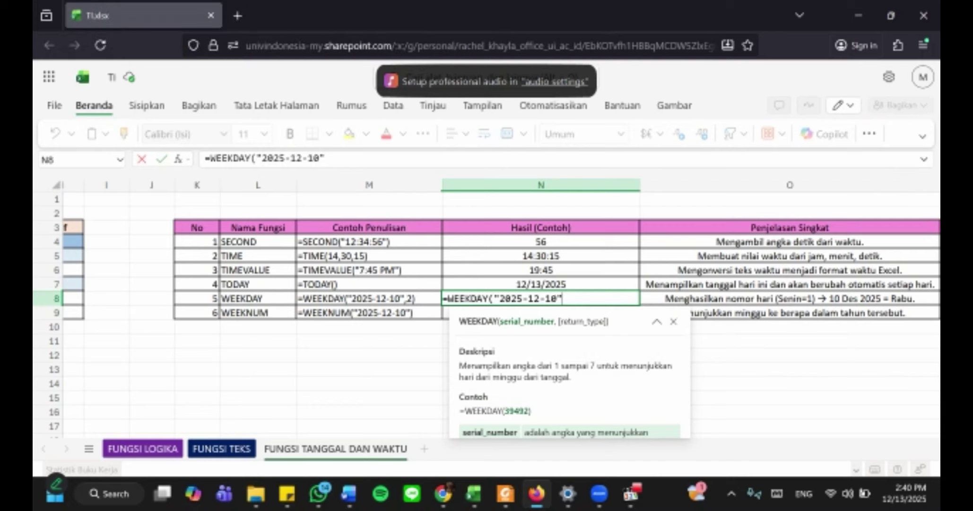
text(2)
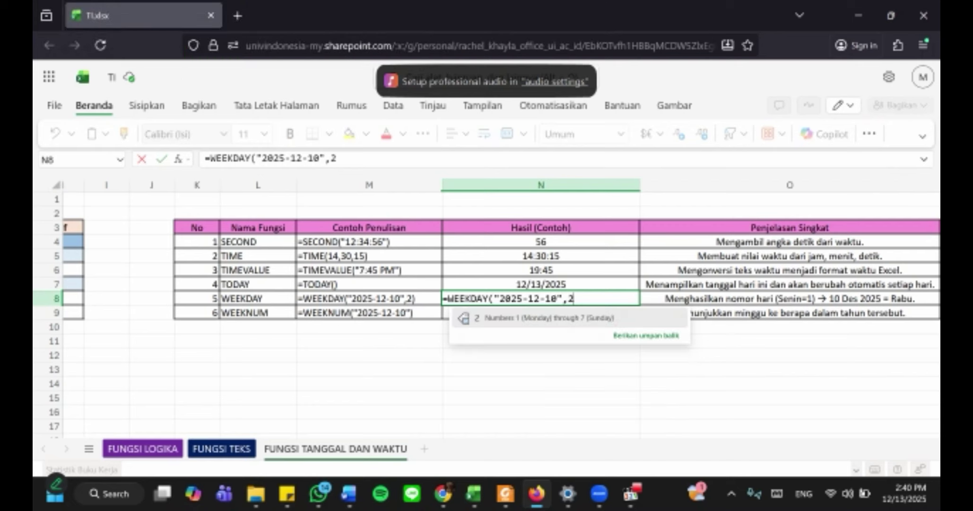
key(Tab)
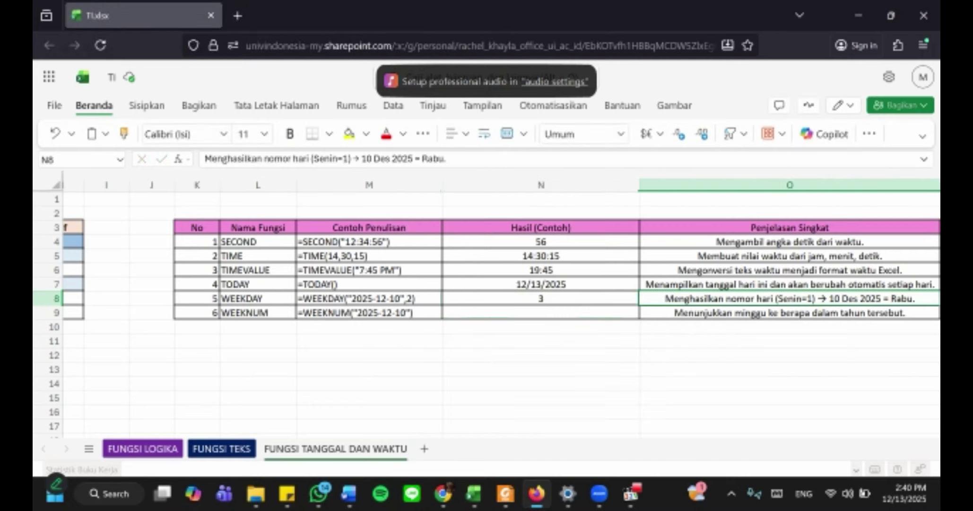
Enter =WEEKNUM("2025-12-10") in cell N9, the Hasil (Contoh) cell of the WEEKNUM row.
key(Left)
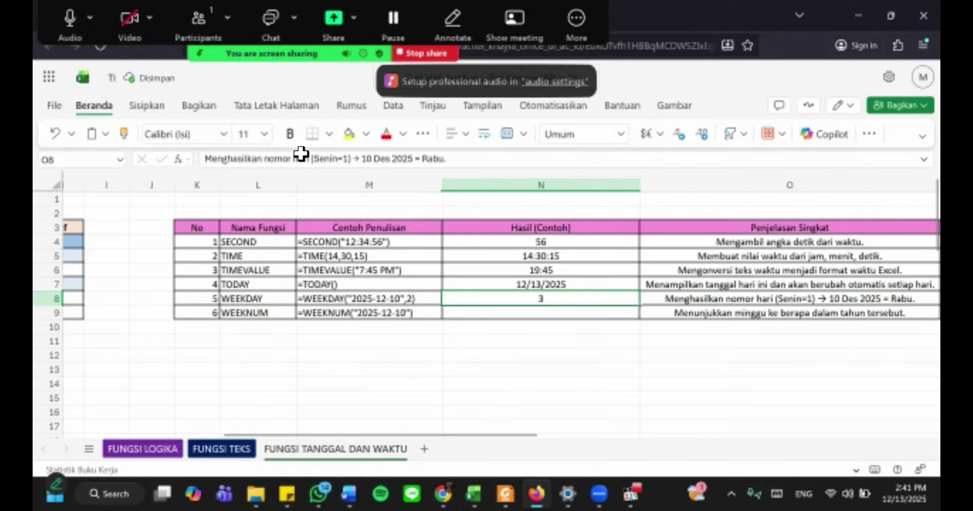
key(Down)
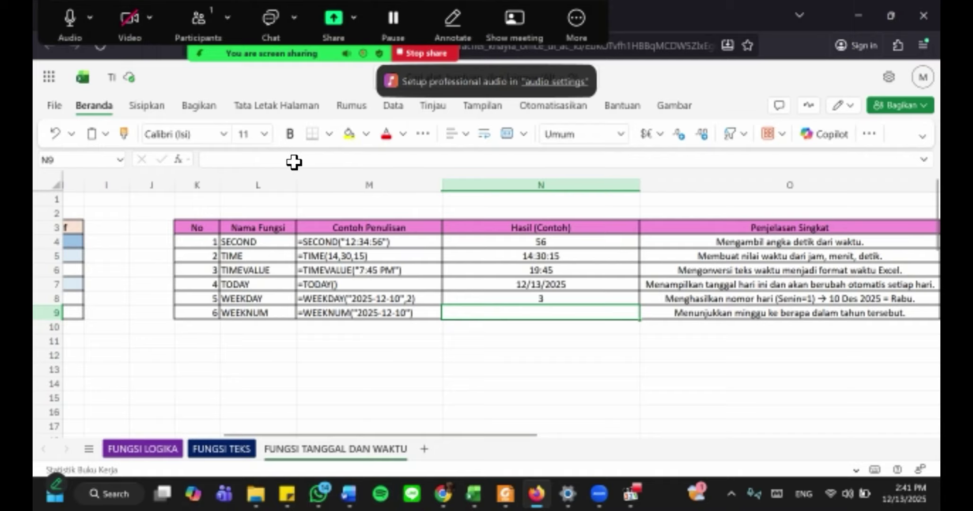
text(=)
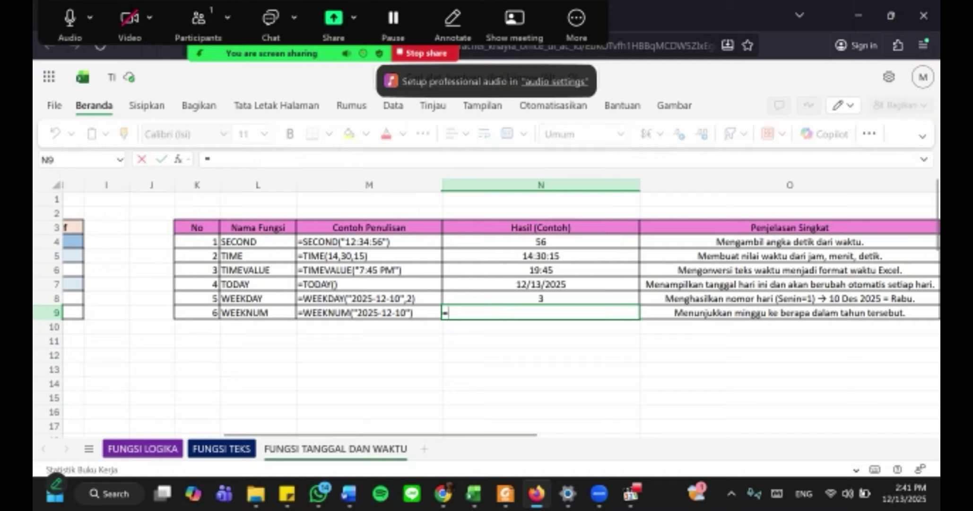
text(WEE)
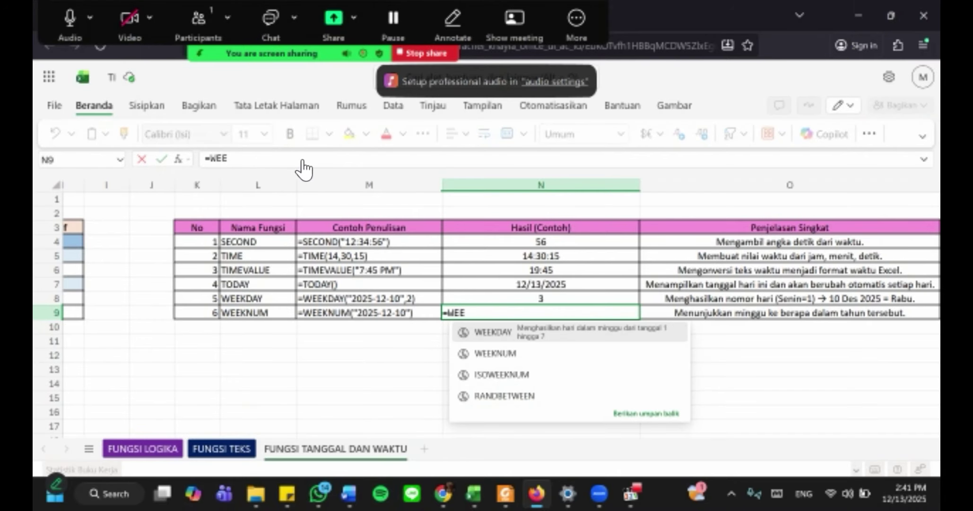
key(Down)
key(Tab)
text(N12)
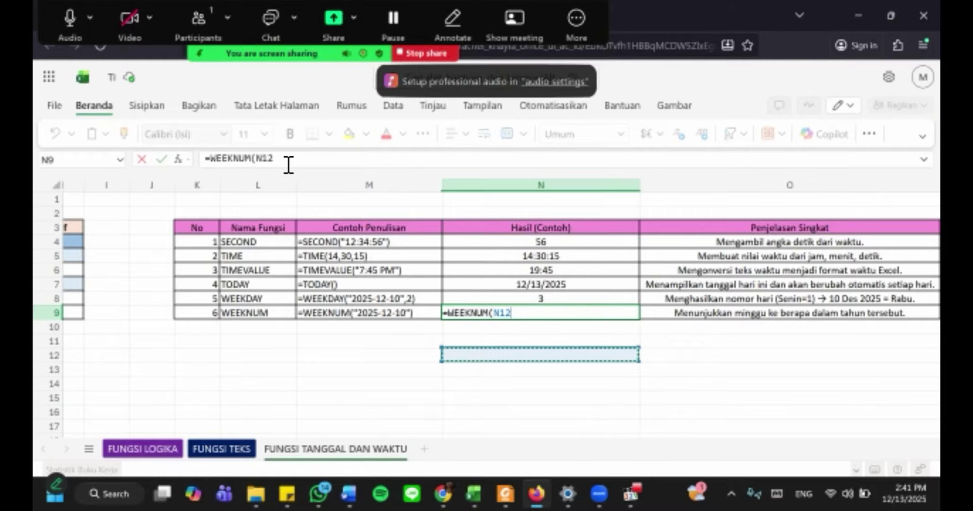
key(BackSpace)
key(BackSpace)
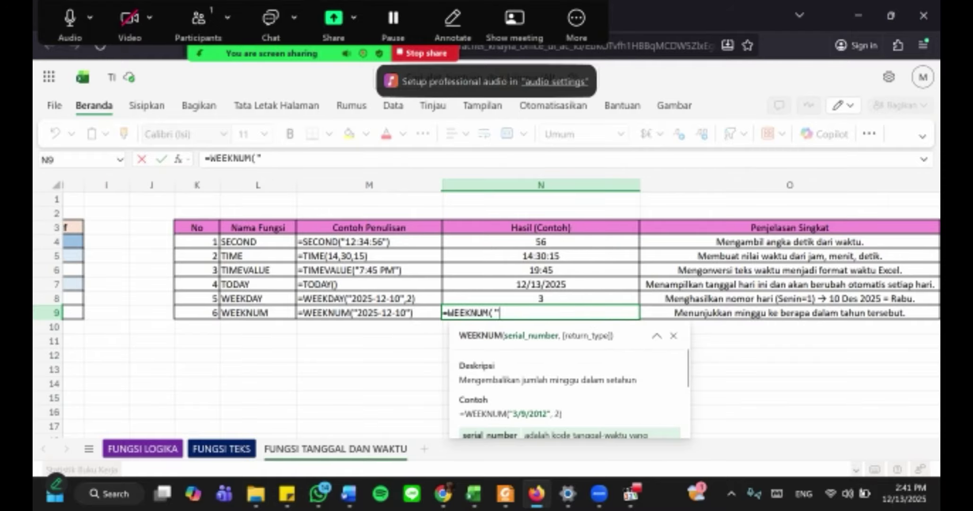
text("2025-12-10")
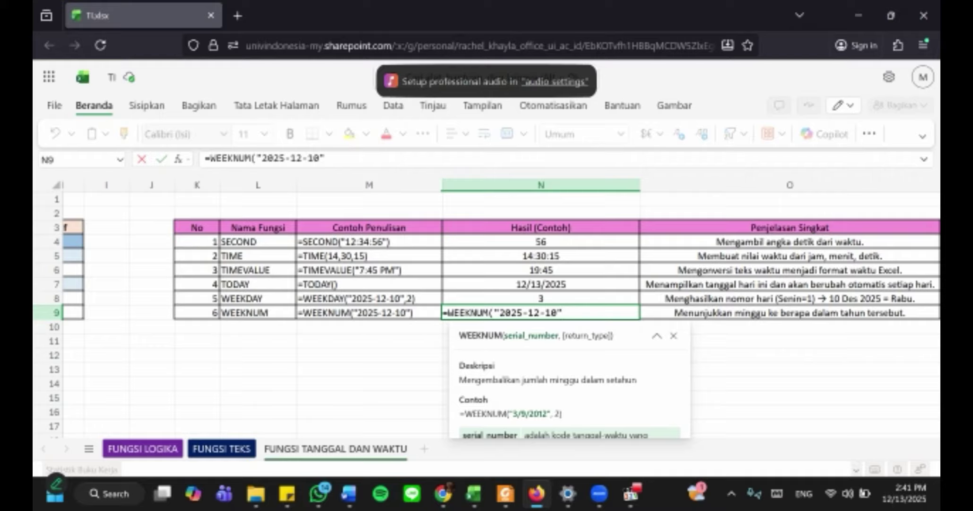
key(Tab)
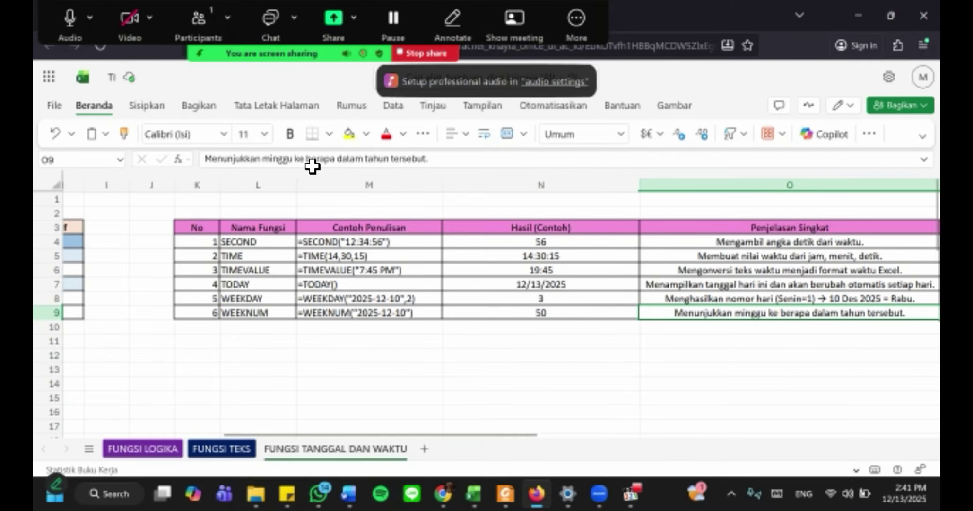
key(Left)
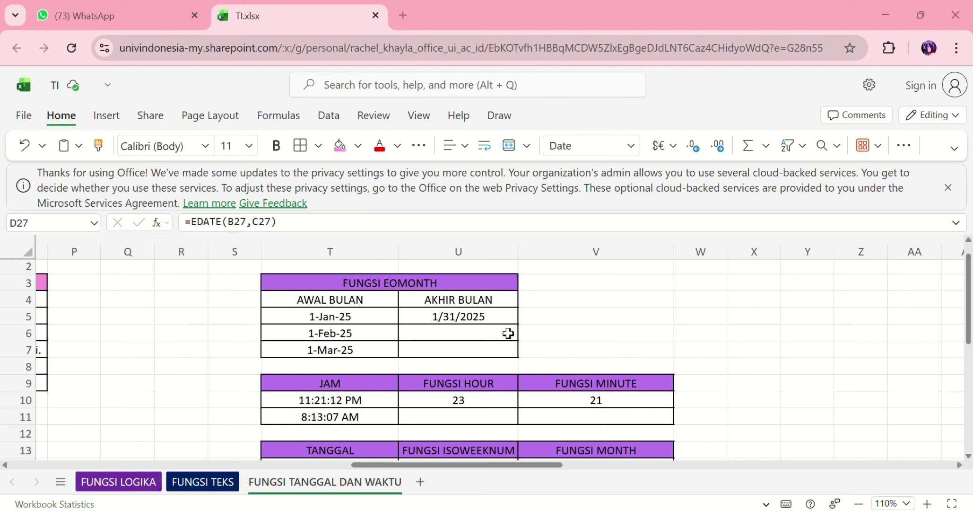
Look over the practice tables for EOMONTH, HOUR, MINUTE, ISOWEEKNUM, MONTH, NETWORKDAYS and NOW in columns T to V.
scroll(446, 330, down, 1)
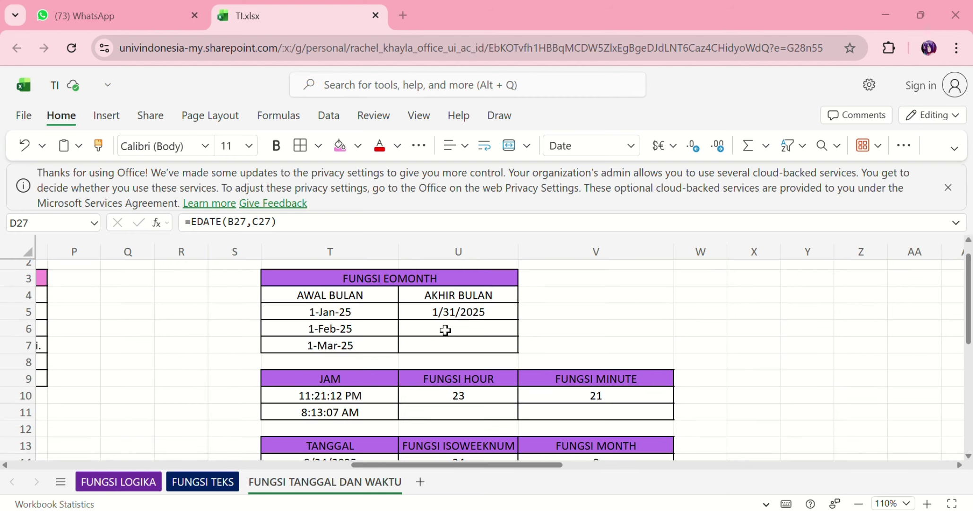
scroll(446, 331, down, 2)
scroll(614, 355, down, 1)
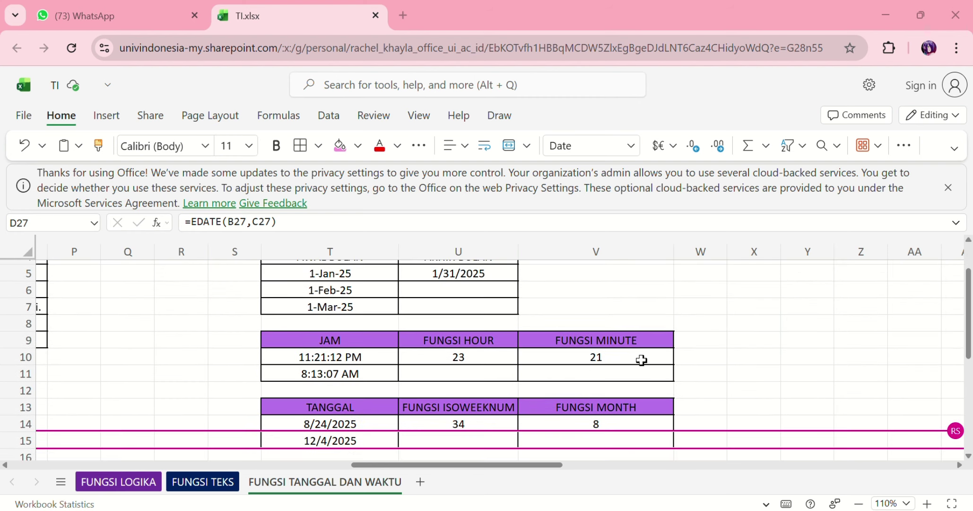
scroll(641, 360, down, 3)
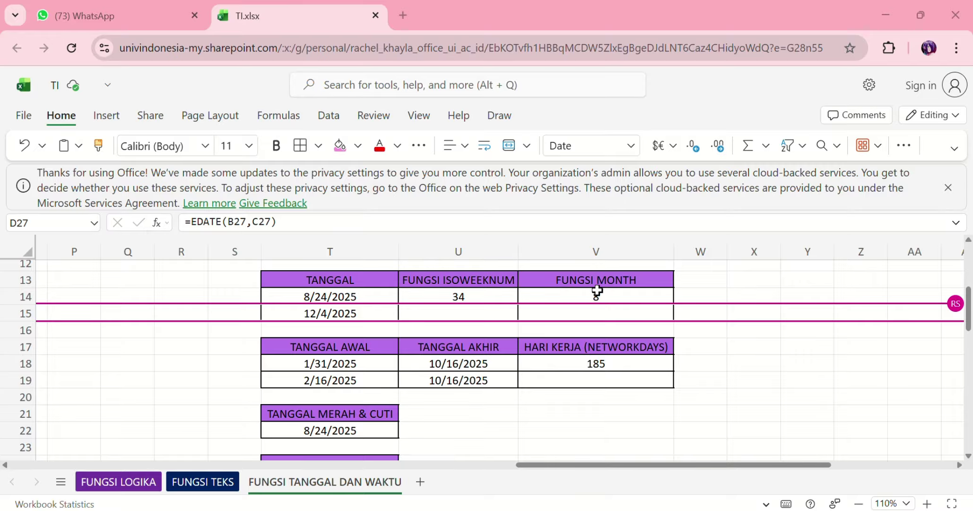
scroll(527, 308, up, 2)
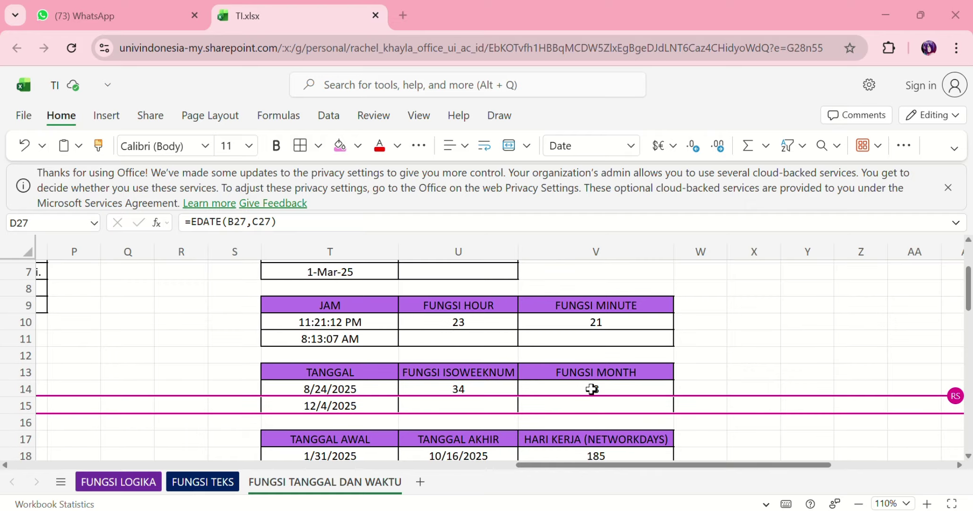
scroll(577, 396, down, 3)
scroll(559, 397, down, 1)
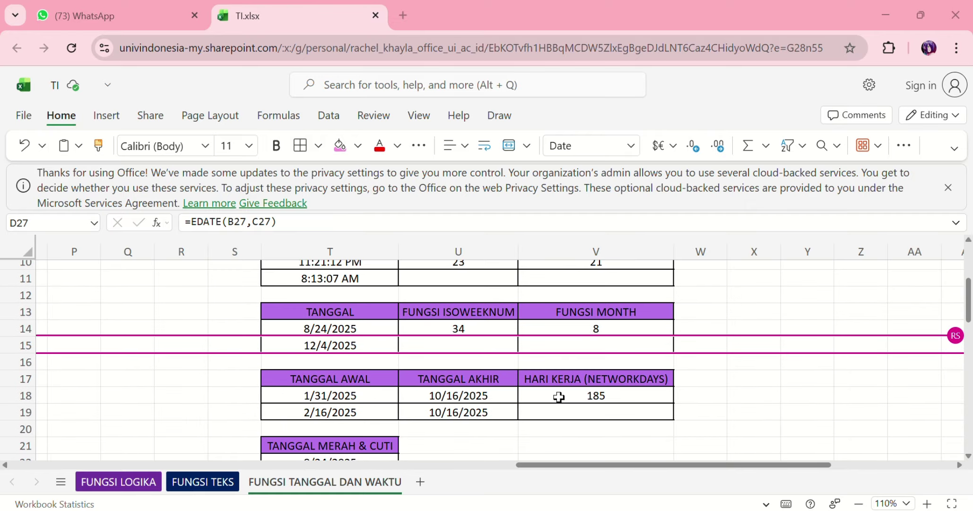
scroll(559, 397, down, 2)
scroll(439, 409, down, 2)
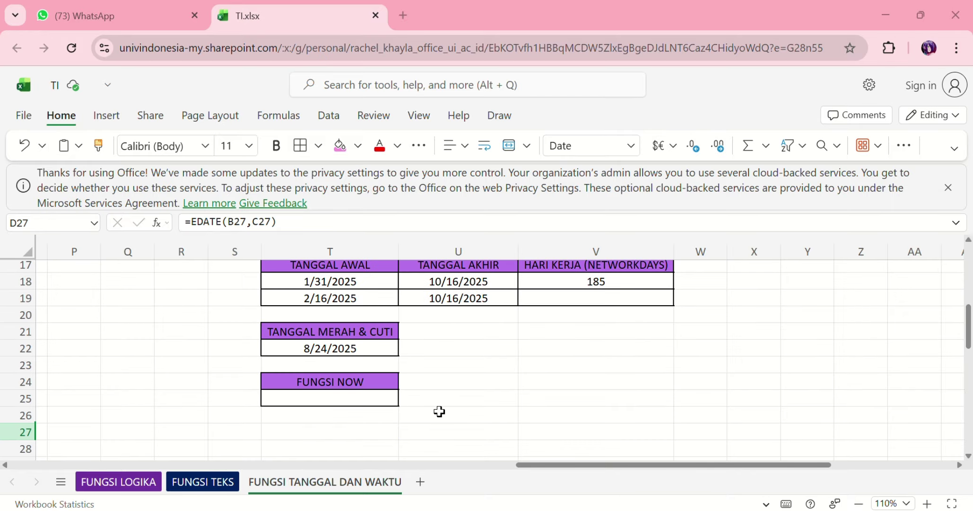
scroll(481, 383, up, 5)
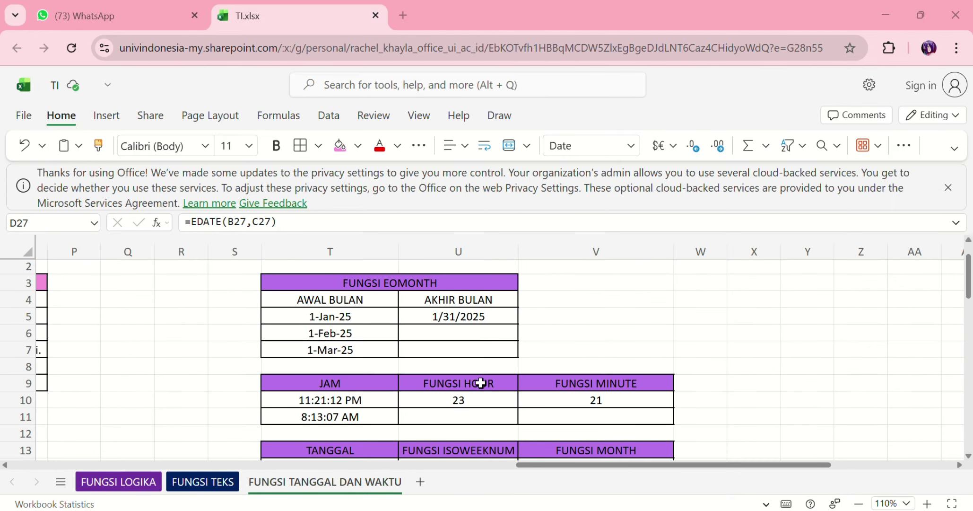
scroll(481, 383, up, 1)
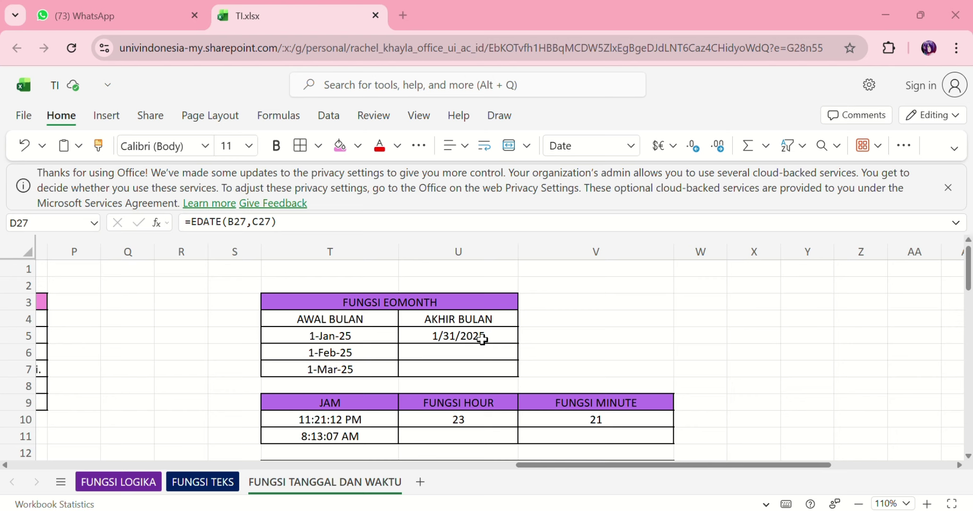
Check the example formula in U5 and enter =EOMONTH(T6,0) in cell U6, the AKHIR BULAN cell for 1-Feb-25.
click(426, 355)
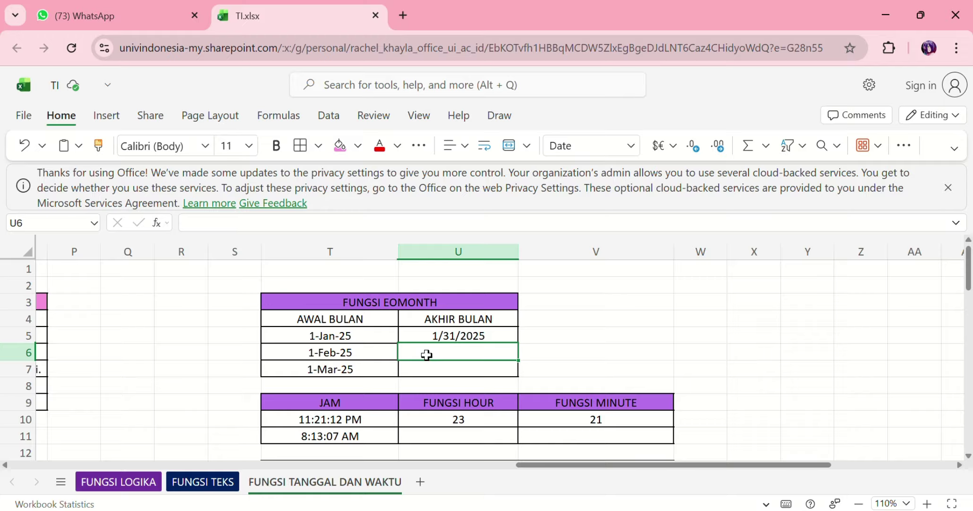
click(424, 337)
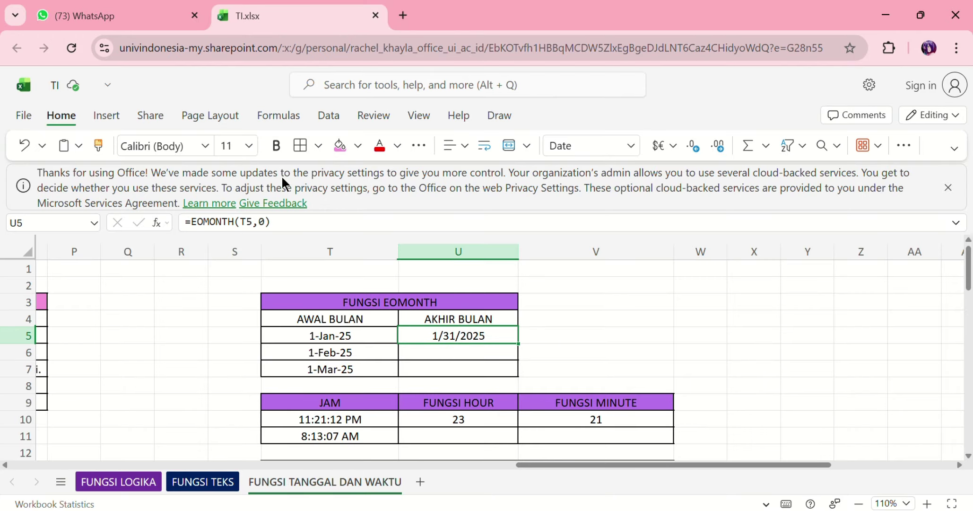
click(409, 354)
text(=)
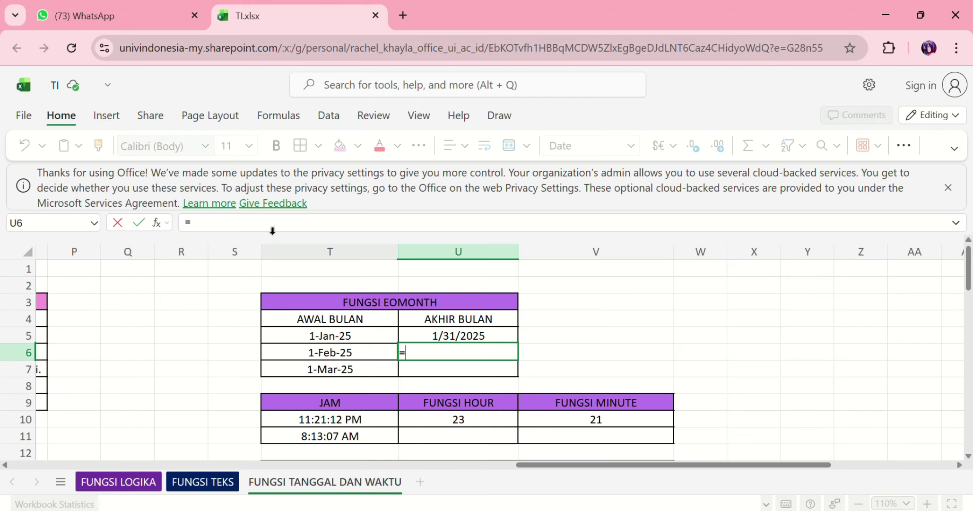
text(E)
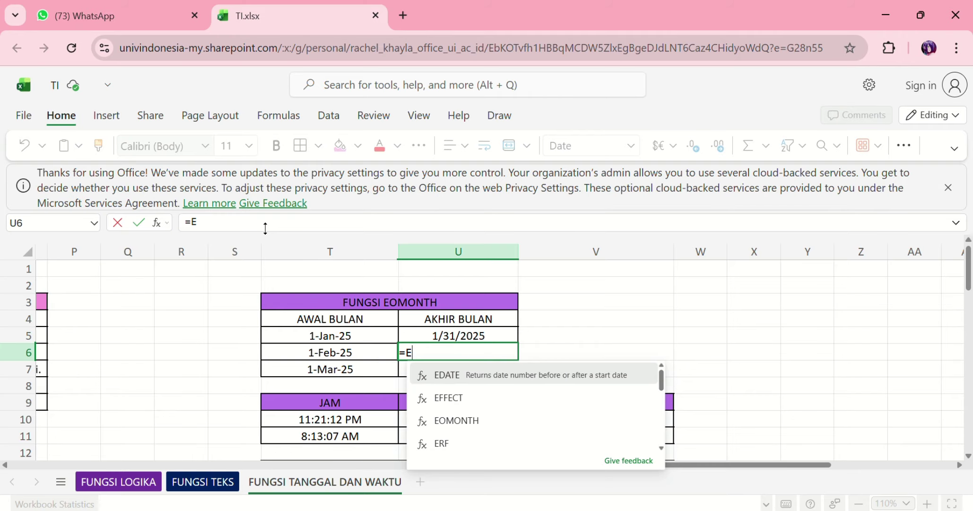
click(454, 423)
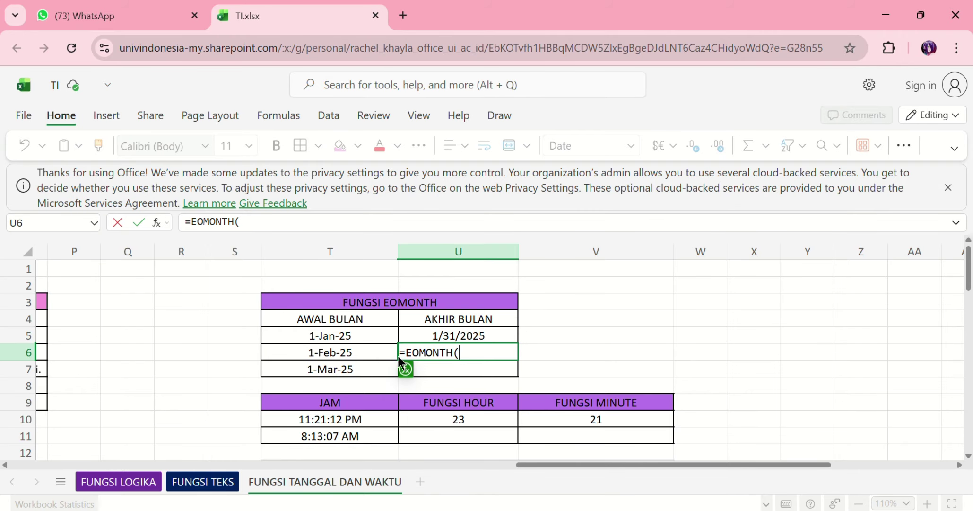
click(320, 352)
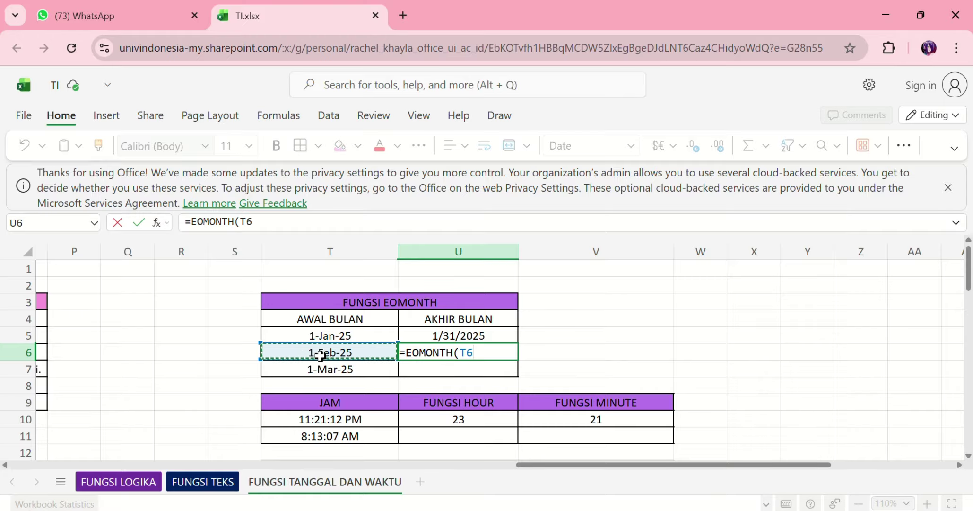
text(,)
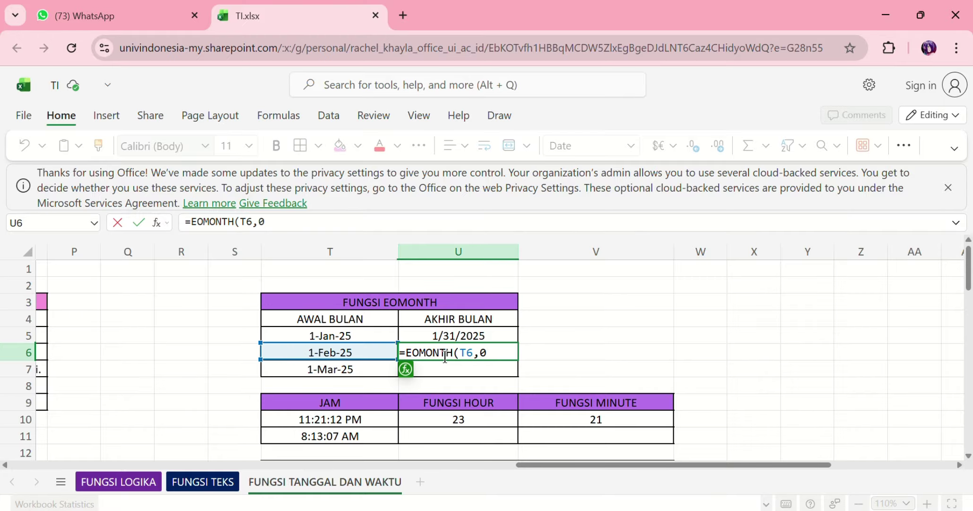
text(0))
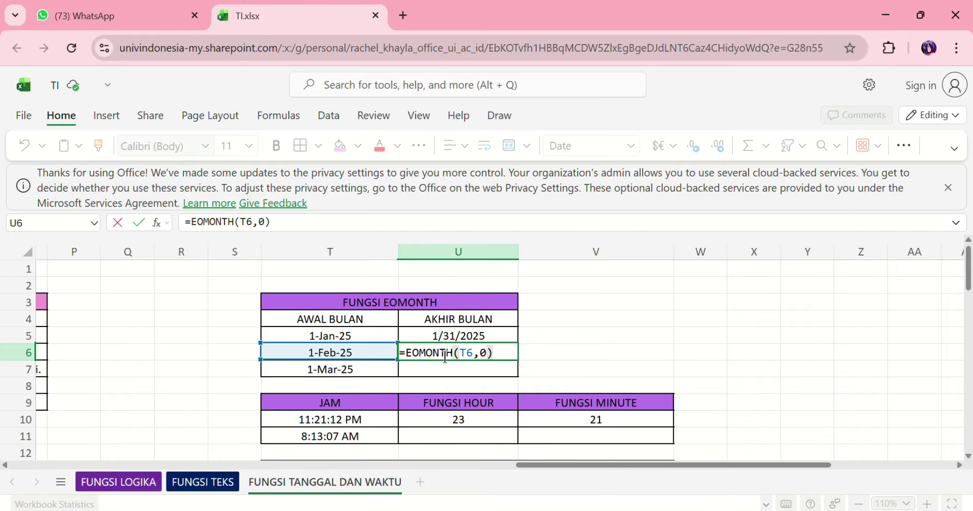
key(Return)
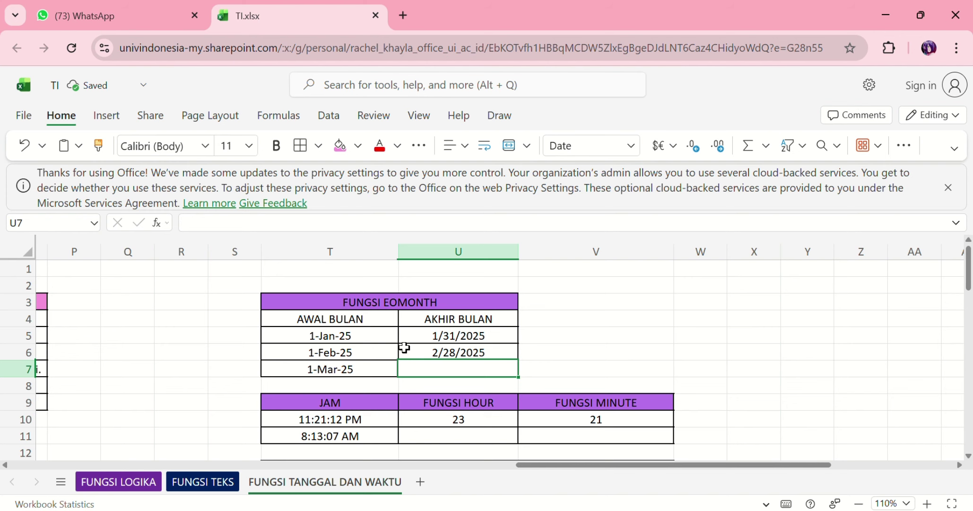
Fill the EOMONTH formula from U6 down to U7, the AKHIR BULAN cell for 1-Mar-25.
scroll(404, 348, up, 5)
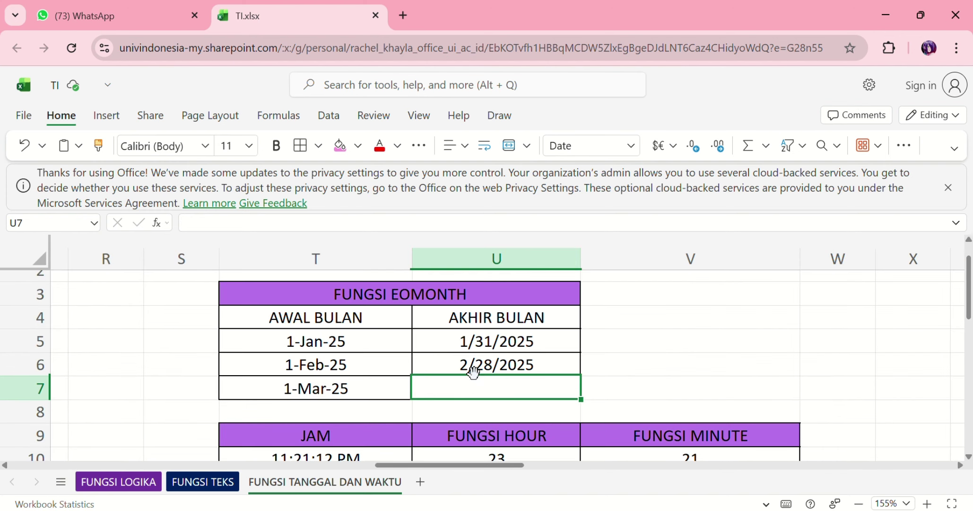
click(569, 369)
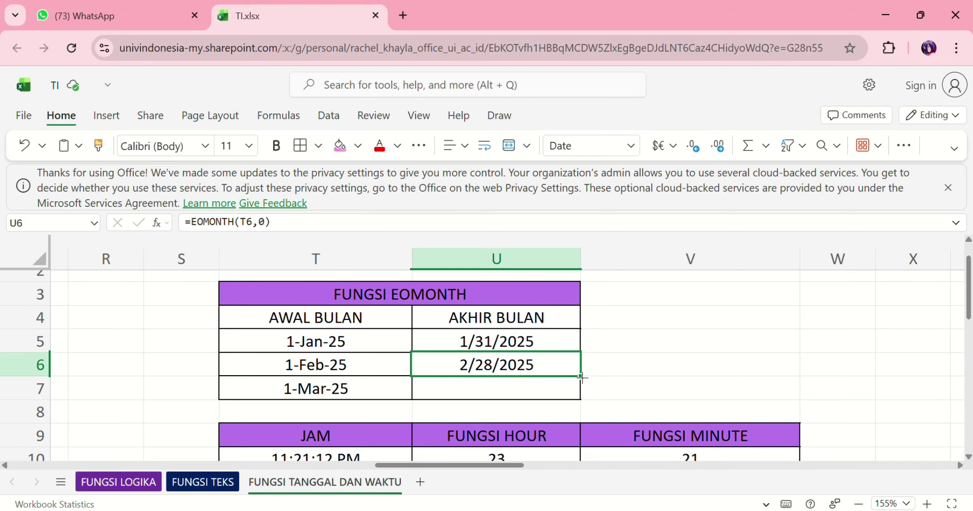
drag(581, 378, 579, 387)
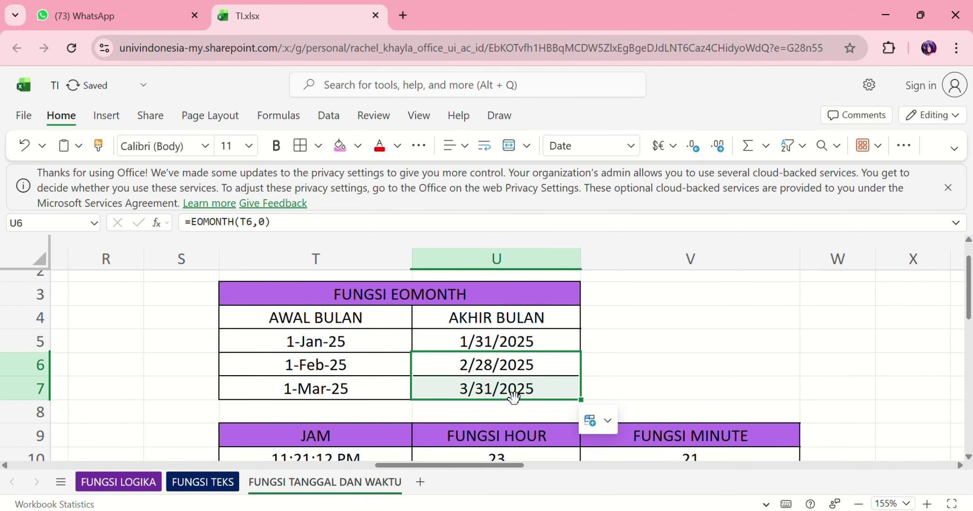
click(552, 369)
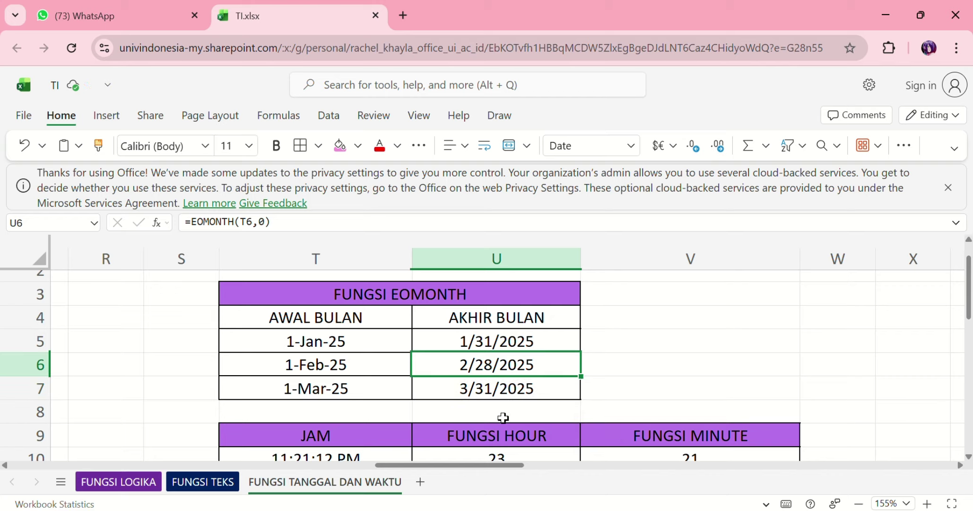
Check the example formula in U10 and enter =HOUR(T11) in cell U11, the FUNGSI HOUR cell for 8:13:07 AM.
scroll(517, 404, down, 3)
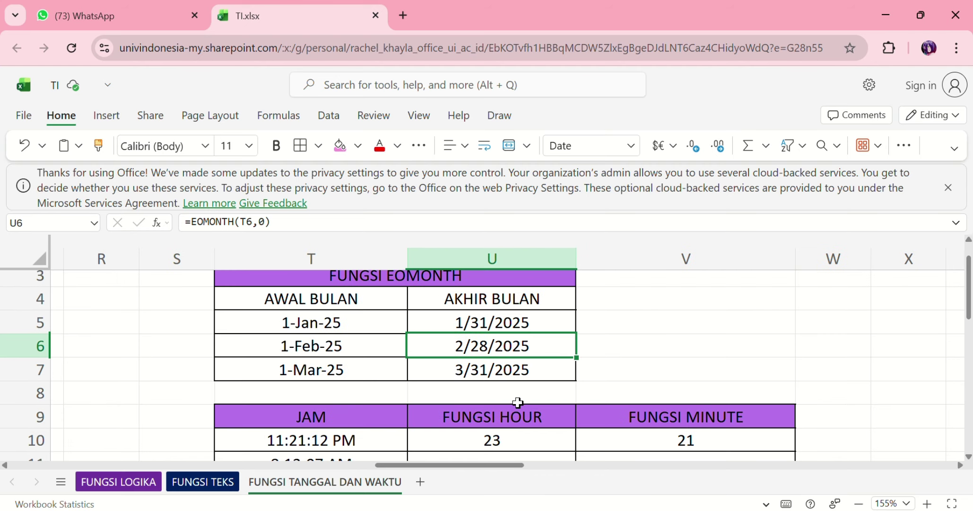
scroll(517, 402, left, 2)
scroll(517, 402, right, 3)
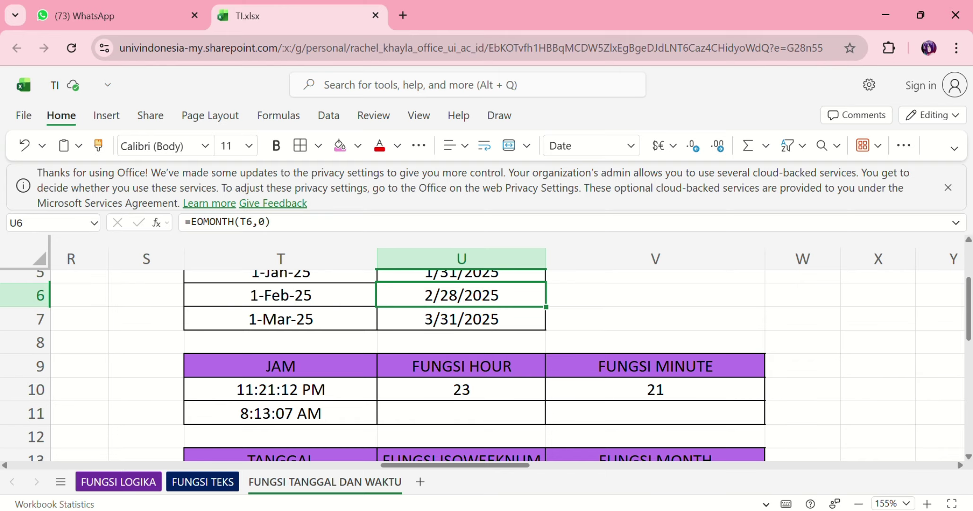
click(859, 504)
click(859, 504)
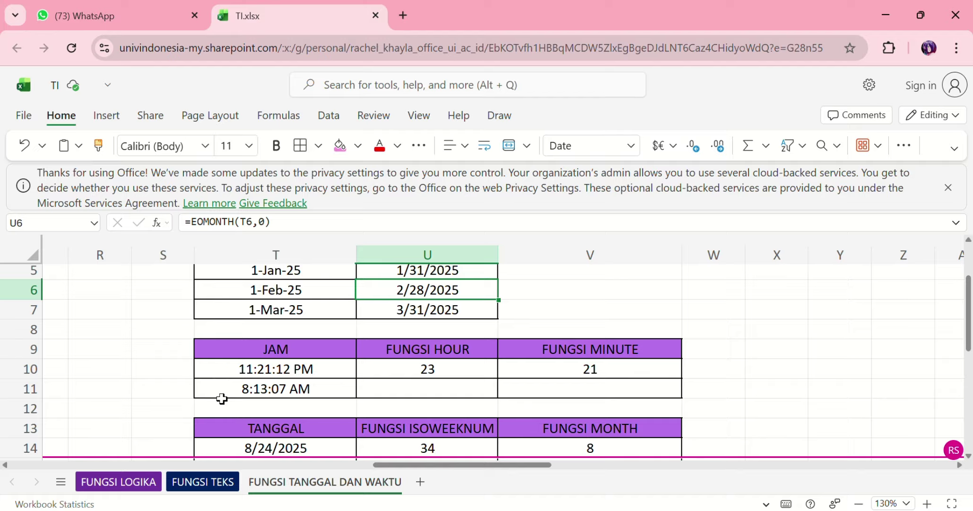
click(471, 371)
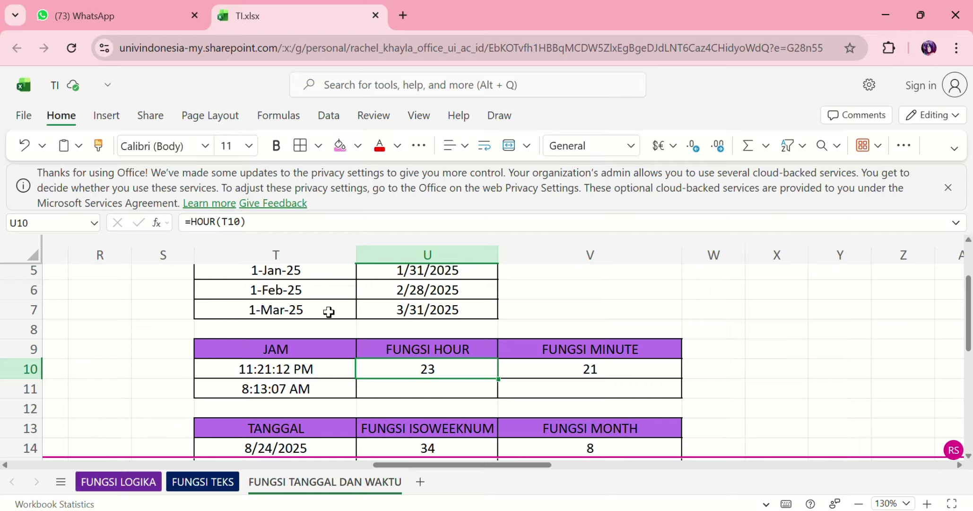
click(416, 392)
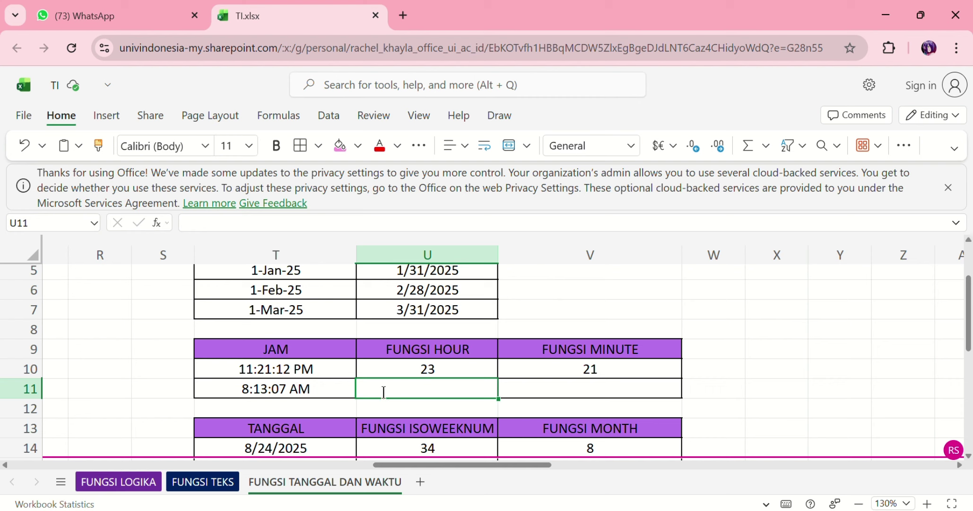
text(=)
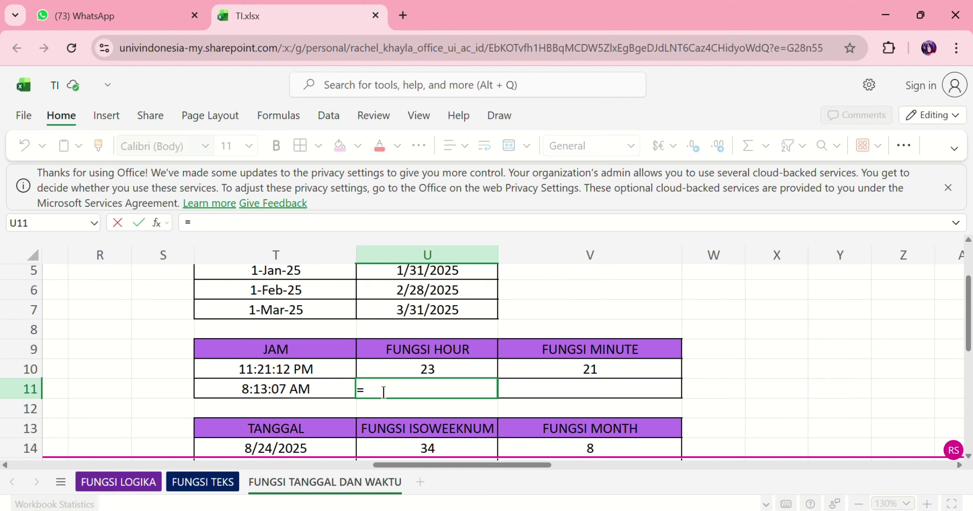
text(HO)
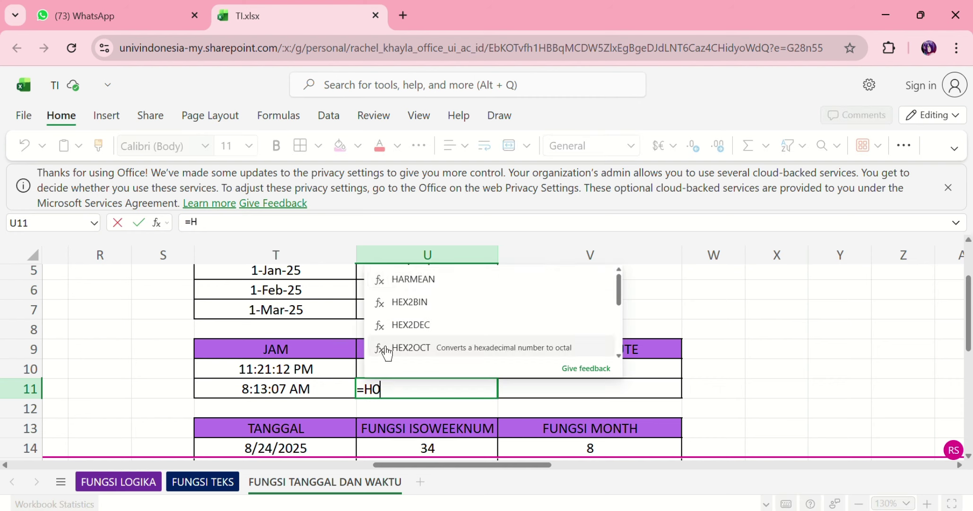
text(U)
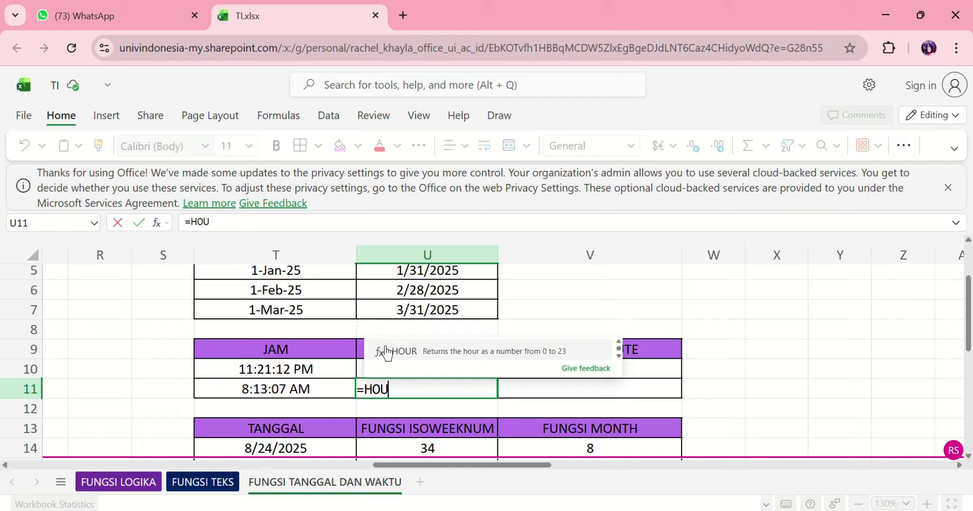
click(386, 352)
click(306, 389)
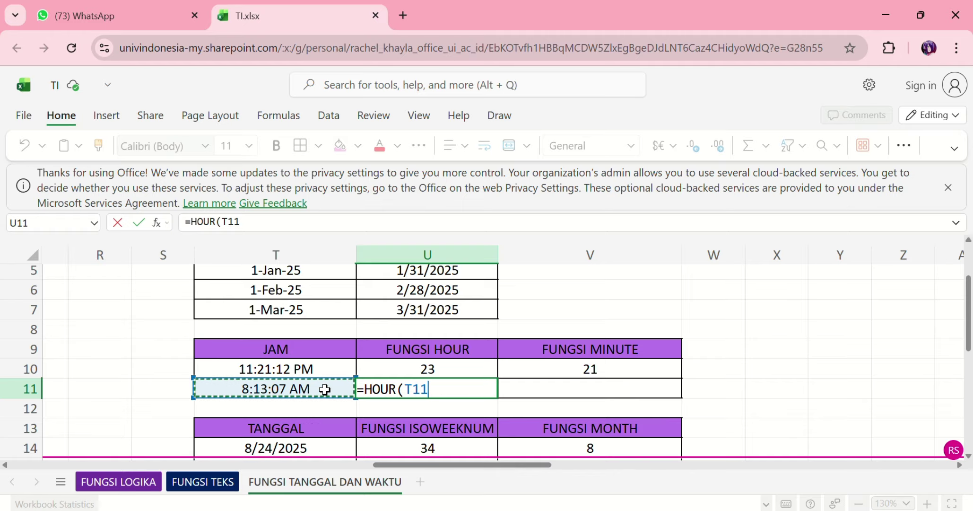
text())
key(Return)
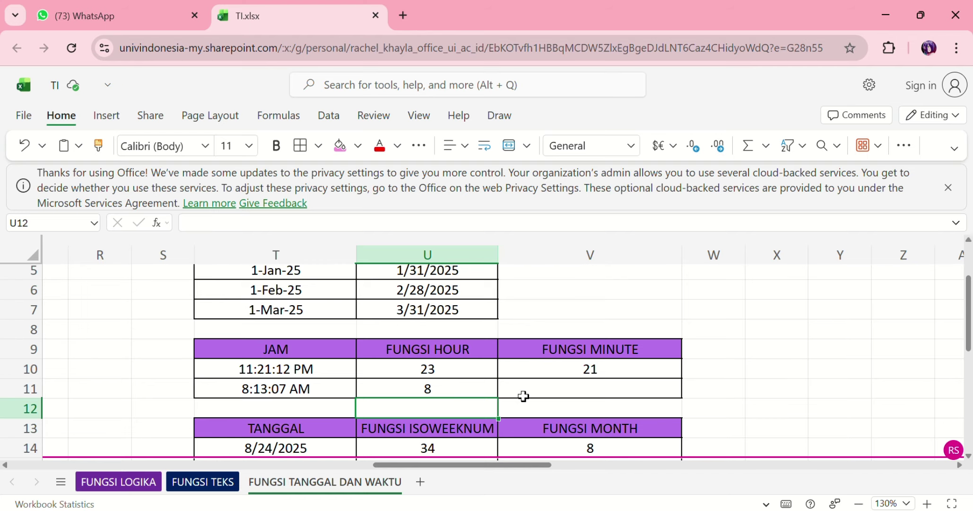
Check the example formula in V10 and enter =MINUTE(T11) in cell V11, the FUNGSI MINUTE cell for 8:13:07 AM.
scroll(523, 396, right, 2)
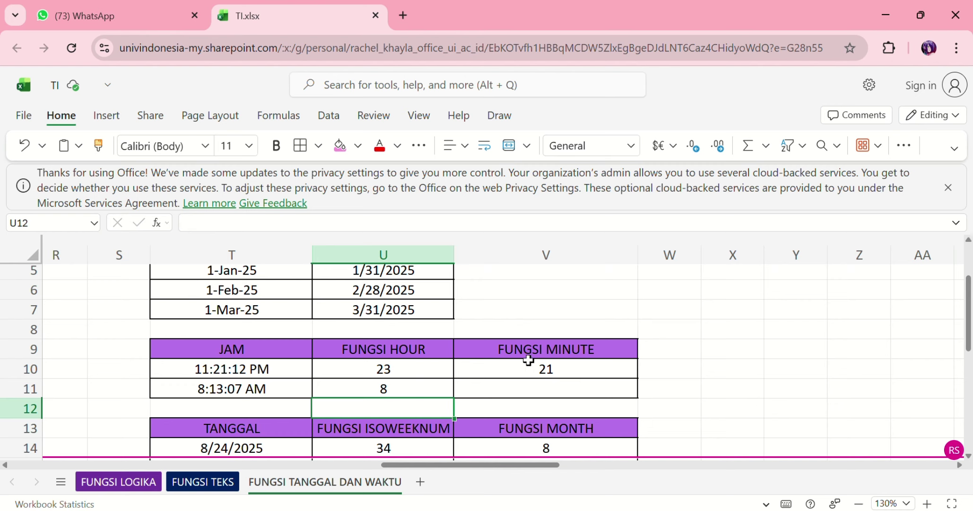
click(586, 367)
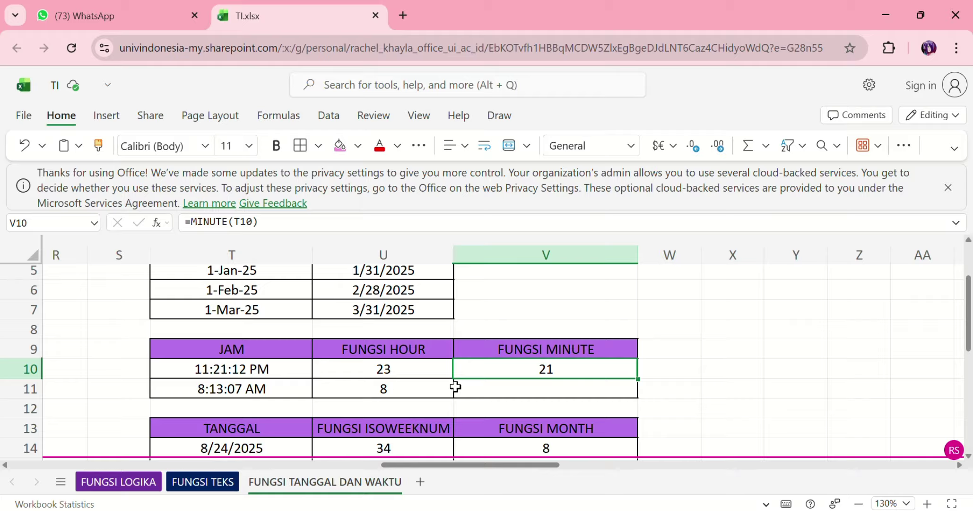
click(495, 388)
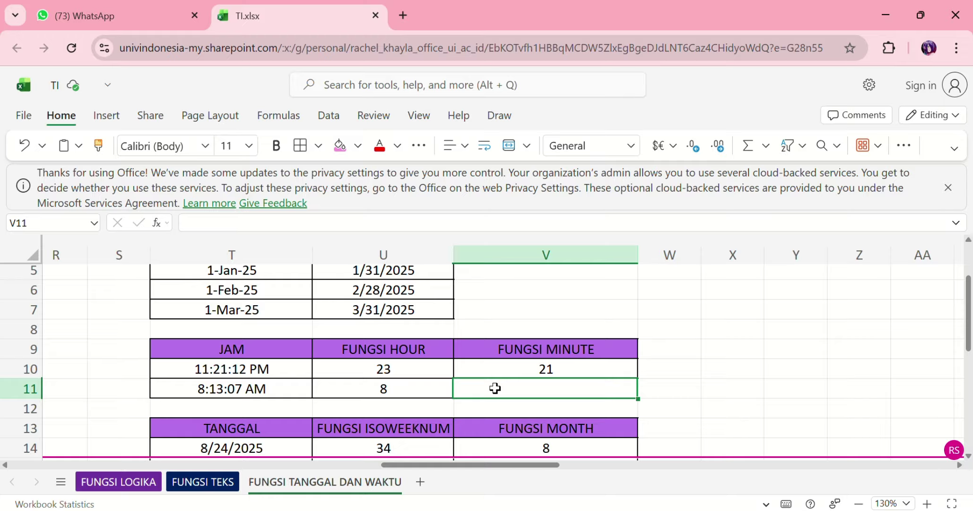
text(=M)
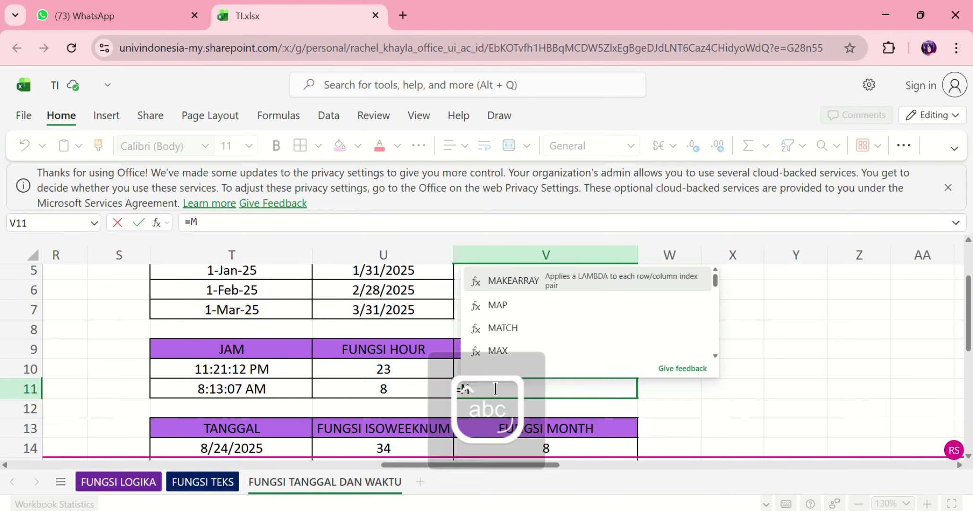
text(in)
scroll(554, 365, down, 1)
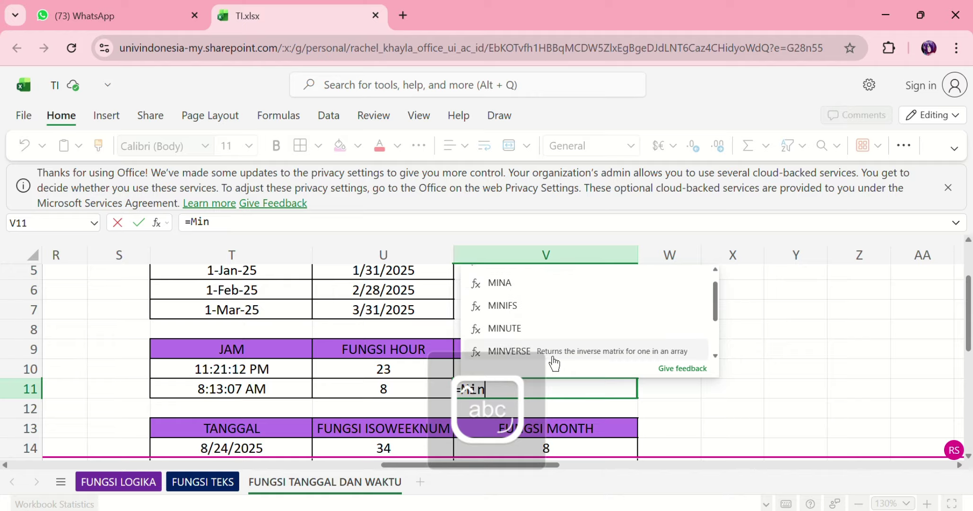
click(502, 328)
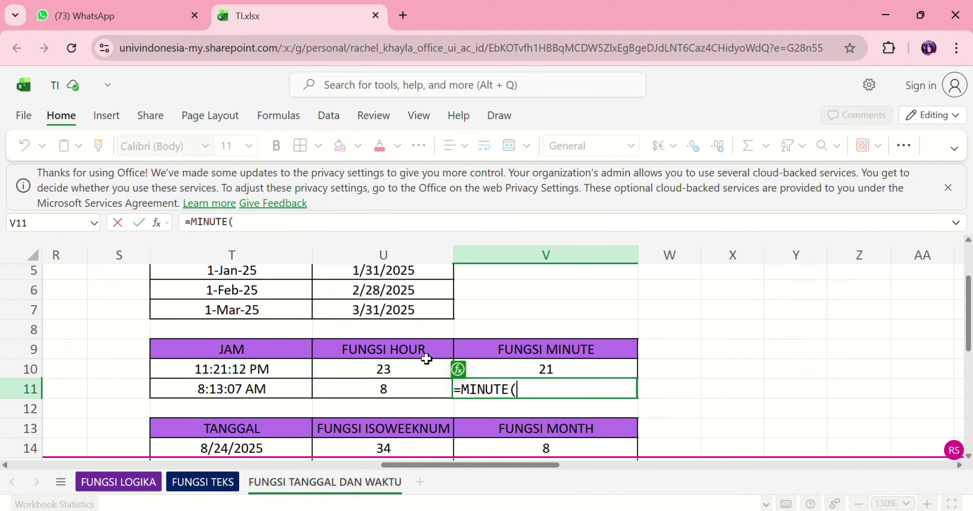
click(229, 389)
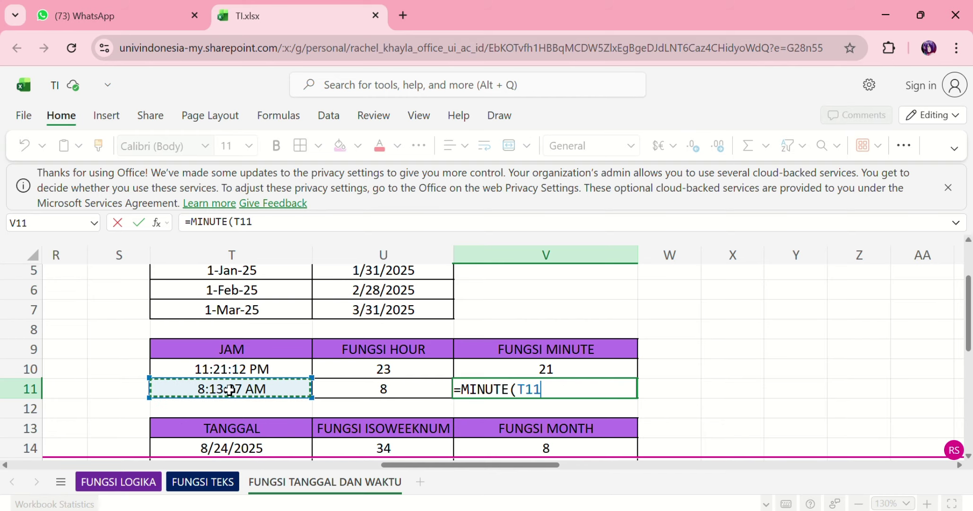
text())
key(Return)
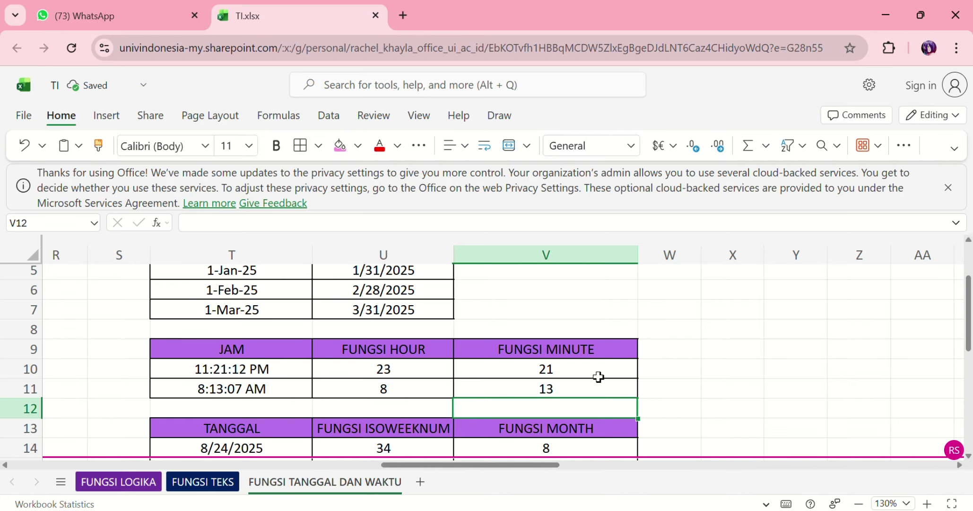
Examine the example ISOWEEKNUM formula in cell U14 of the table with the FUNGSI ISOWEEKNUM and FUNGSI MONTH columns.
scroll(506, 390, down, 1)
scroll(497, 383, down, 1)
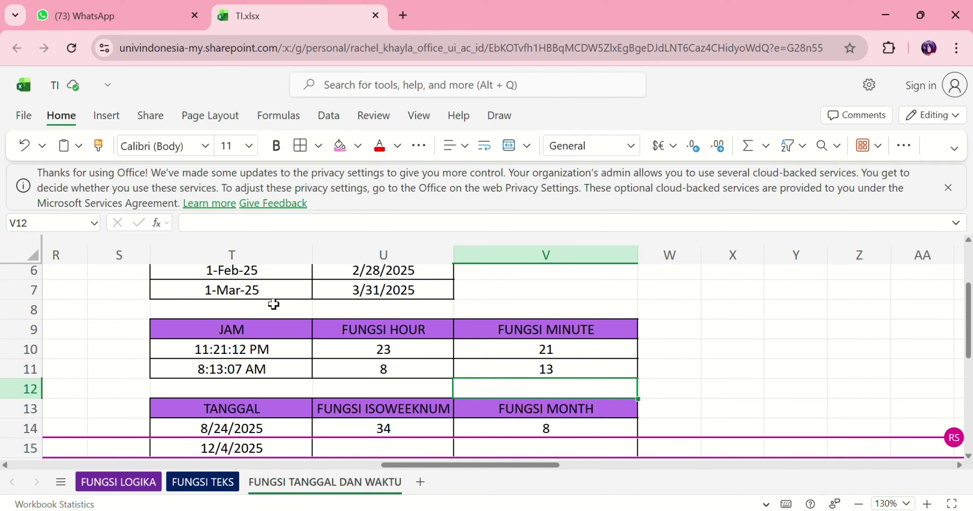
scroll(585, 371, down, 1)
scroll(584, 370, down, 3)
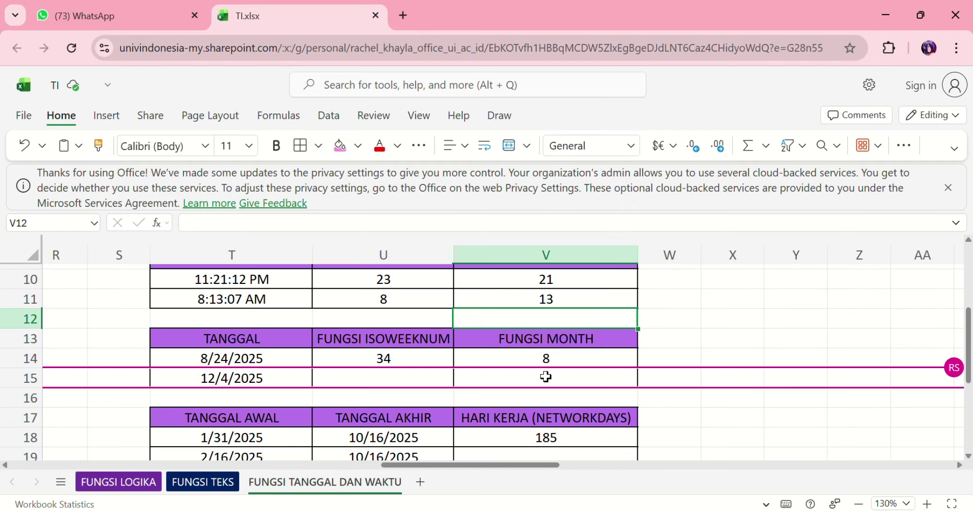
click(408, 371)
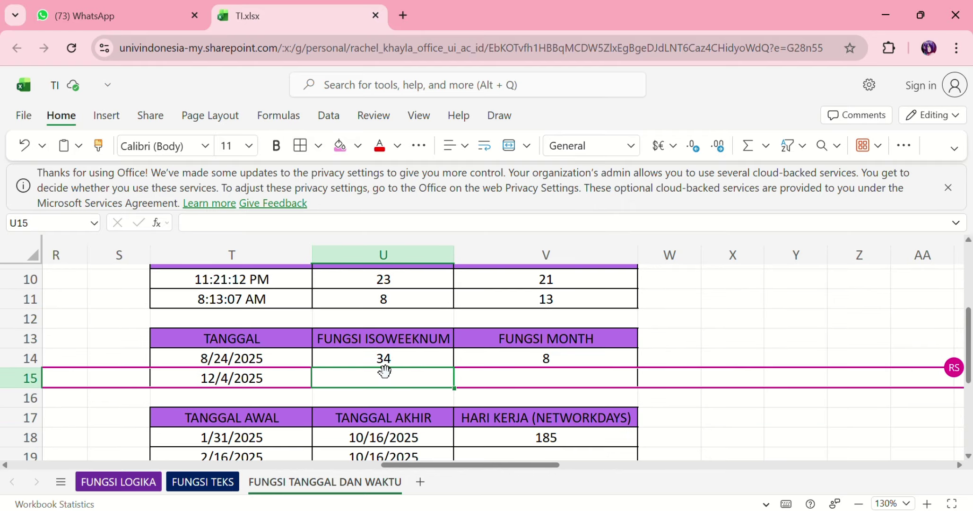
scroll(344, 385, left, 1)
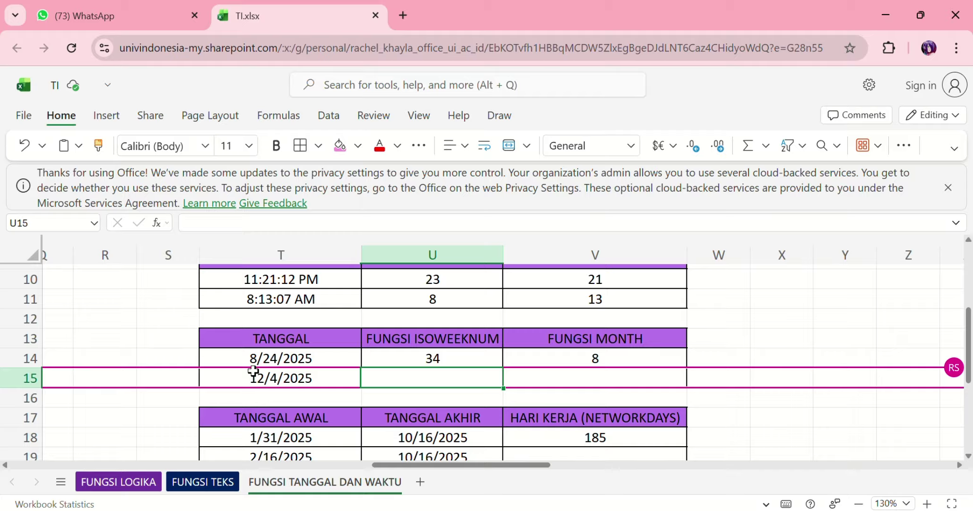
click(390, 351)
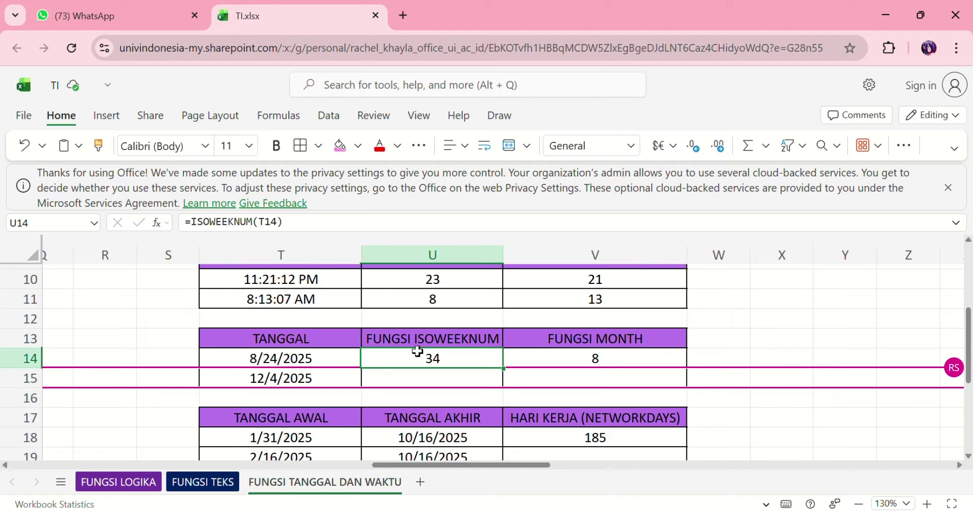
click(442, 379)
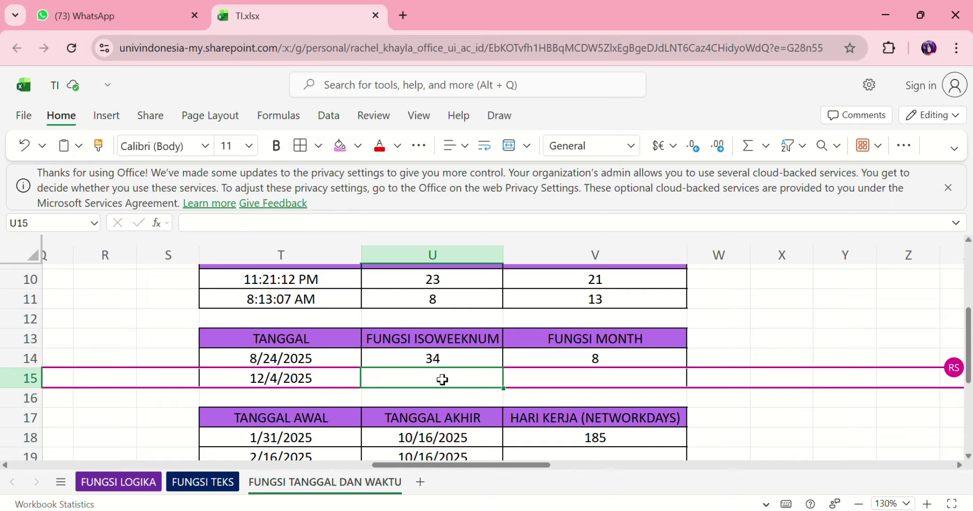
click(418, 358)
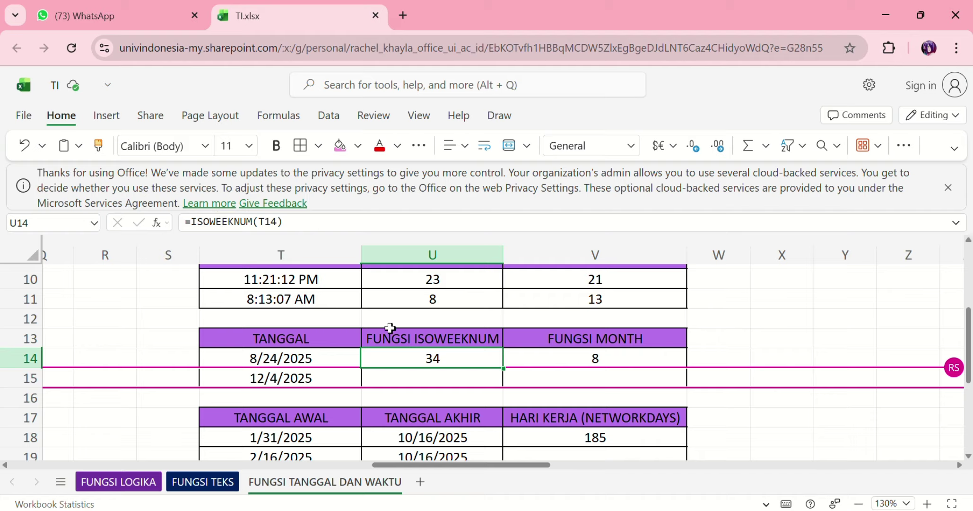
Enter =ISOWEEKNUM(T15) in cell U15, the FUNGSI ISOWEEKNUM cell for 12/4/2025.
click(428, 381)
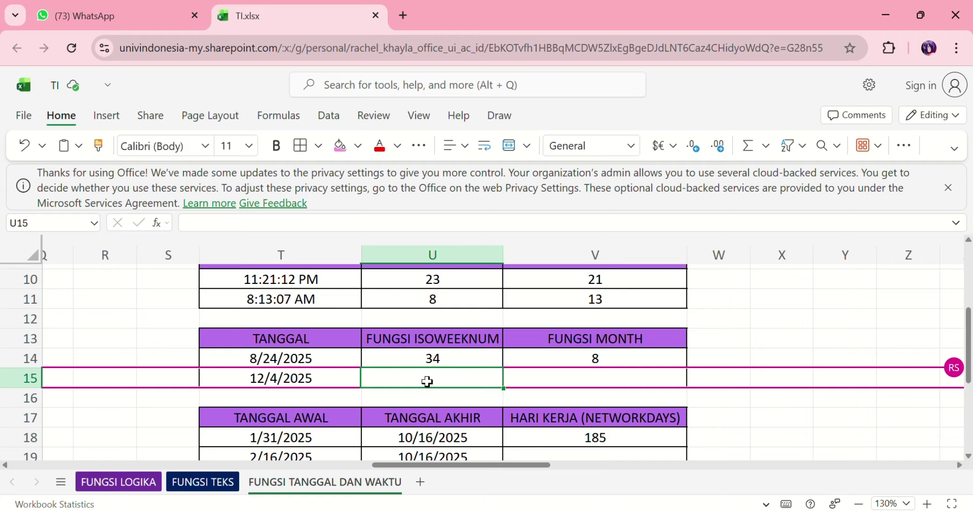
text(=iso)
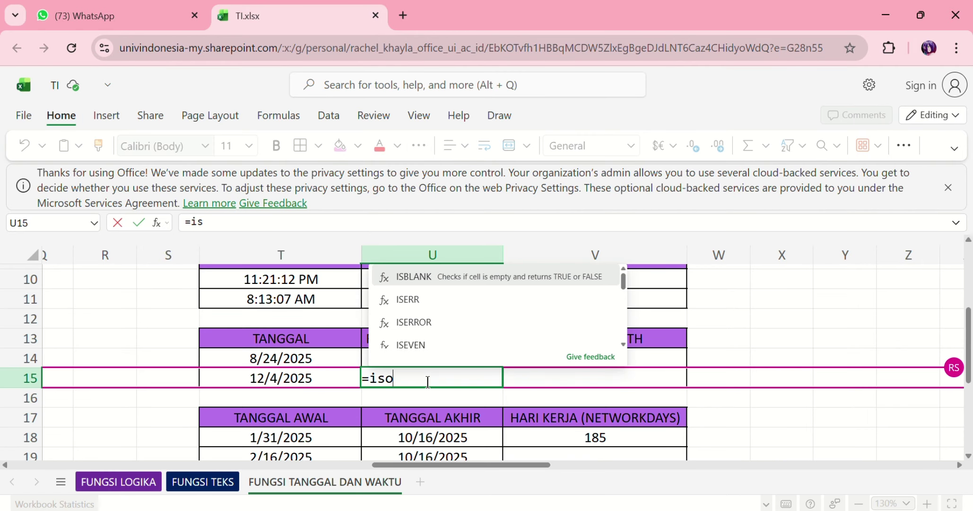
text(k)
key(BackSpace)
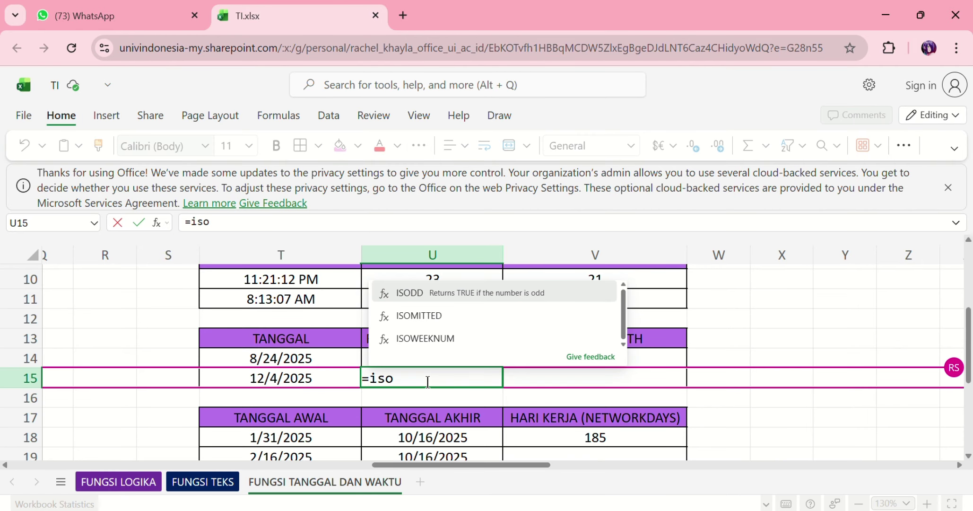
double_click(408, 339)
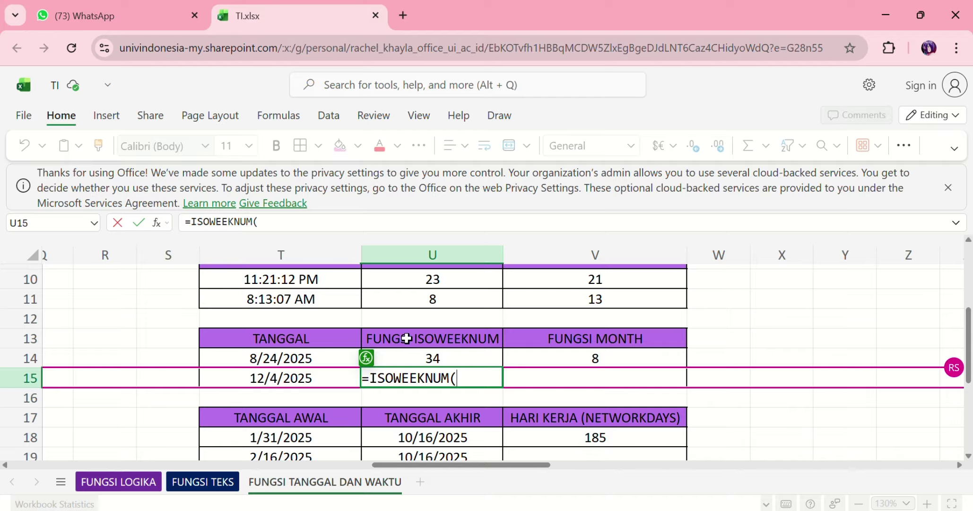
click(231, 380)
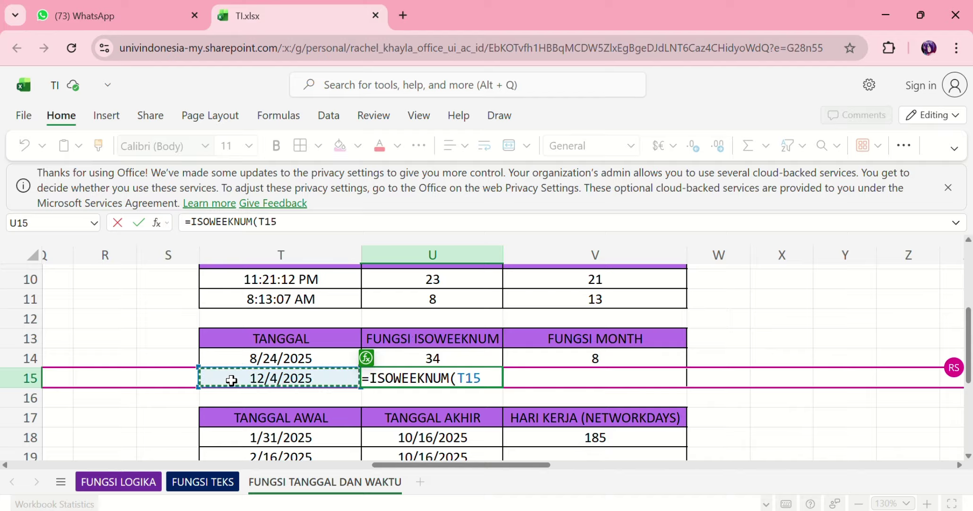
text())
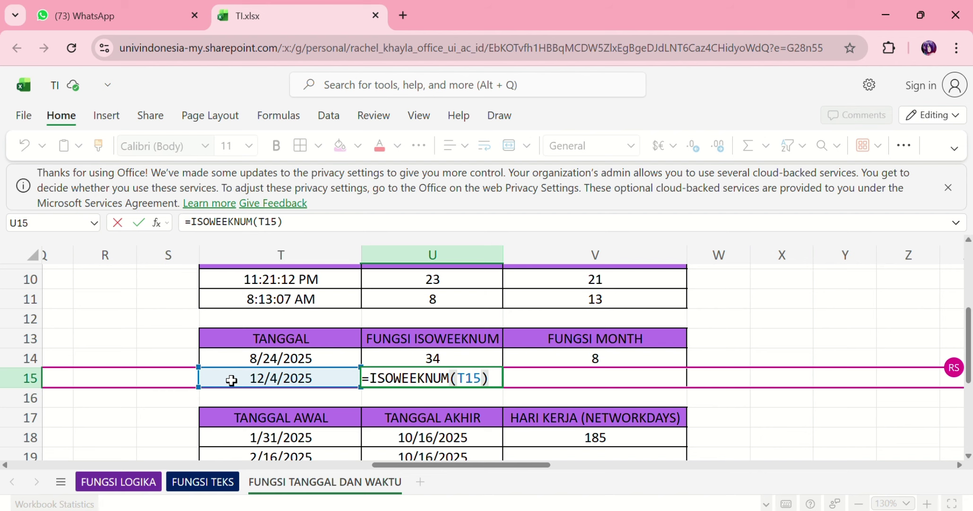
scroll(307, 380, down, 1)
scroll(308, 380, up, 1)
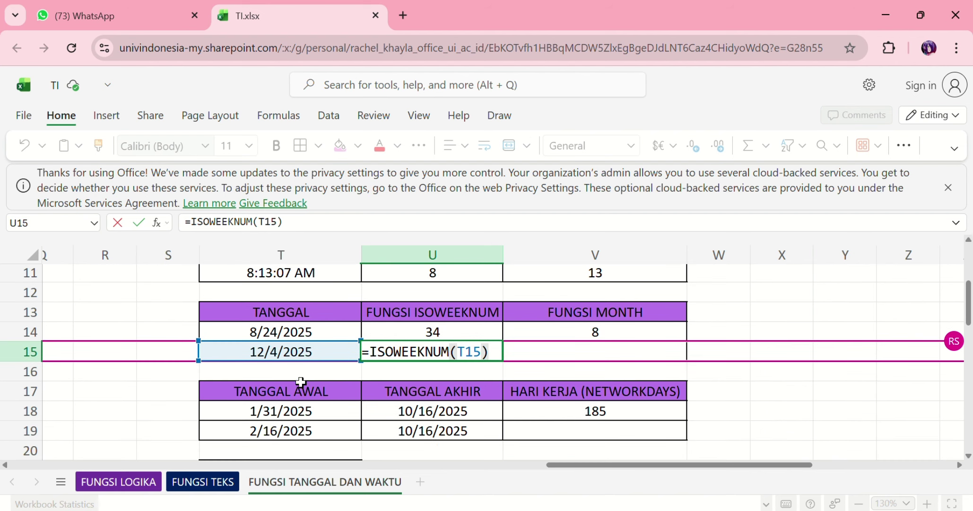
scroll(272, 365, up, 1)
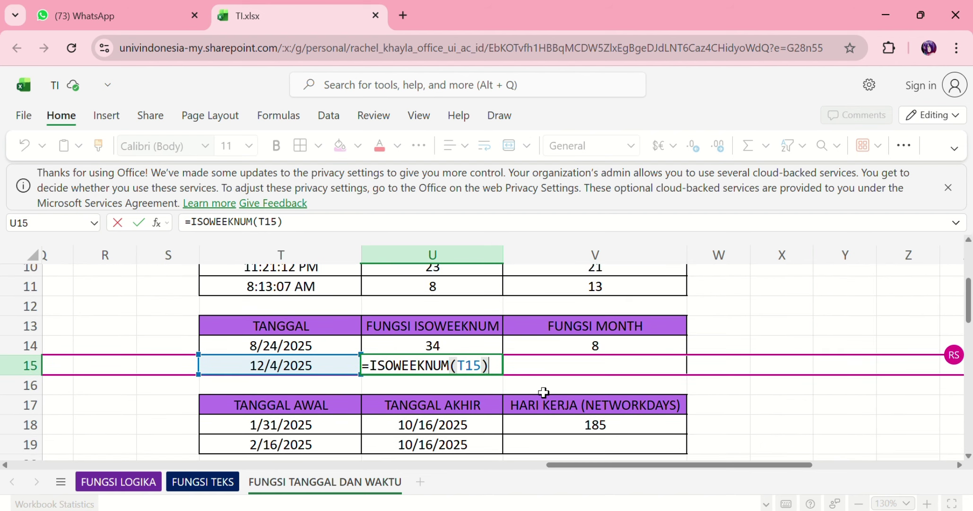
click(430, 389)
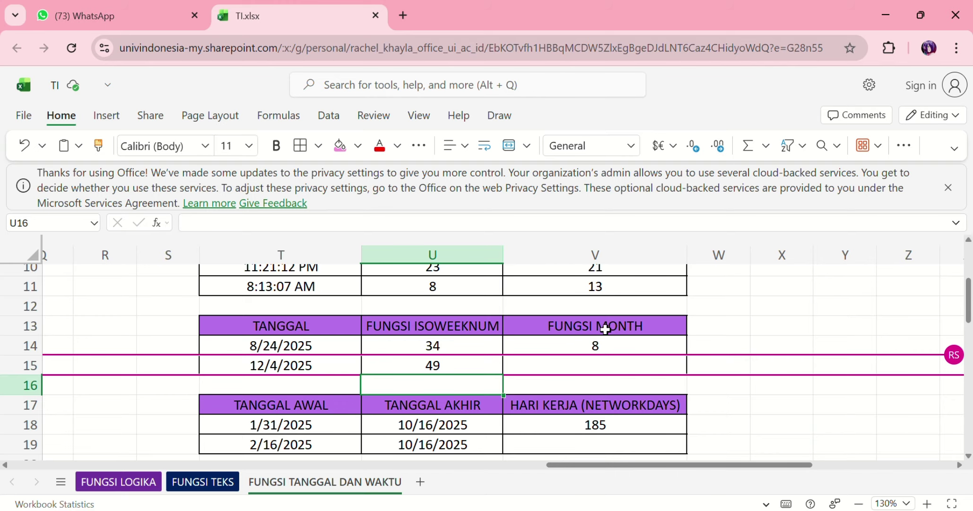
Enter =MONTH(T15) in cell V15, the FUNGSI MONTH cell for 12/4/2025.
click(577, 366)
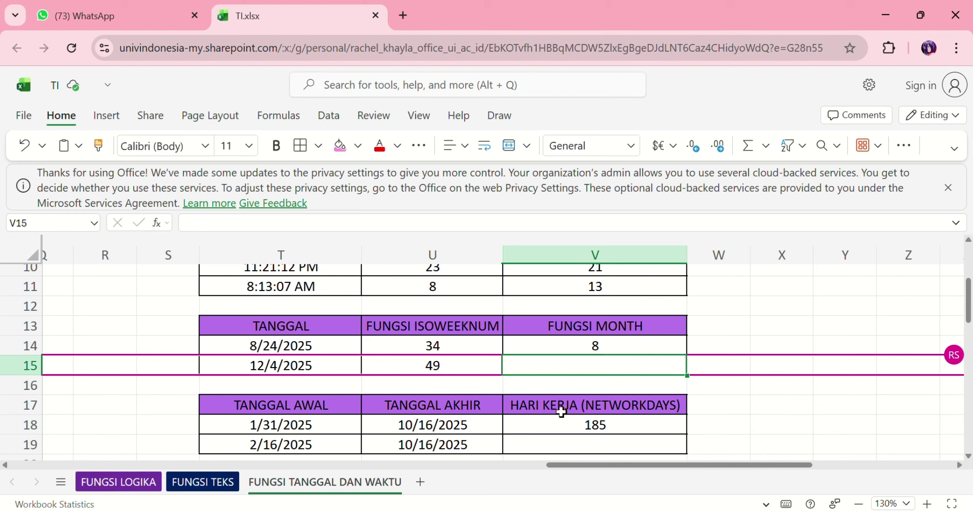
text(=)
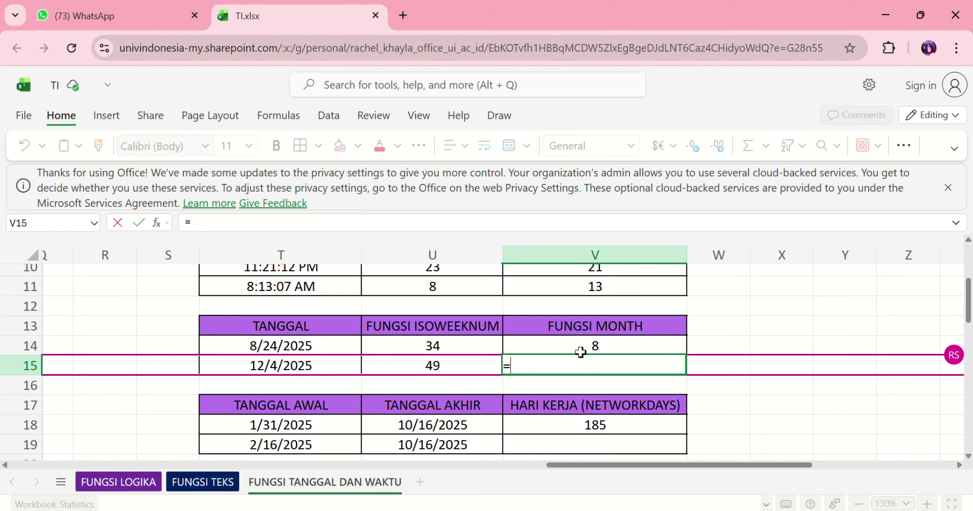
text(mon)
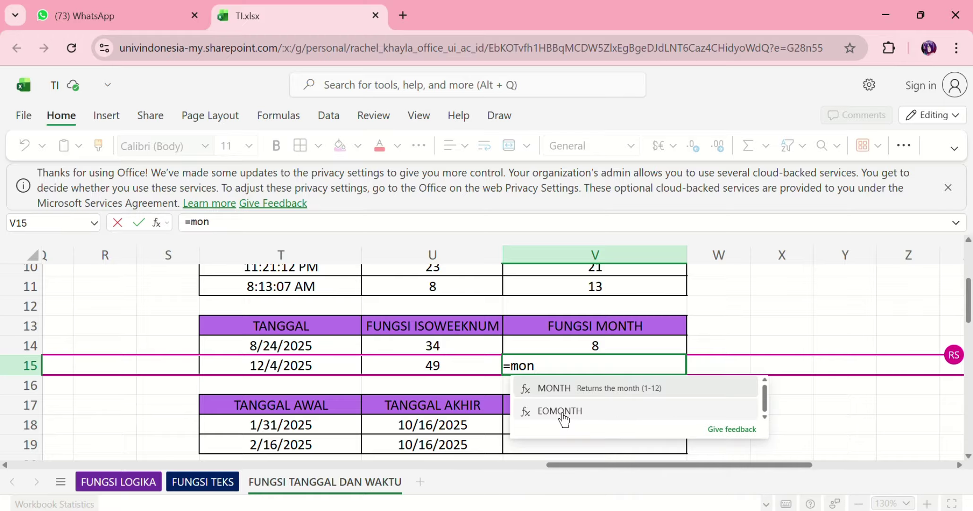
click(543, 387)
click(304, 368)
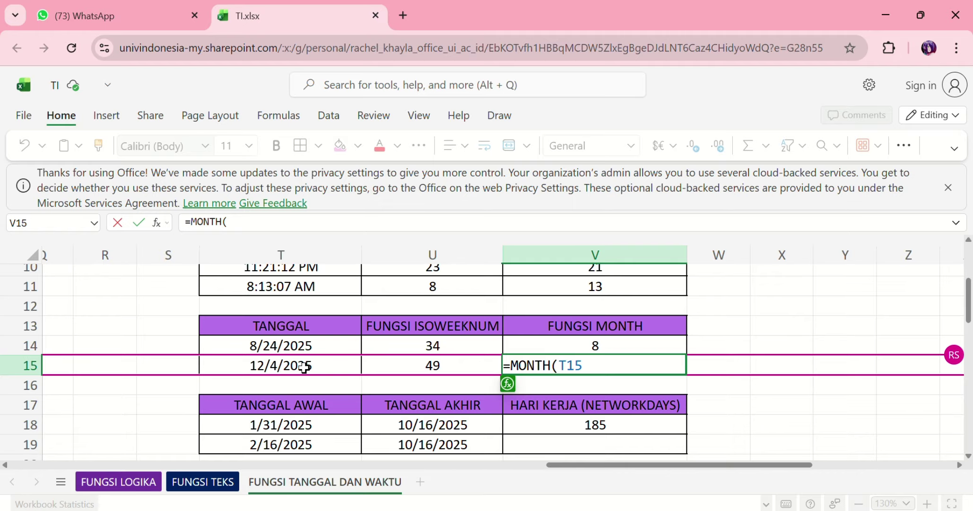
text(_)
key(BackSpace)
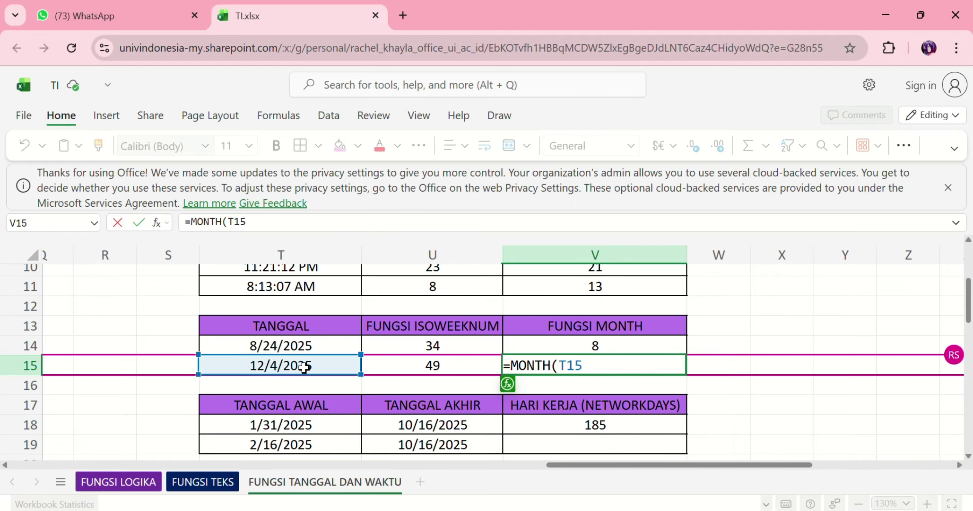
key(Return)
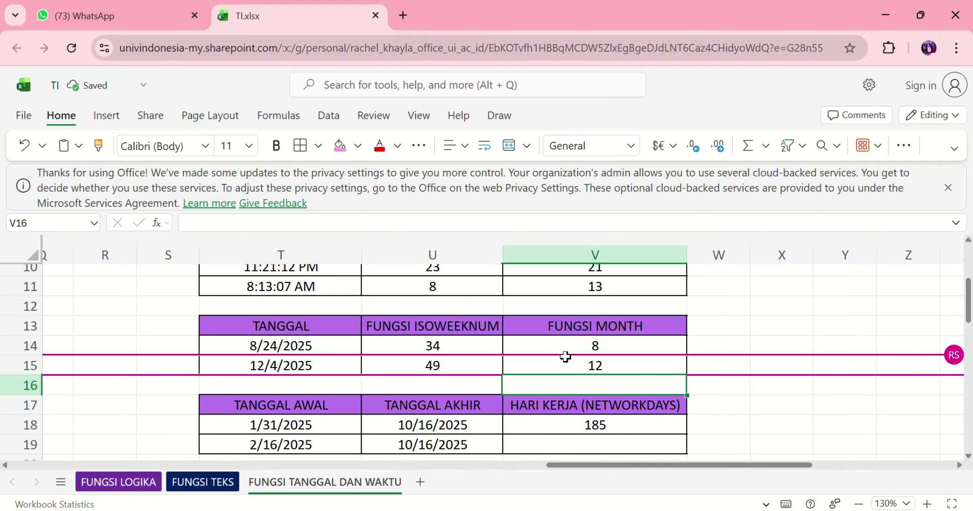
Check the NETWORKDAYS formula in V18 and fill it down to V19, the HARI KERJA cell for 2/16/2025 to 10/16/2025.
scroll(586, 379, down, 3)
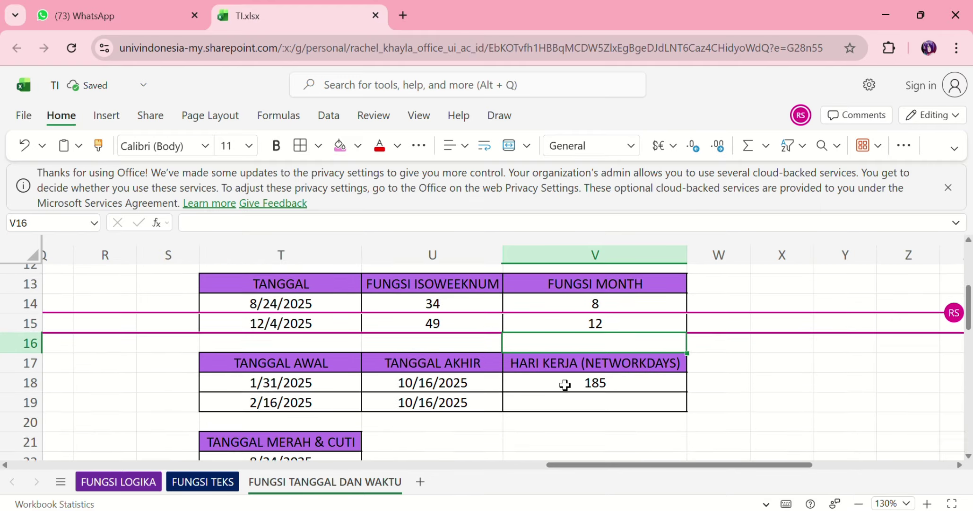
scroll(565, 386, down, 1)
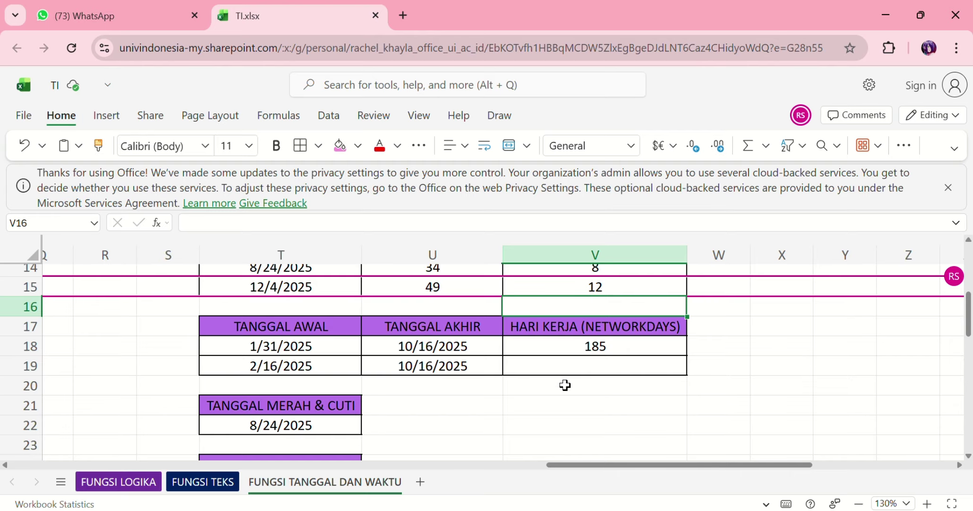
scroll(565, 385, down, 1)
scroll(404, 397, up, 1)
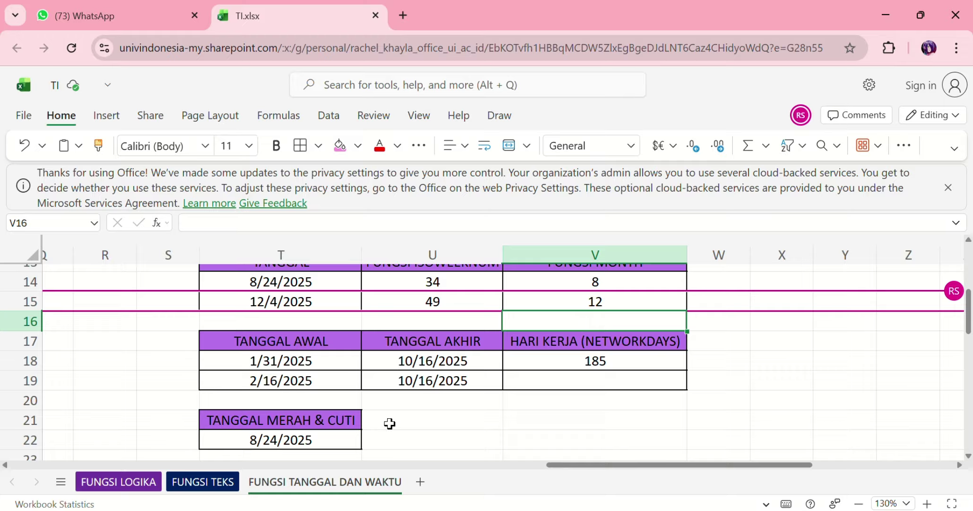
click(573, 384)
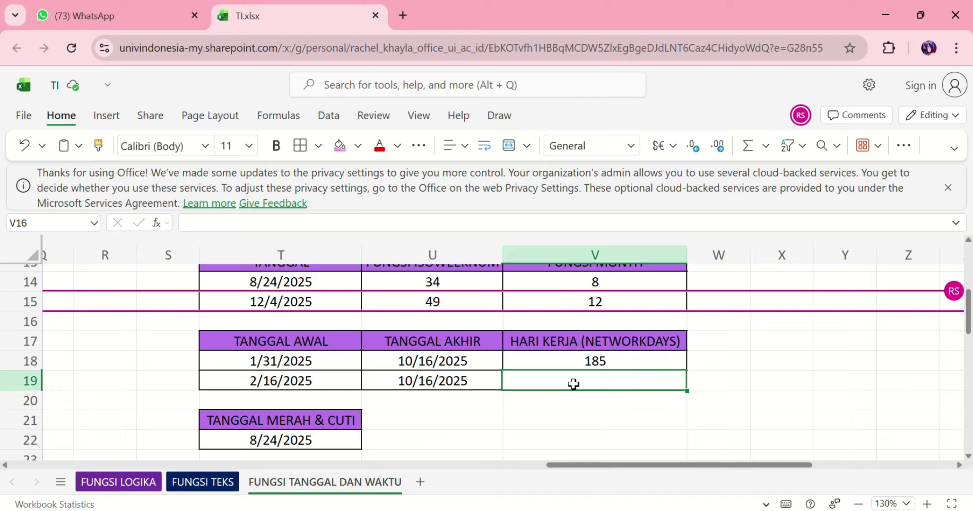
click(558, 365)
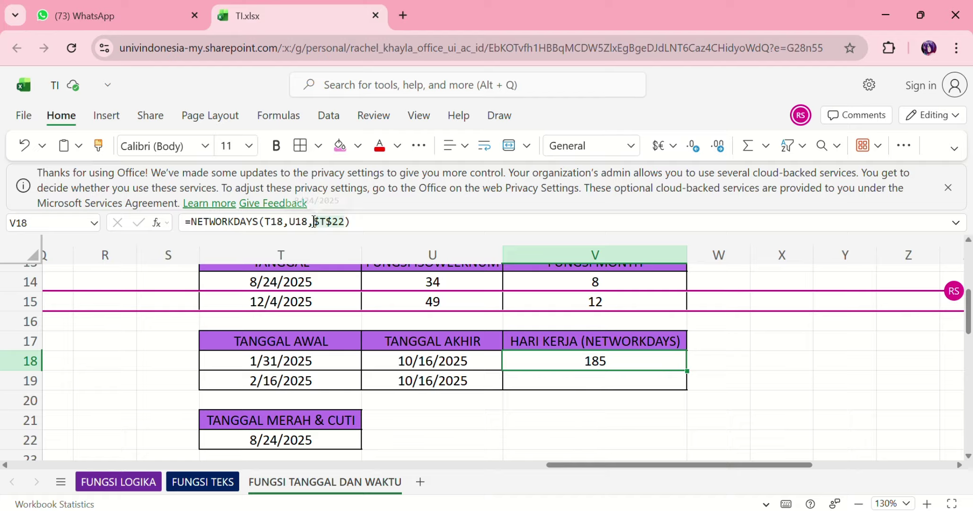
mouse_move(325, 226)
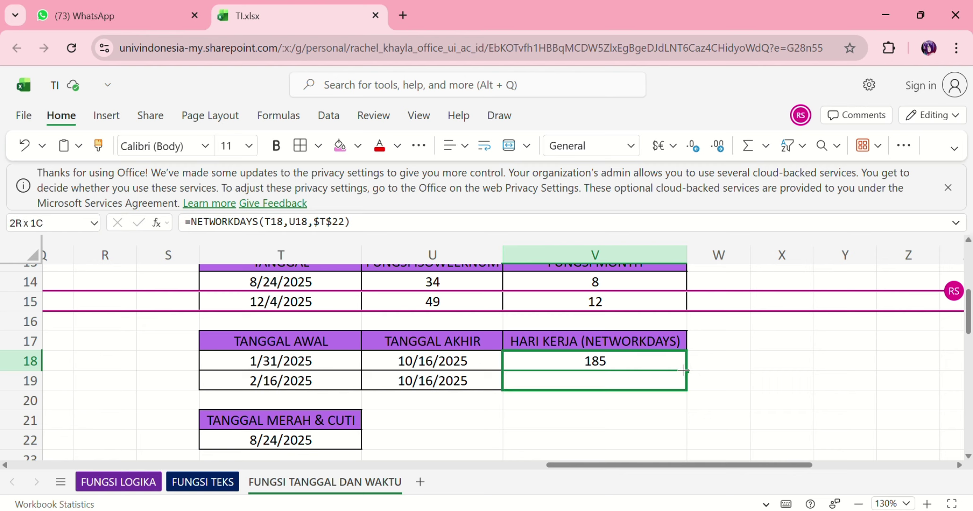
drag(687, 371, 682, 376)
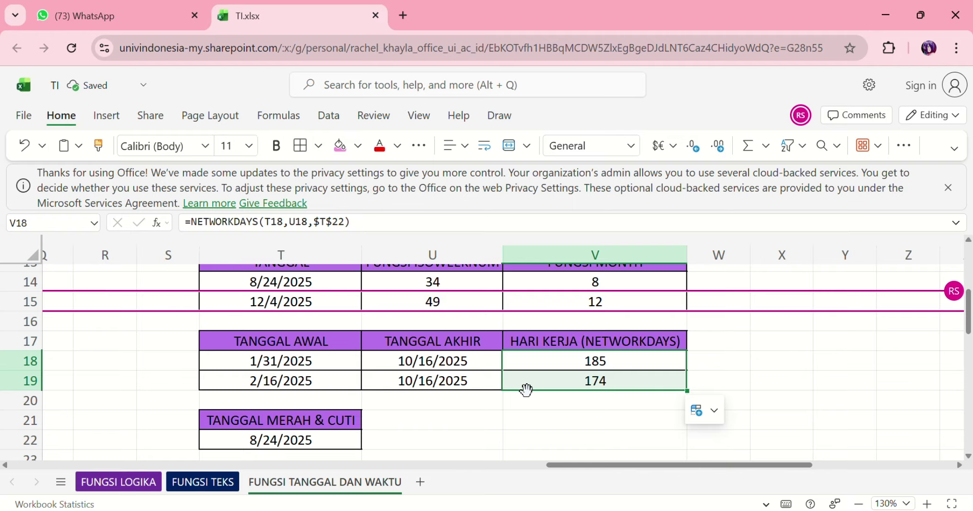
Enter =NOW() in cell T25 under the FUNGSI NOW header.
scroll(526, 390, down, 1)
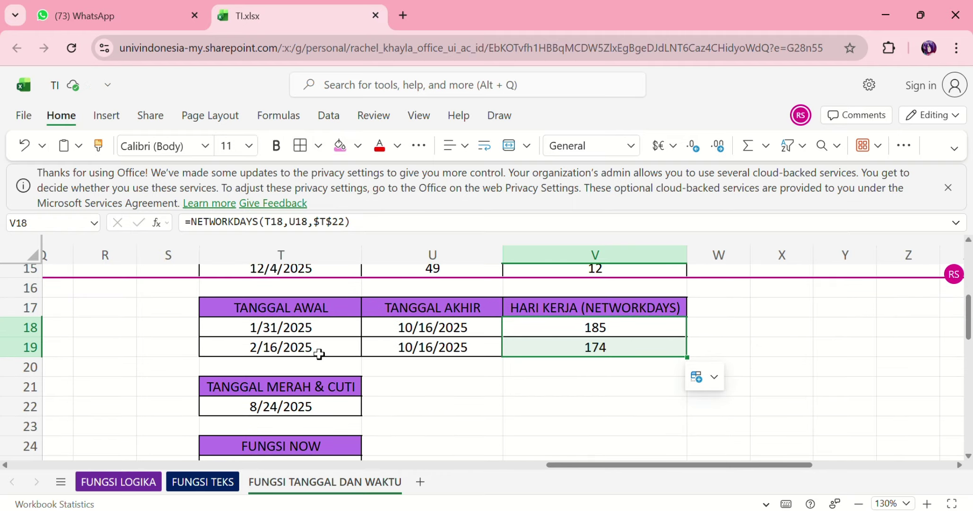
scroll(587, 358, down, 2)
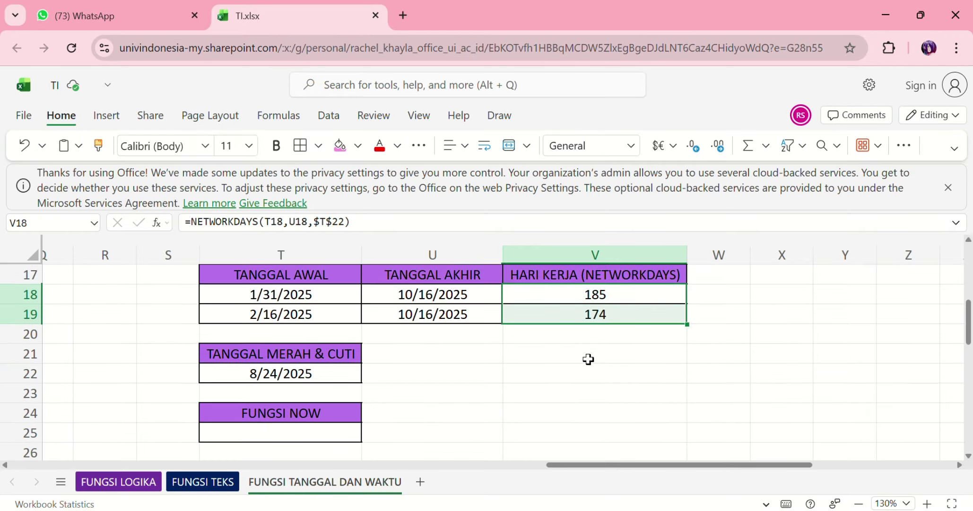
scroll(588, 359, up, 2)
scroll(588, 359, down, 1)
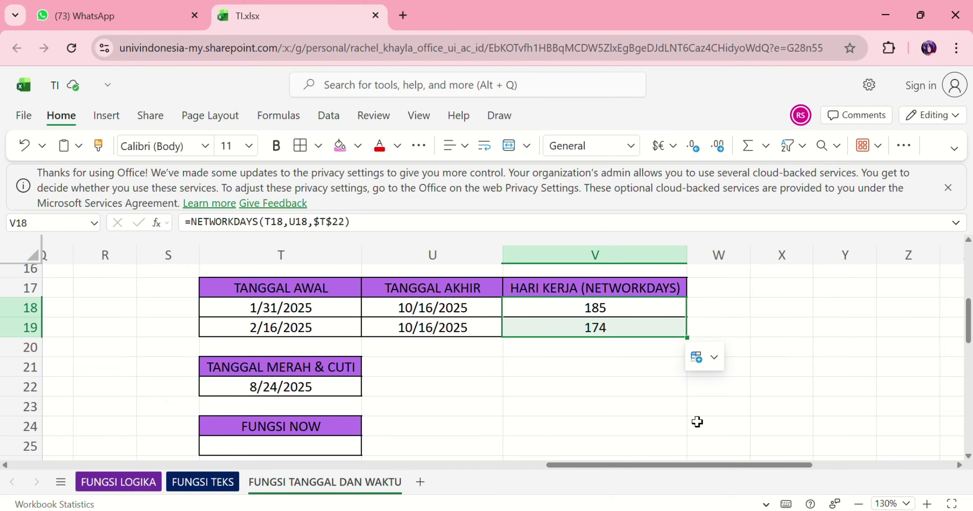
click(303, 443)
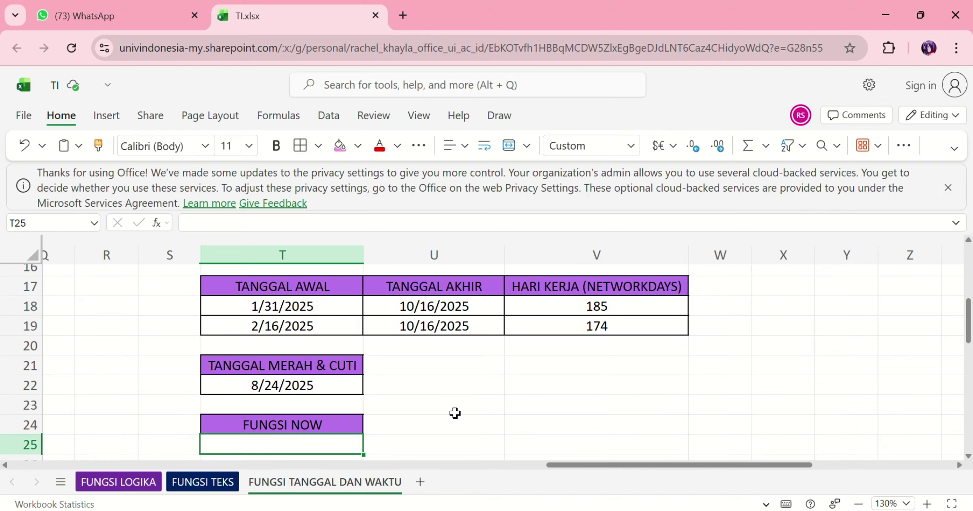
scroll(455, 413, down, 2)
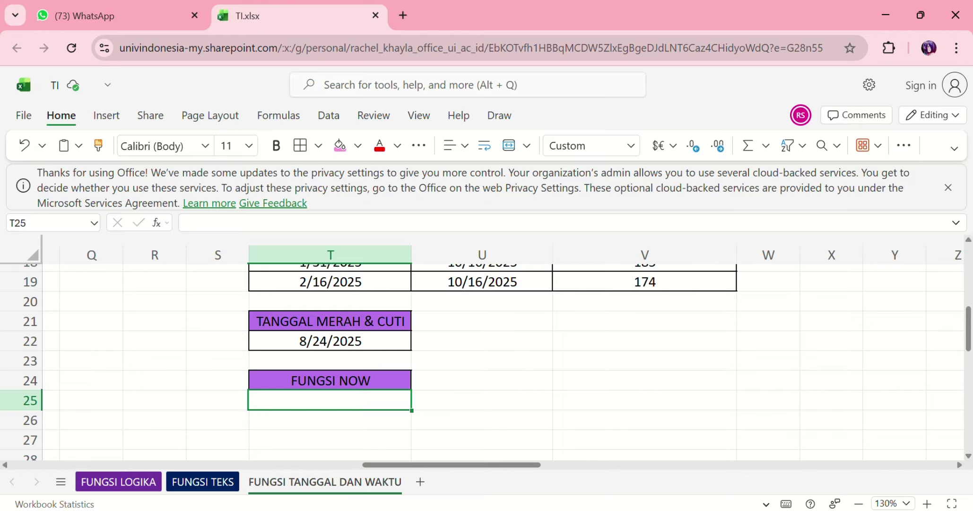
mouse_move(927, 509)
text(=now)
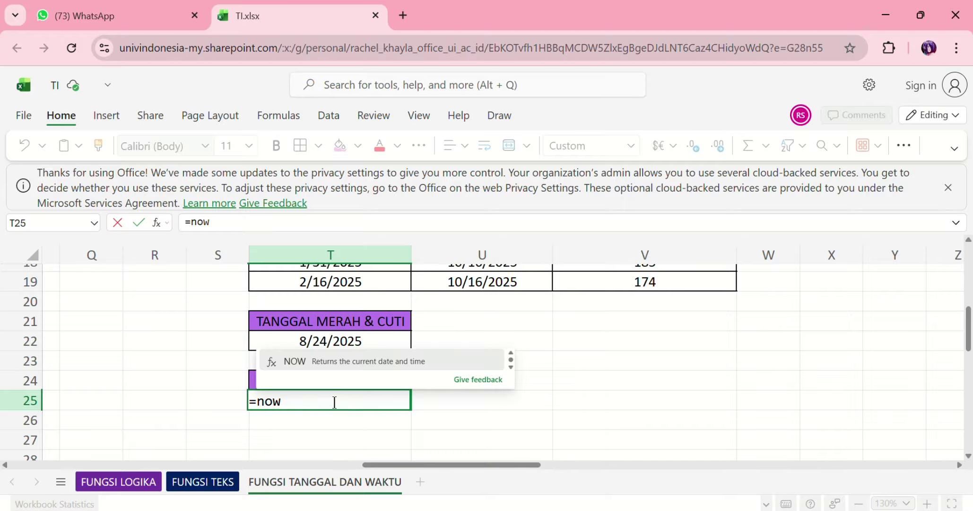
click(296, 362)
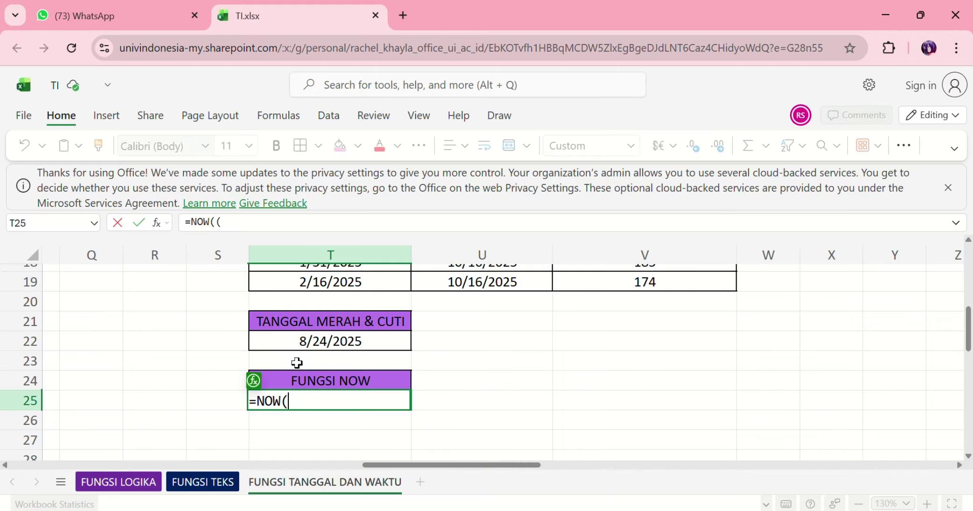
text())
key(Return)
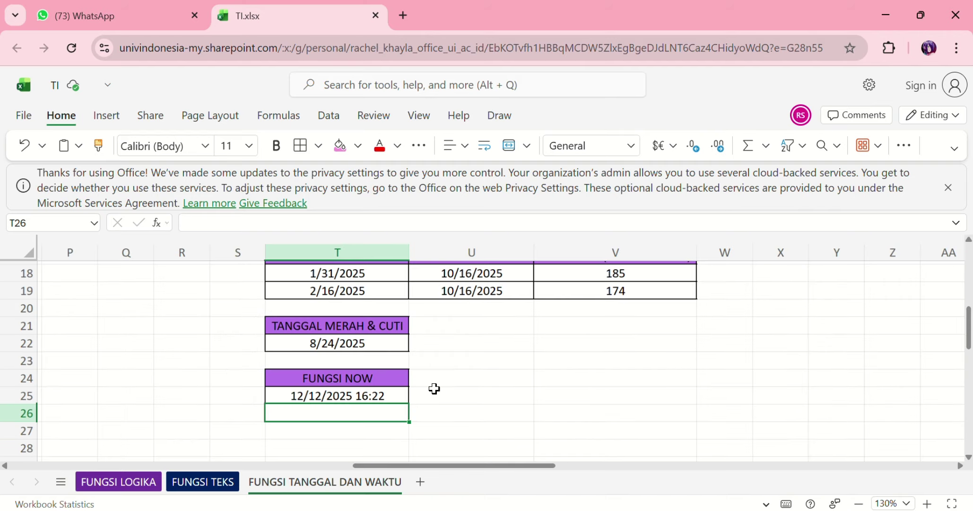
scroll(435, 388, down, 6)
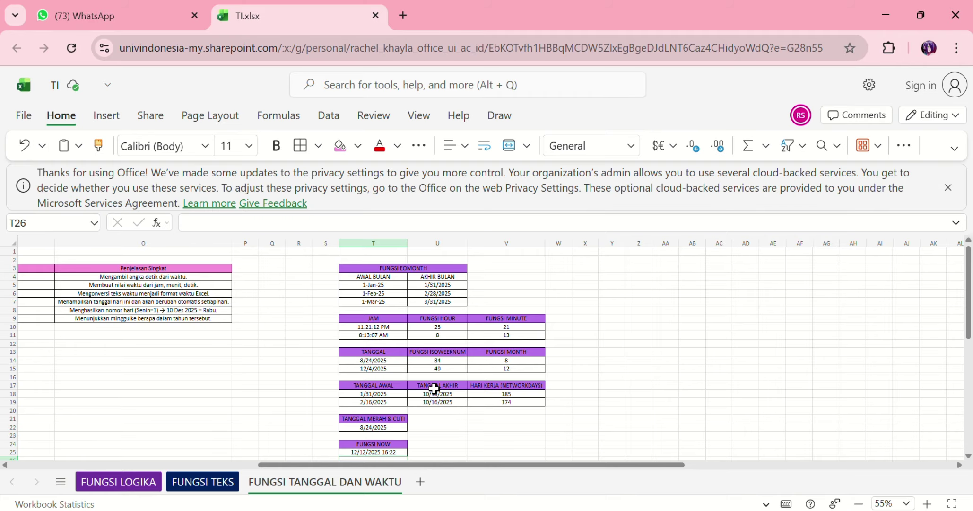
scroll(434, 388, down, 2)
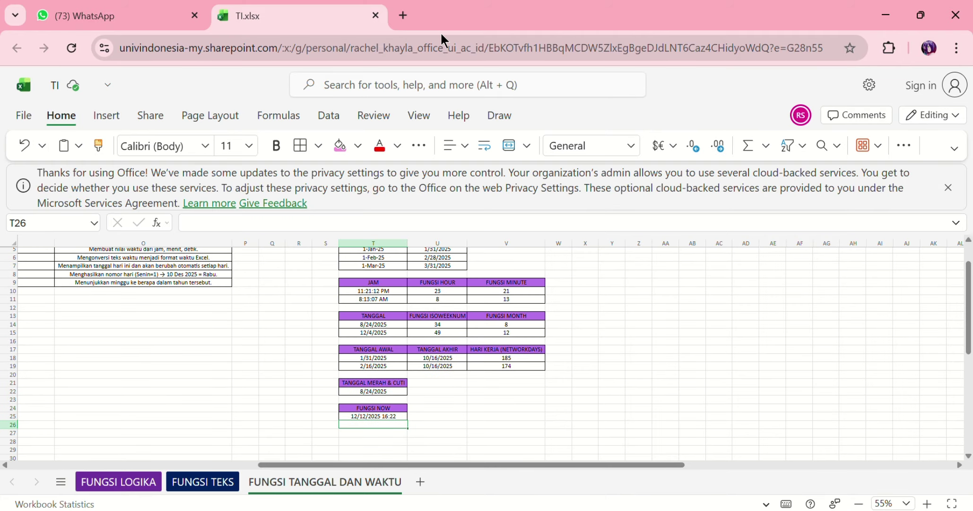